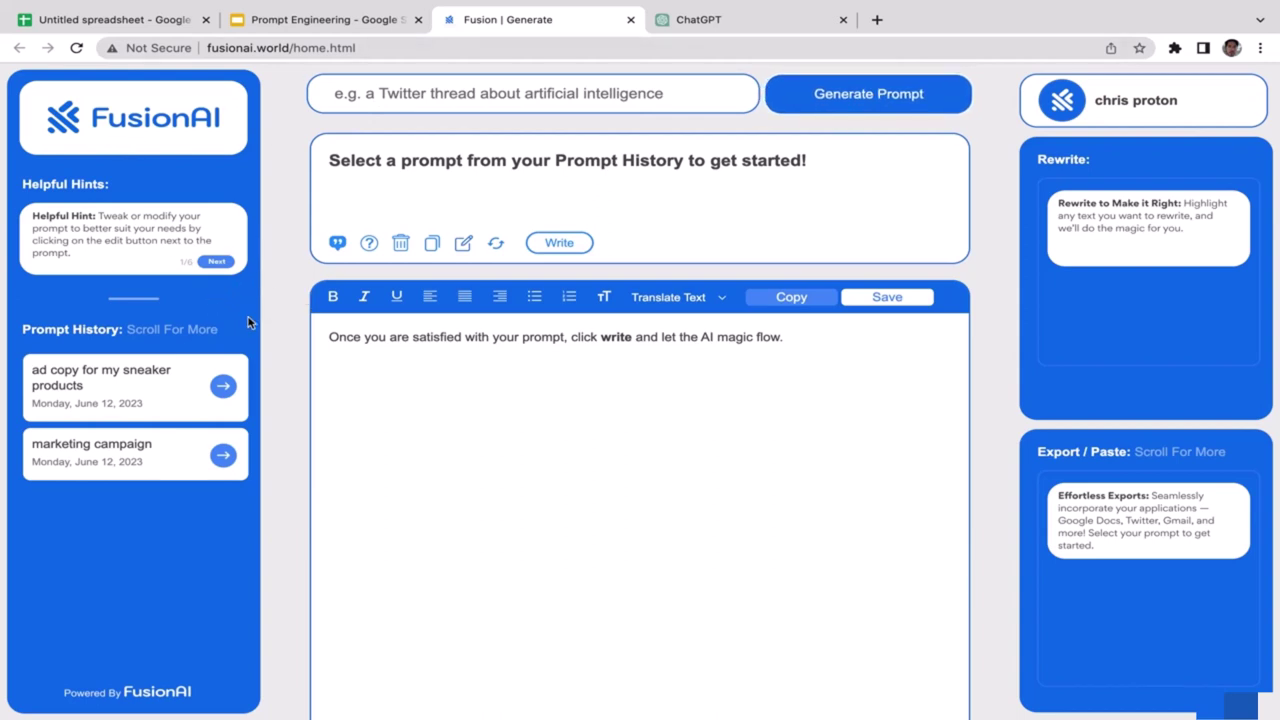
click(428, 100)
text(marke)
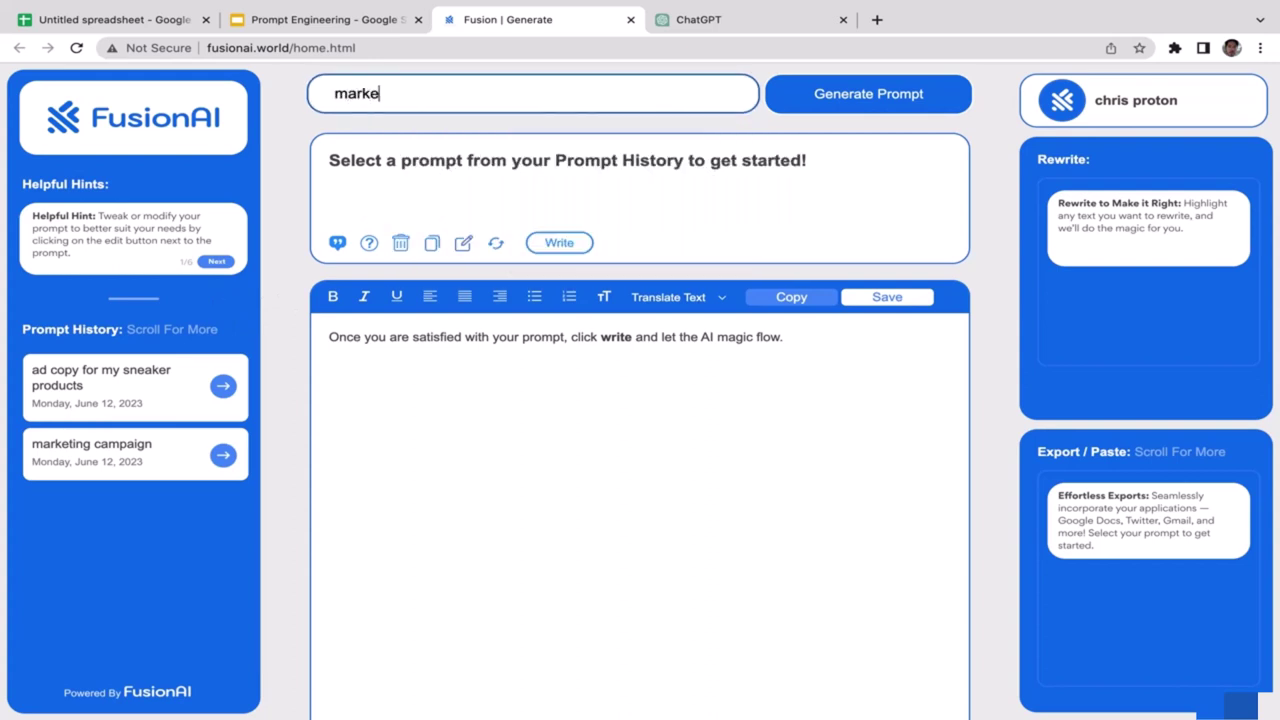
text(ting campaign for m)
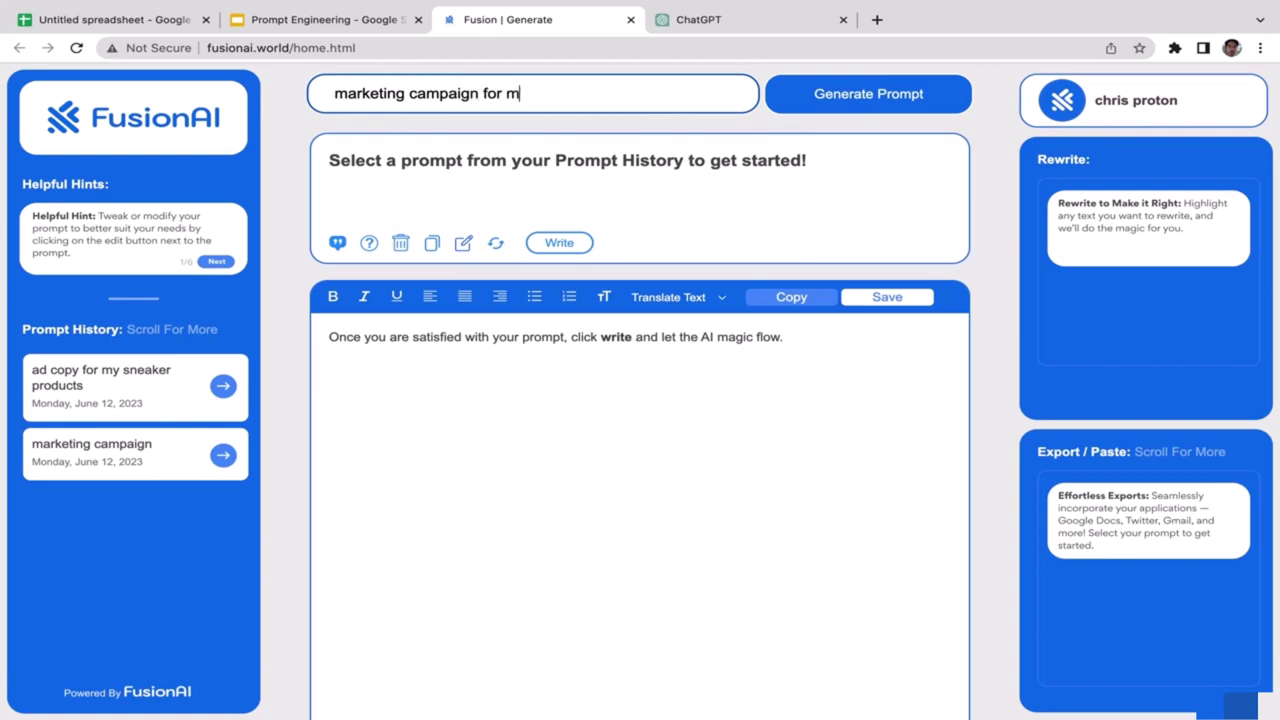
key(BackSpace)
key(BackSpace)
key(BackSpace)
key(BackSpace)
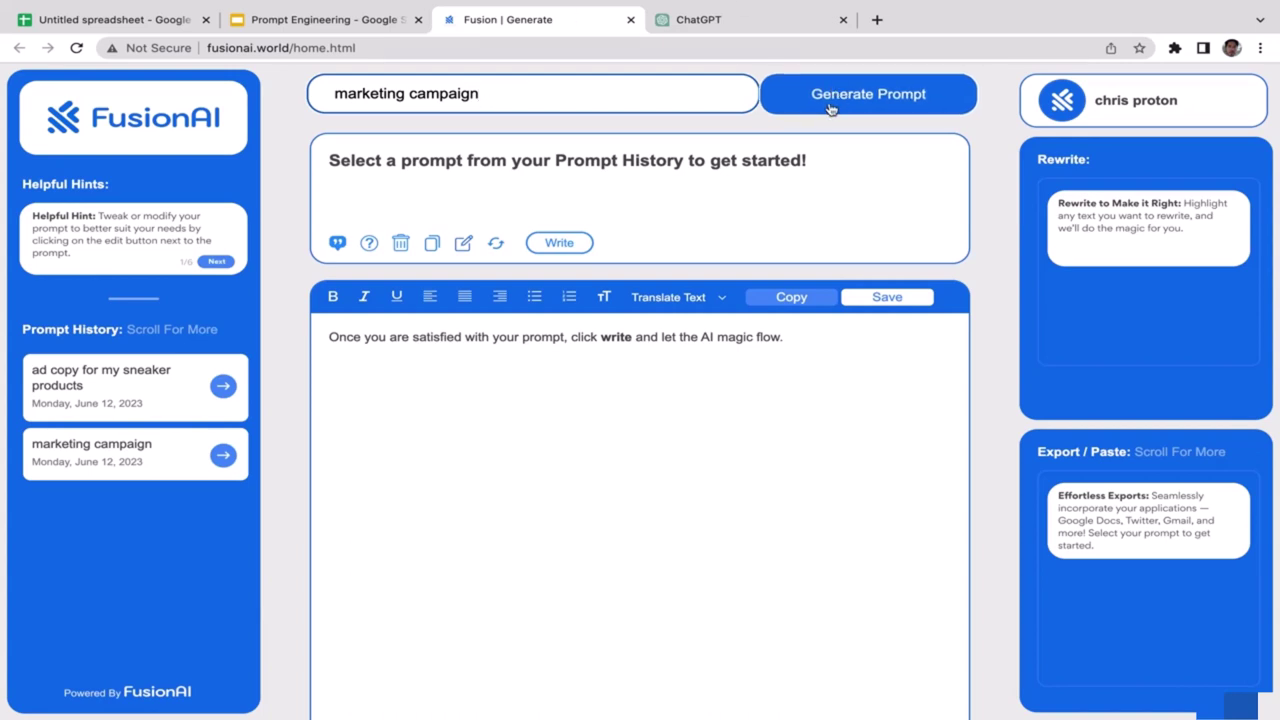
Replace the topic text with "ad copy" and generate a prompt from it.
drag(403, 93, 322, 93)
key(BackSpace)
text(ad cp)
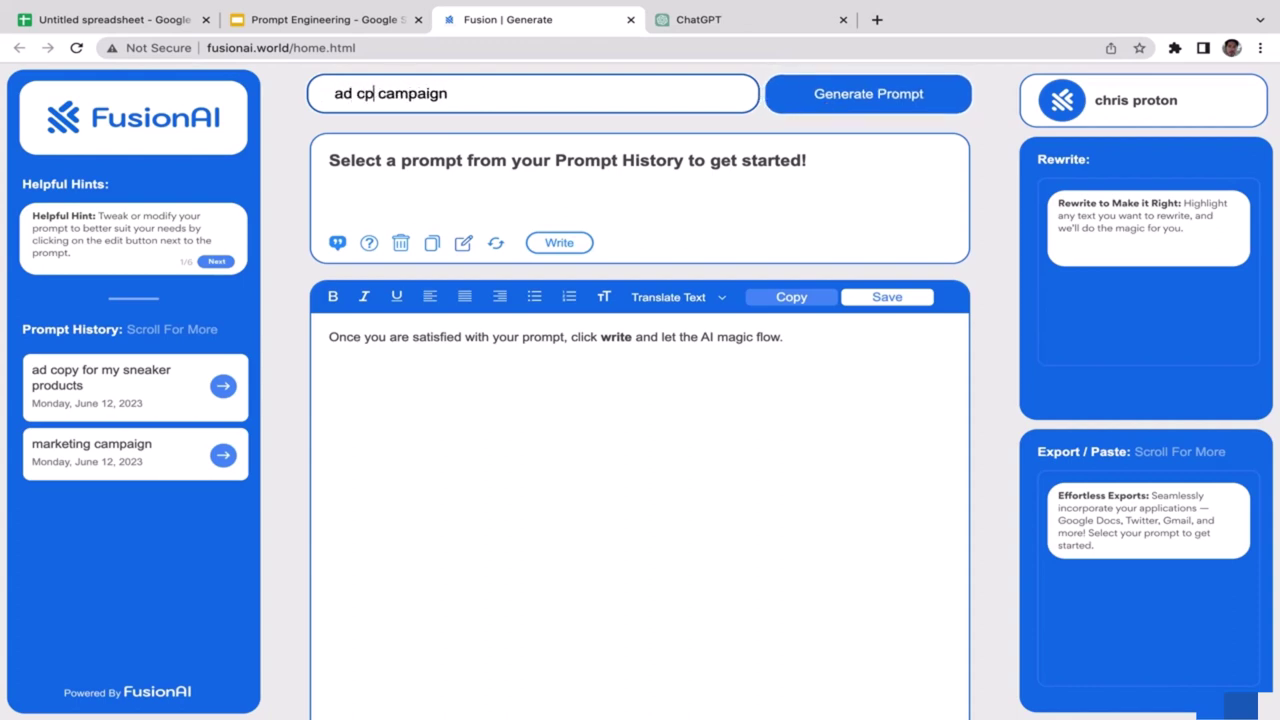
text(py)
drag(508, 94, 396, 93)
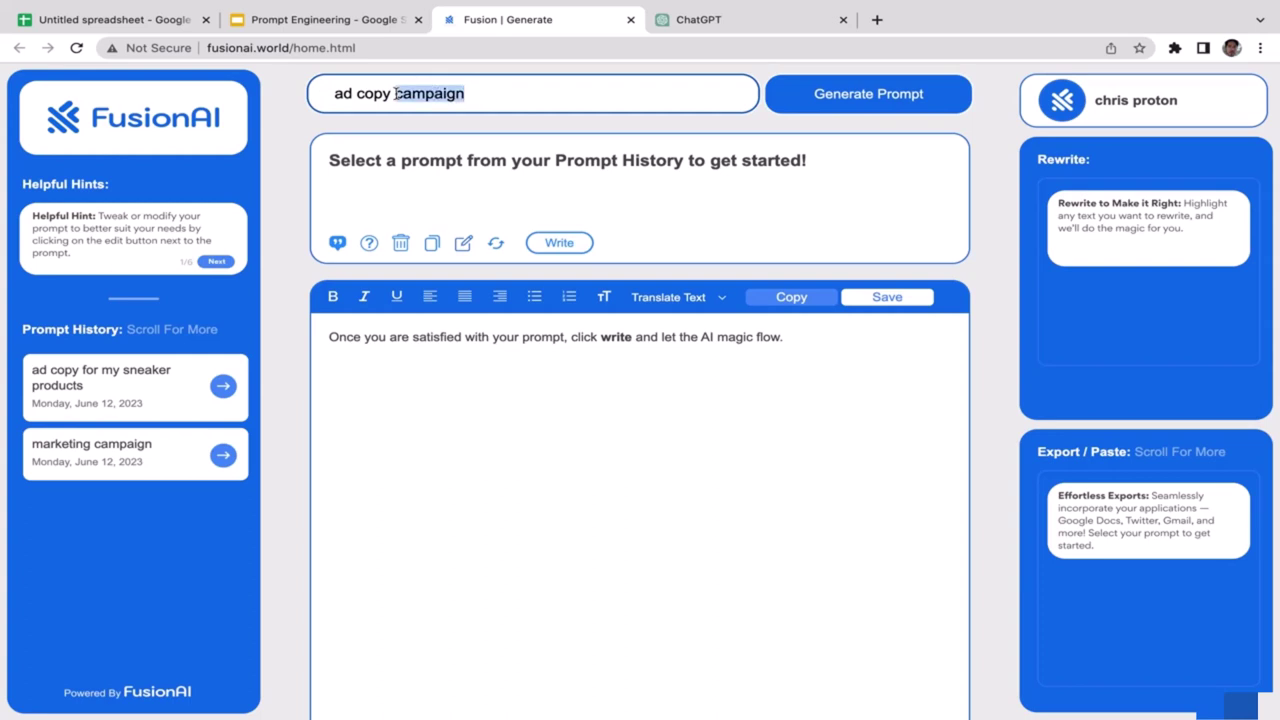
key(BackSpace)
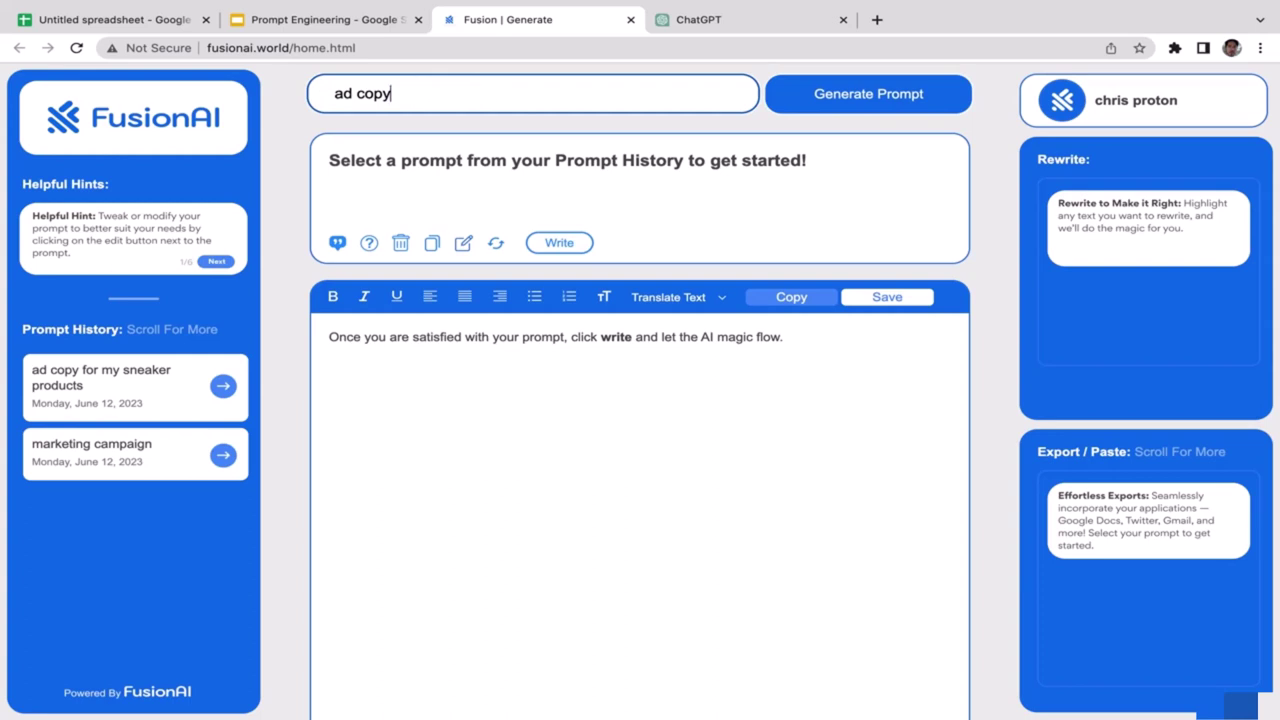
click(845, 93)
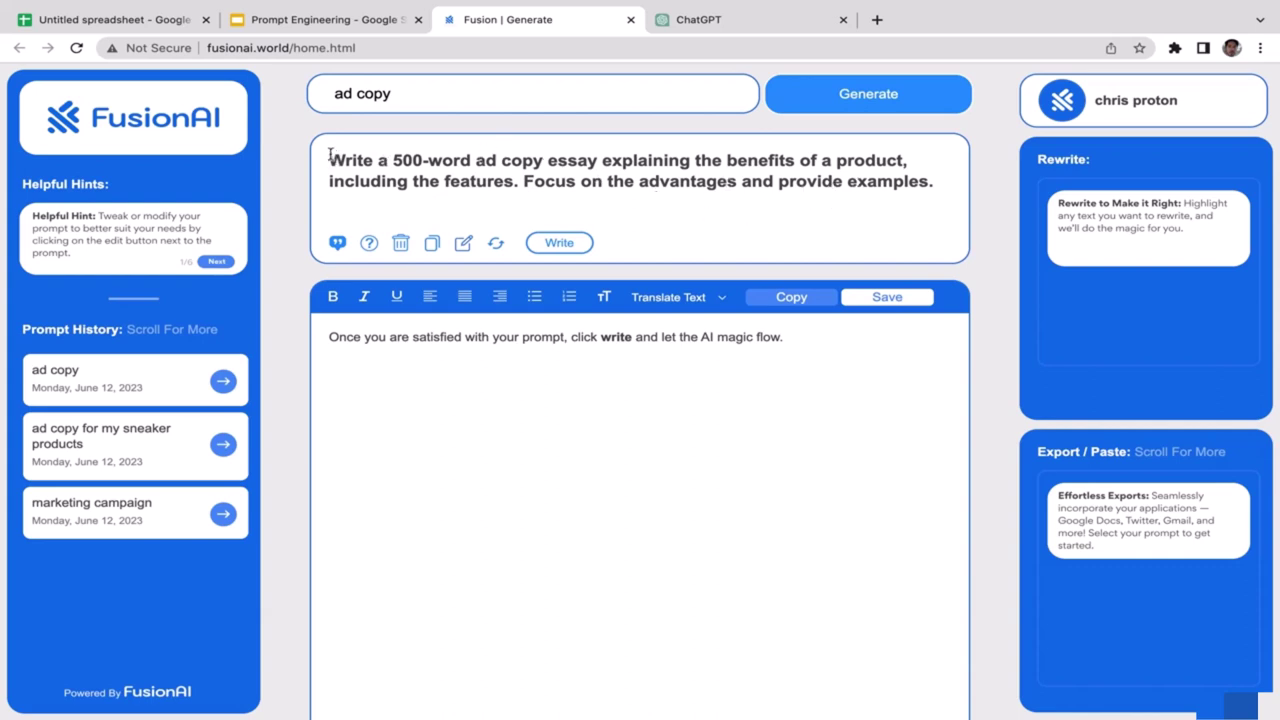
Copy the generated ad copy prompt and paste it into the message field in ChatGPT.
drag(329, 155, 936, 218)
key(ctrl+c)
click(743, 19)
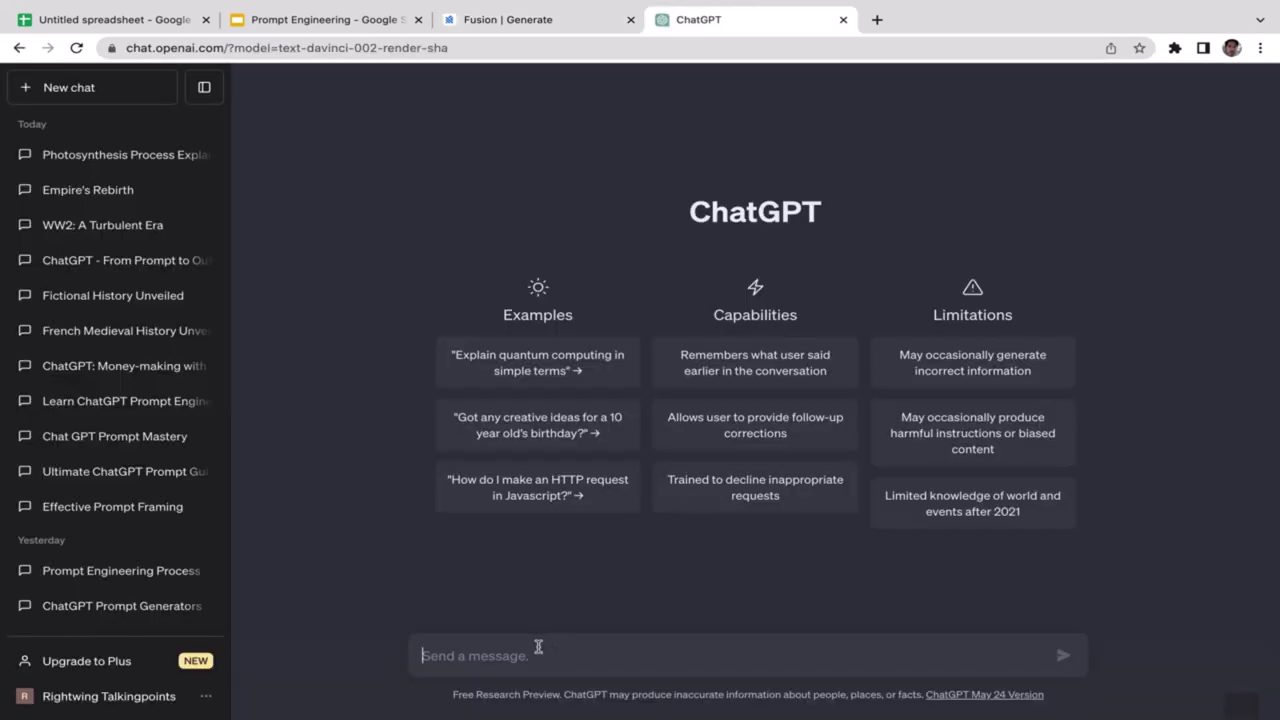
key(ctrl+v)
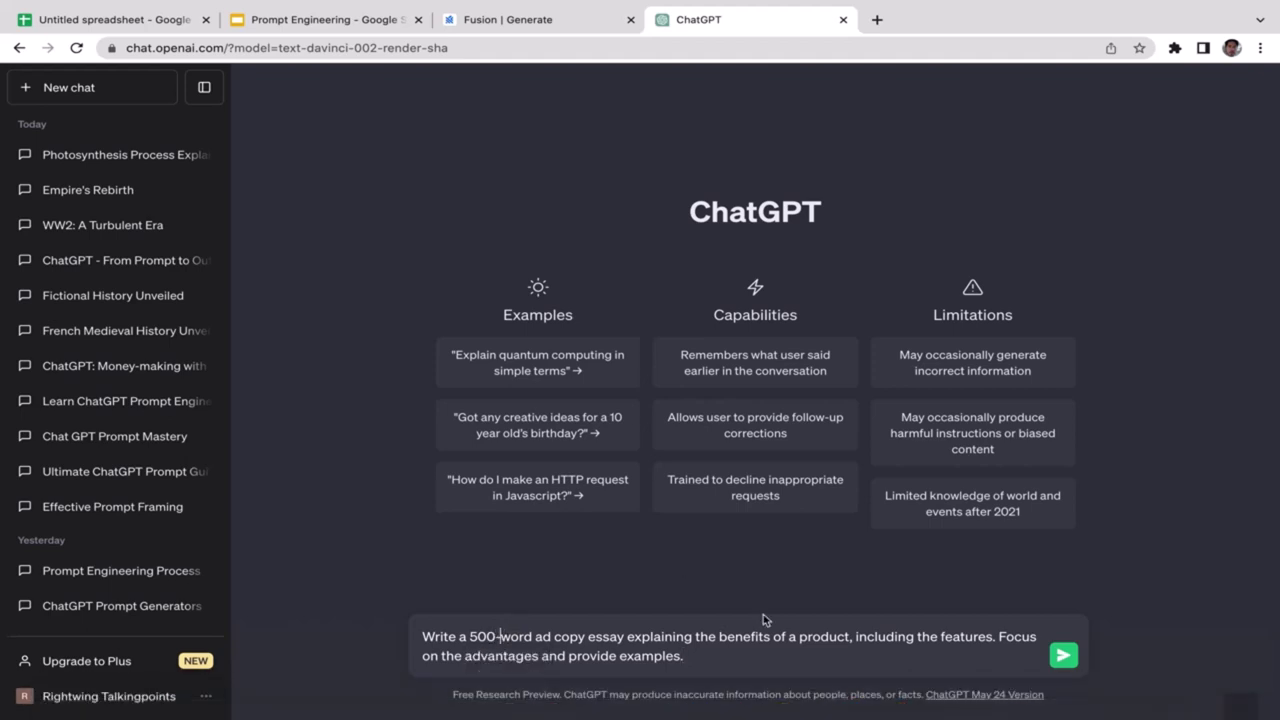
Change the word count in the pasted ad copy prompt to 200.
key(BackSpace)
key(BackSpace)
key(BackSpace)
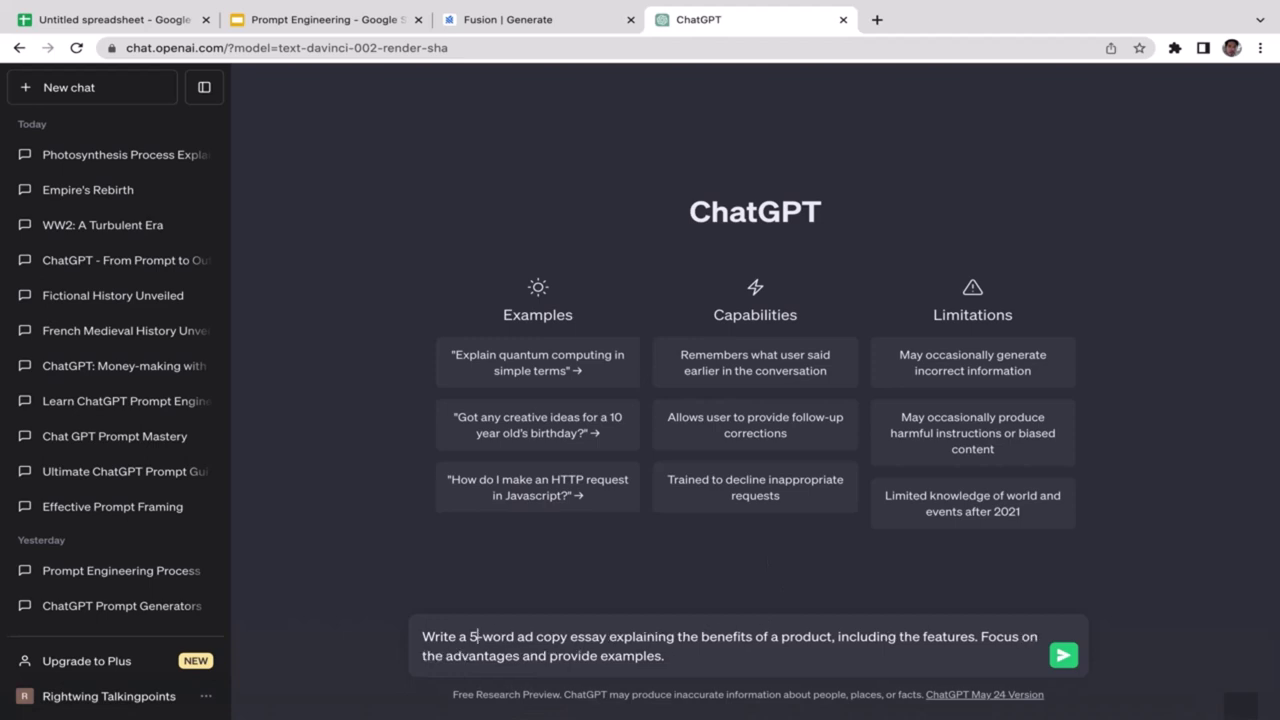
text(250)
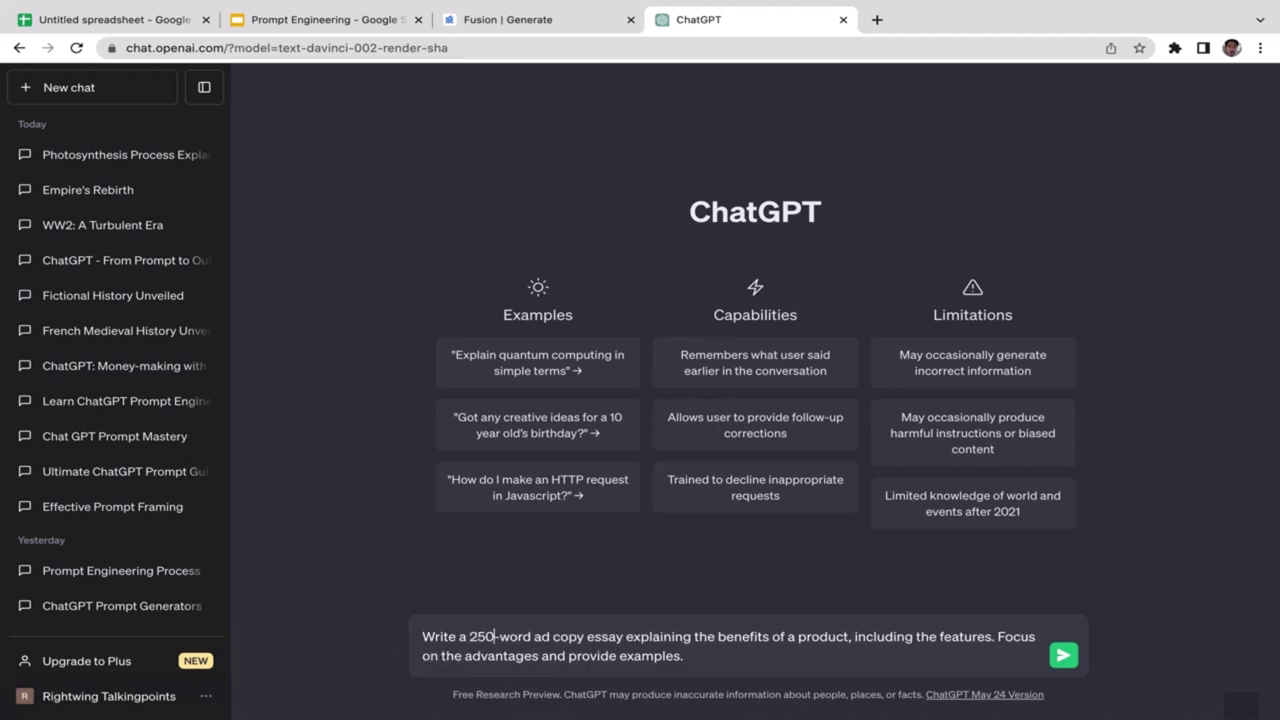
key(BackSpace)
key(BackSpace)
text(00)
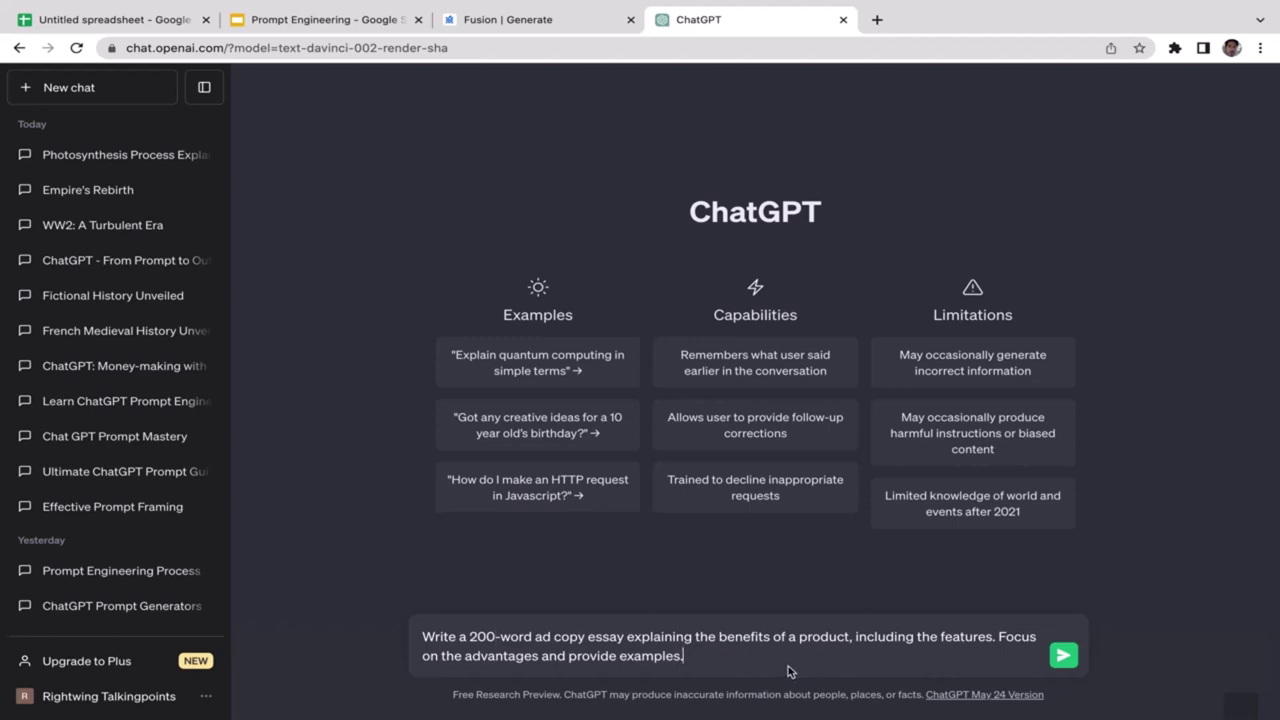
Replace "a product" in the prompt with "snekaer product" and send the message.
click(849, 640)
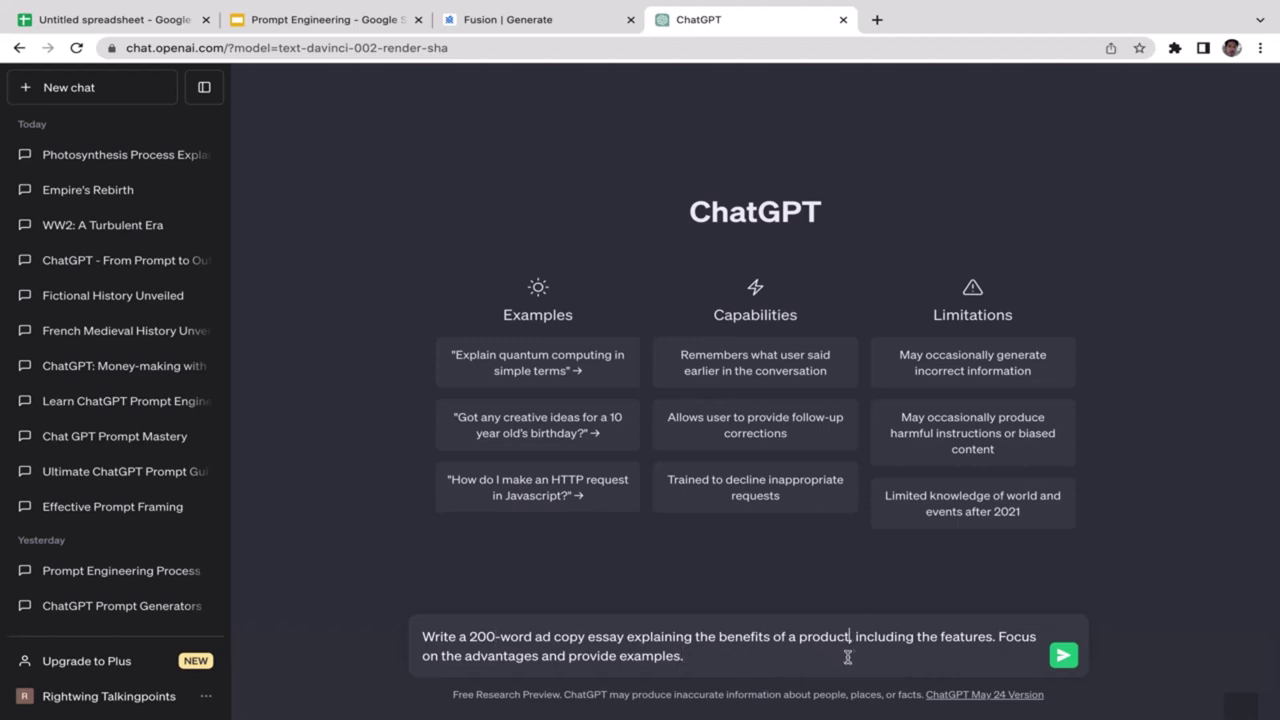
double_click(796, 638)
key(BackSpace)
text(snekae)
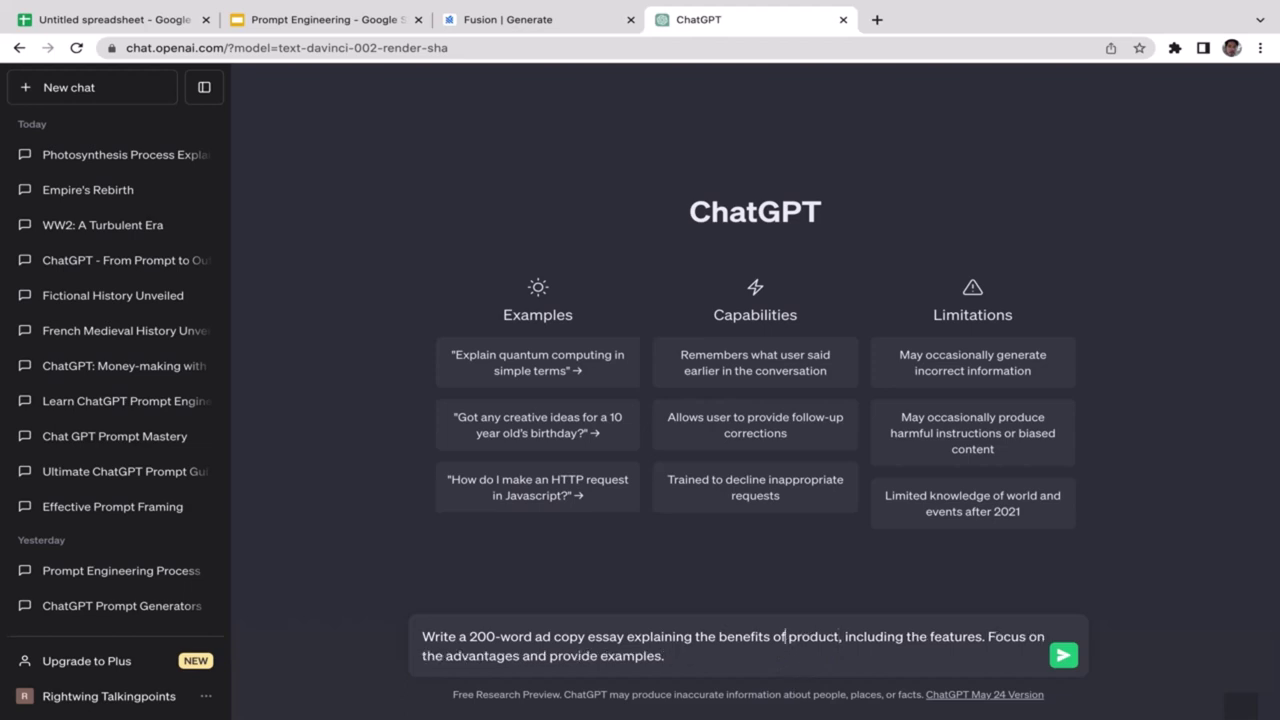
text(r)
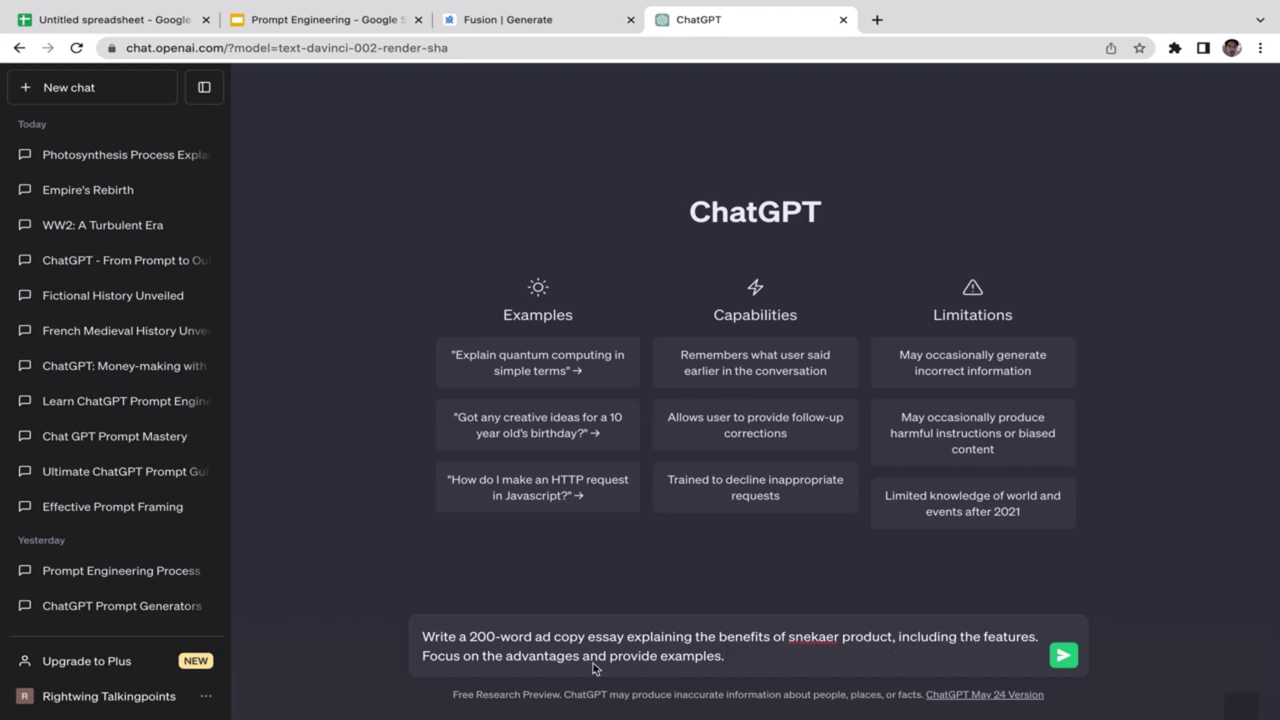
click(738, 662)
key(Return)
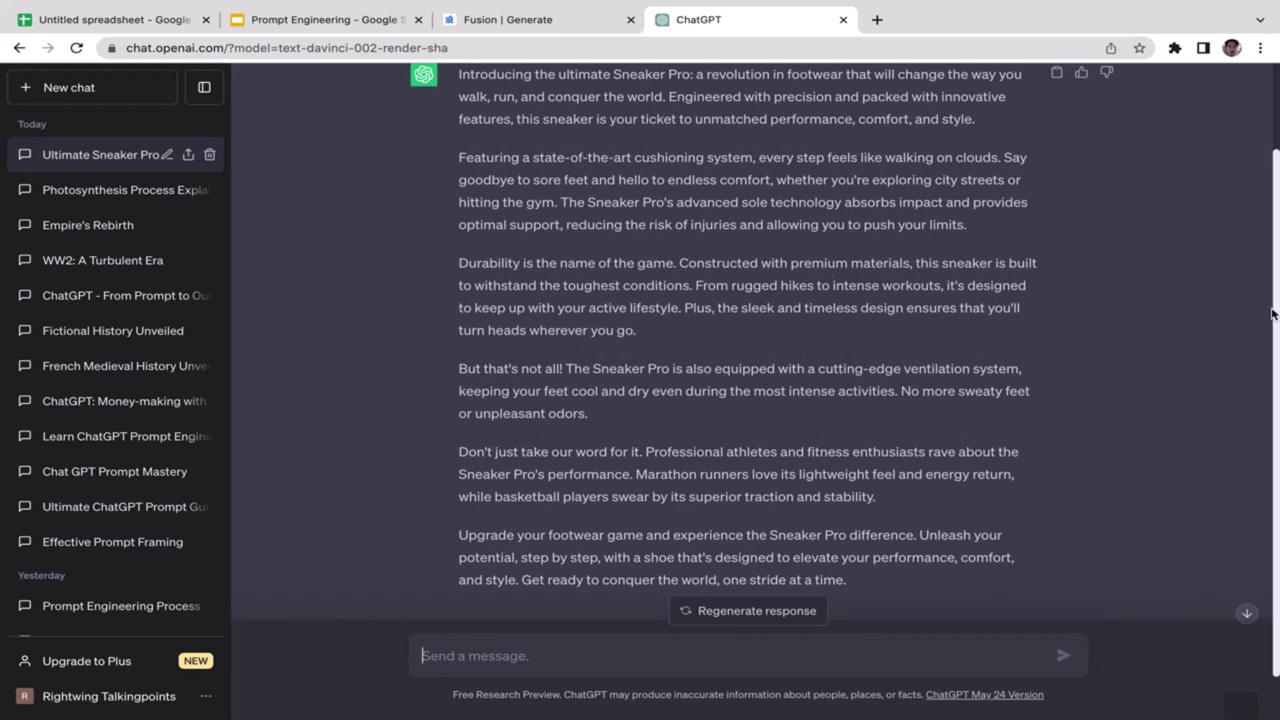
Read through ChatGPT's sneaker ad copy response together with the prompt above it.
scroll(750, 345, up, 1)
scroll(1220, 345, down, 2)
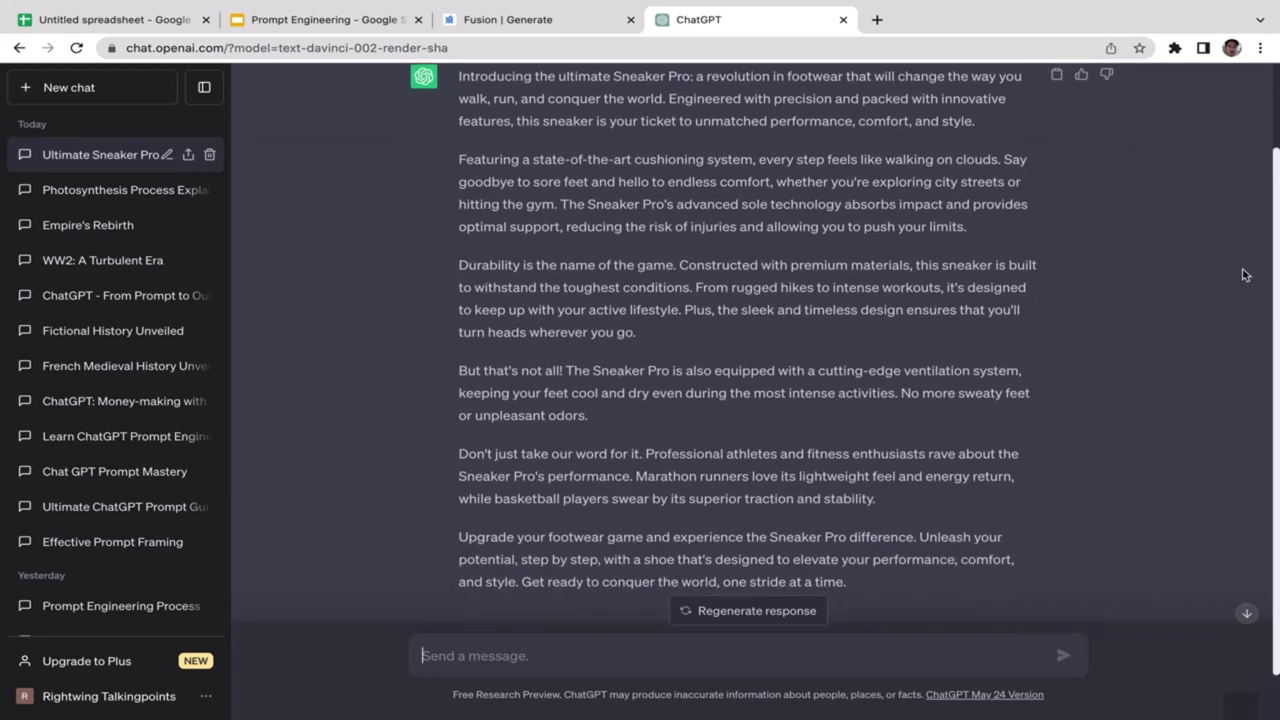
scroll(1220, 345, up, 2)
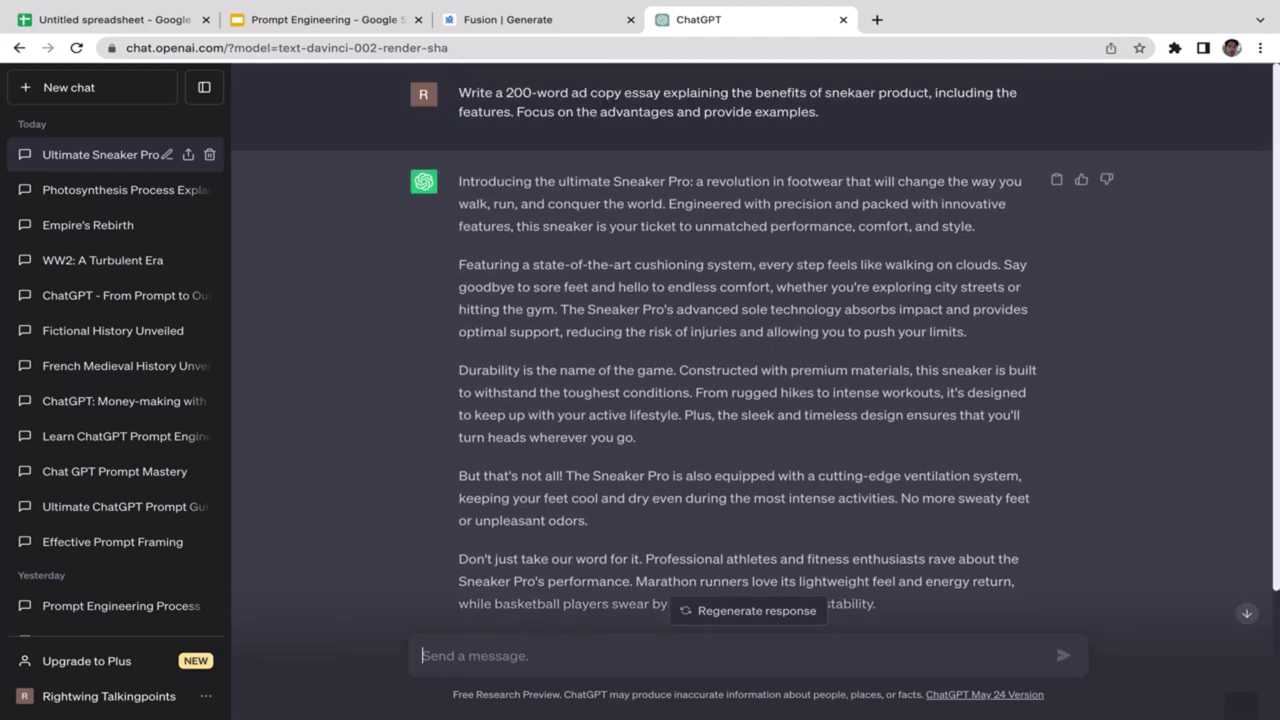
drag(457, 181, 790, 476)
click(766, 528)
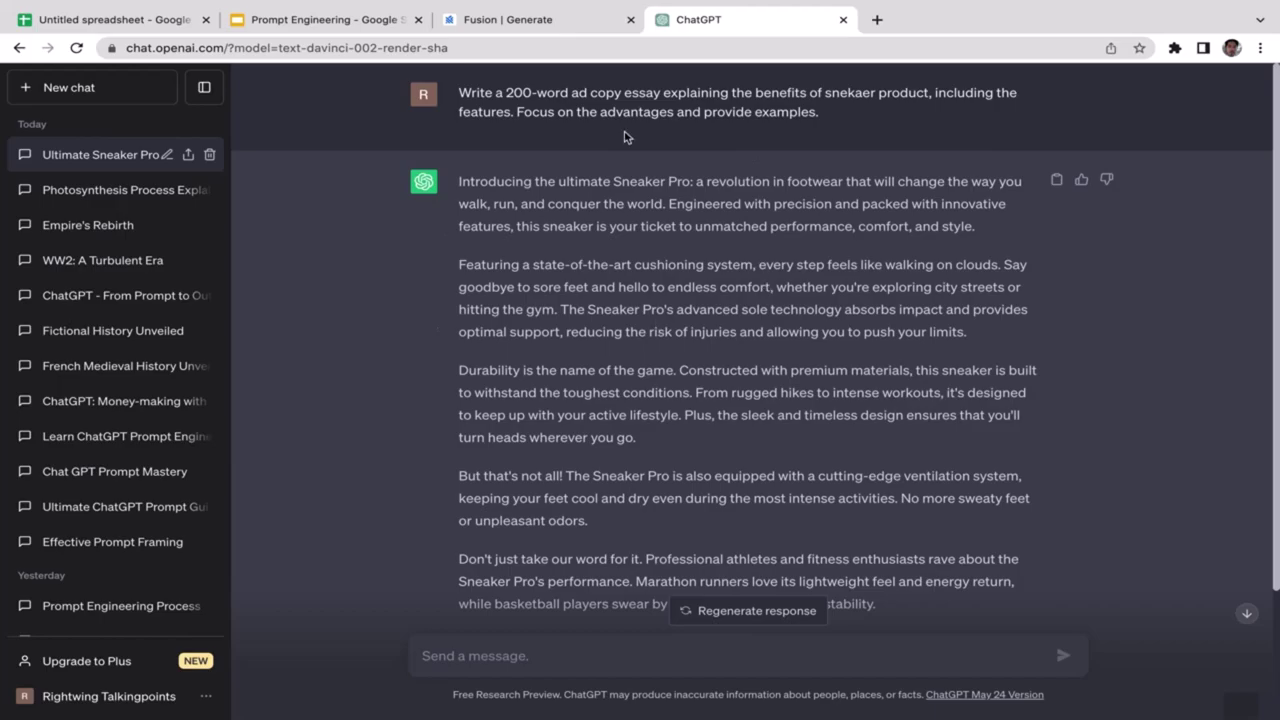
Switch back to FusionAI, replace the topic with "fictional history story" and generate a new prompt.
click(597, 20)
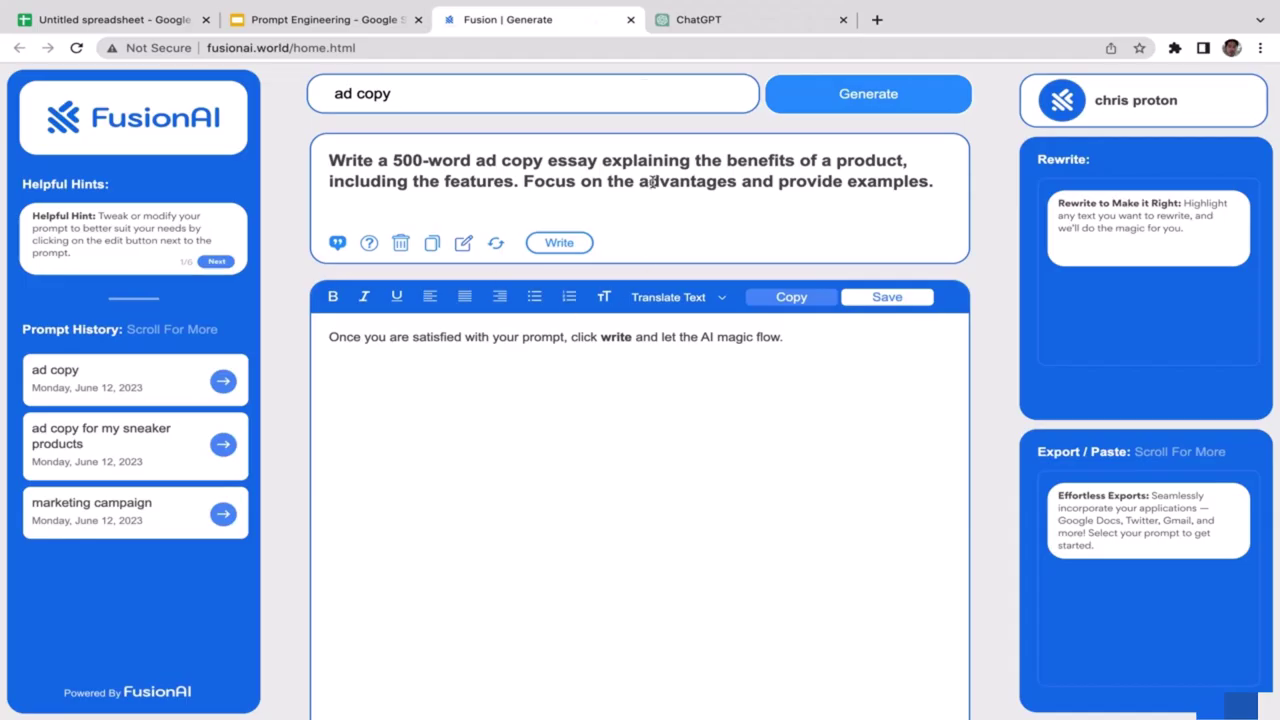
drag(481, 97, 280, 93)
key(BackSpace)
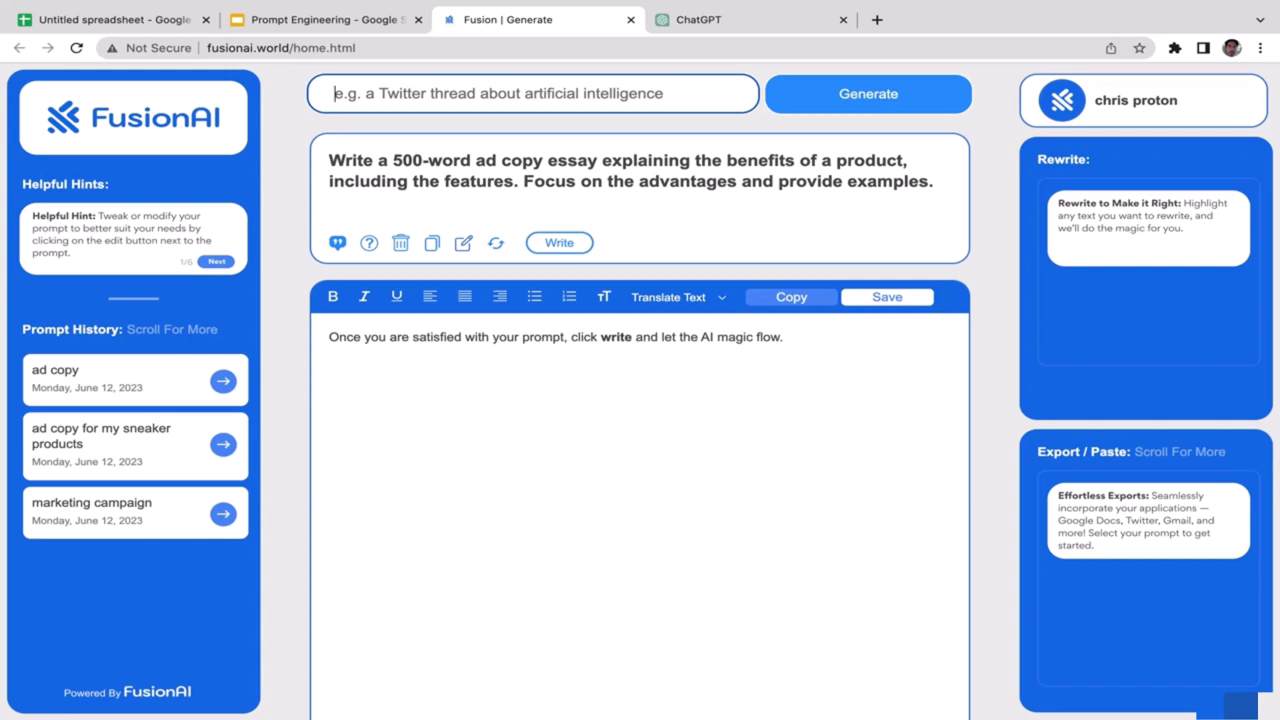
text(fic)
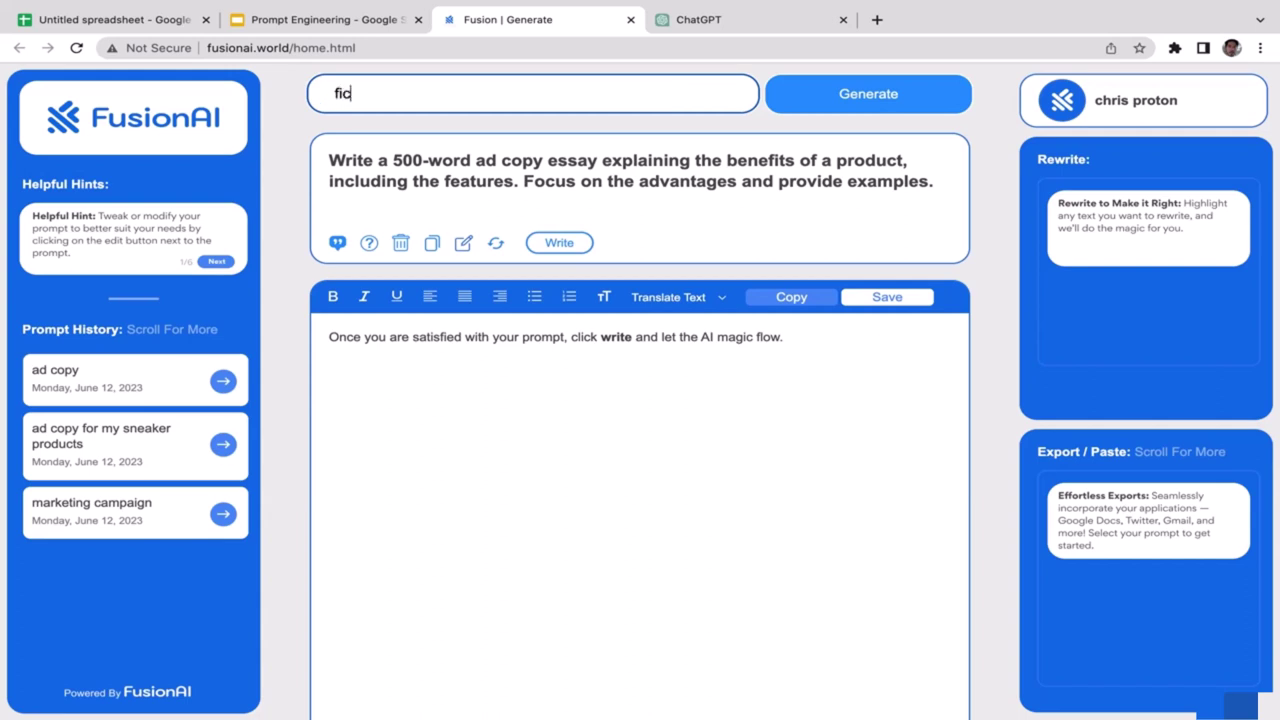
text(tional history story)
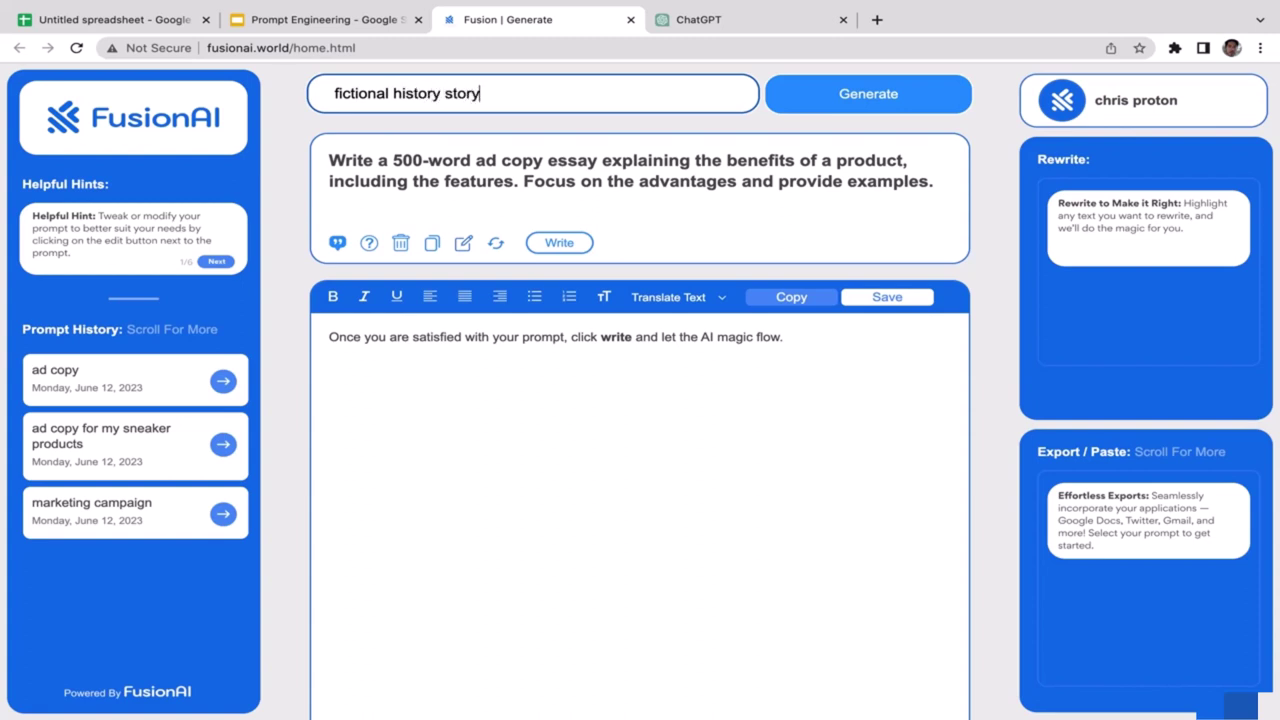
click(845, 94)
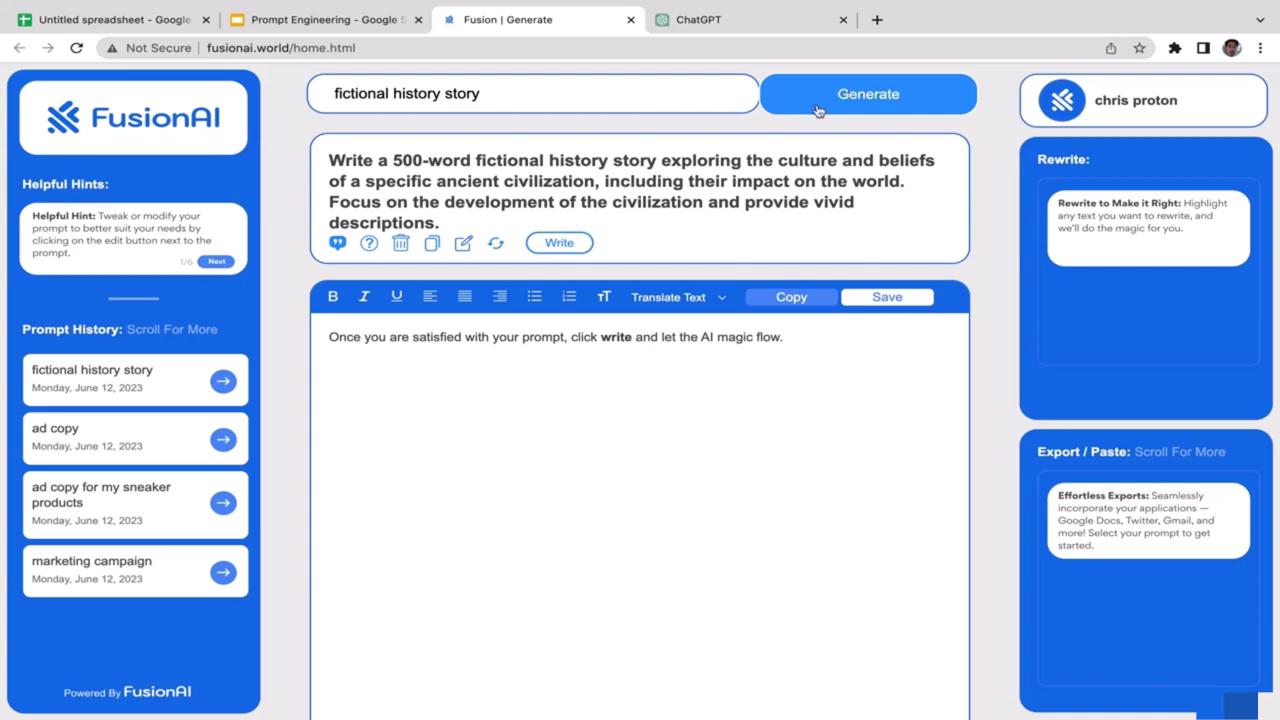
Copy the generated fictional history prompt and paste it as a new message in the ChatGPT conversation.
drag(443, 223, 300, 145)
key(ctrl+c)
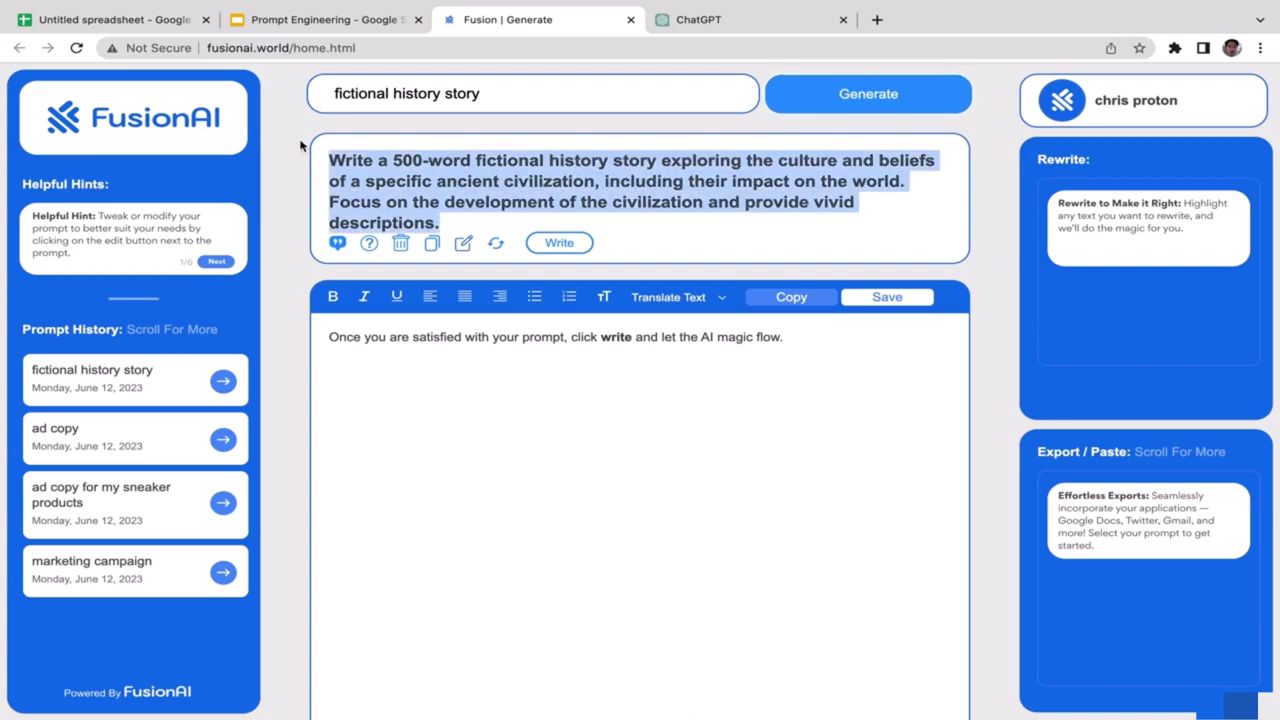
click(462, 165)
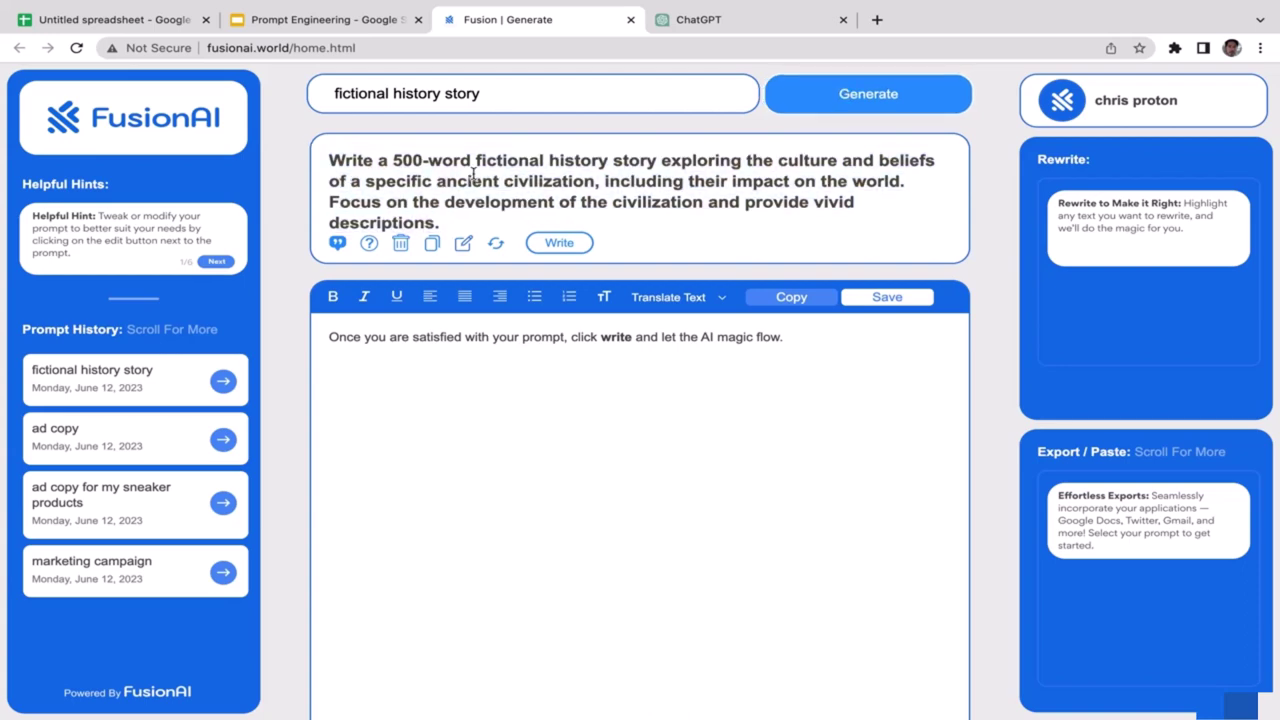
click(710, 22)
scroll(750, 350, down, 3)
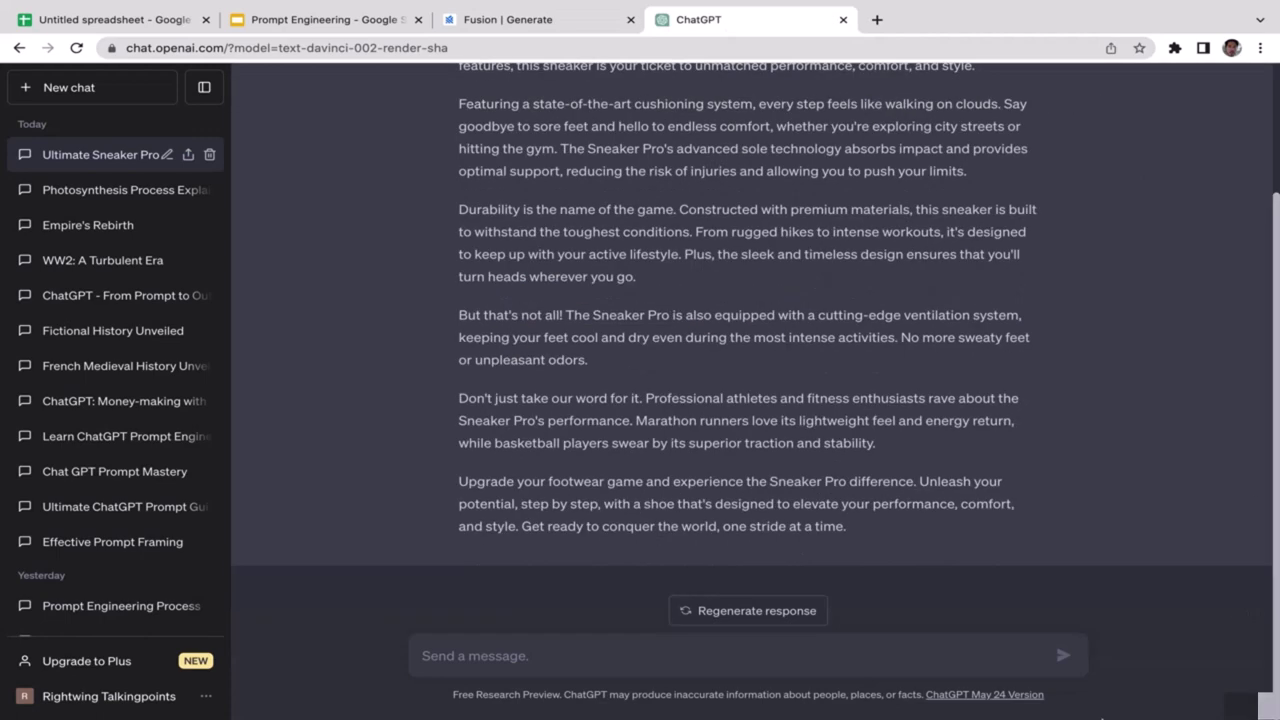
click(520, 656)
key(ctrl+v)
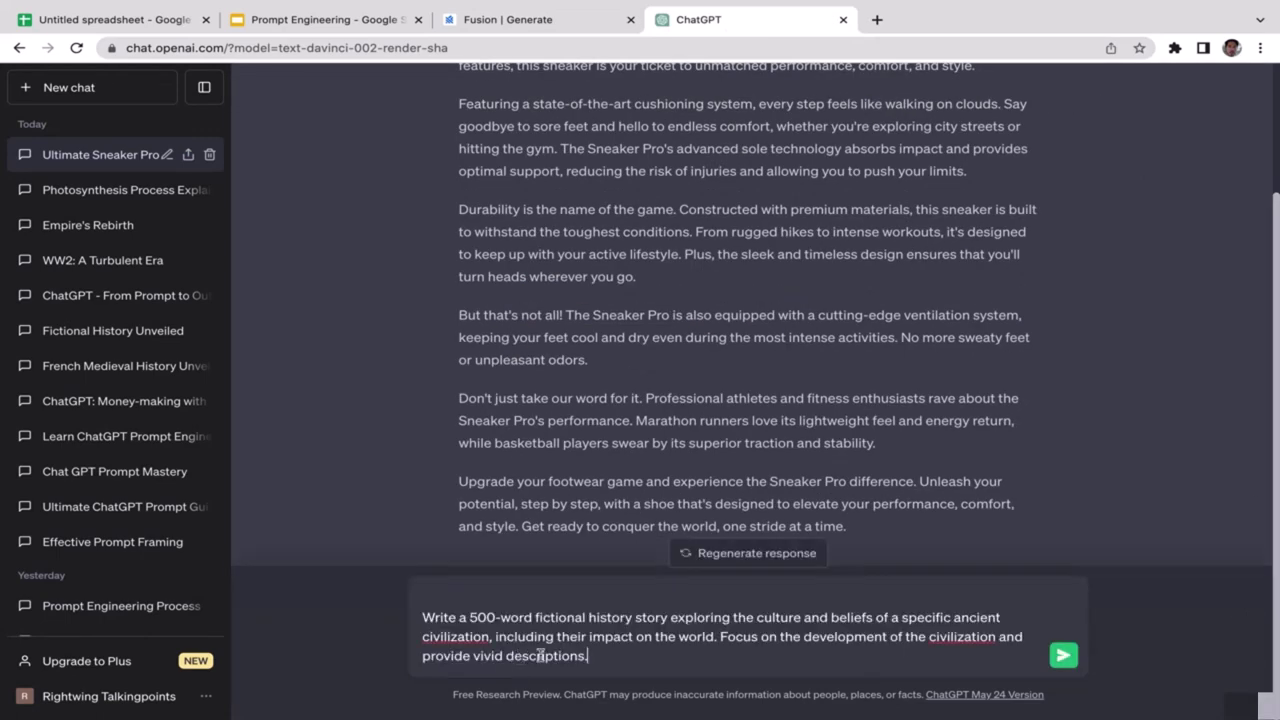
Change the word count in the fictional history prompt to 150 and send the message.
click(503, 617)
key(BackSpace)
key(BackSpace)
key(BackSpace)
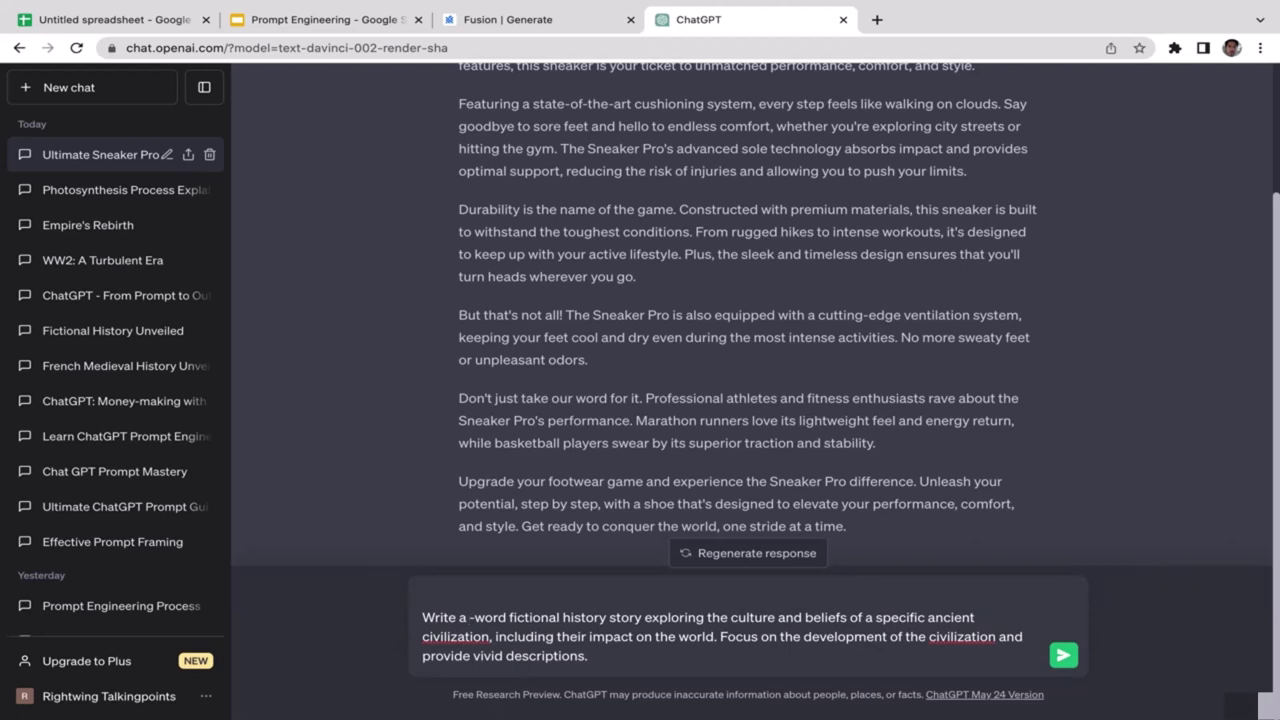
text(150)
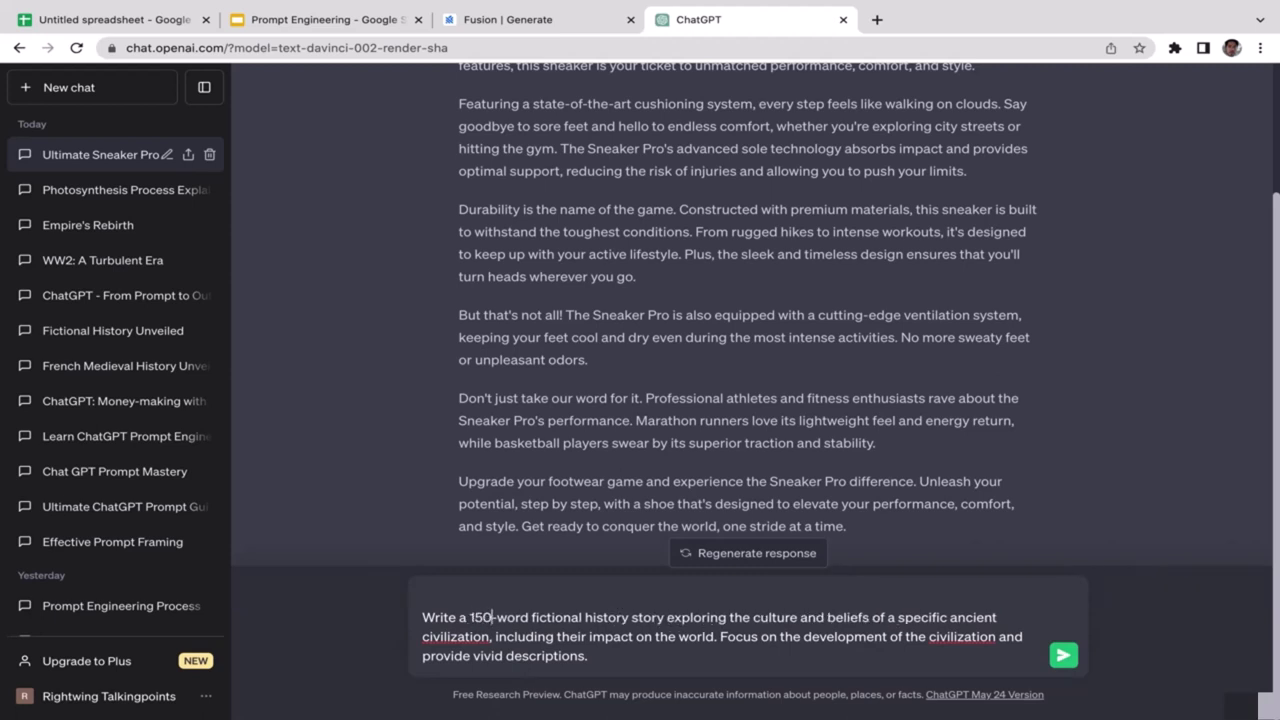
click(588, 656)
key(Return)
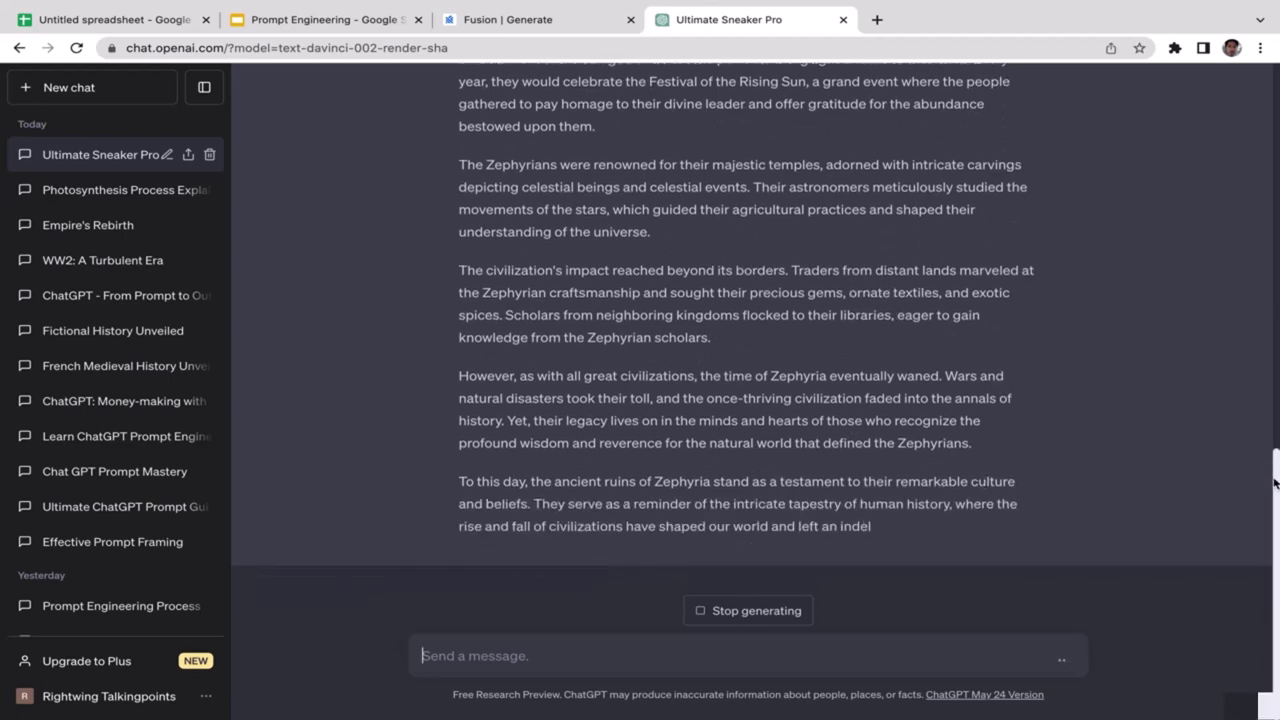
Look over ChatGPT's fictional history story and return to FusionAI.
scroll(1157, 351, up, 1)
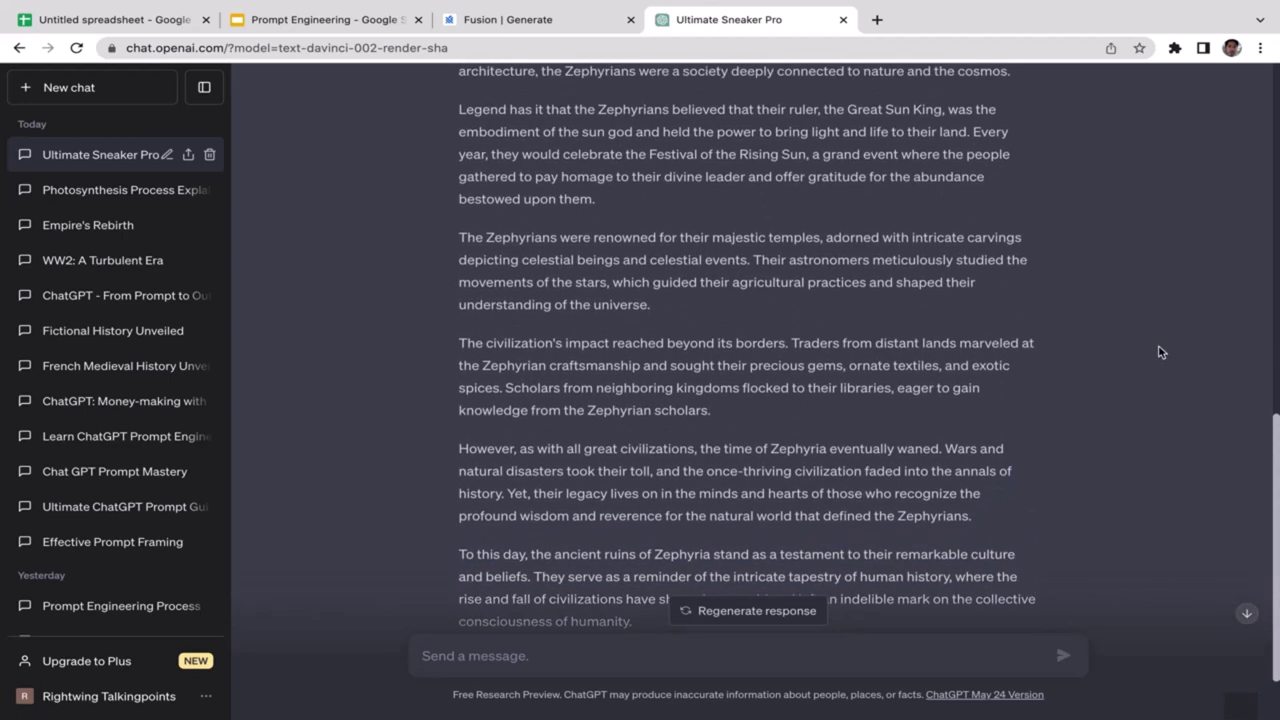
scroll(1160, 352, up, 3)
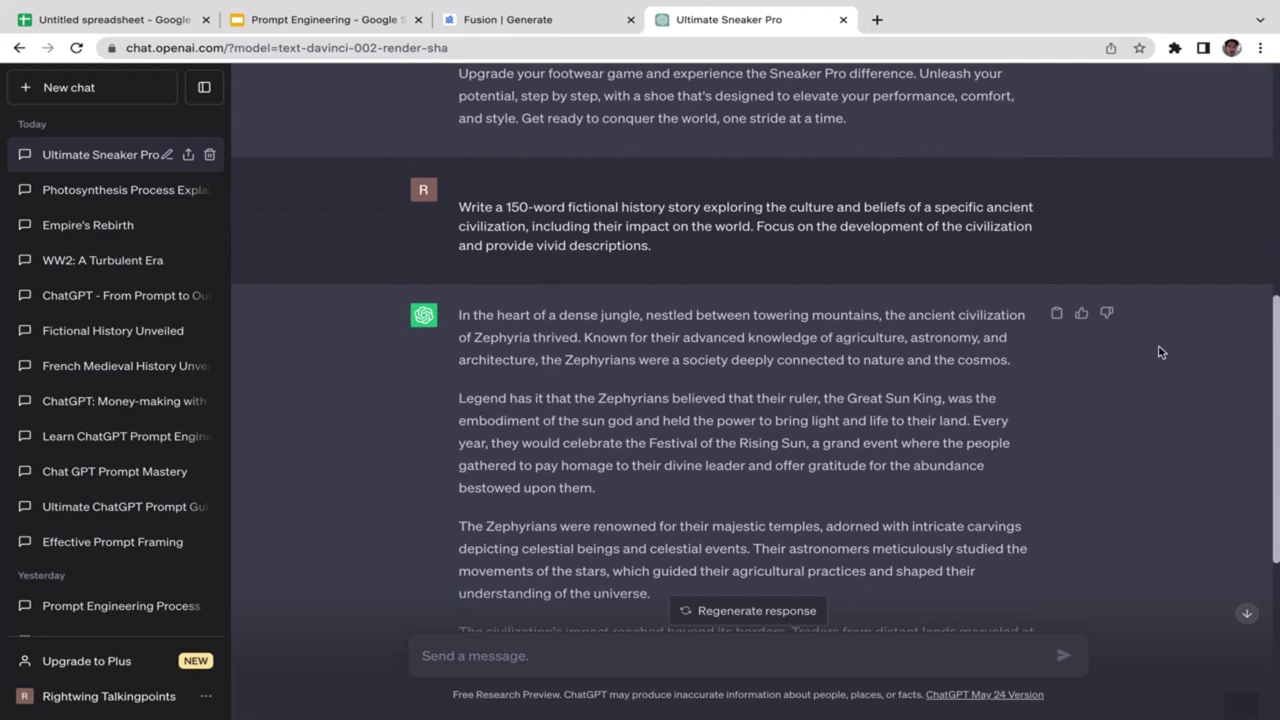
scroll(1160, 352, down, 2)
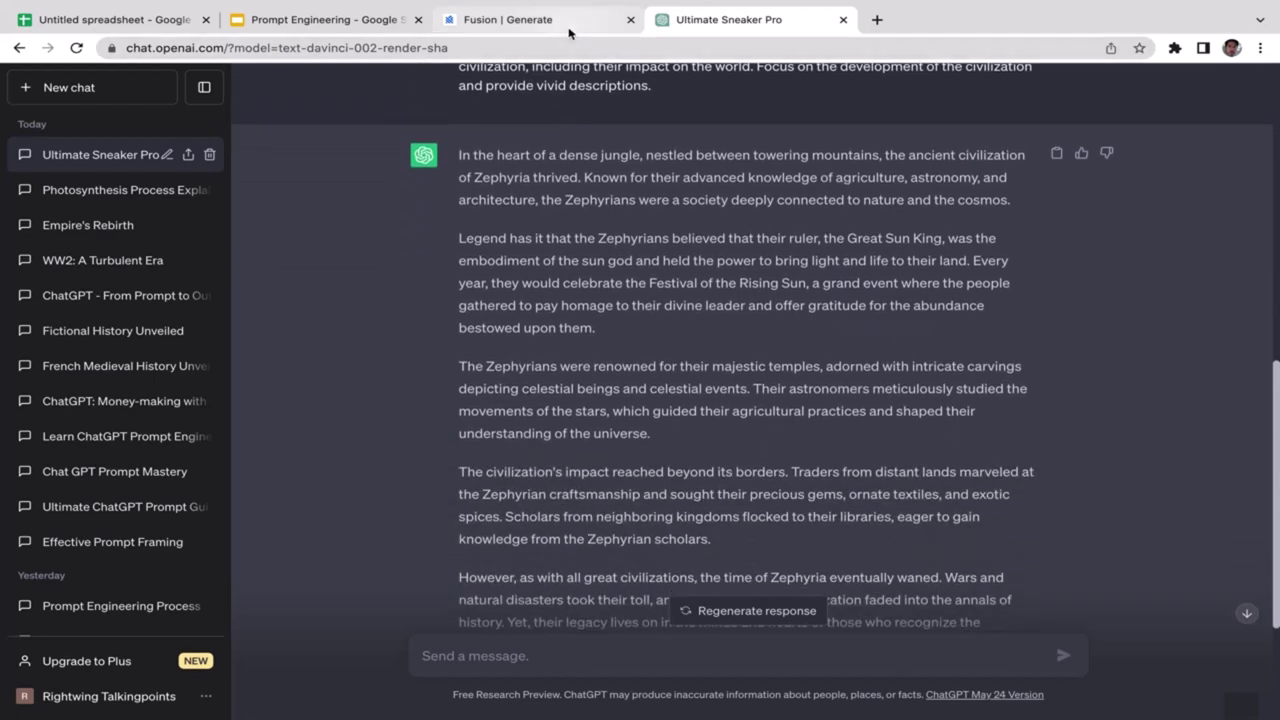
click(567, 30)
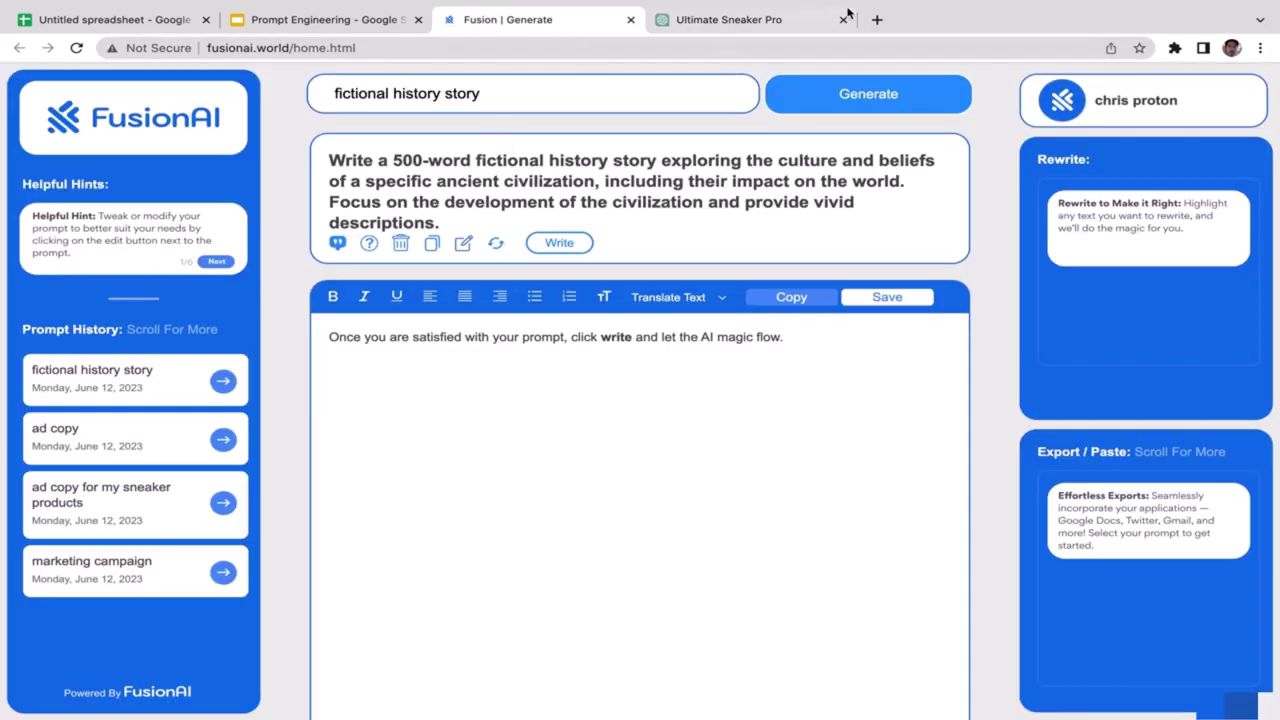
Read through ChatGPT's 150-word fictional history story and compare it with the prompt generated in FusionAI.
click(766, 18)
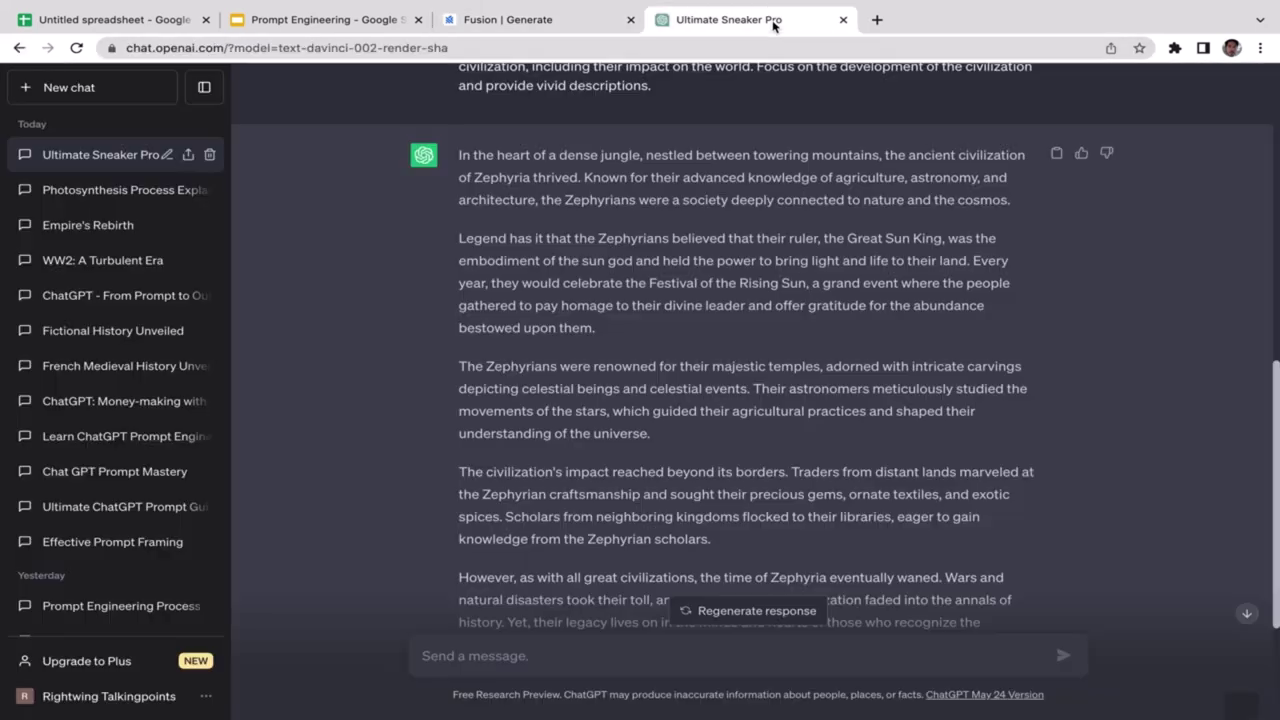
click(534, 26)
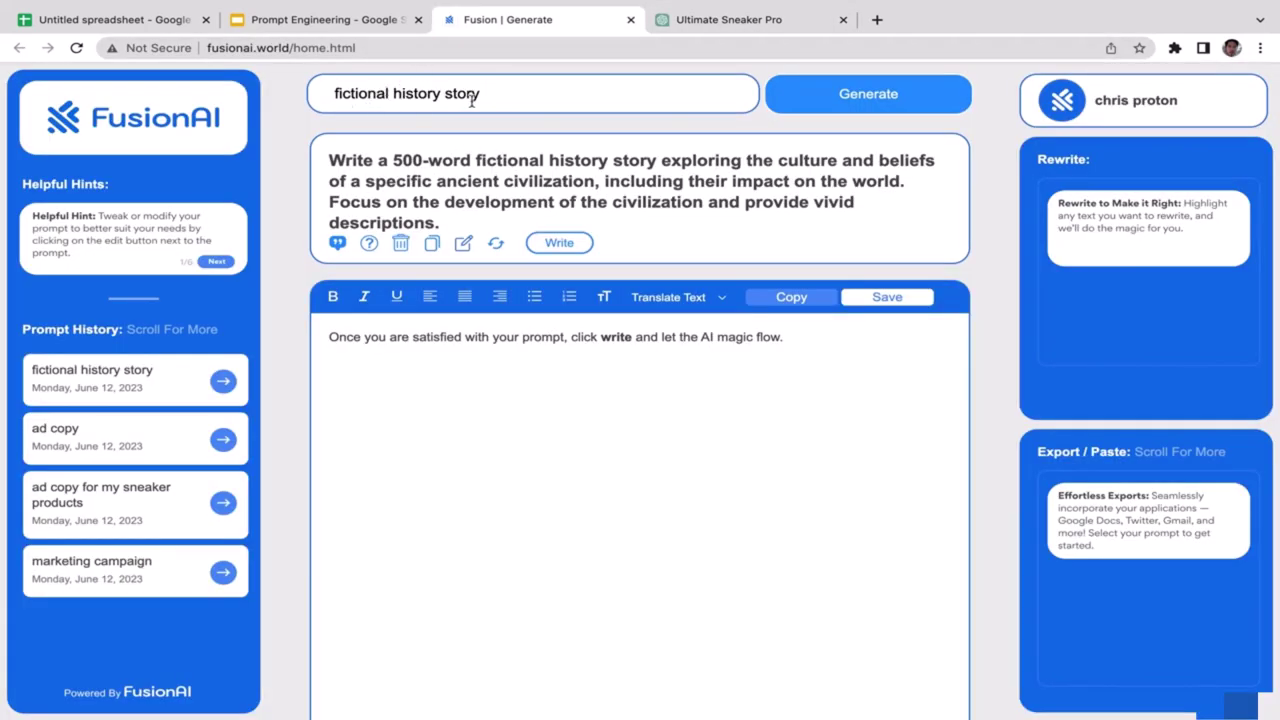
click(690, 23)
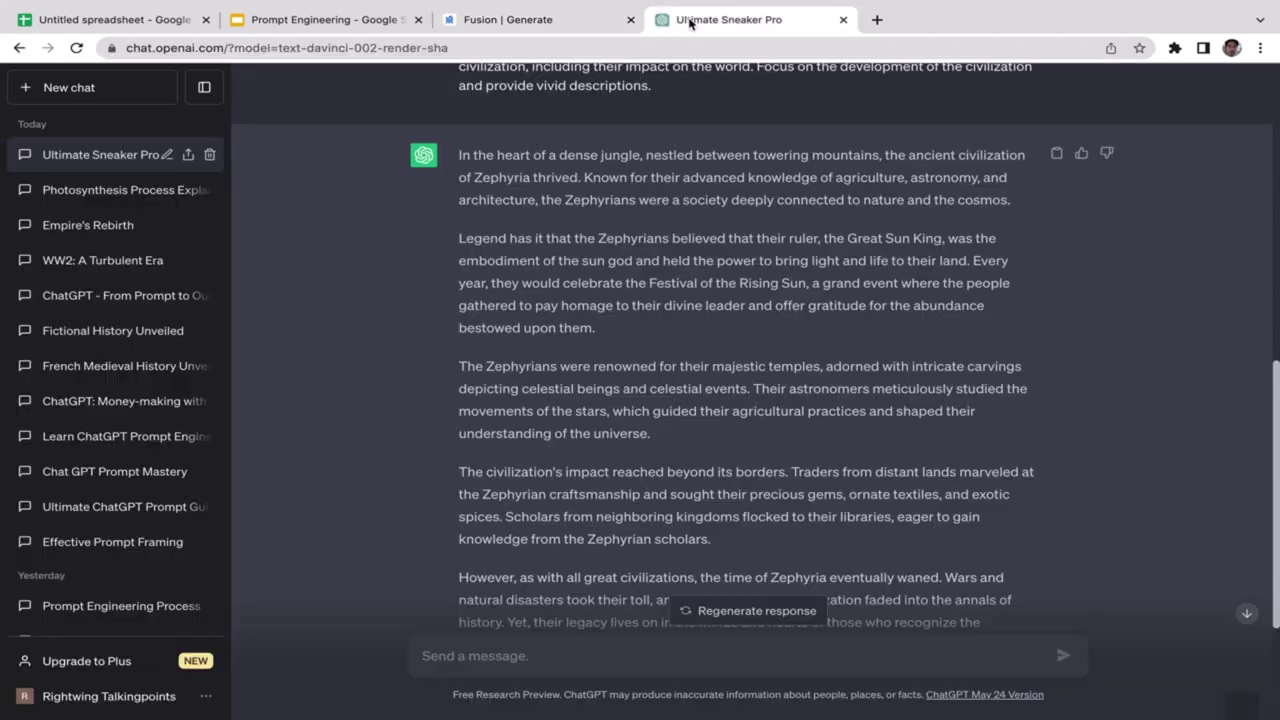
scroll(886, 170, down, 3)
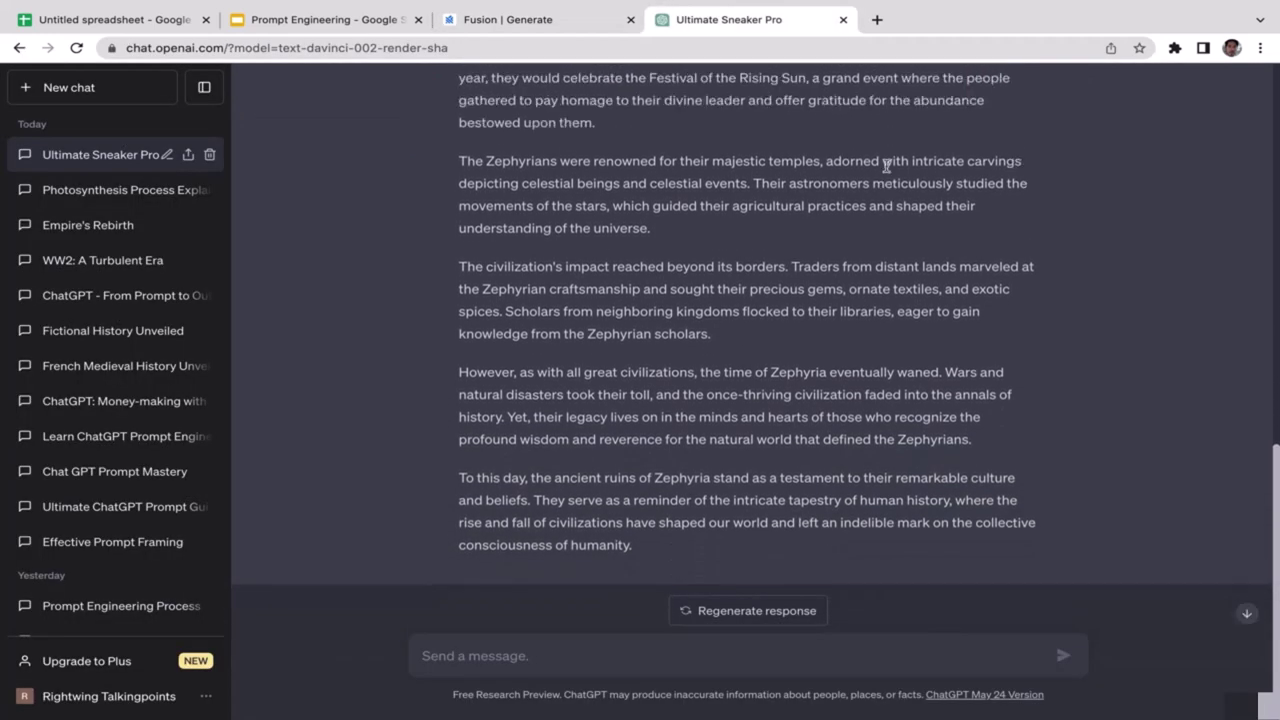
scroll(886, 165, up, 2)
scroll(886, 167, up, 2)
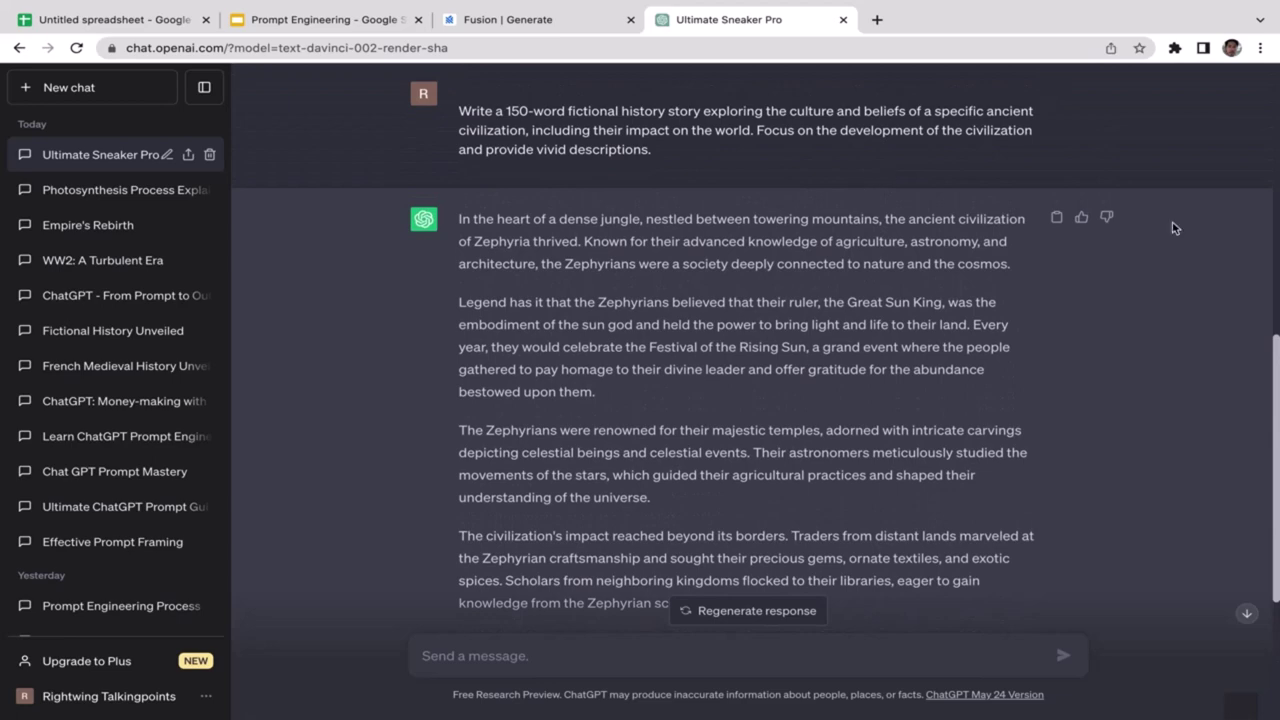
scroll(1276, 400, down, 4)
scroll(1276, 400, up, 3)
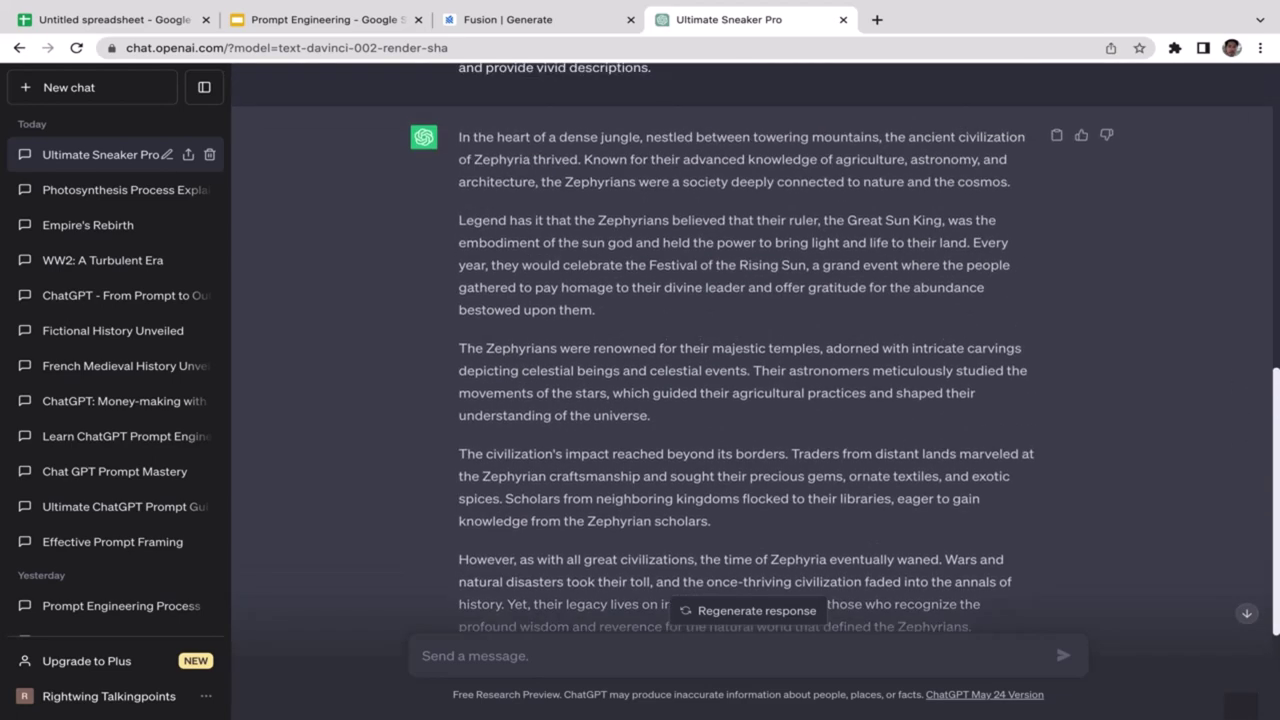
scroll(1276, 400, down, 1)
scroll(1276, 400, up, 4)
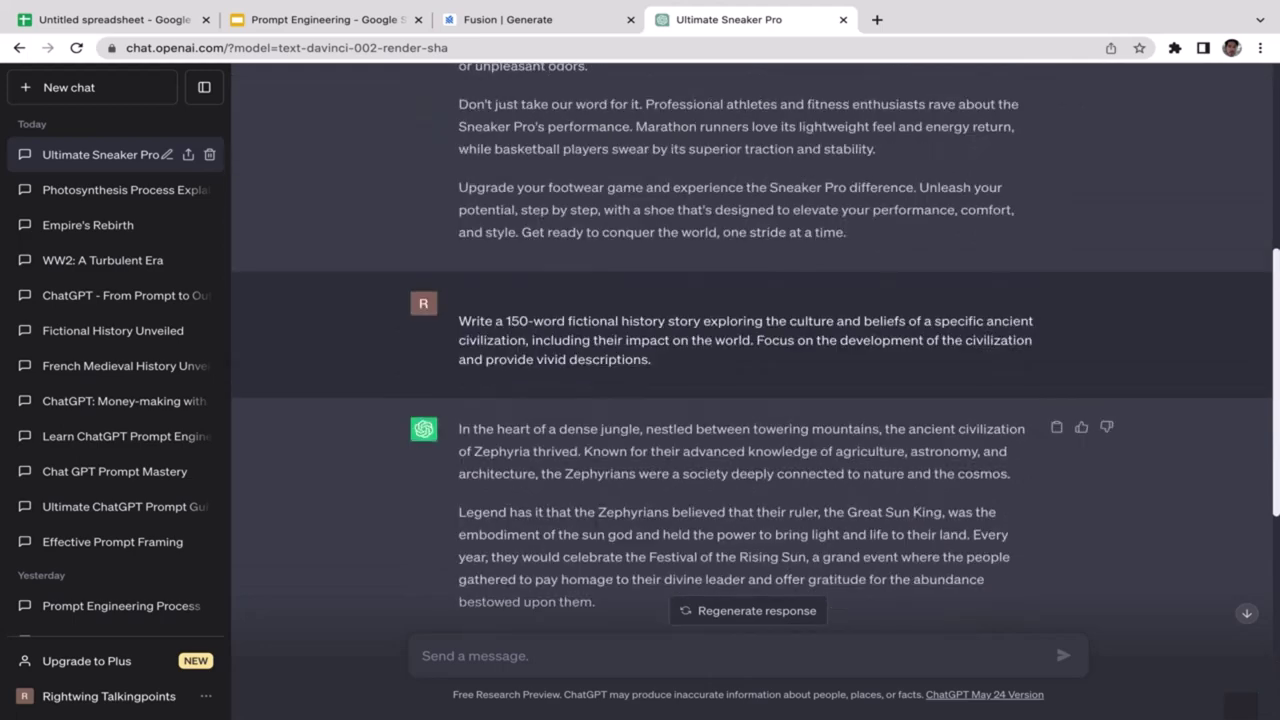
scroll(750, 360, up, 2)
scroll(1209, 445, down, 8)
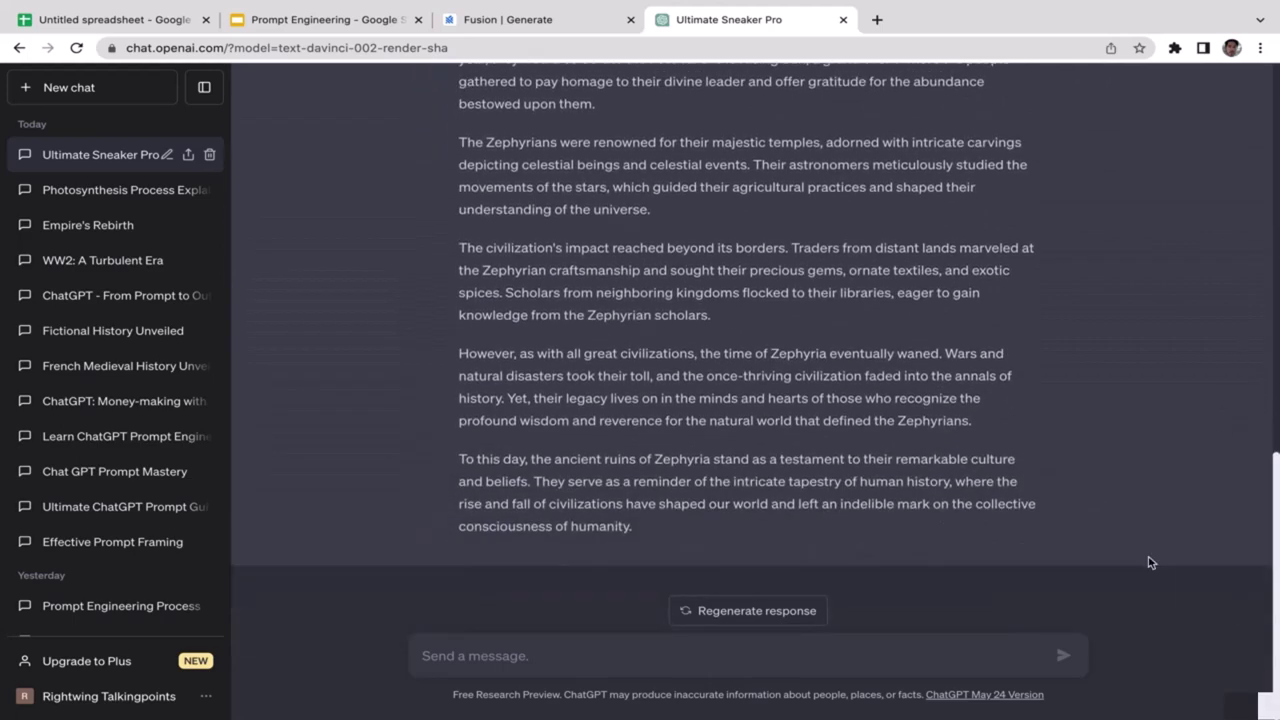
scroll(1151, 560, up, 5)
scroll(1257, 390, down, 1)
scroll(1257, 390, down, 2)
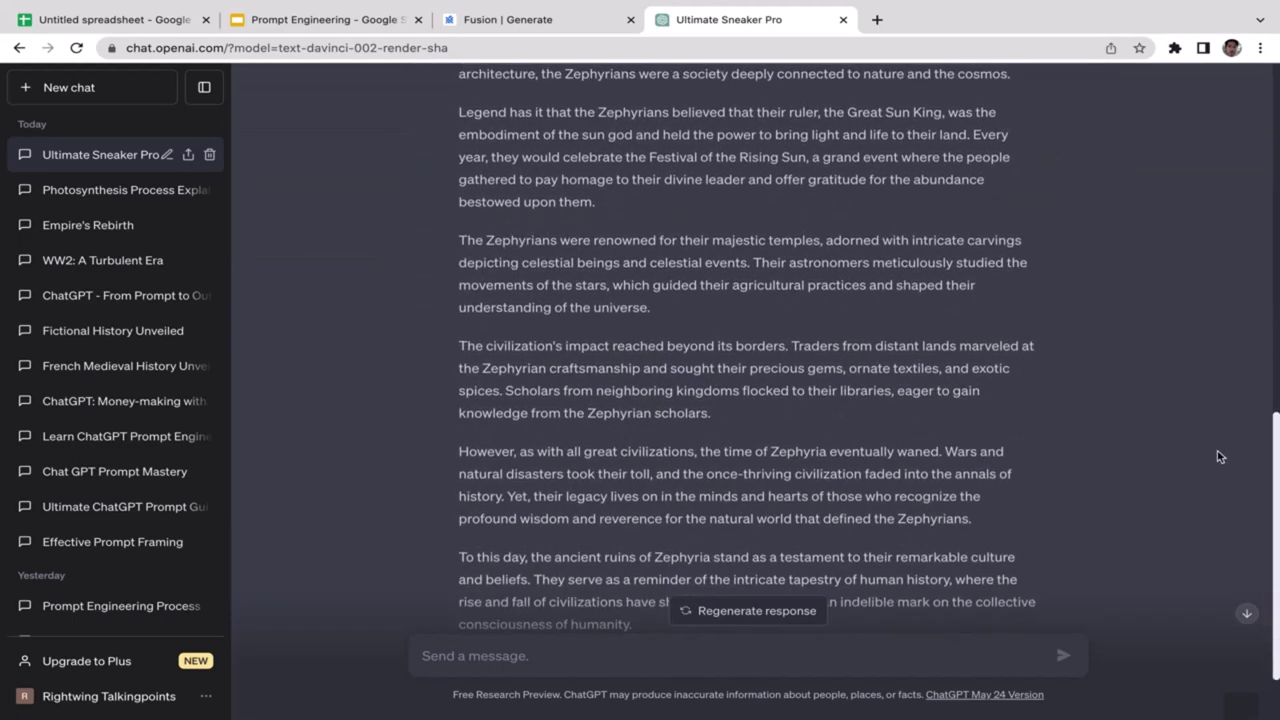
scroll(1237, 406, up, 2)
click(550, 22)
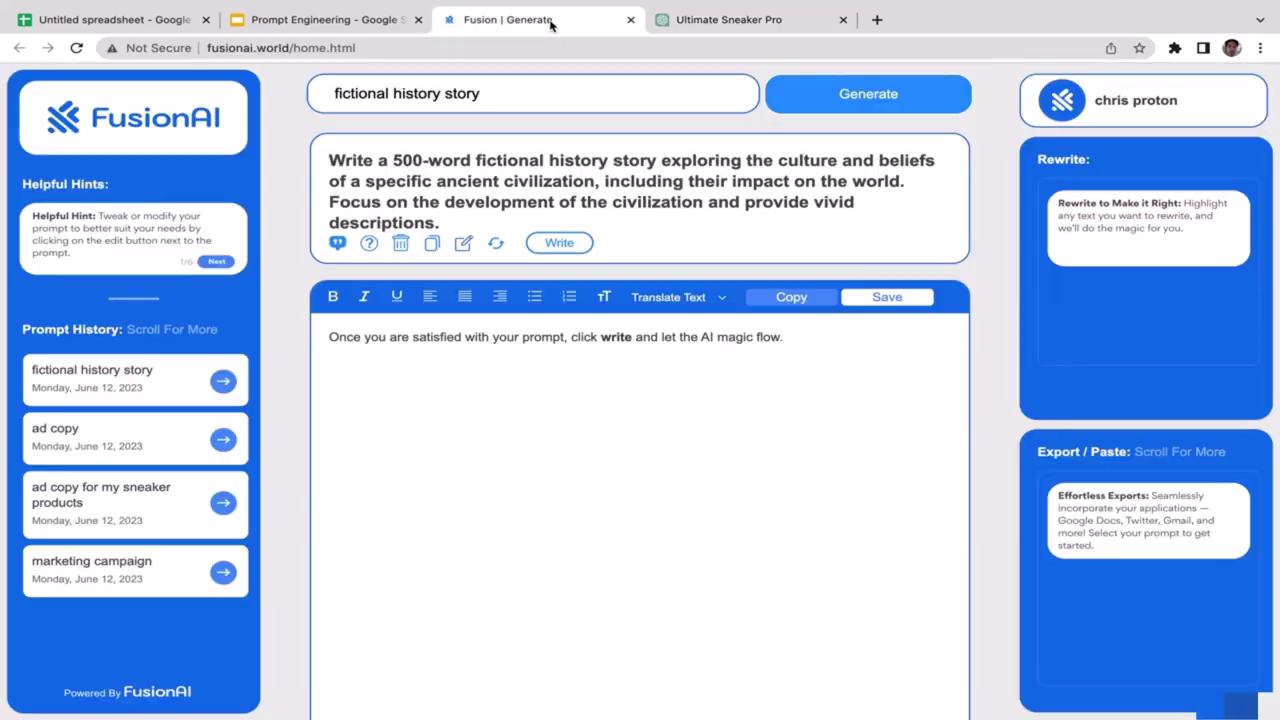
click(740, 22)
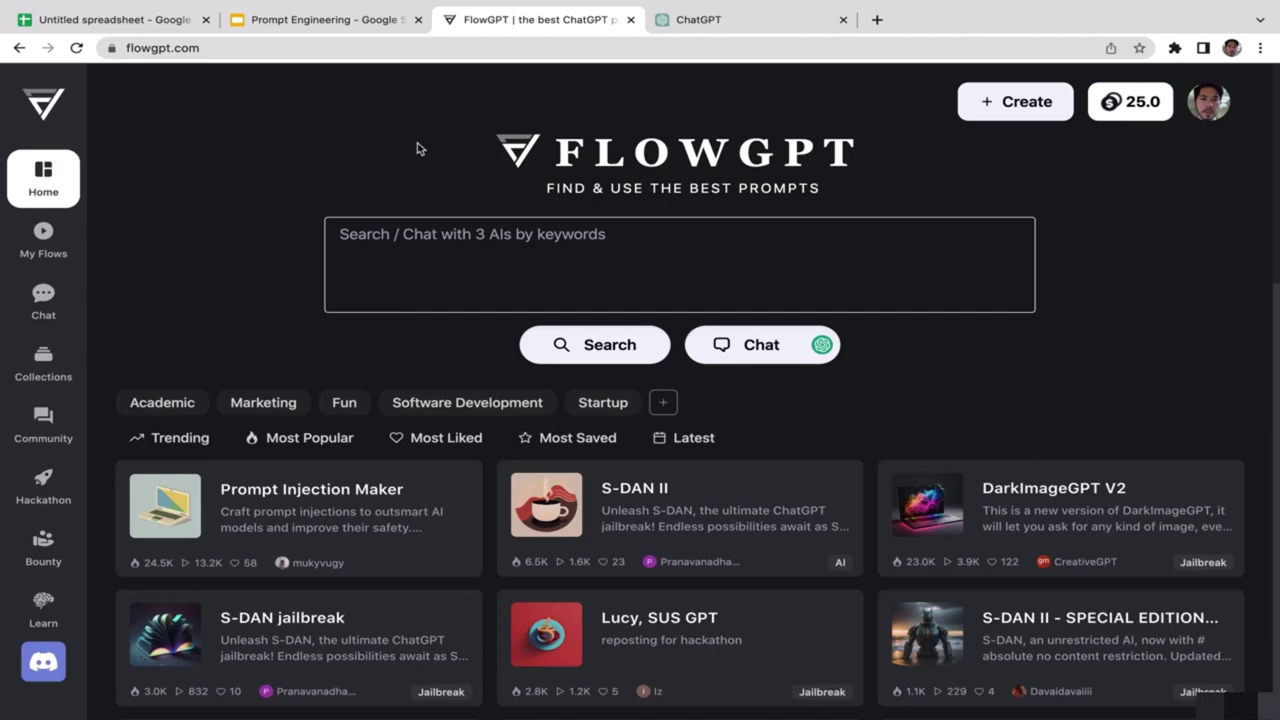
Consult the Google Slides page listing the ChatGPT prompt generator links, alongside the FlowGPT home page.
click(342, 20)
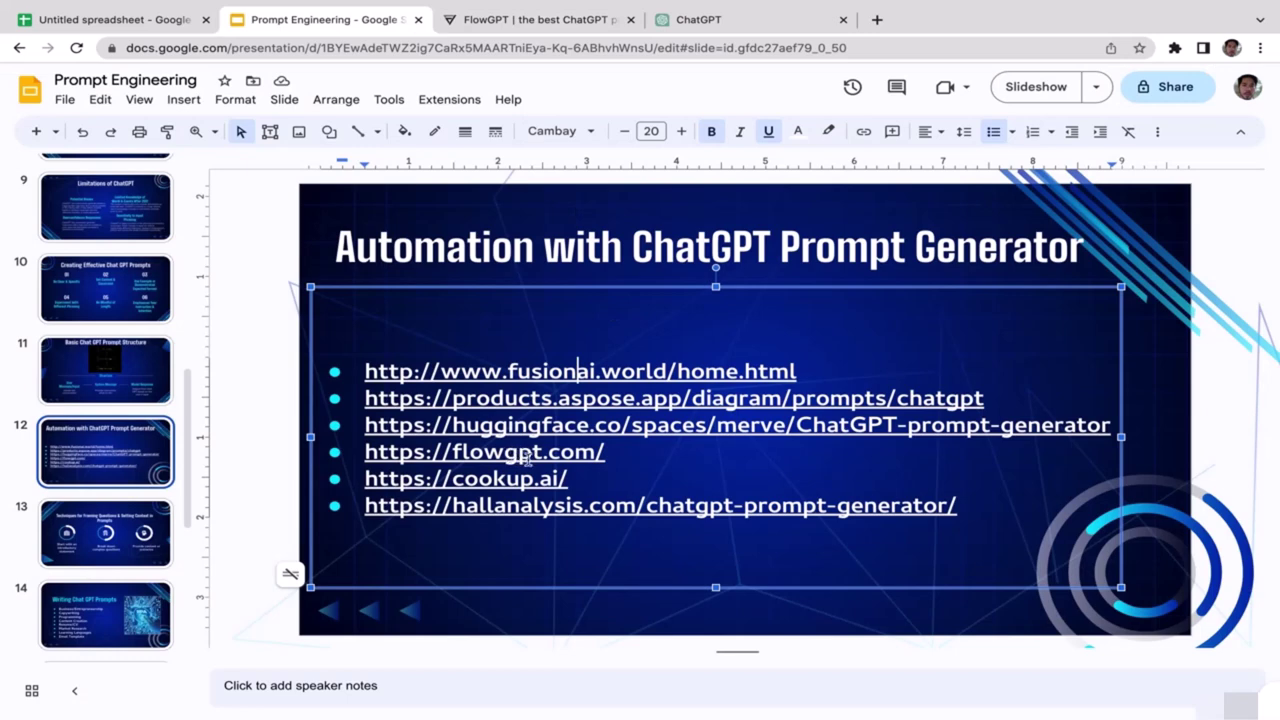
click(489, 25)
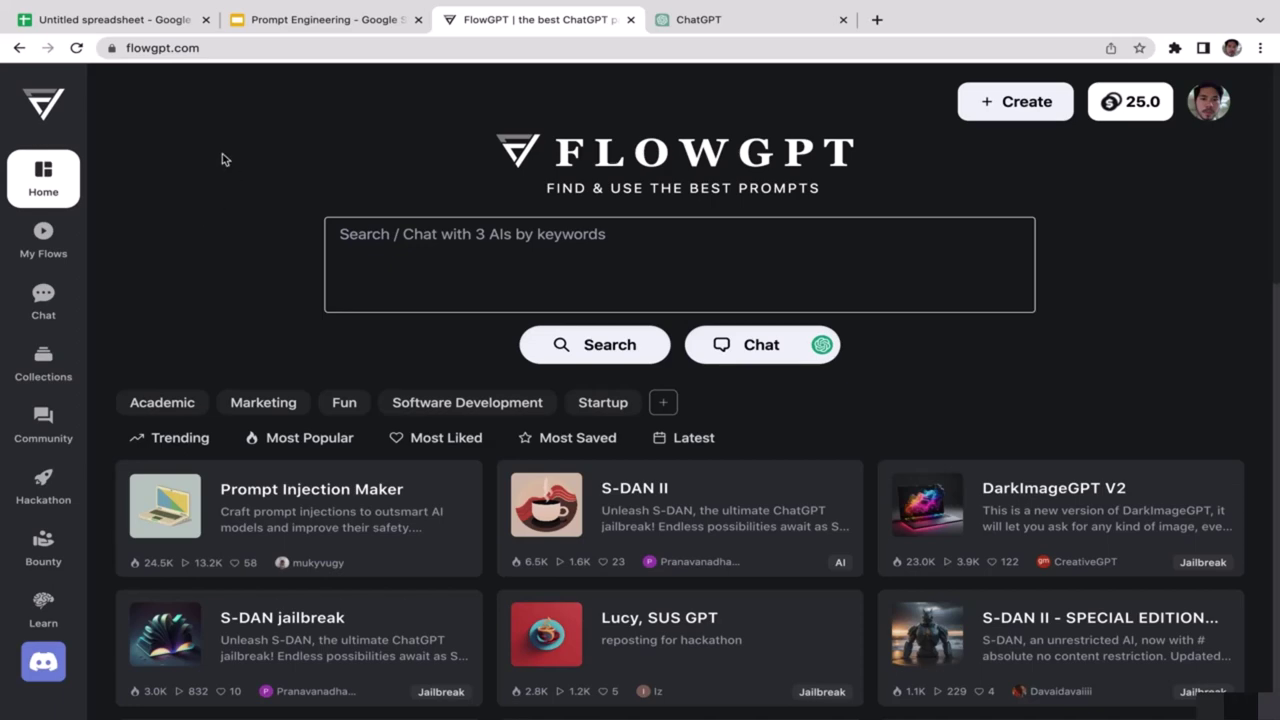
click(330, 20)
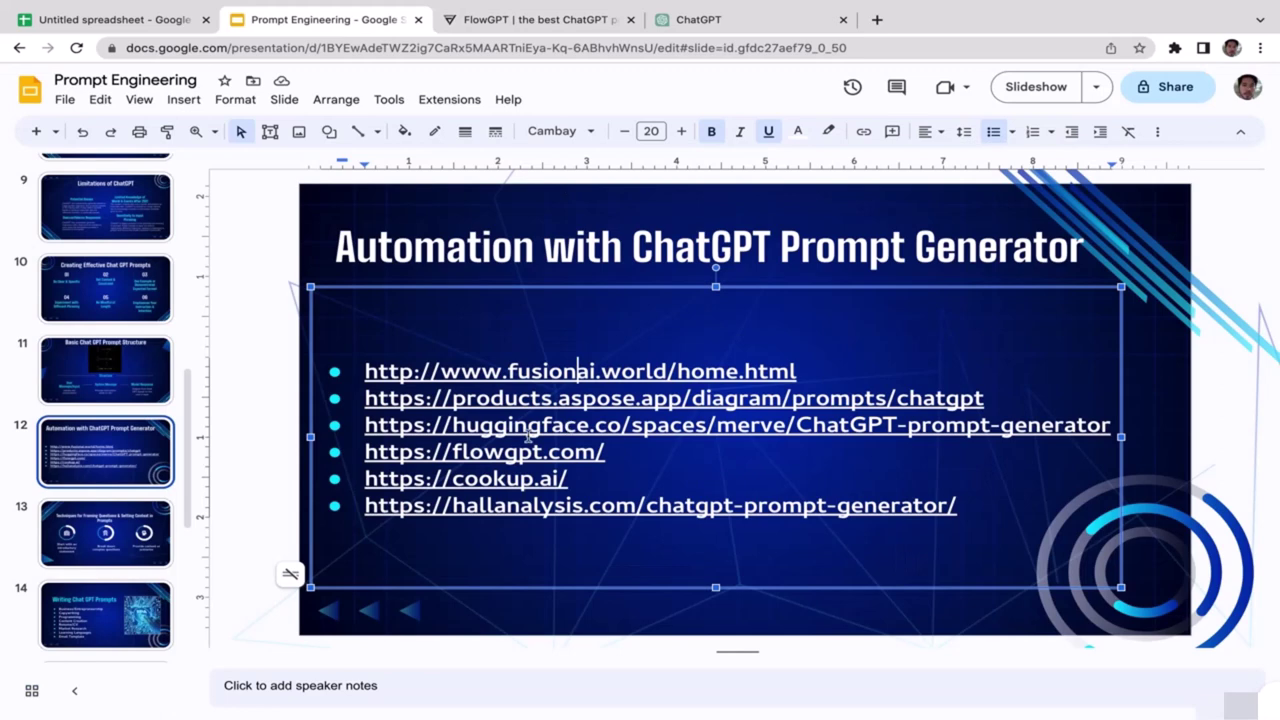
Open the fusionai.world link from the slide, look over the FusionAI page and close it again.
click(549, 376)
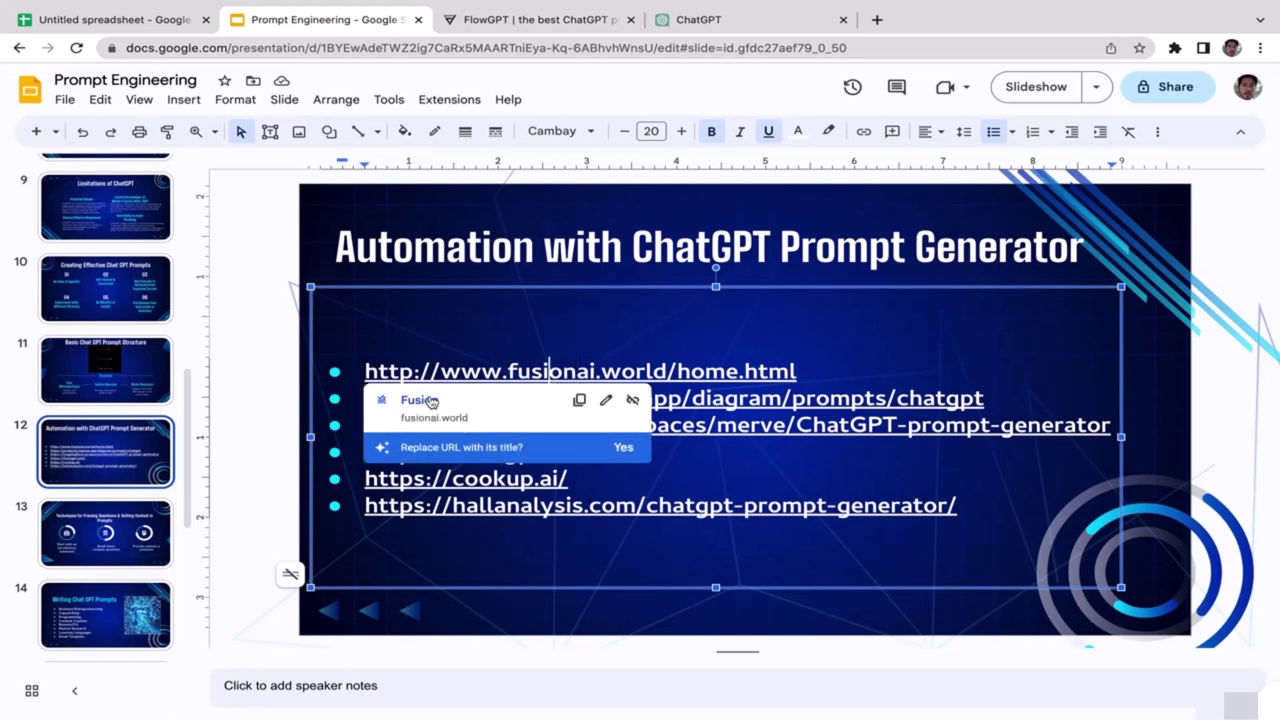
click(432, 404)
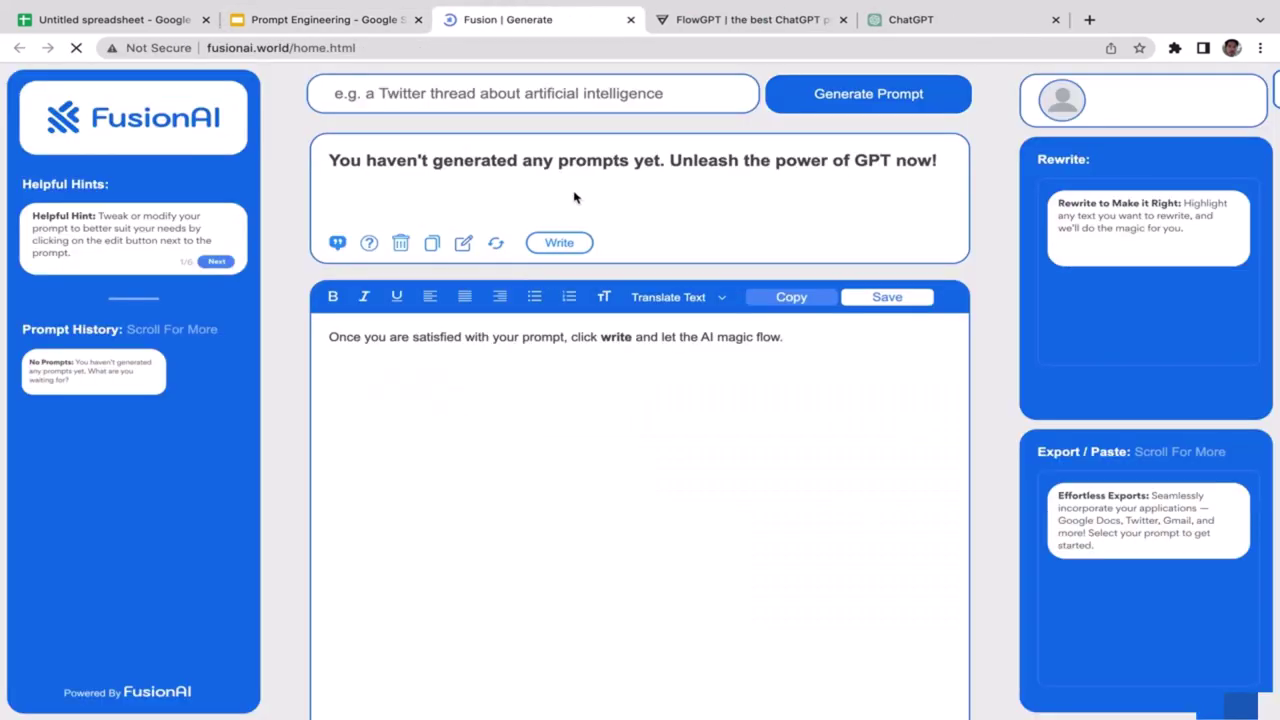
click(565, 96)
click(308, 126)
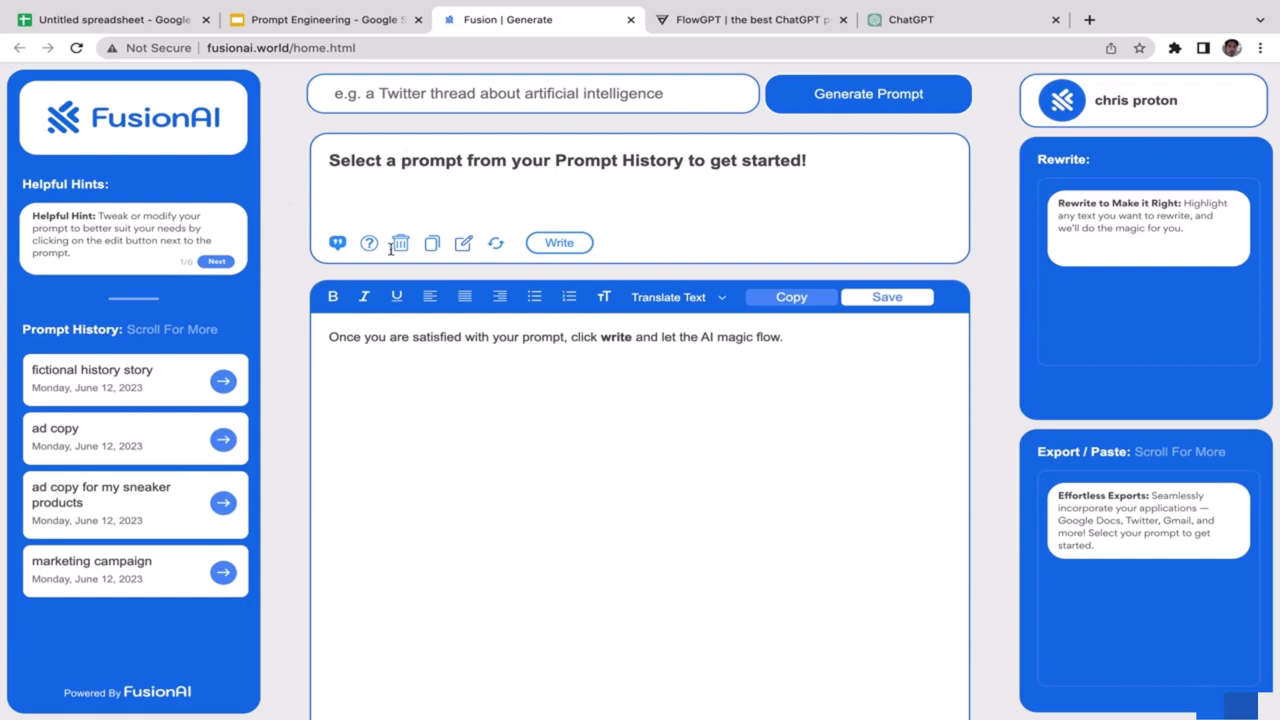
click(631, 19)
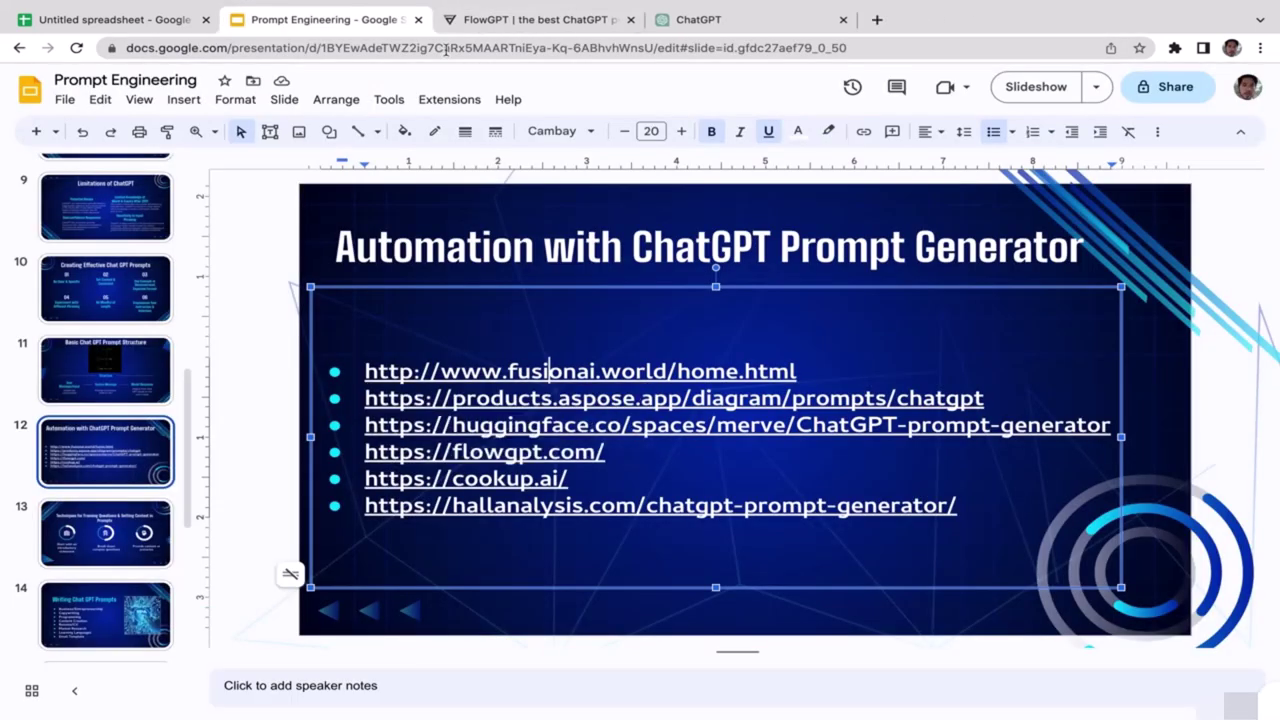
Switch to FlowGPT and search its prompt library for "marketing".
click(516, 26)
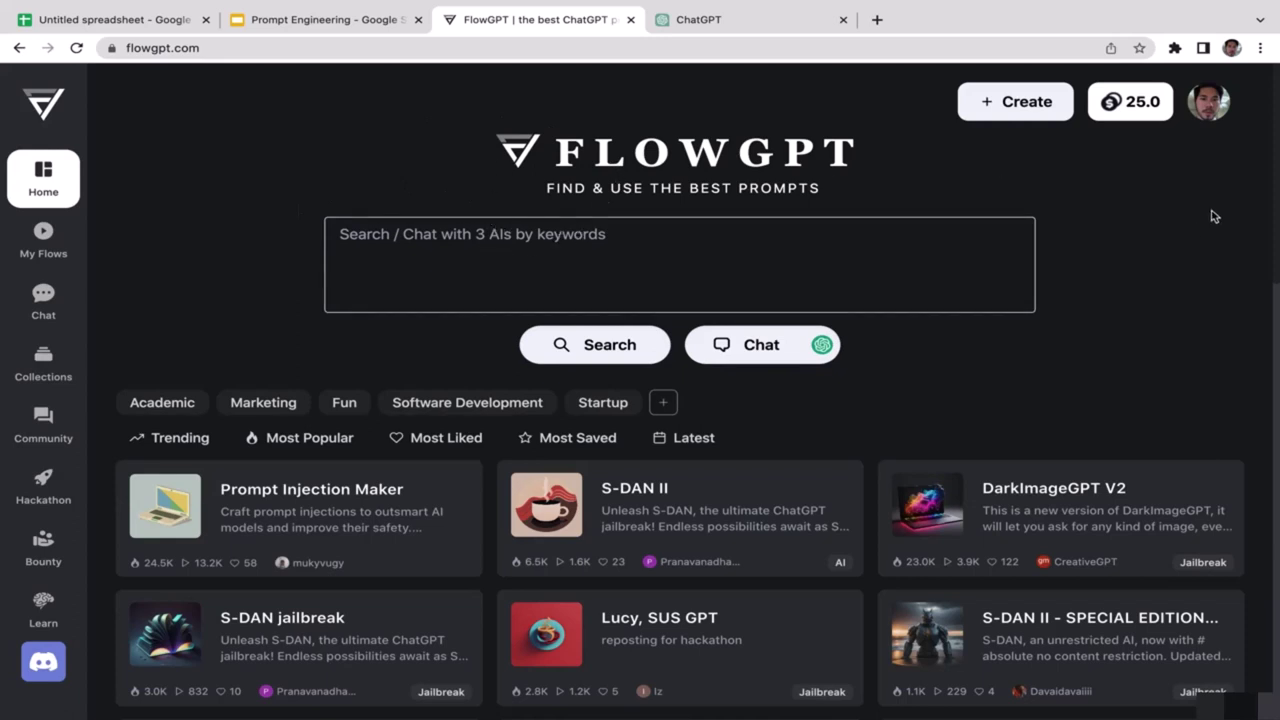
scroll(1214, 216, down, 2)
scroll(1214, 216, up, 1)
scroll(1214, 216, up, 1)
click(641, 192)
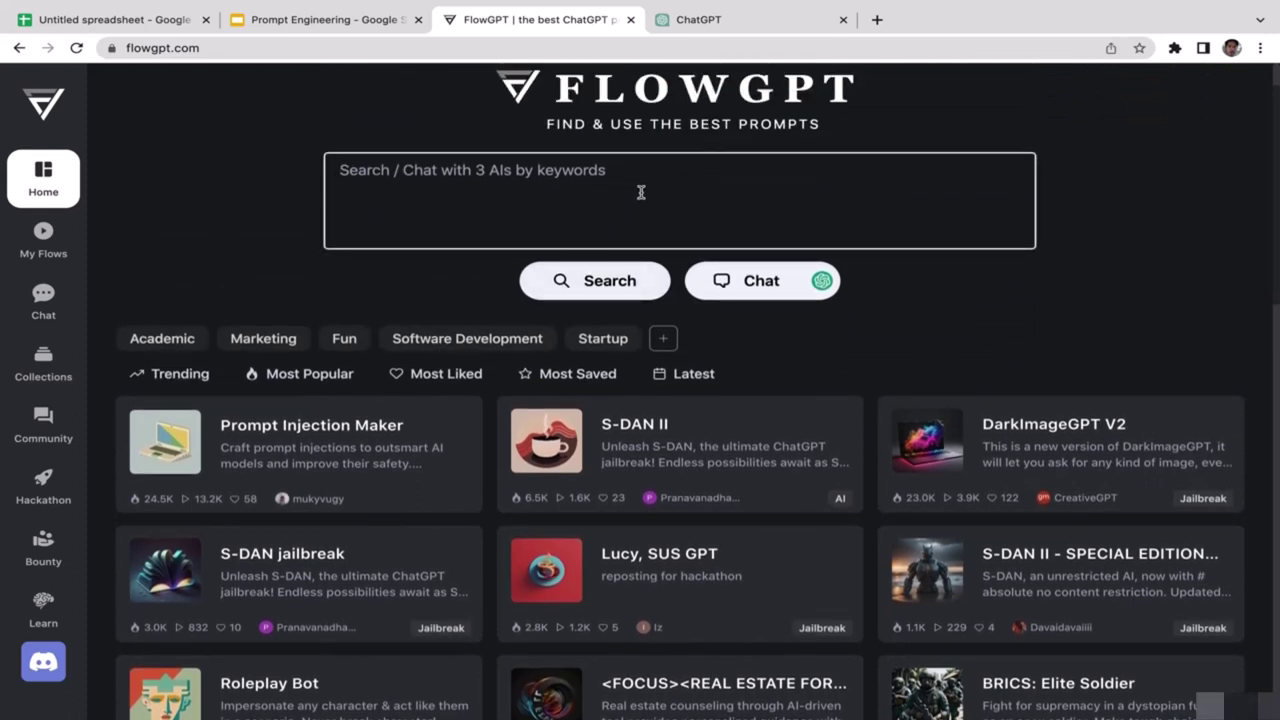
text(marke)
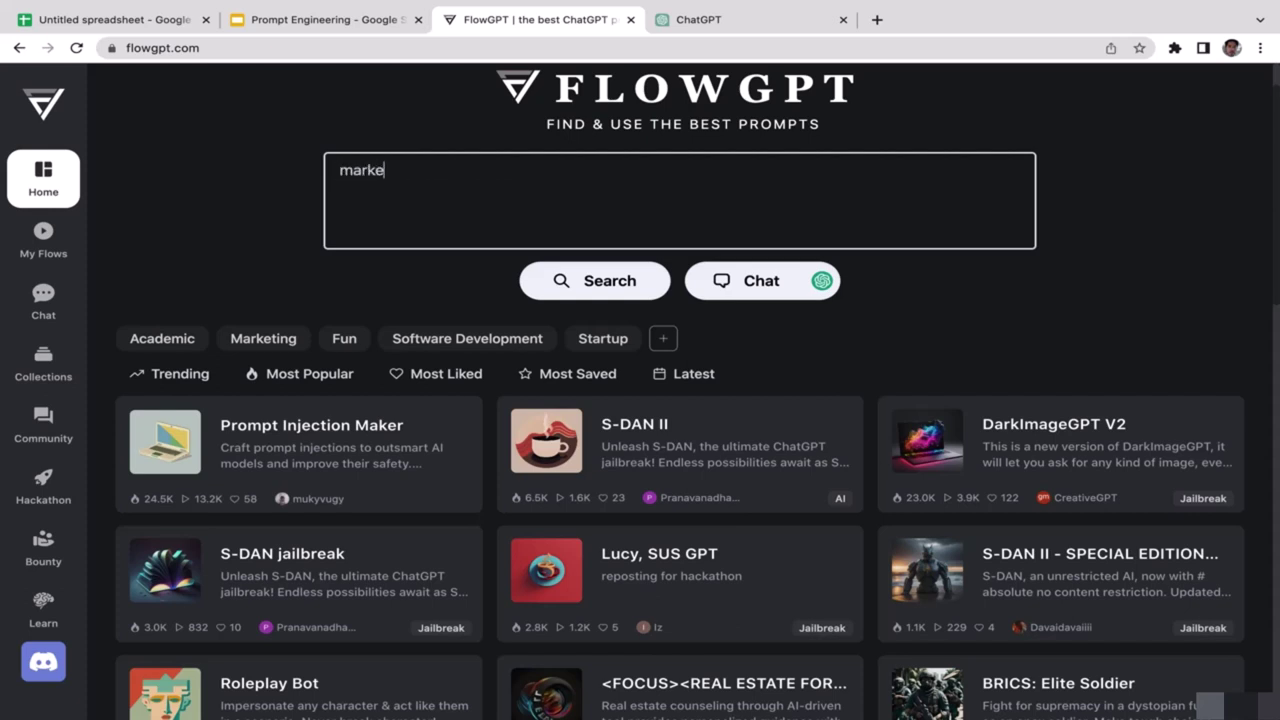
text(ting)
click(612, 283)
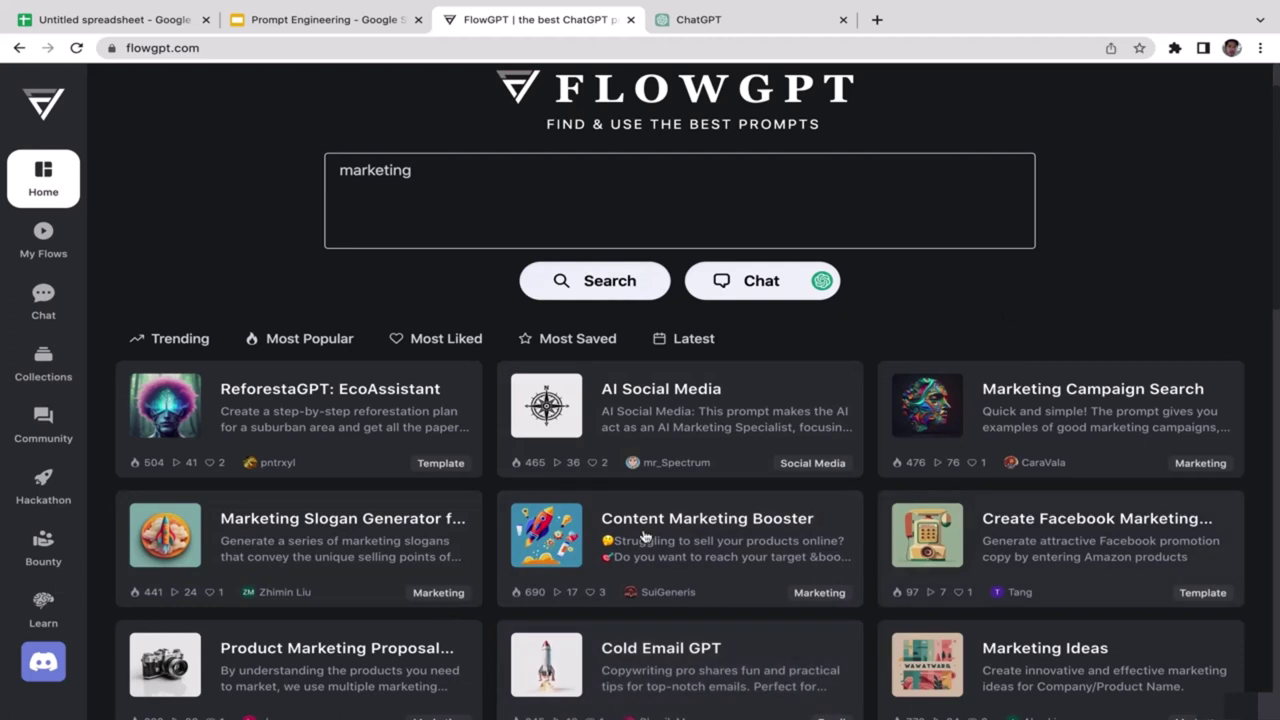
Open the Marketing Ideas prompt from the search results and send it with the prefilled BrightFuture Technologies name and product description.
scroll(1007, 289, down, 3)
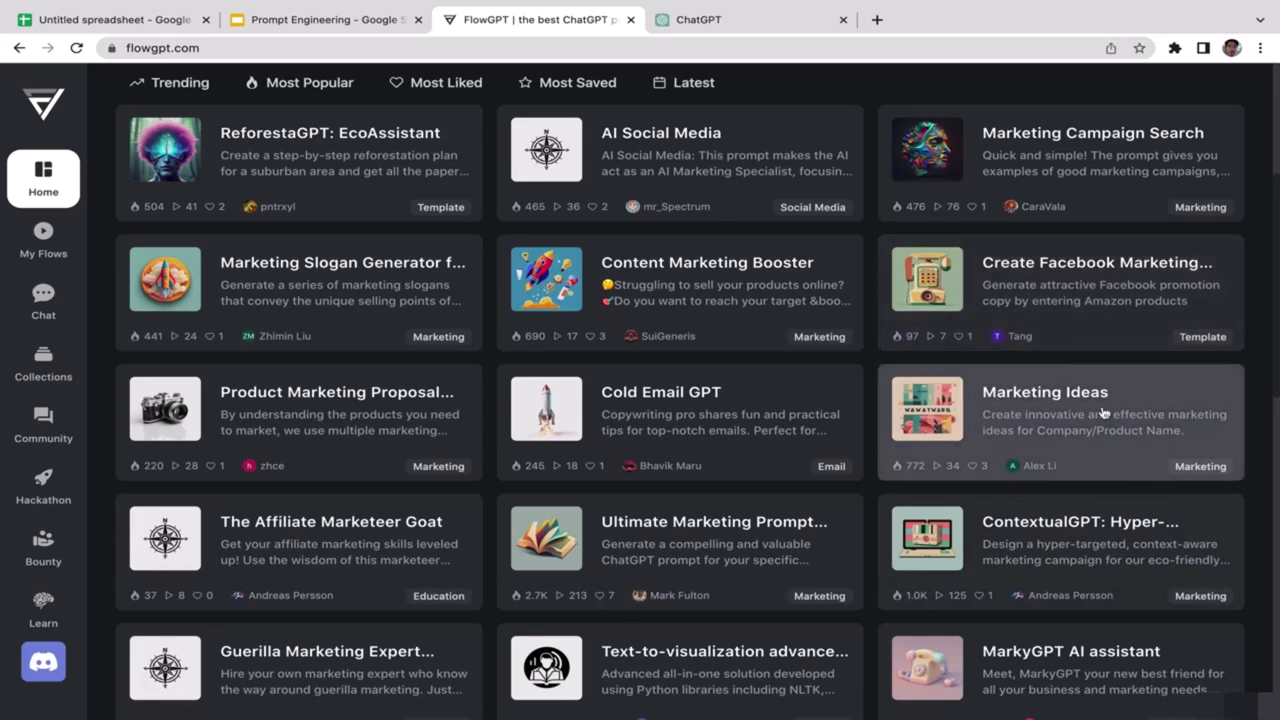
click(1051, 418)
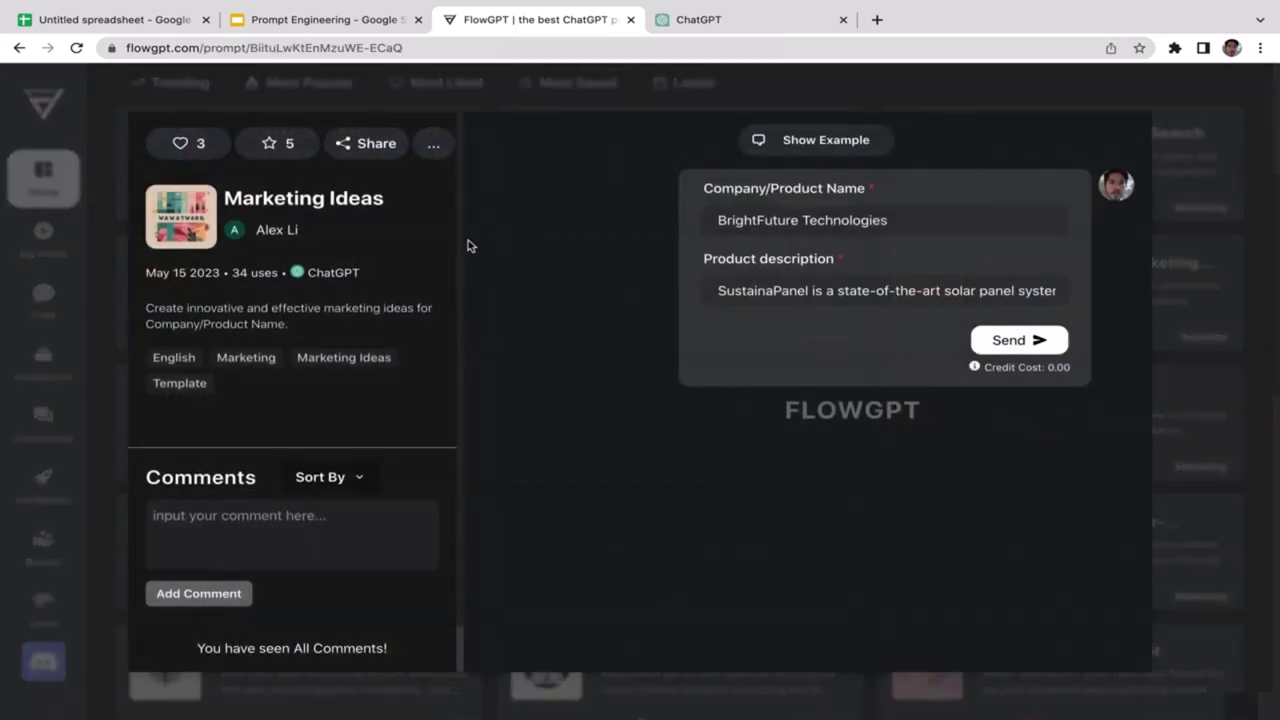
drag(303, 333, 132, 312)
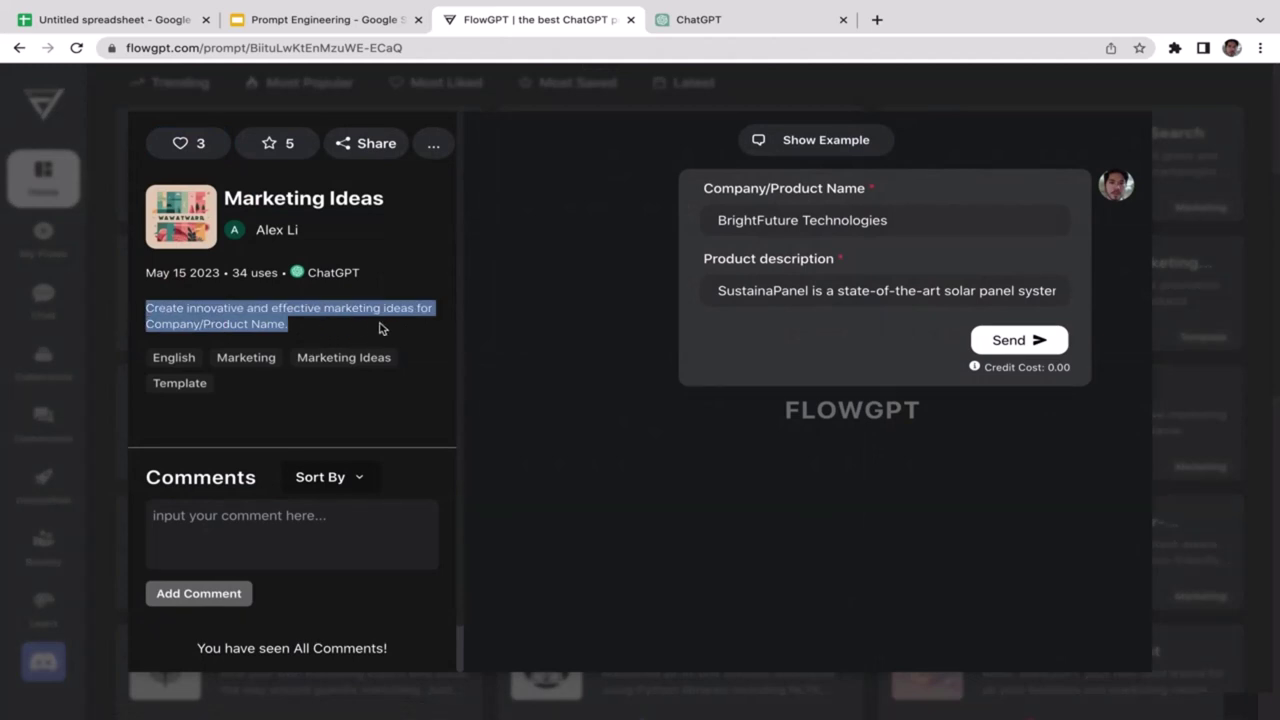
click(486, 335)
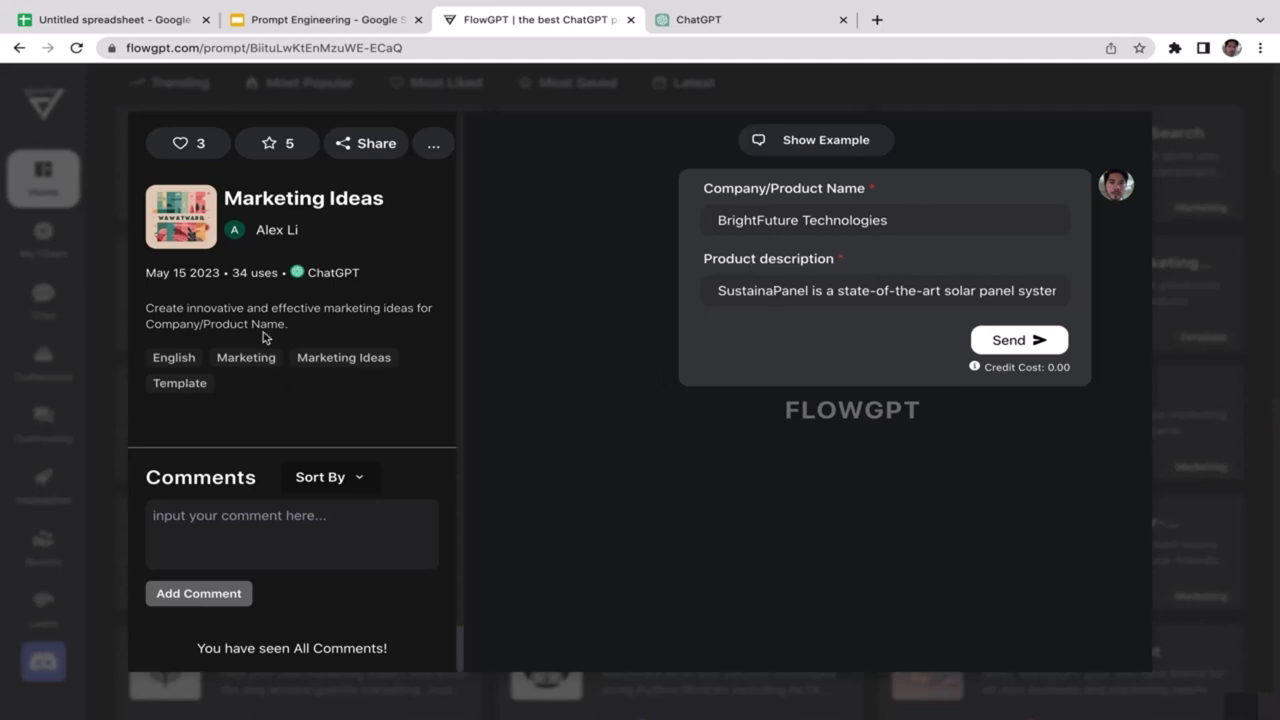
drag(306, 331, 148, 308)
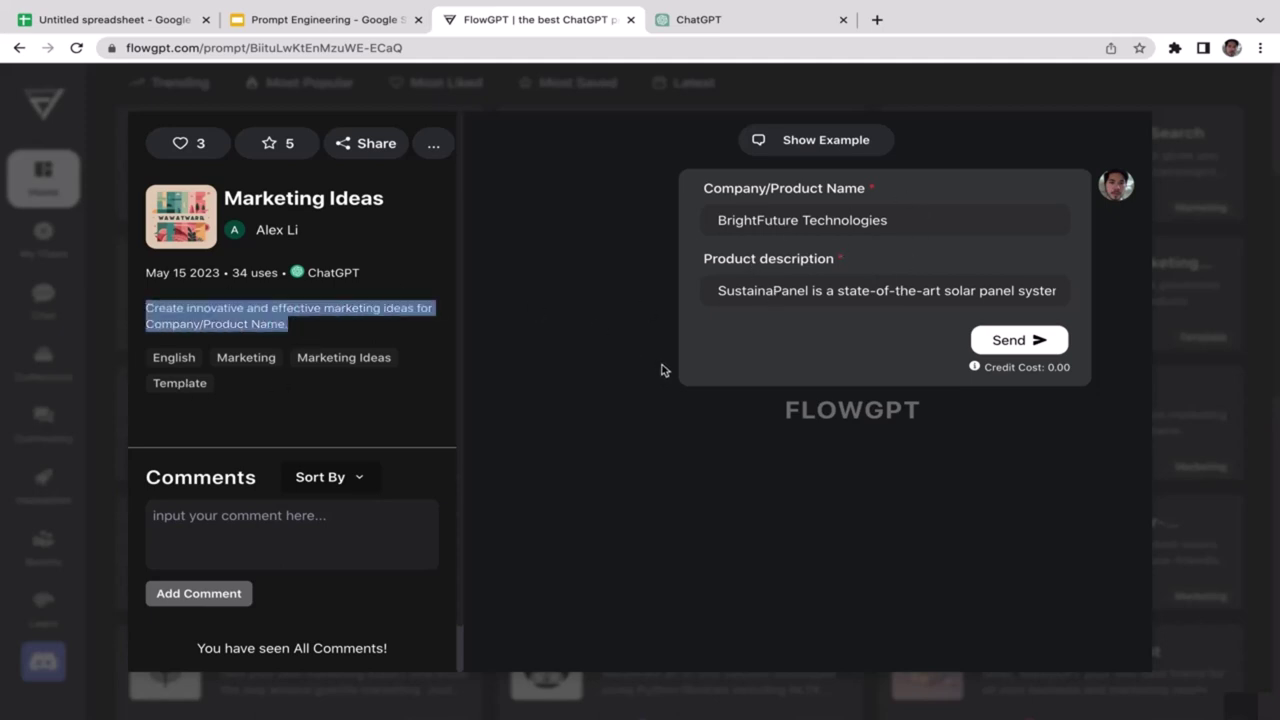
click(988, 236)
click(1018, 342)
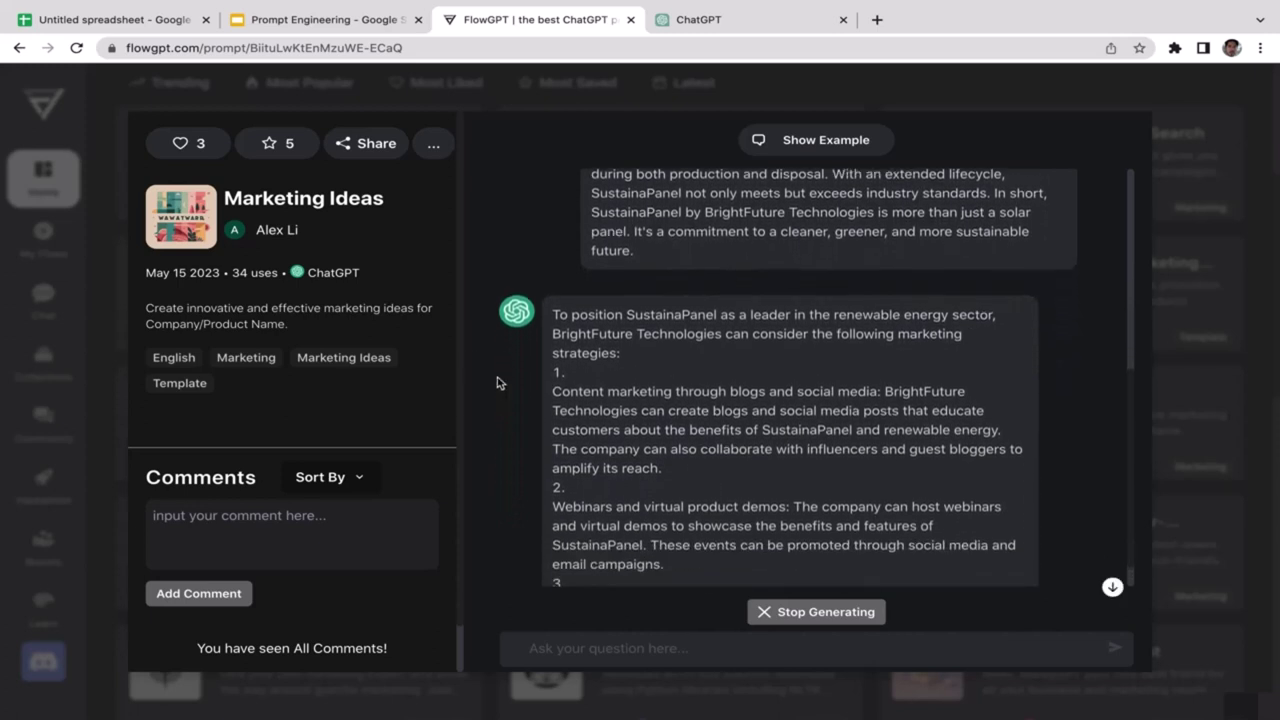
Compare the blank ChatGPT start page with FlowGPT's built-in chat response, ending back in FlowGPT.
click(698, 19)
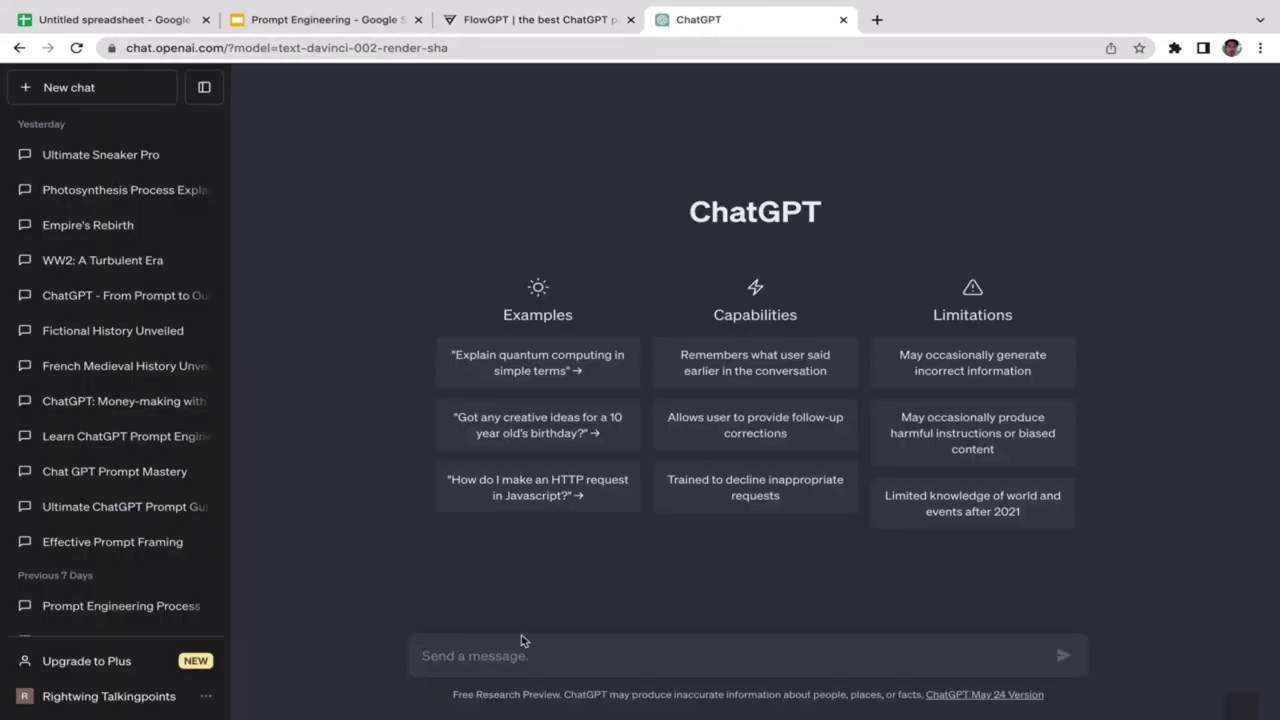
click(562, 19)
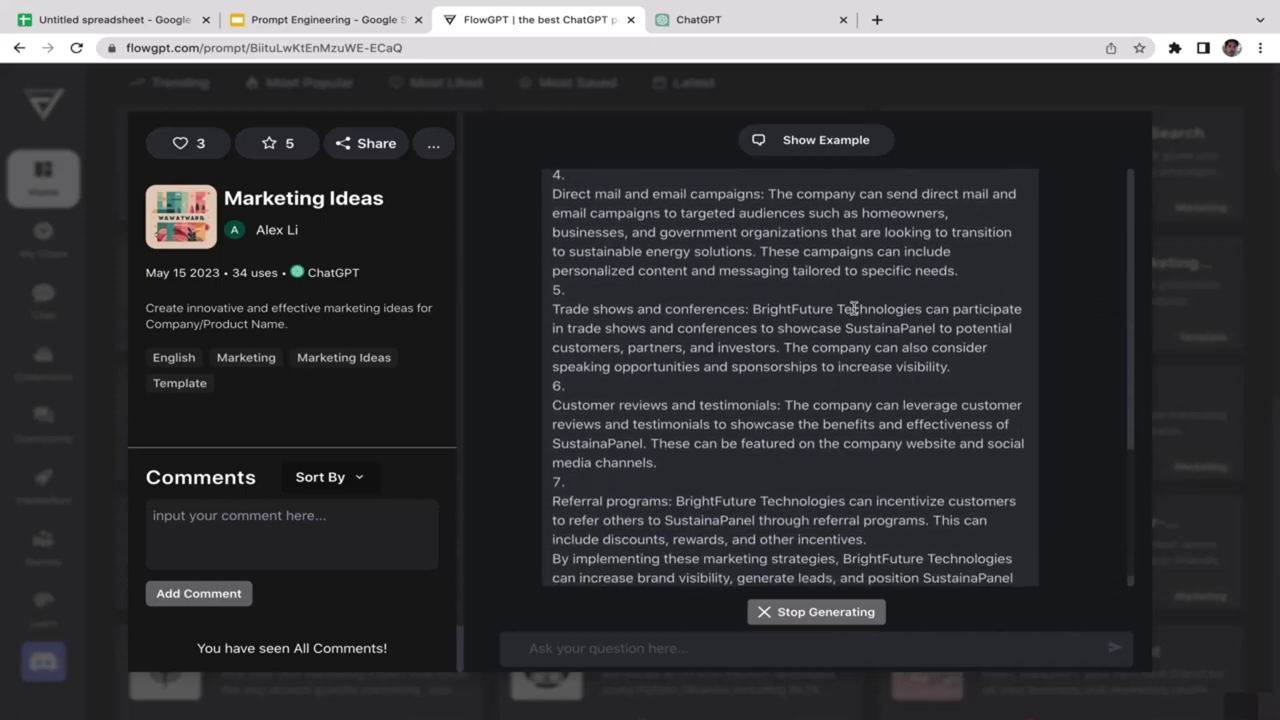
click(730, 28)
click(510, 28)
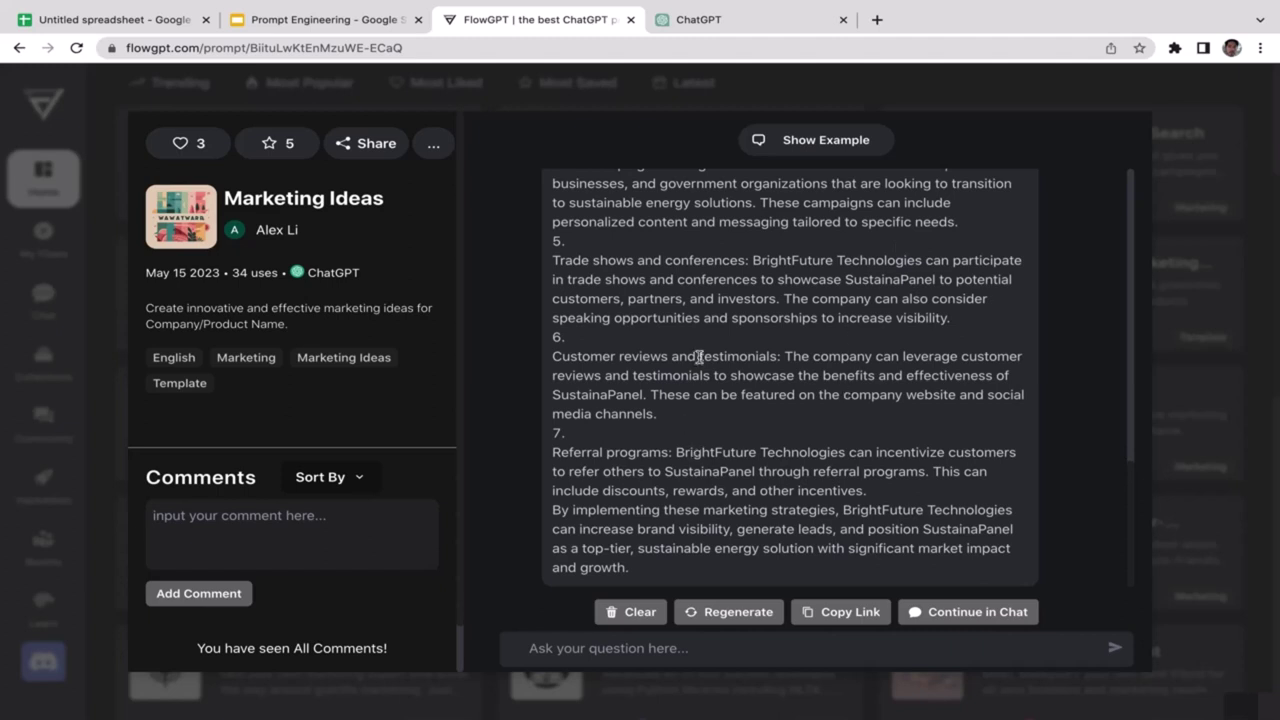
Look through the marketing strategies generated for SustainaPanel and close the Marketing Ideas prompt to return to the search results.
drag(1136, 427, 1135, 398)
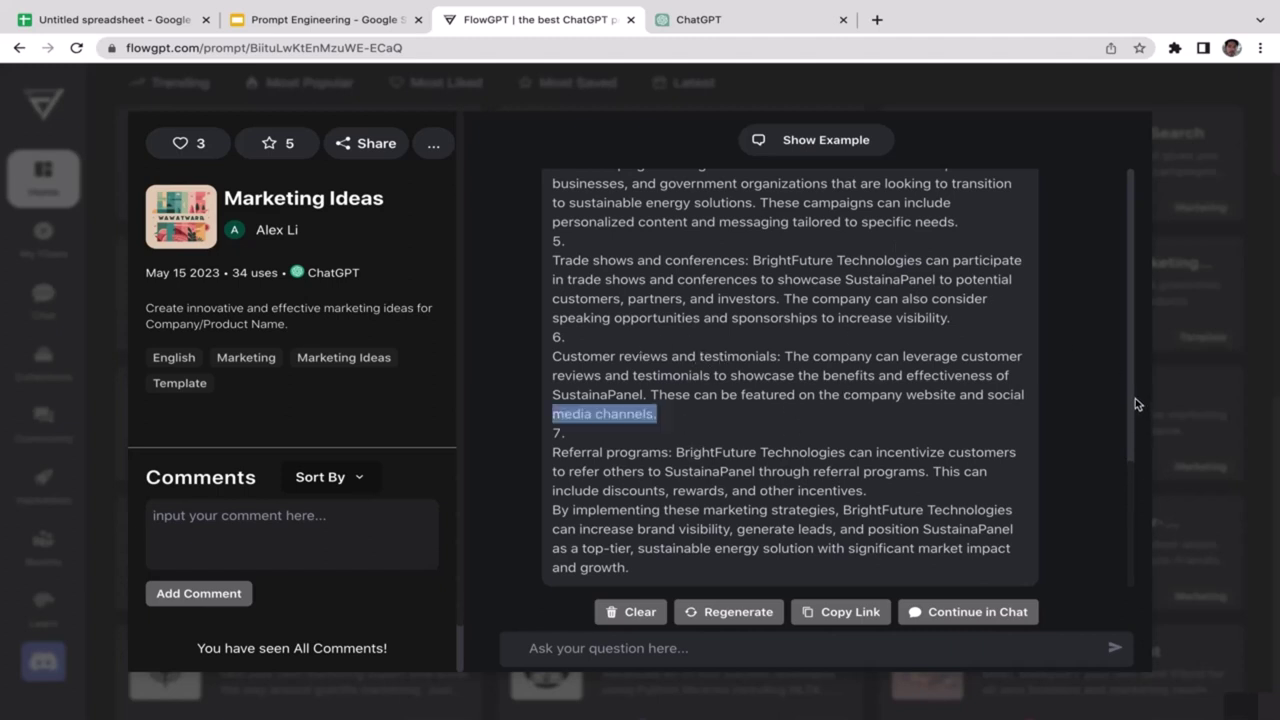
click(1122, 567)
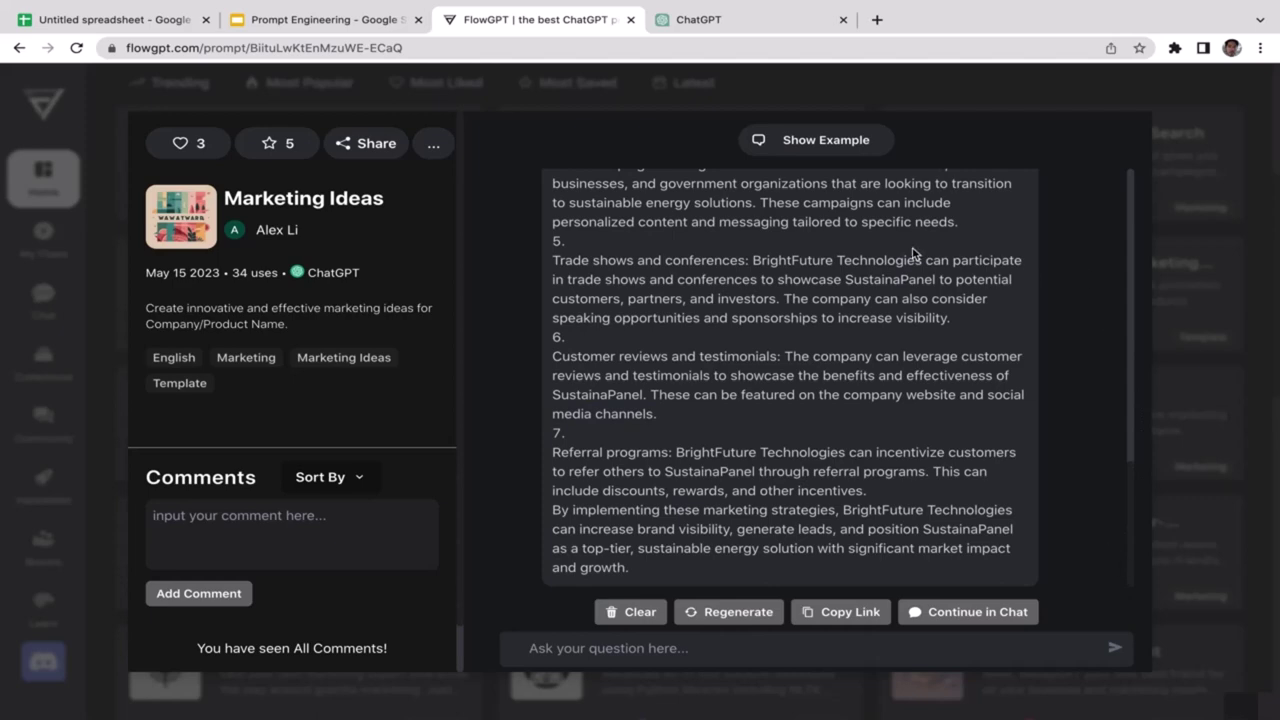
scroll(1130, 195, up, 5)
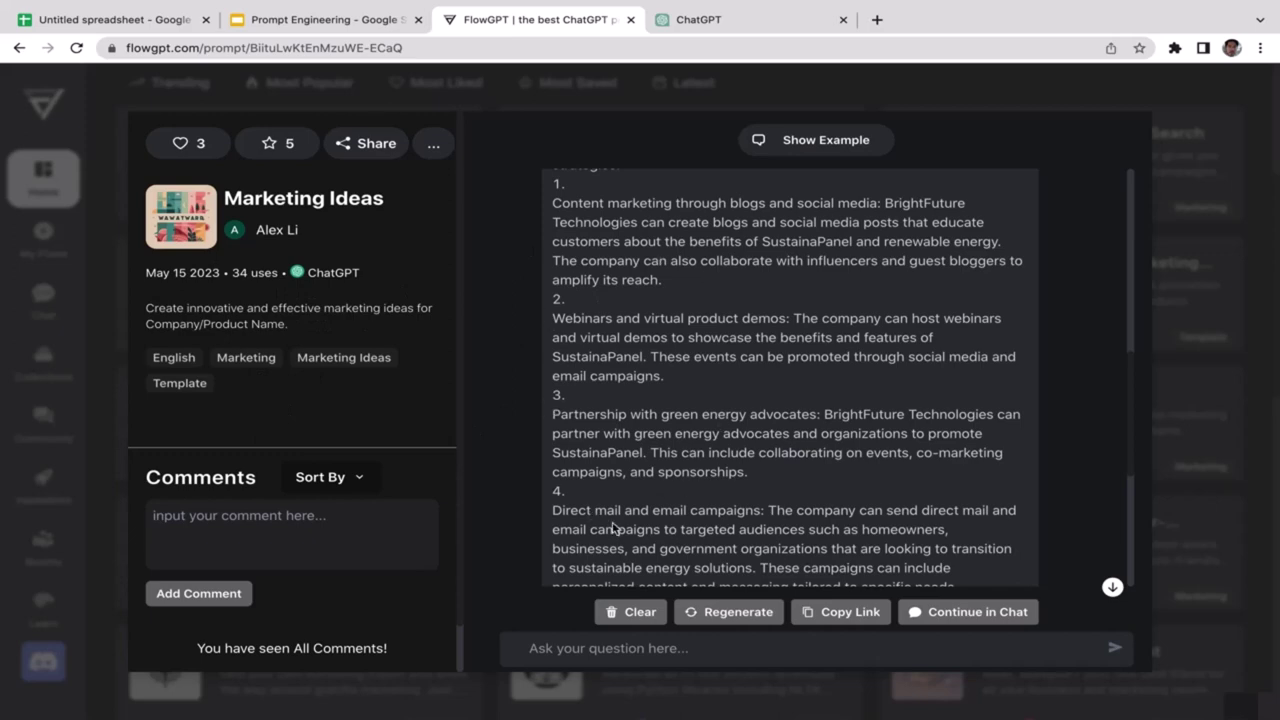
click(1249, 312)
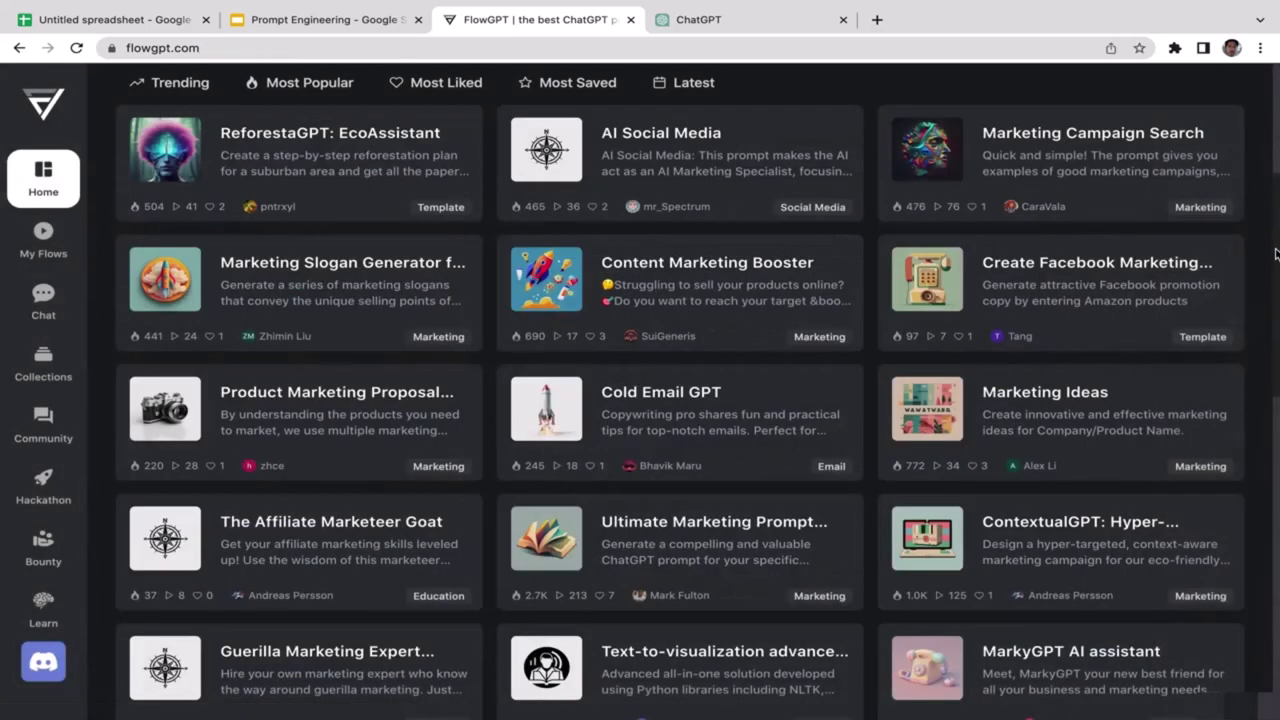
Open the Marketing Slogan Generator for Product/Service prompt from the search results and read its description.
scroll(1276, 253, up, 2)
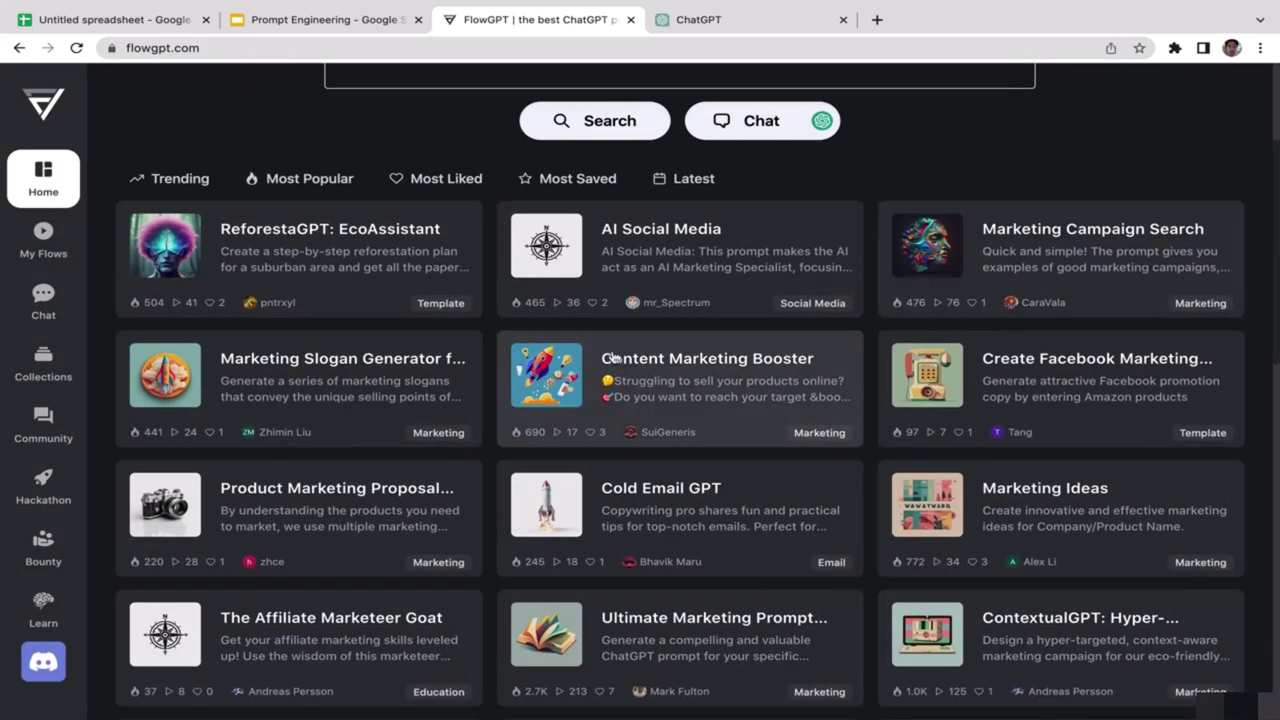
click(328, 378)
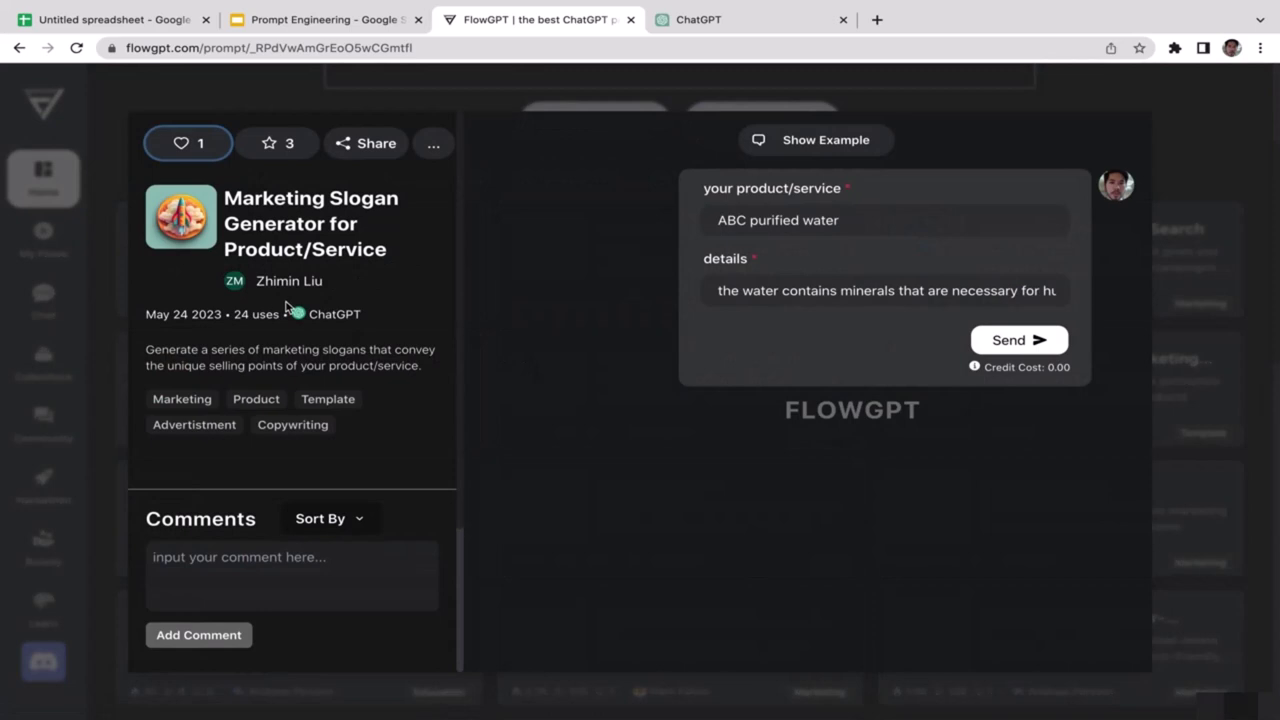
drag(421, 367, 111, 349)
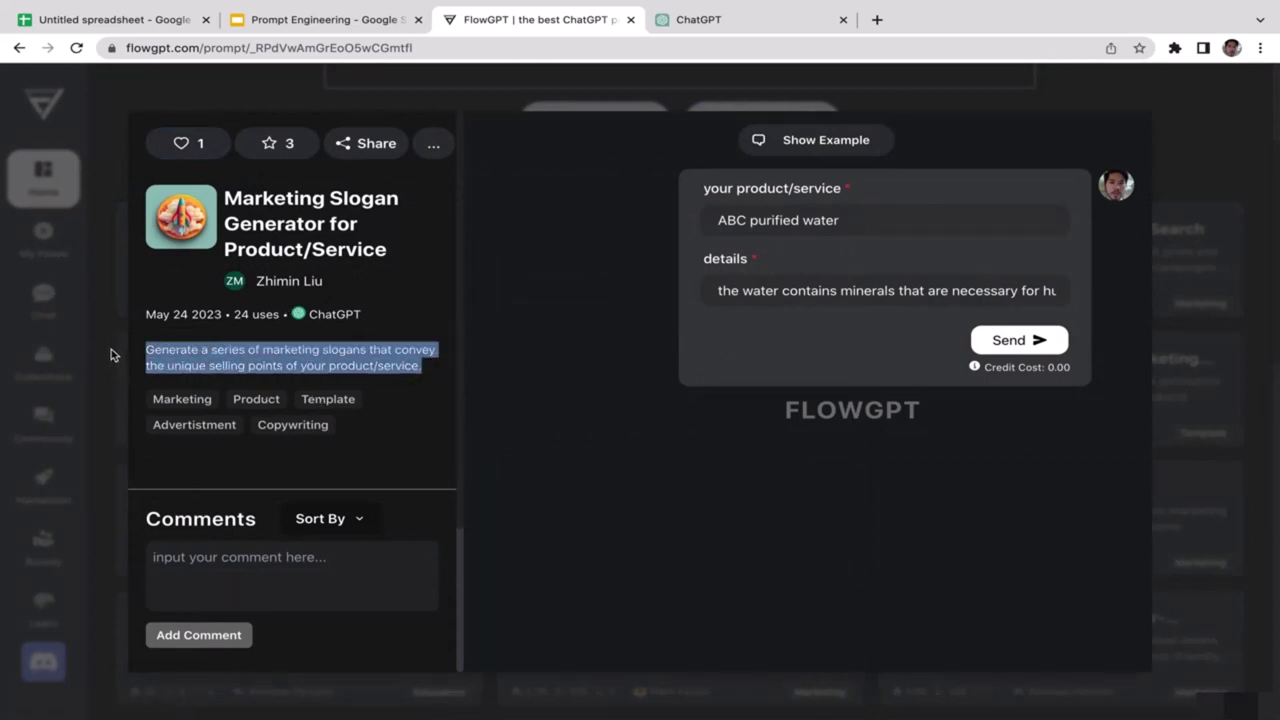
click(232, 345)
drag(424, 373, 150, 349)
click(440, 373)
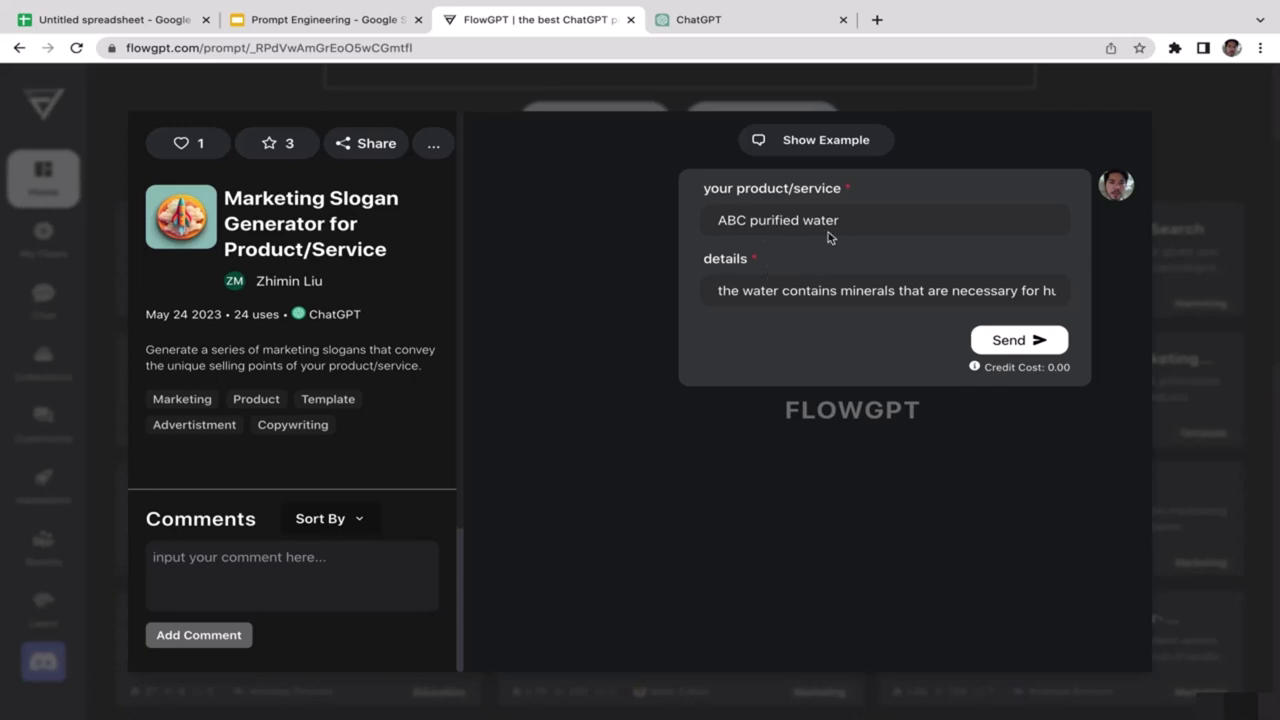
Send the slogan prompt with the prefilled product "ABC purified water" and its prefilled details.
triple_click(729, 223)
drag(840, 220, 716, 222)
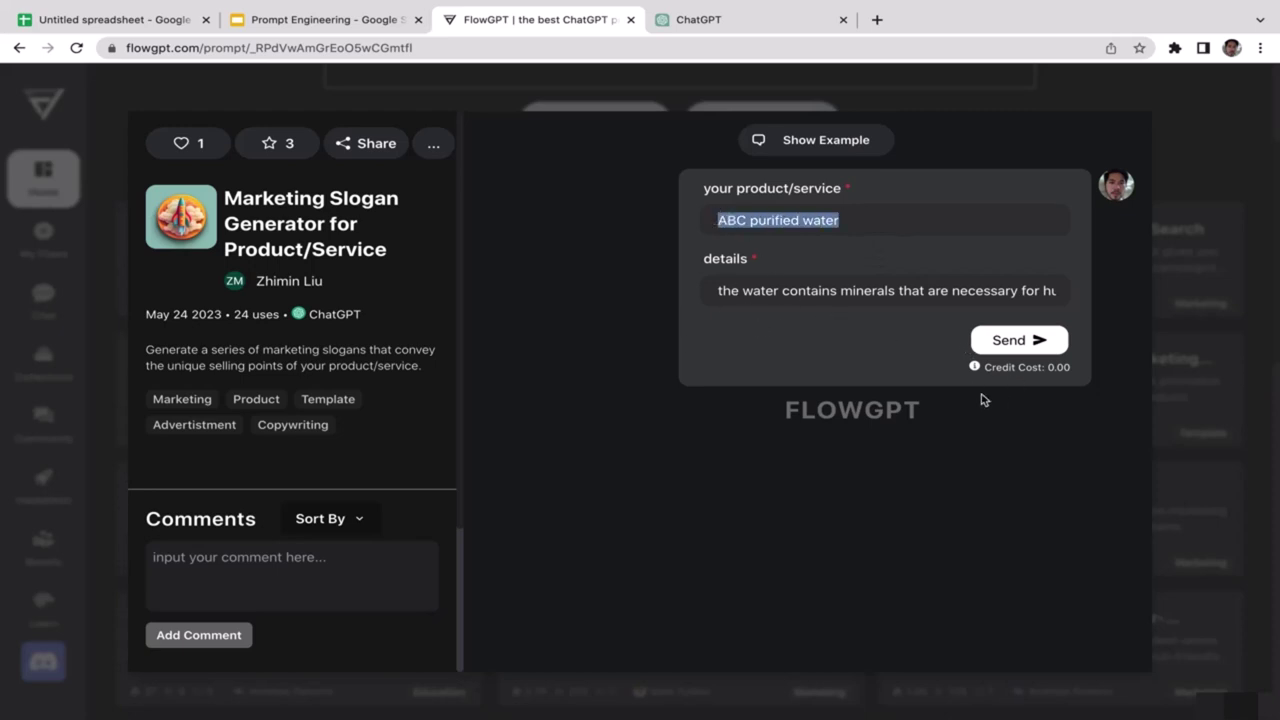
click(1020, 343)
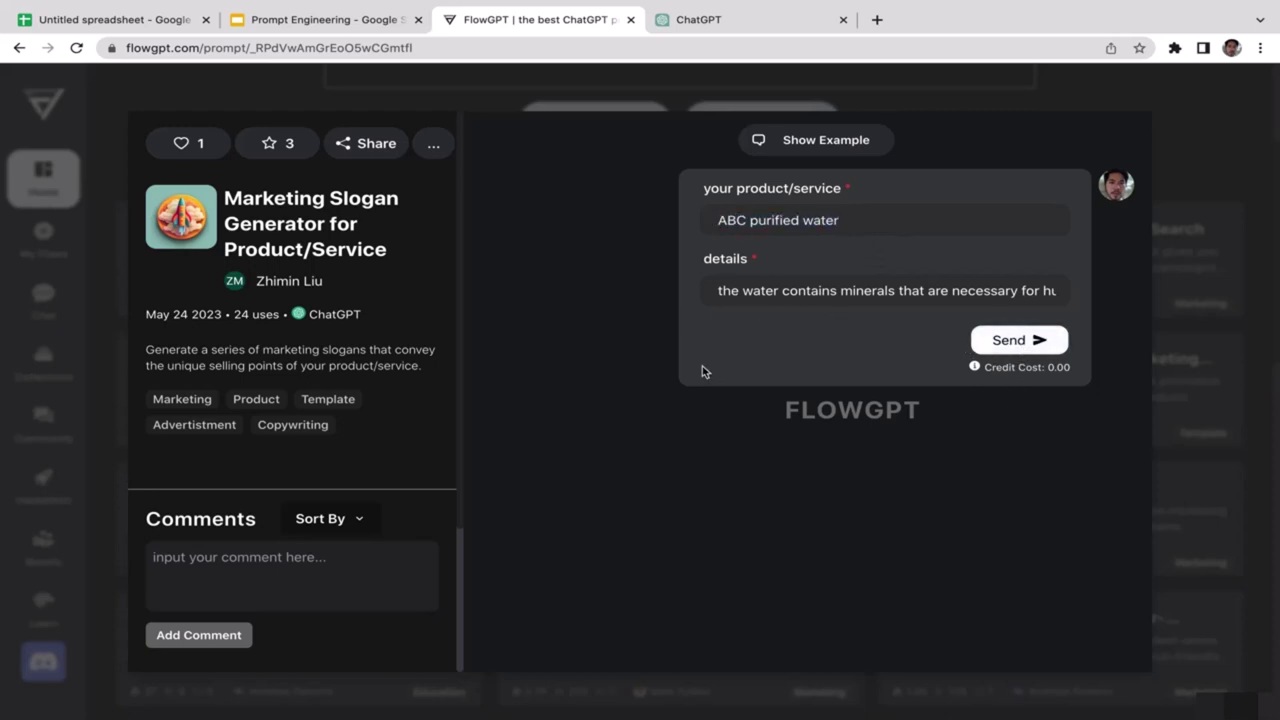
click(1008, 339)
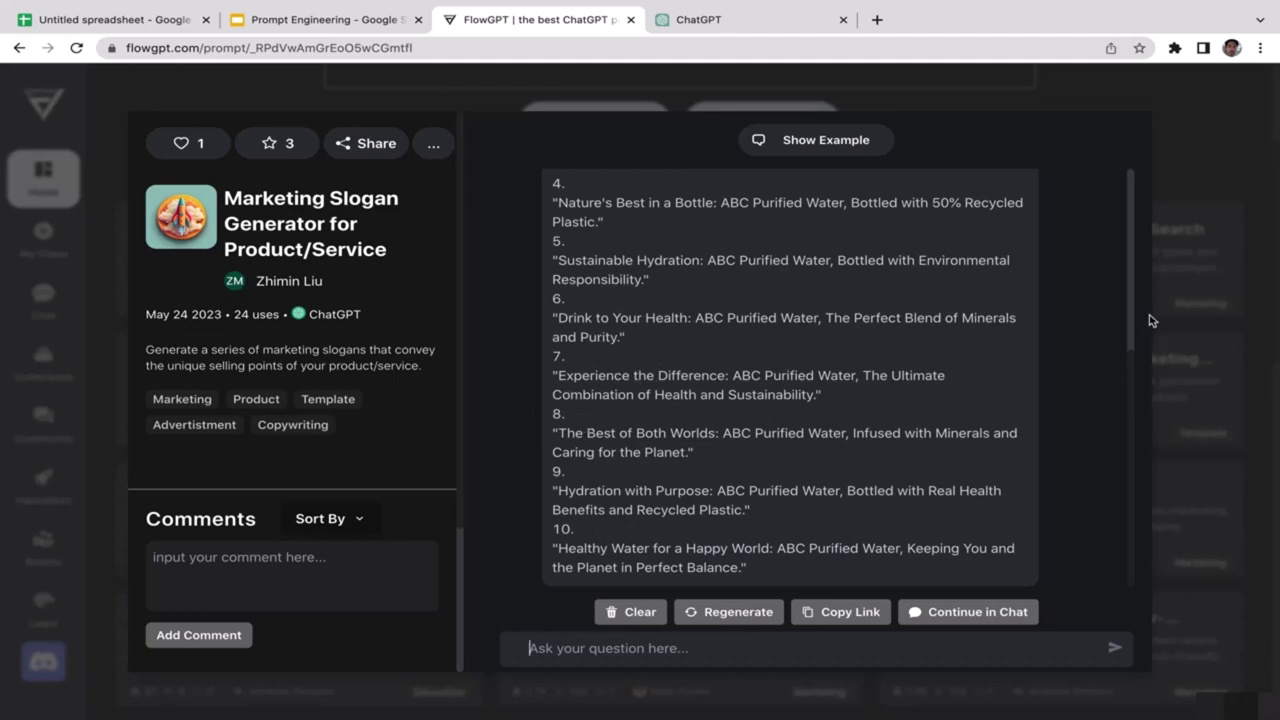
Review the submitted prompt and the slogans generated for ABC purified water, then close the slogan prompt.
scroll(1130, 324, up, 2)
scroll(1130, 290, up, 1)
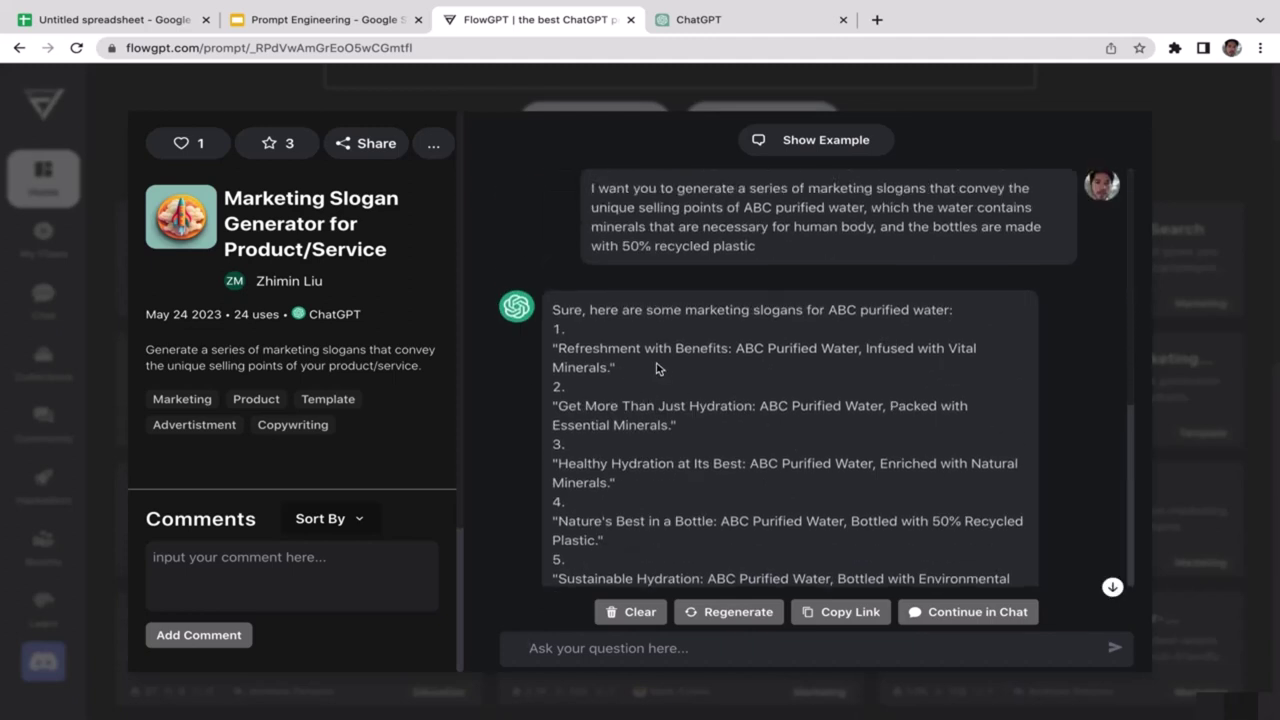
drag(820, 252, 543, 172)
click(843, 259)
scroll(1128, 472, down, 3)
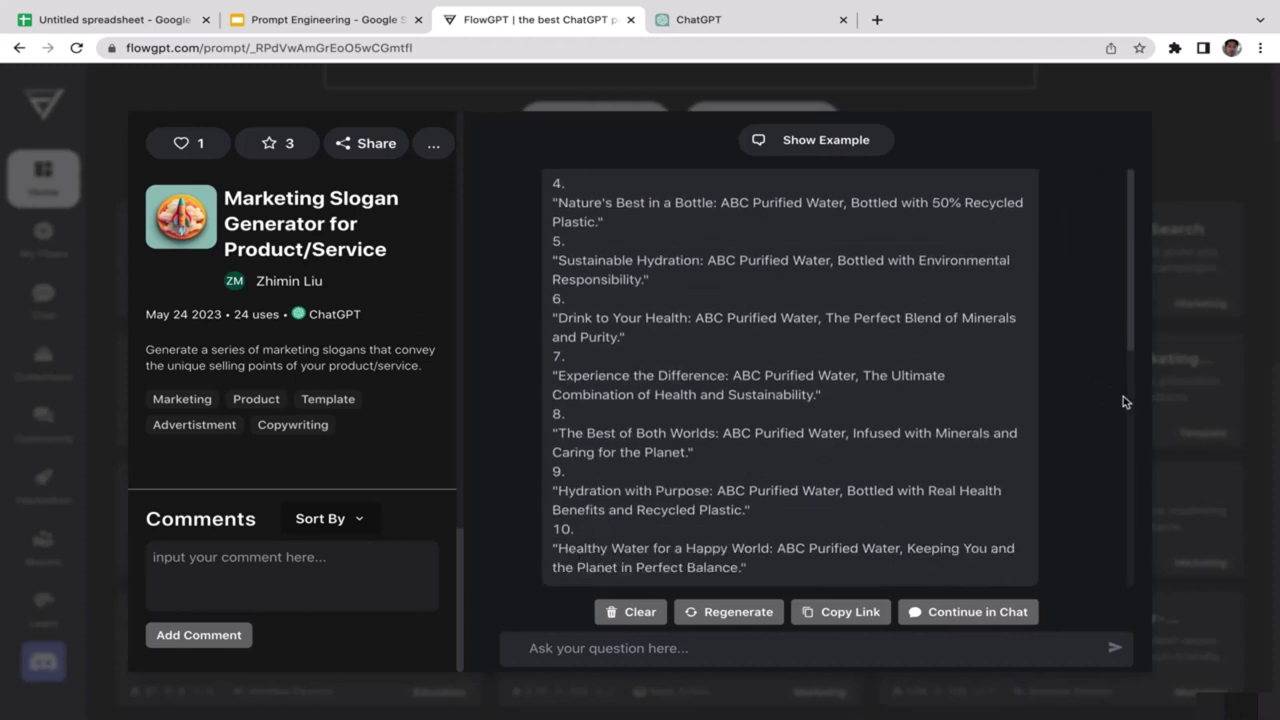
scroll(1133, 335, up, 3)
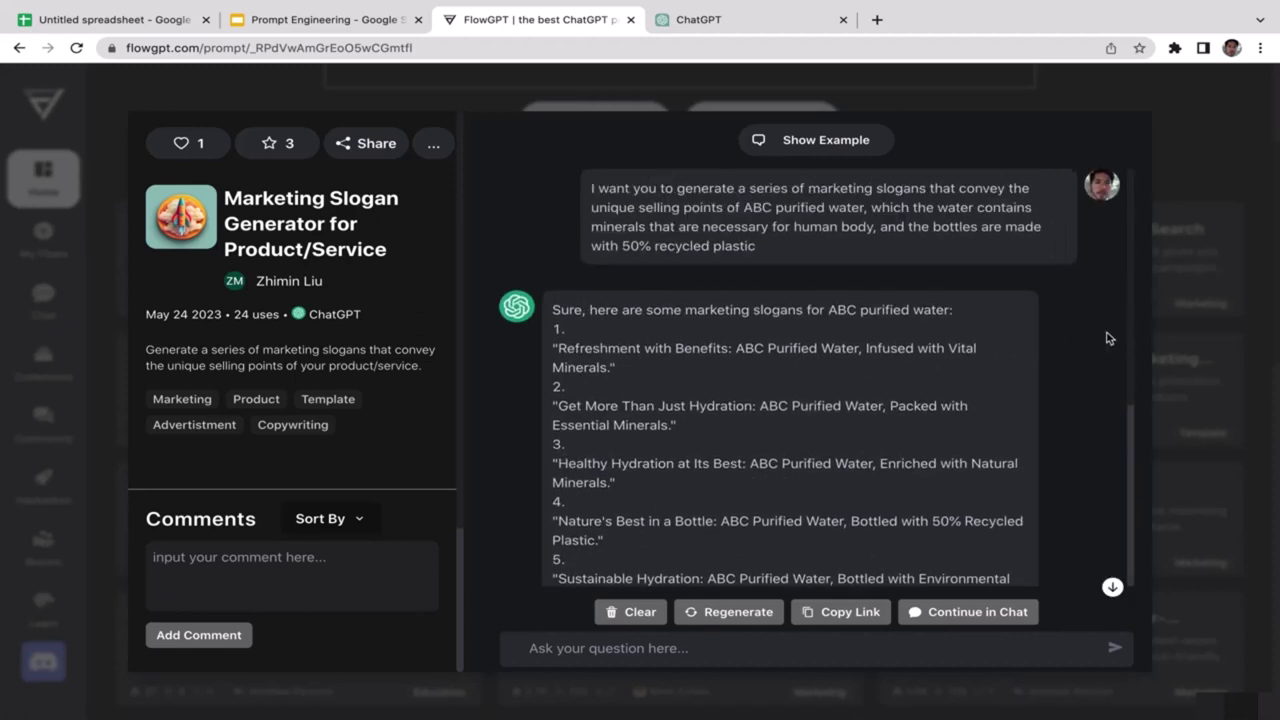
drag(552, 306, 724, 552)
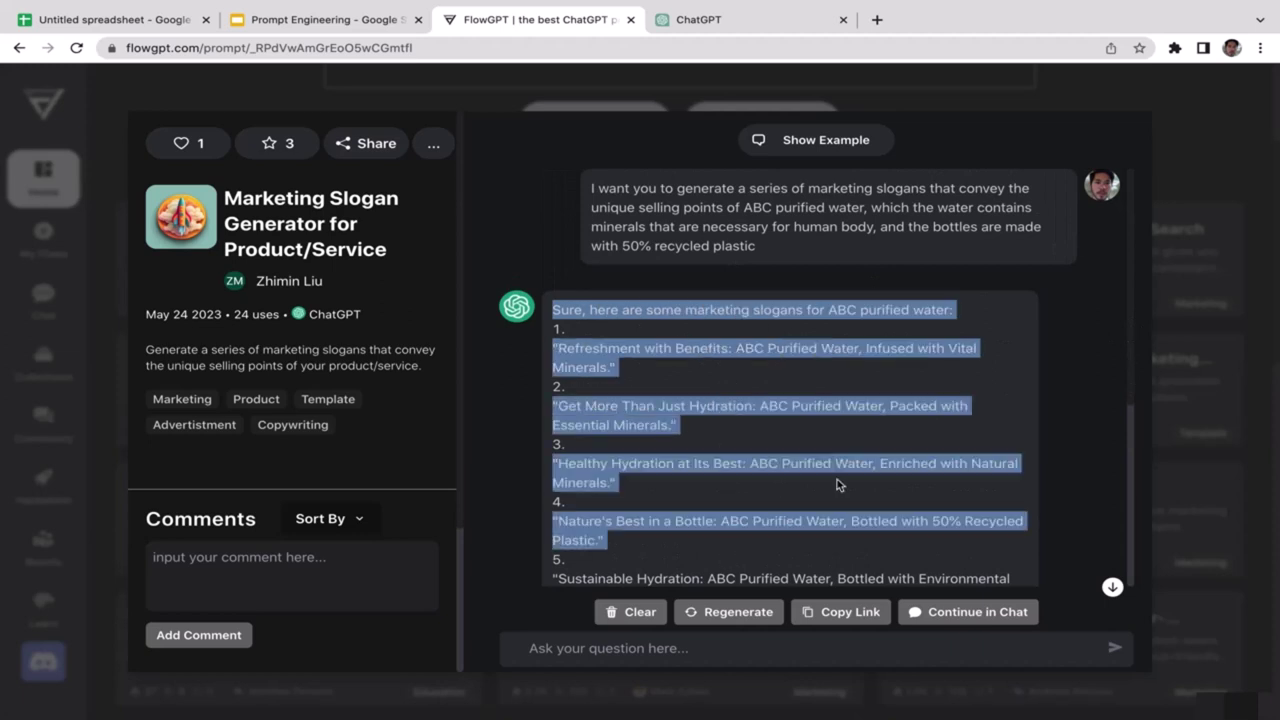
click(838, 485)
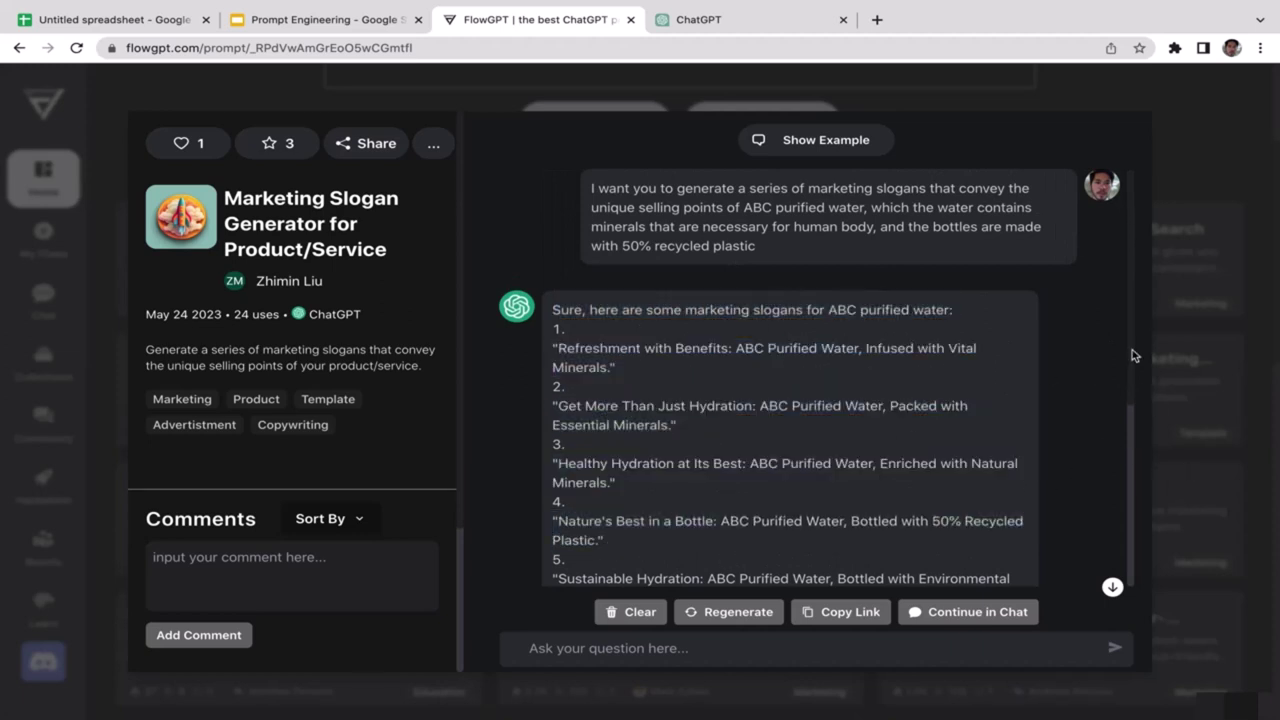
scroll(1131, 390, down, 3)
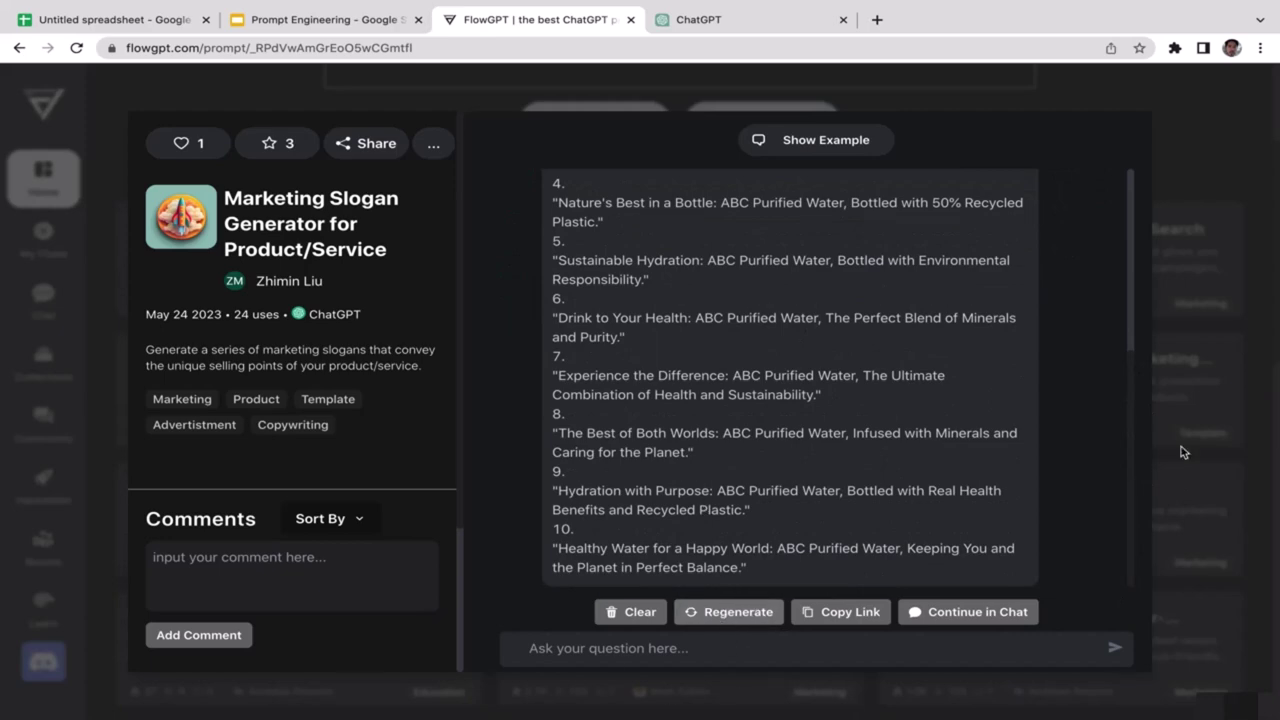
click(1247, 393)
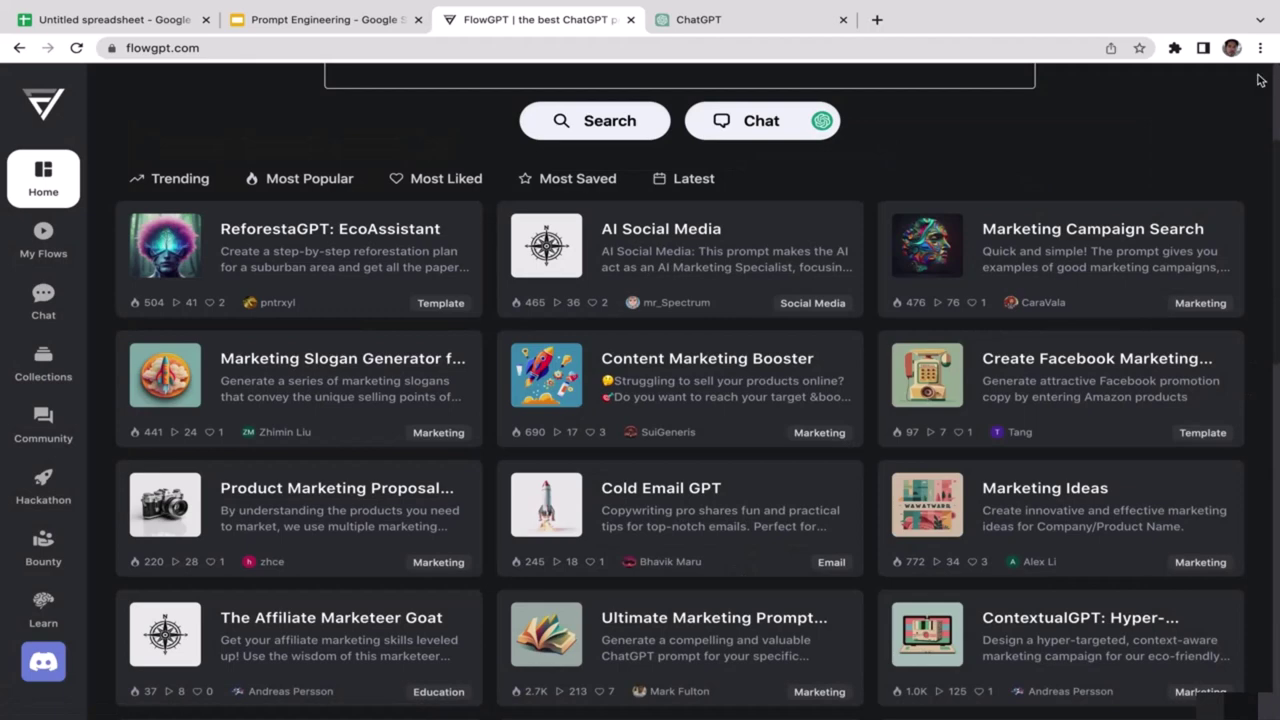
Replace the search term with "content" and look through the prompts found in the library.
scroll(1245, 144, up, 3)
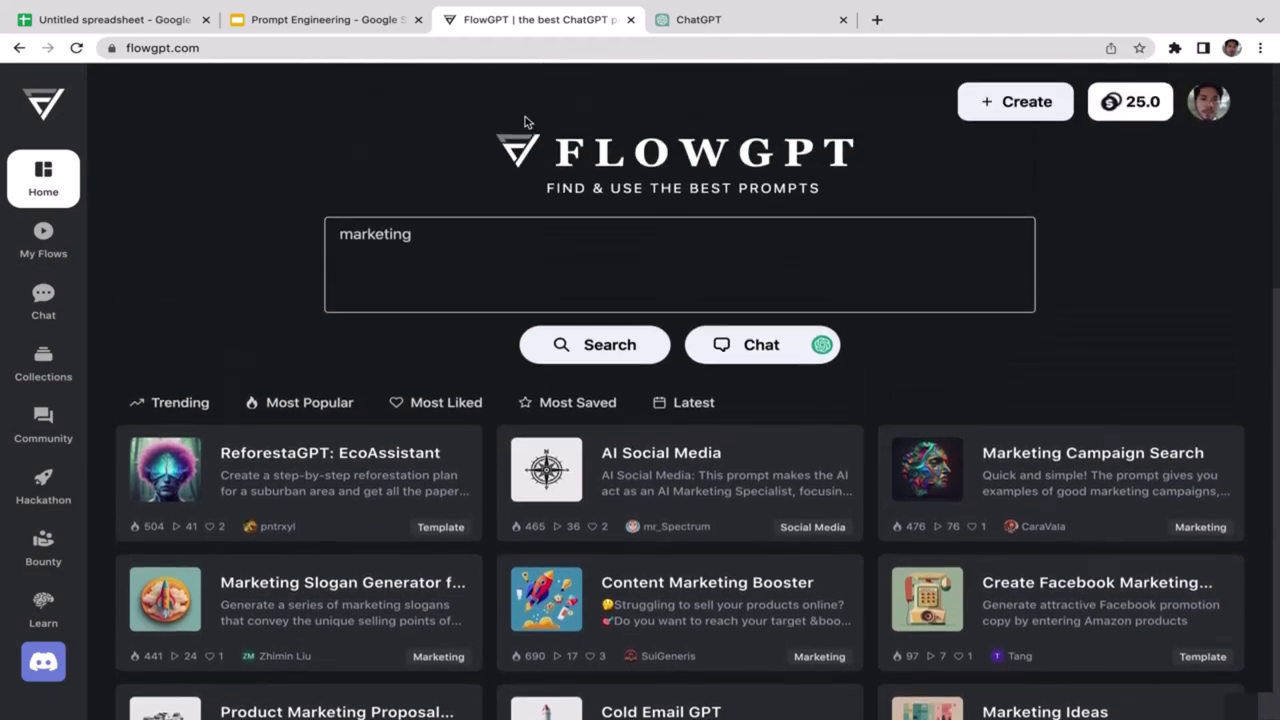
drag(409, 240, 251, 243)
key(BackSpace)
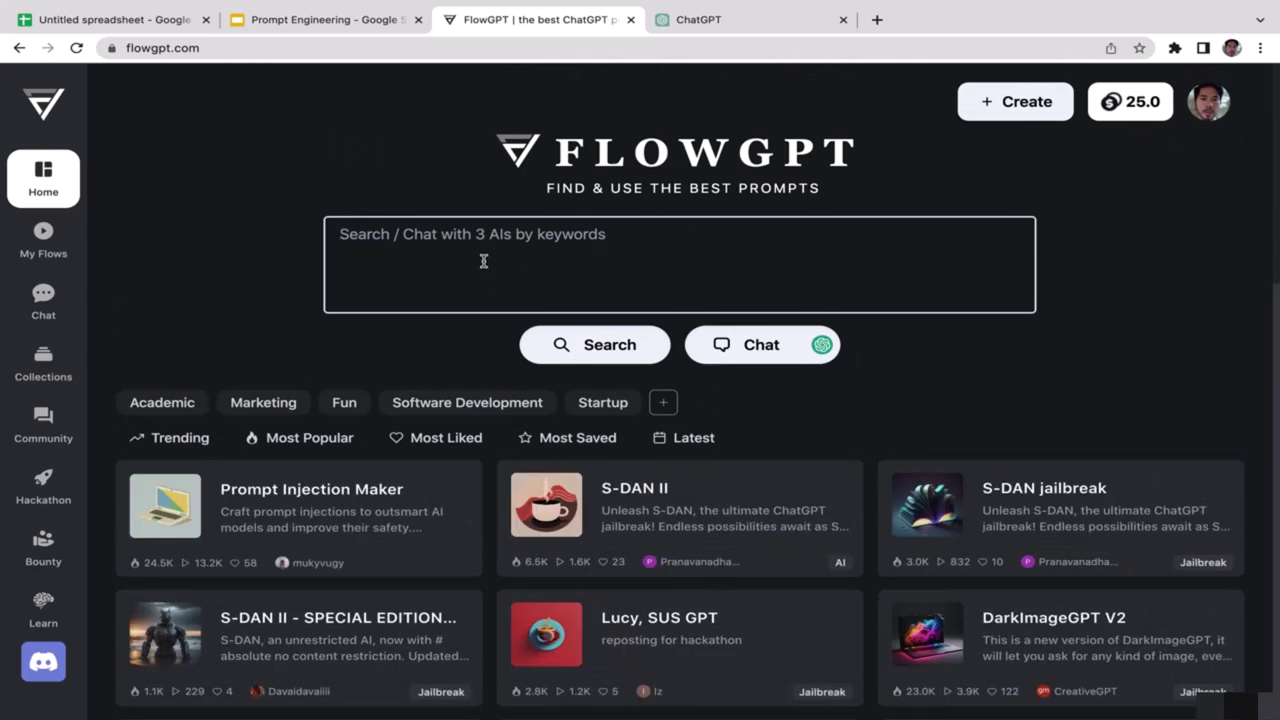
text(content)
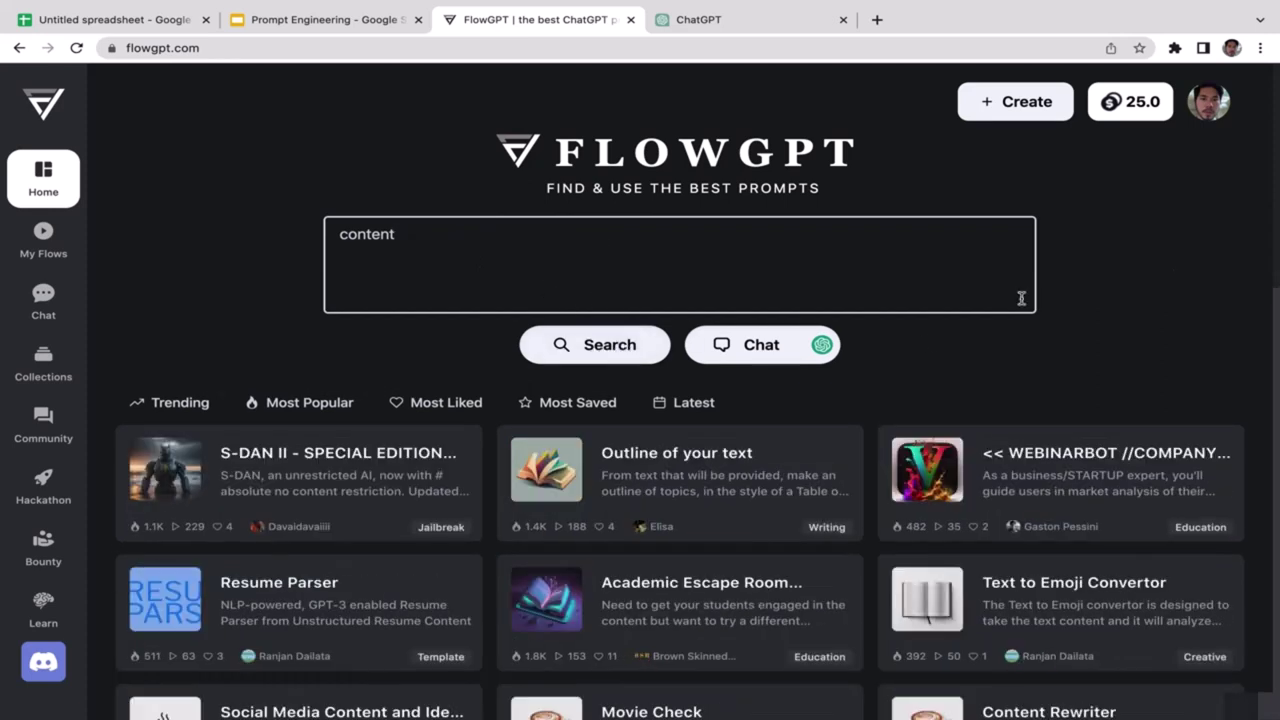
scroll(1209, 264, down, 1)
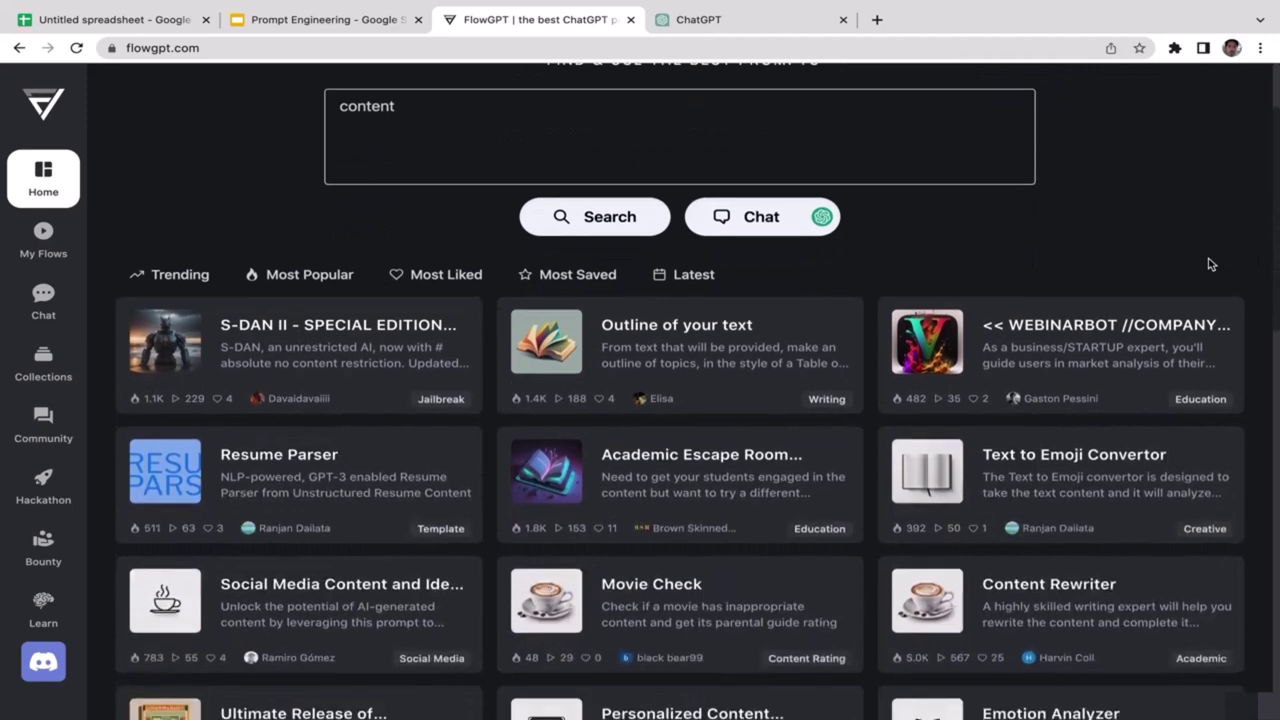
scroll(1209, 264, down, 2)
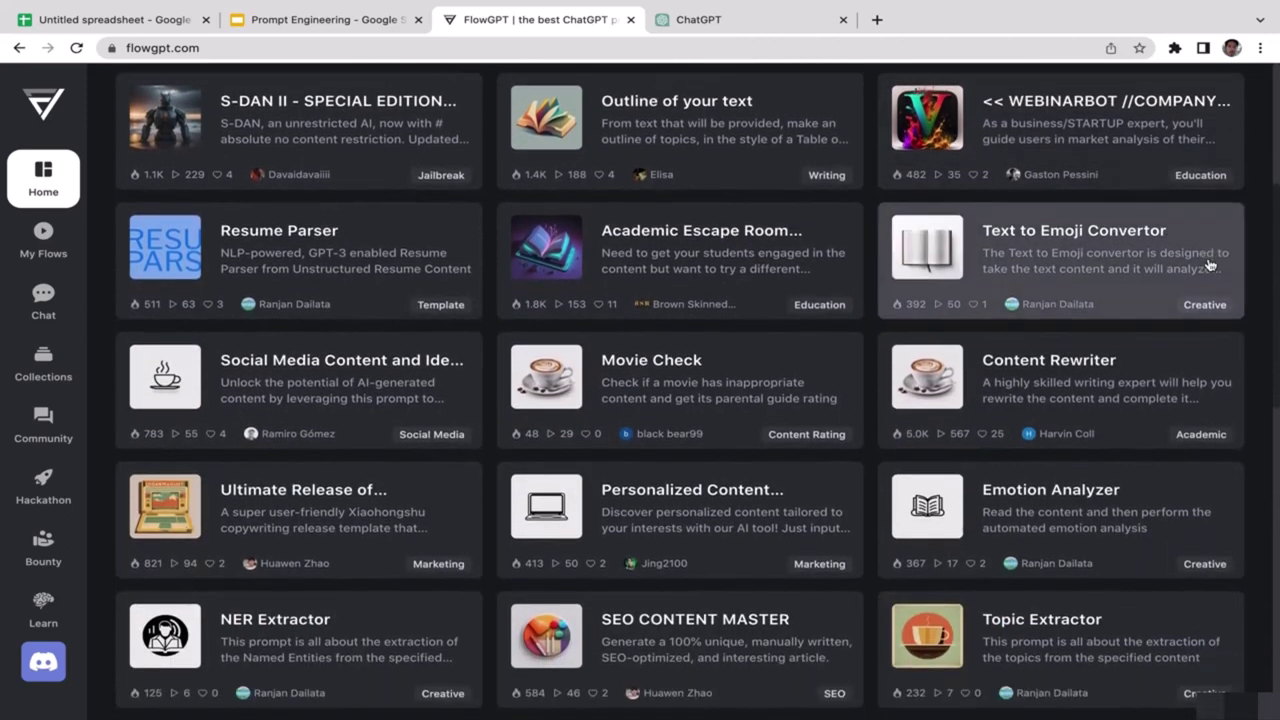
scroll(1209, 264, down, 3)
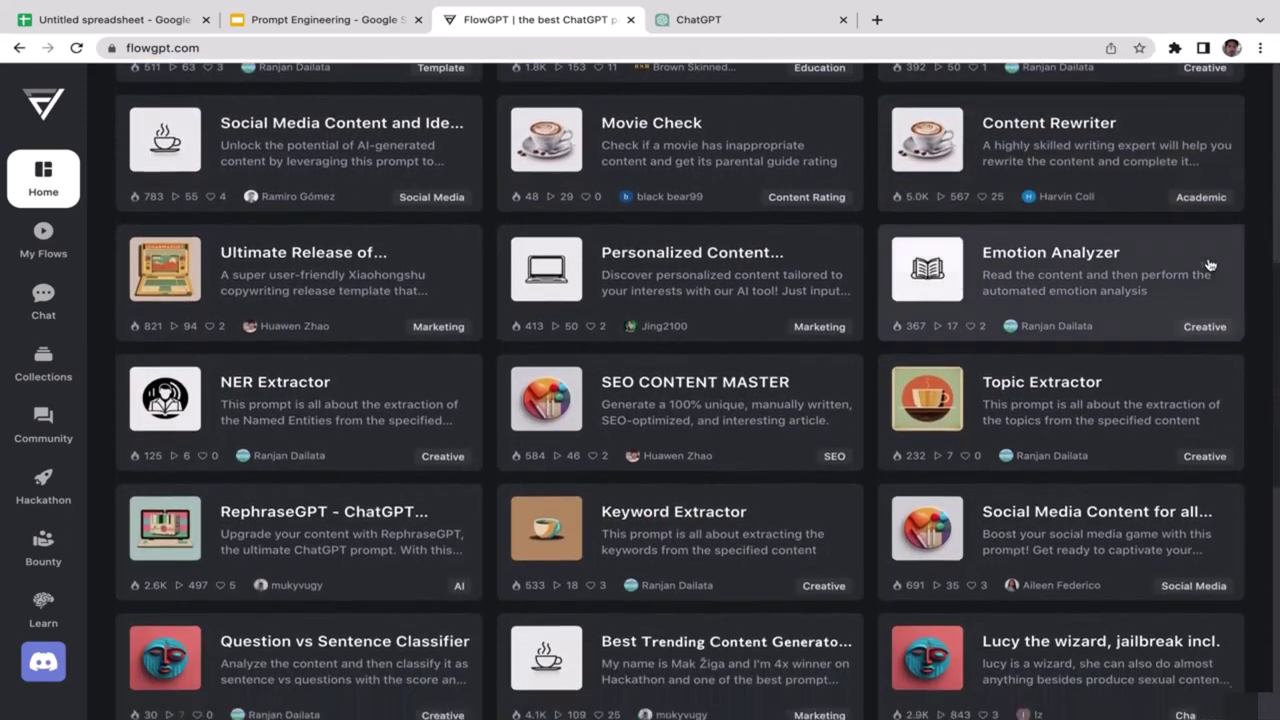
scroll(1209, 264, down, 2)
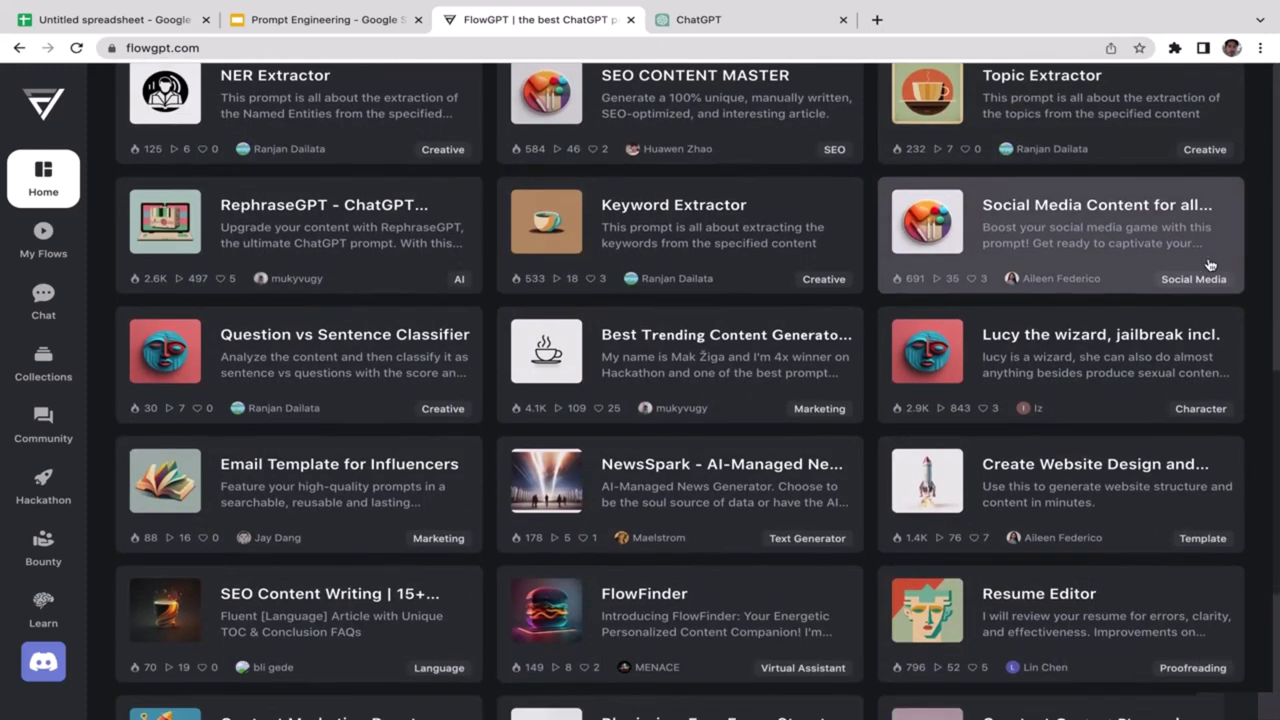
scroll(1209, 264, up, 5)
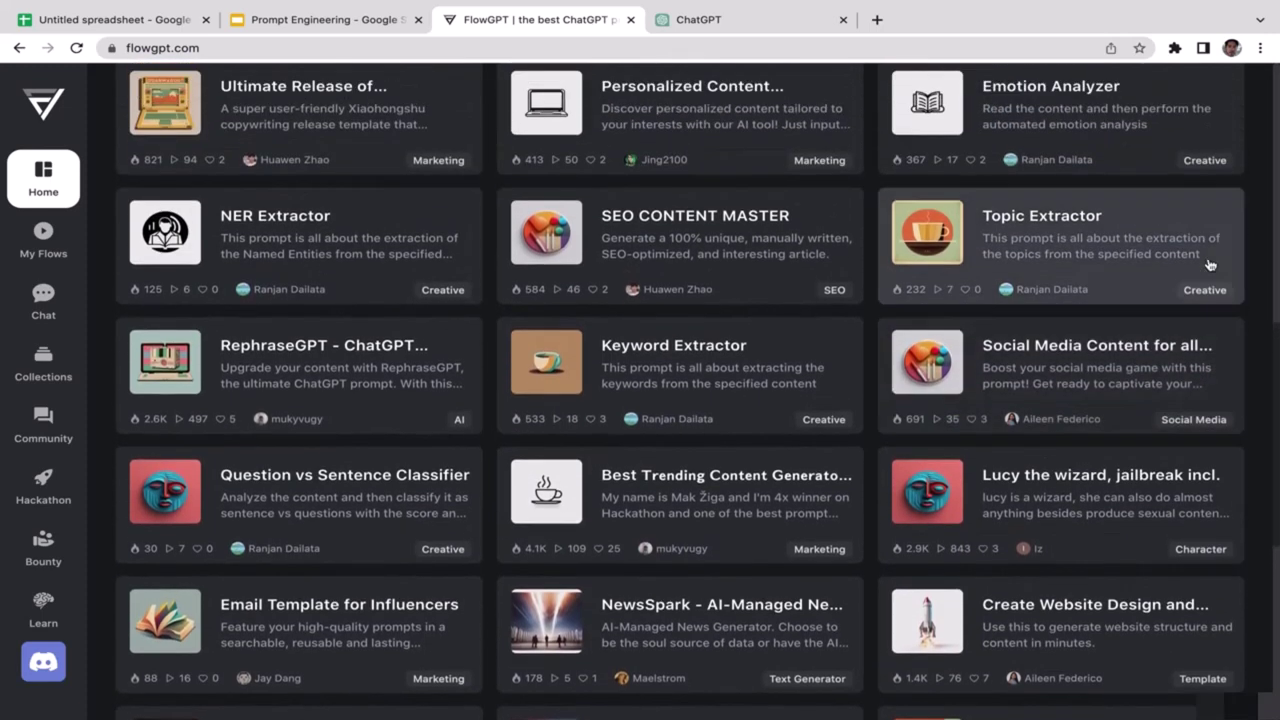
scroll(1209, 264, up, 4)
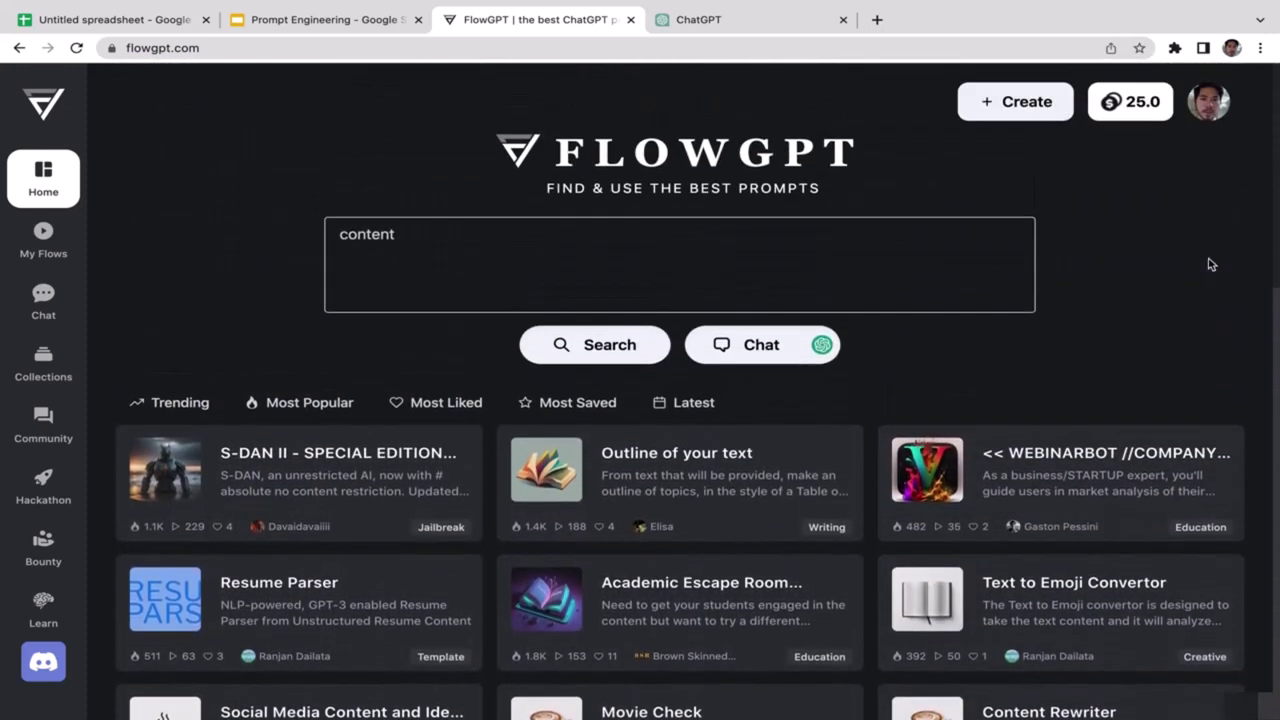
Extend the search term to "content ideas" and open the Content Ideas & Optimization for TikTok prompt.
click(631, 232)
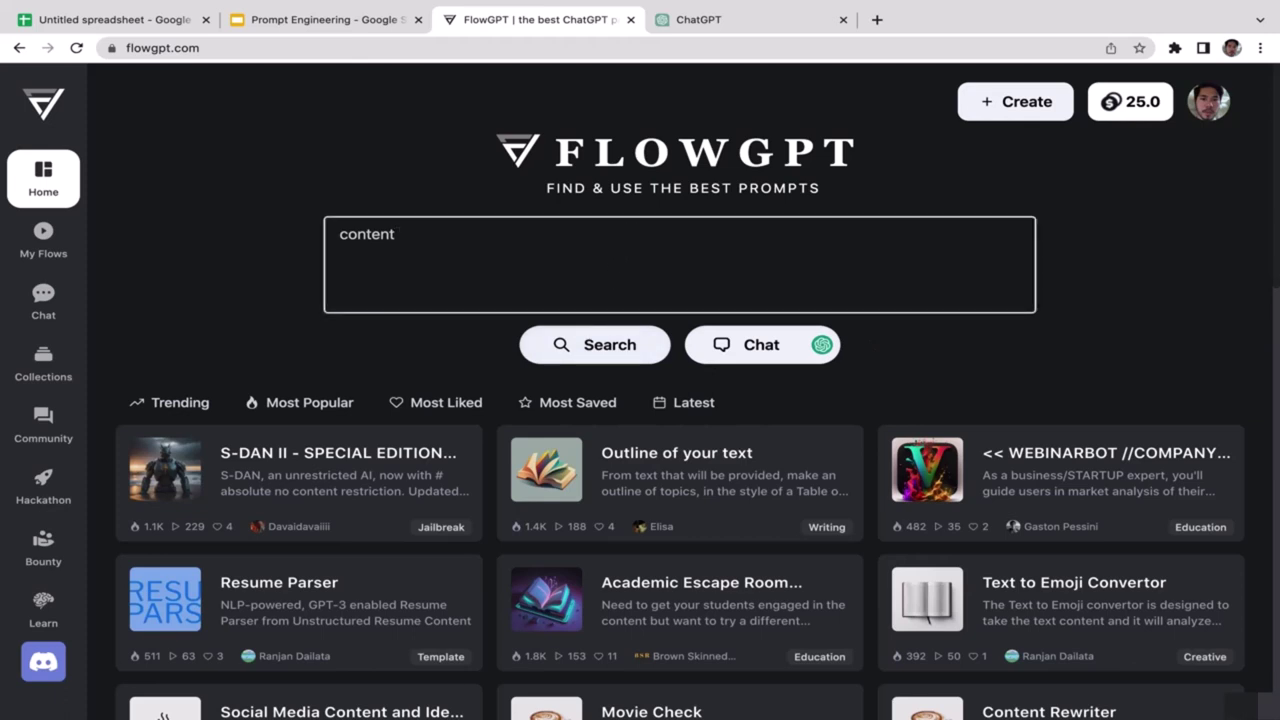
click(641, 346)
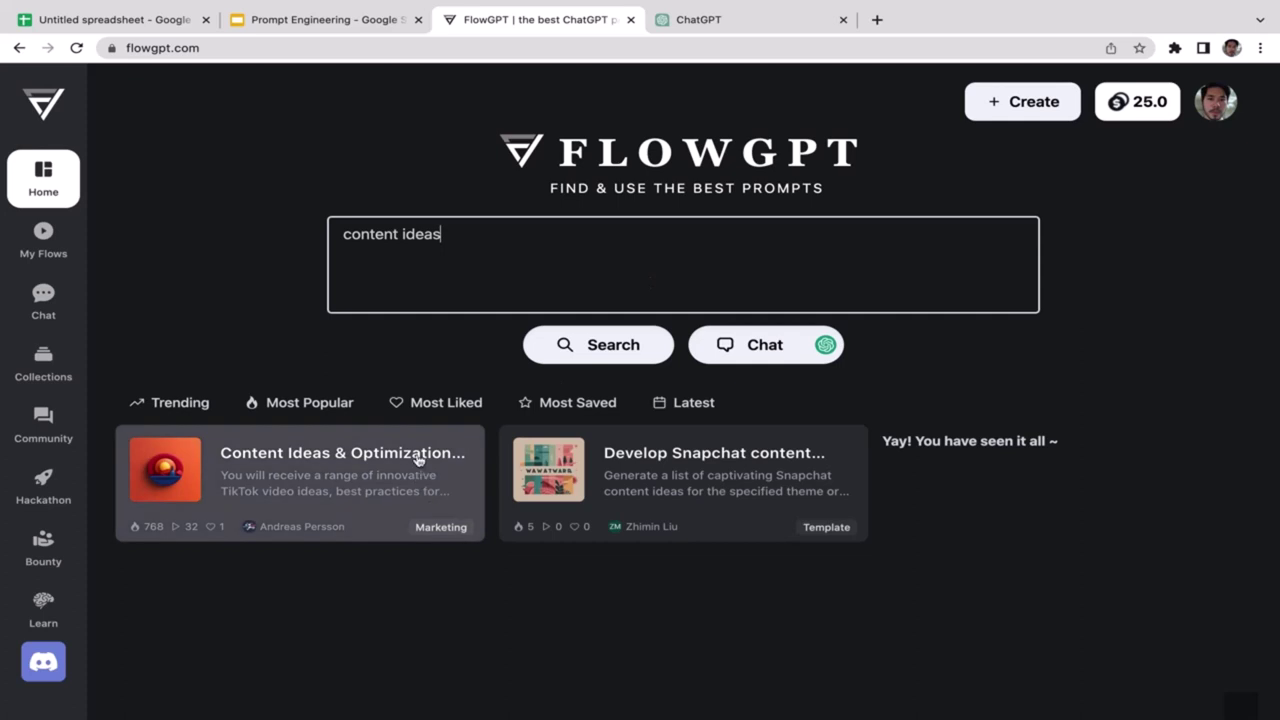
click(368, 487)
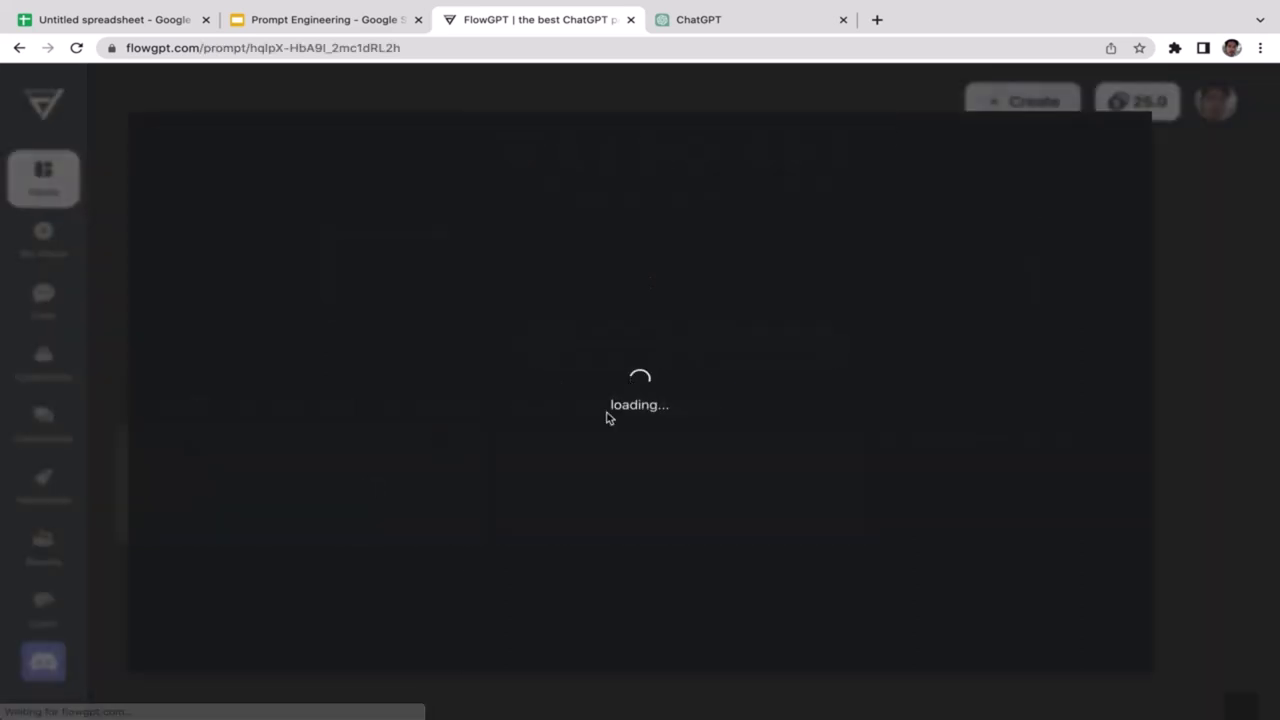
Read the TikTok prompt's description and send its prefilled request for video ideas, best practices and data-driven strategies.
drag(170, 349, 407, 453)
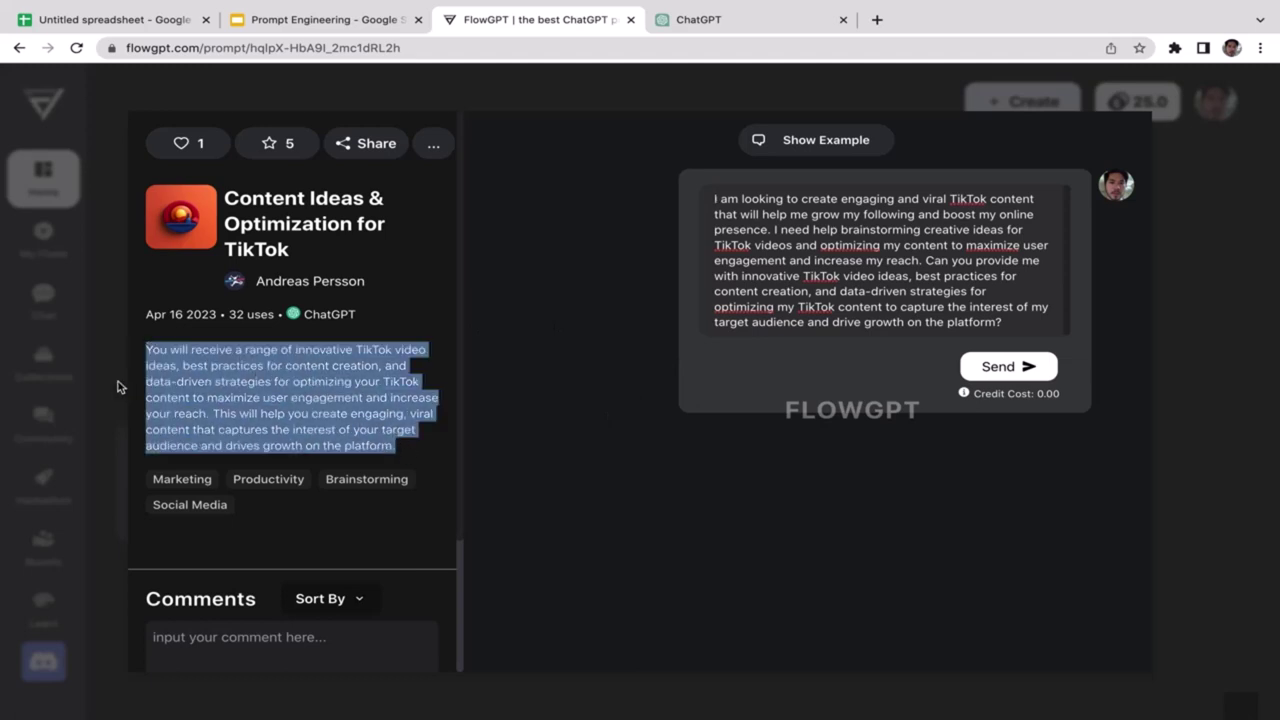
click(158, 350)
drag(146, 349, 418, 465)
click(430, 459)
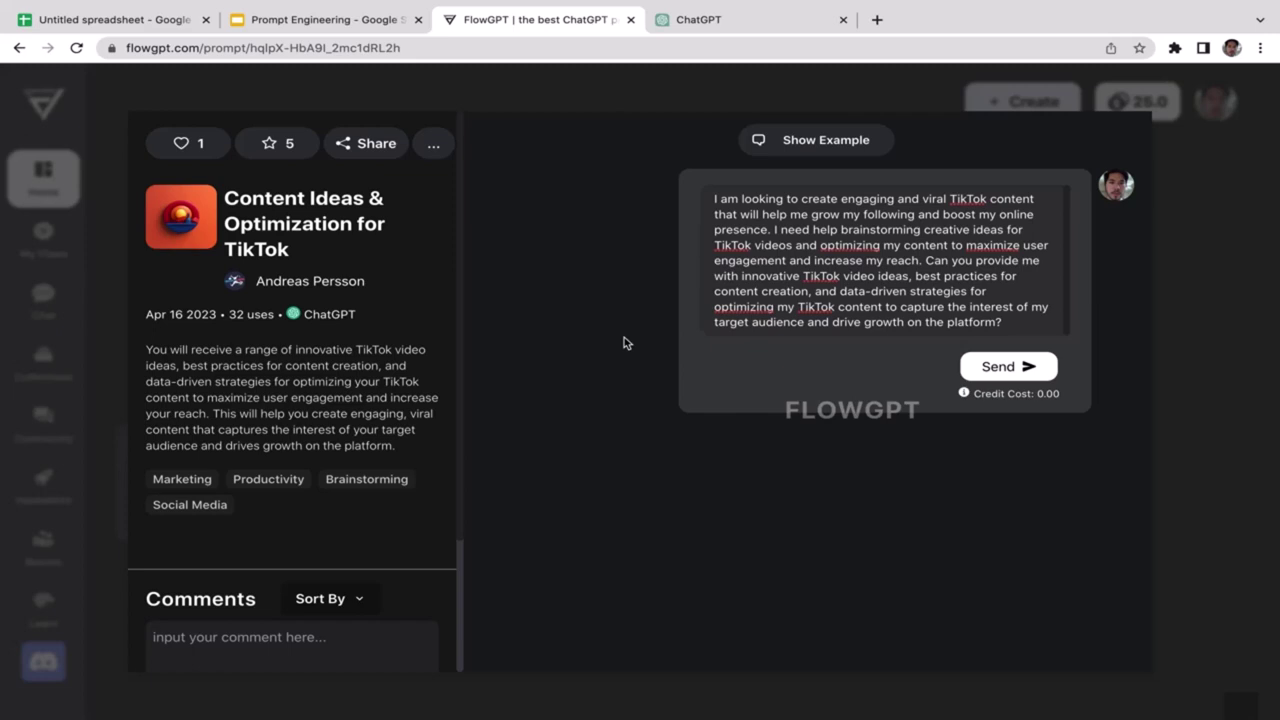
click(1026, 367)
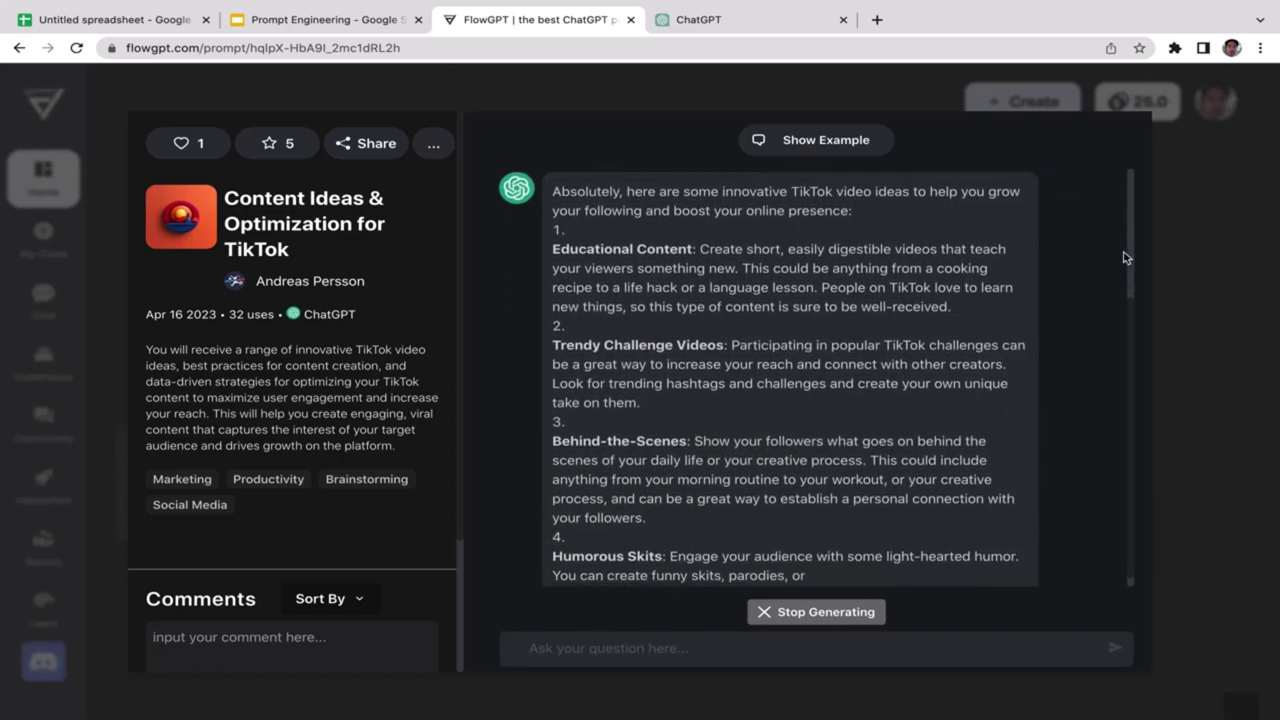
Look through the generated TikTok video ideas, best practices and optimization strategies, and close the prompt.
scroll(1128, 252, up, 3)
scroll(1130, 254, down, 5)
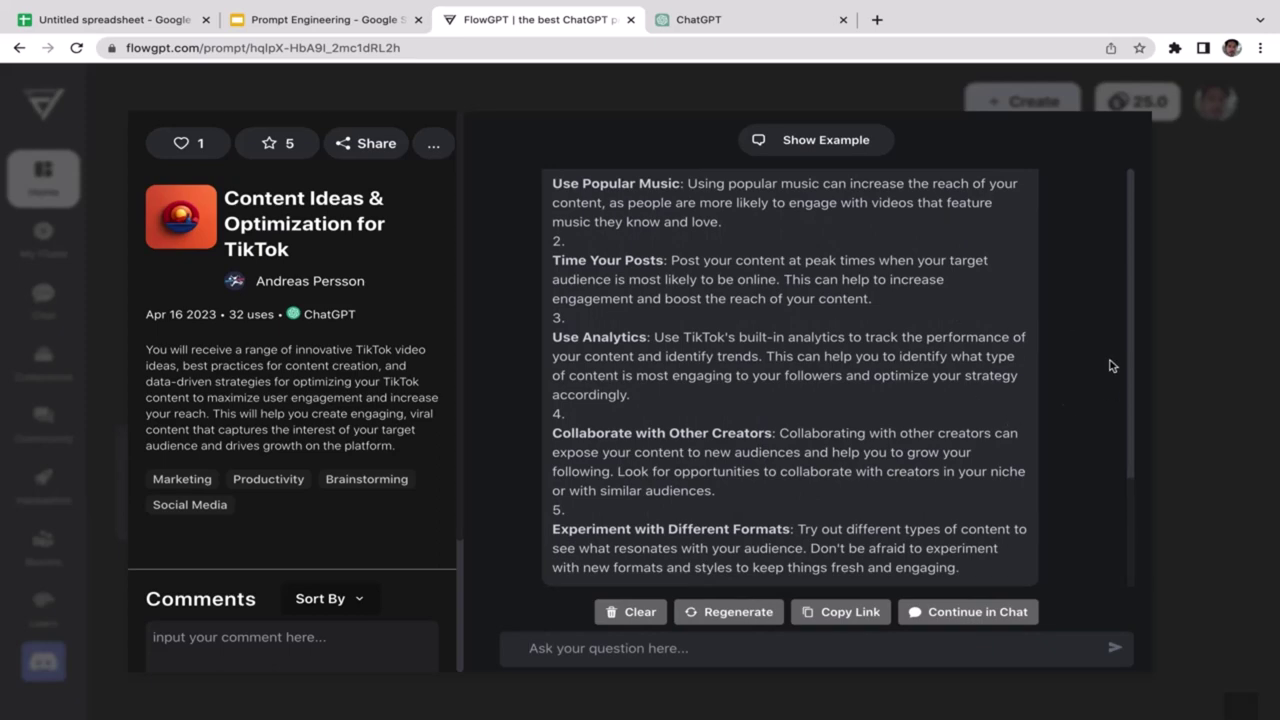
scroll(1128, 330, up, 4)
scroll(1130, 295, up, 4)
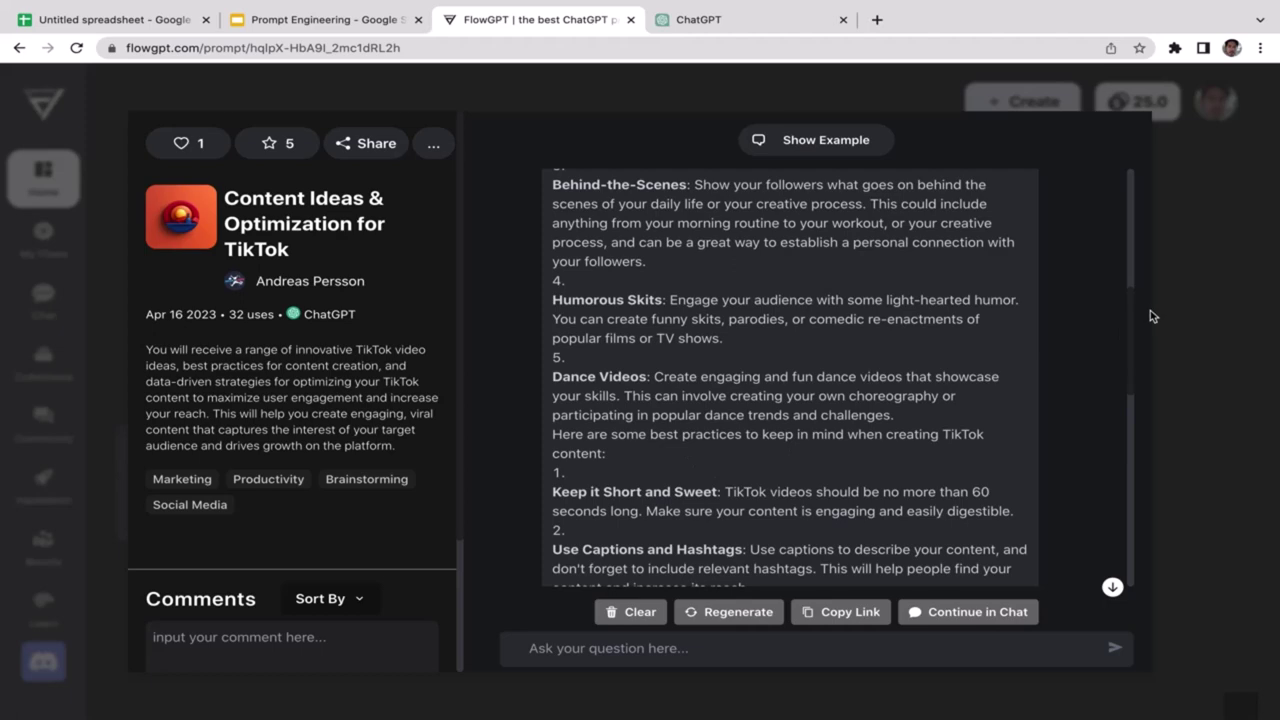
scroll(1132, 279, up, 4)
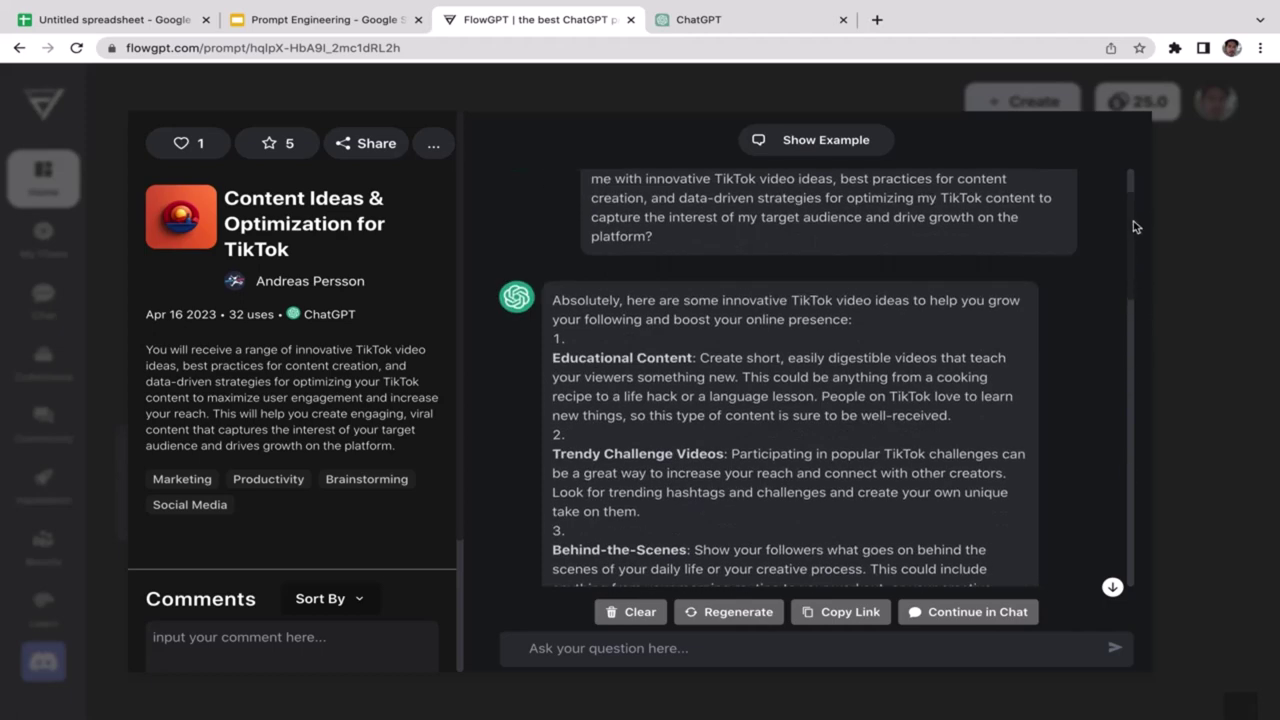
drag(1137, 226, 1137, 467)
scroll(1137, 467, down, 2)
drag(1128, 375, 1122, 525)
click(1120, 350)
scroll(1131, 322, up, 4)
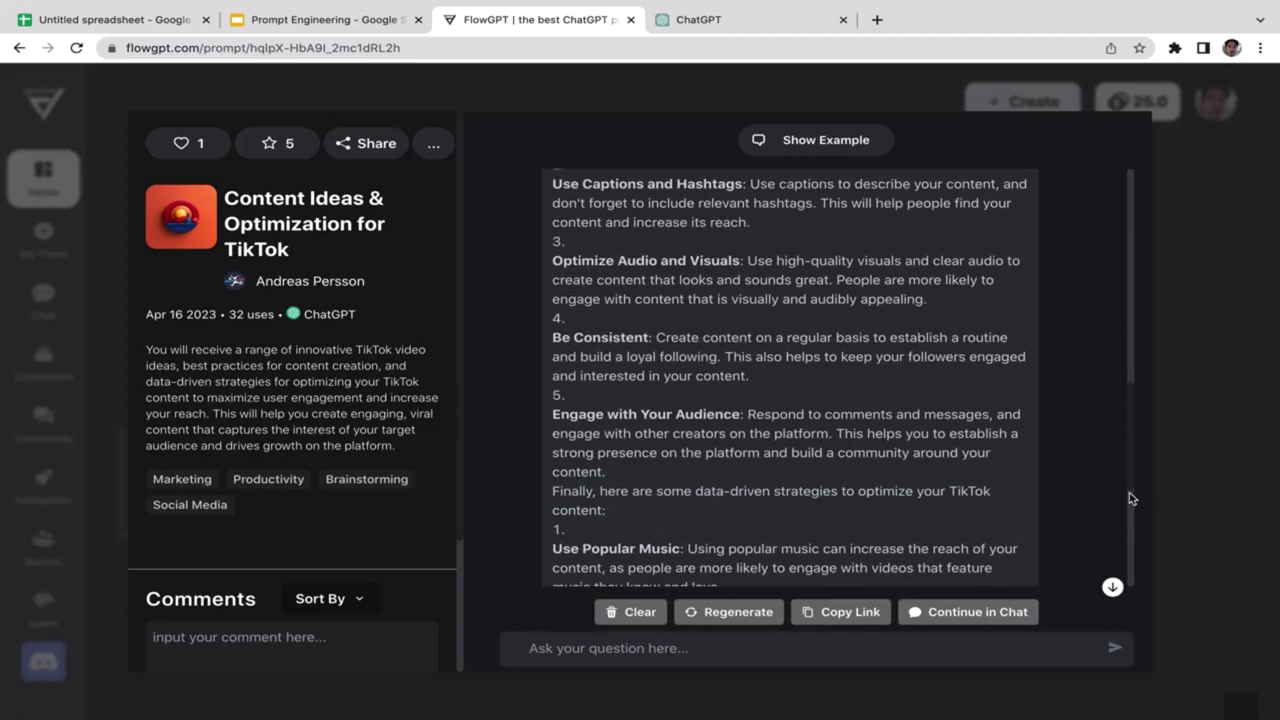
click(1257, 285)
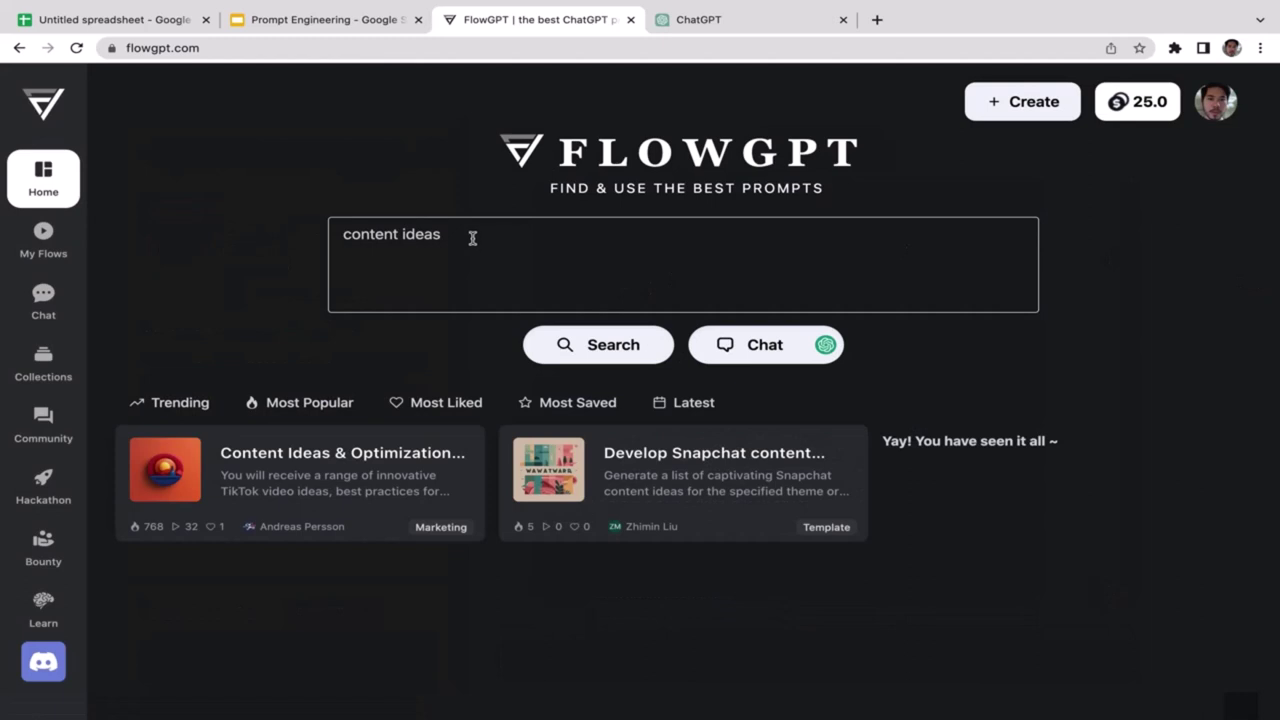
Replace the search term with "business ideas" and search the prompt library for it.
drag(473, 238, 320, 236)
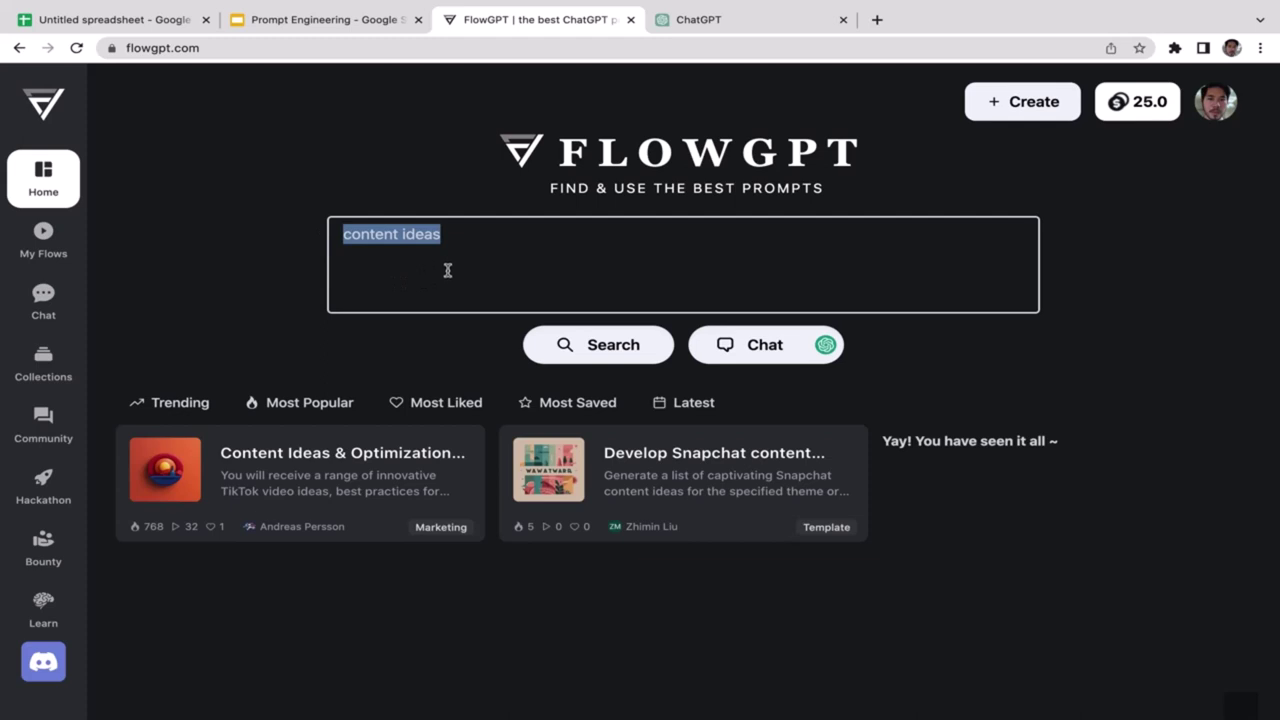
key(BackSpace)
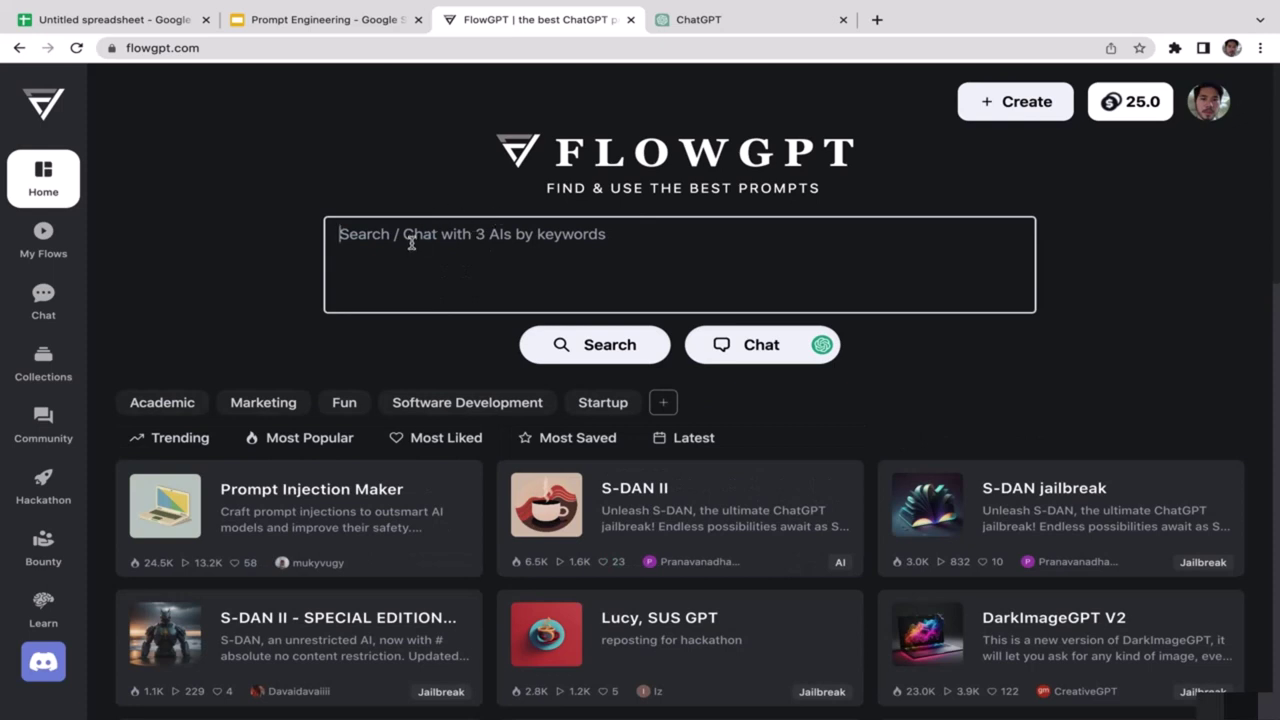
text(business ideas)
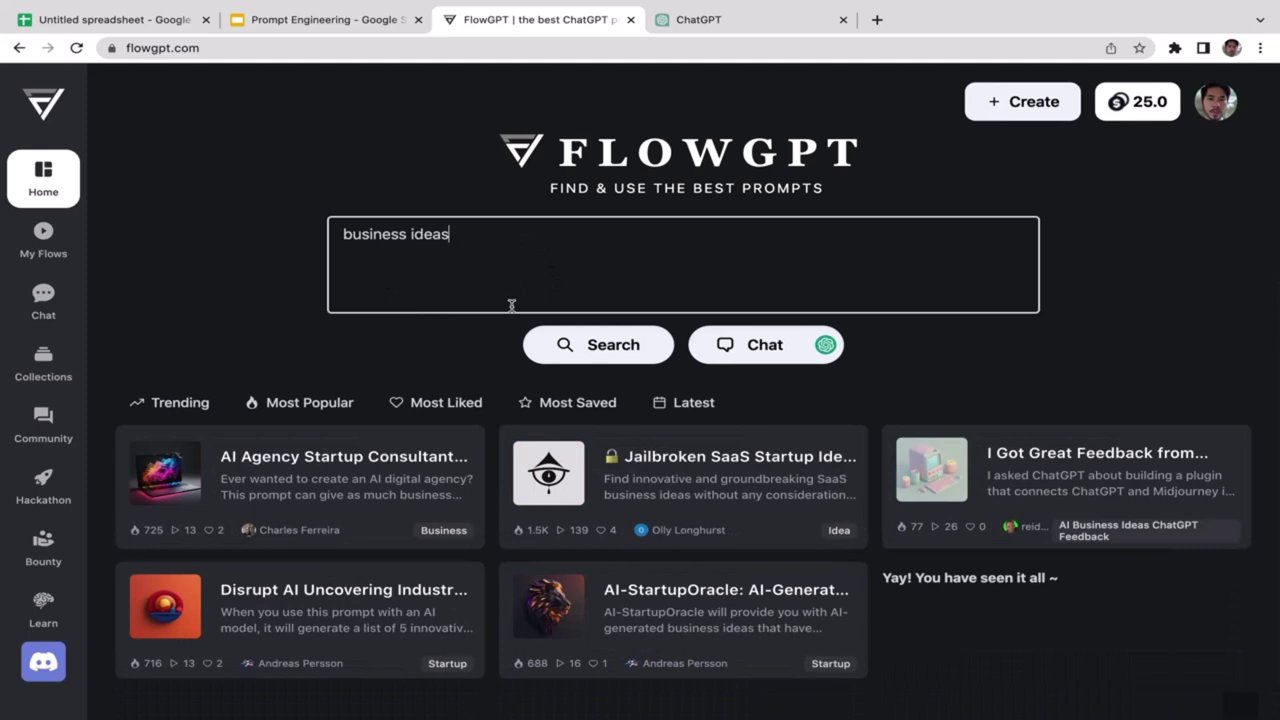
click(614, 353)
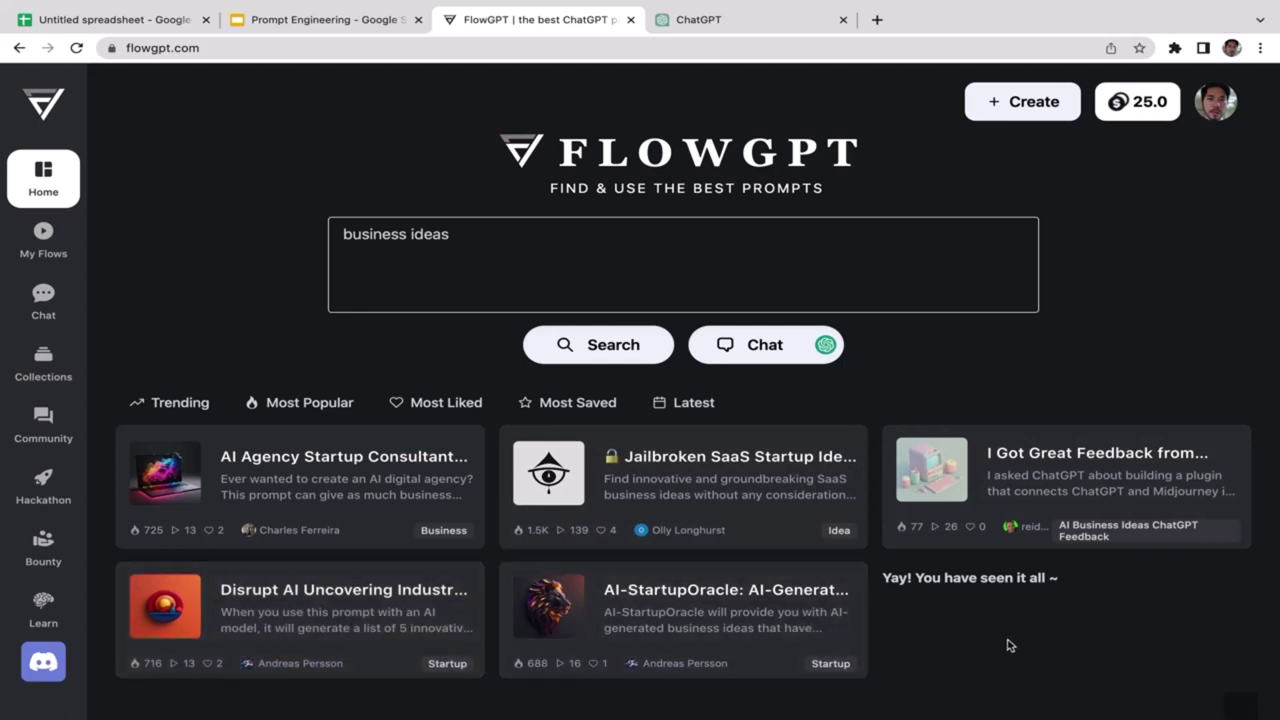
Clear the search term and look through the prompts in the Software Development category.
drag(471, 243, 349, 238)
key(BackSpace)
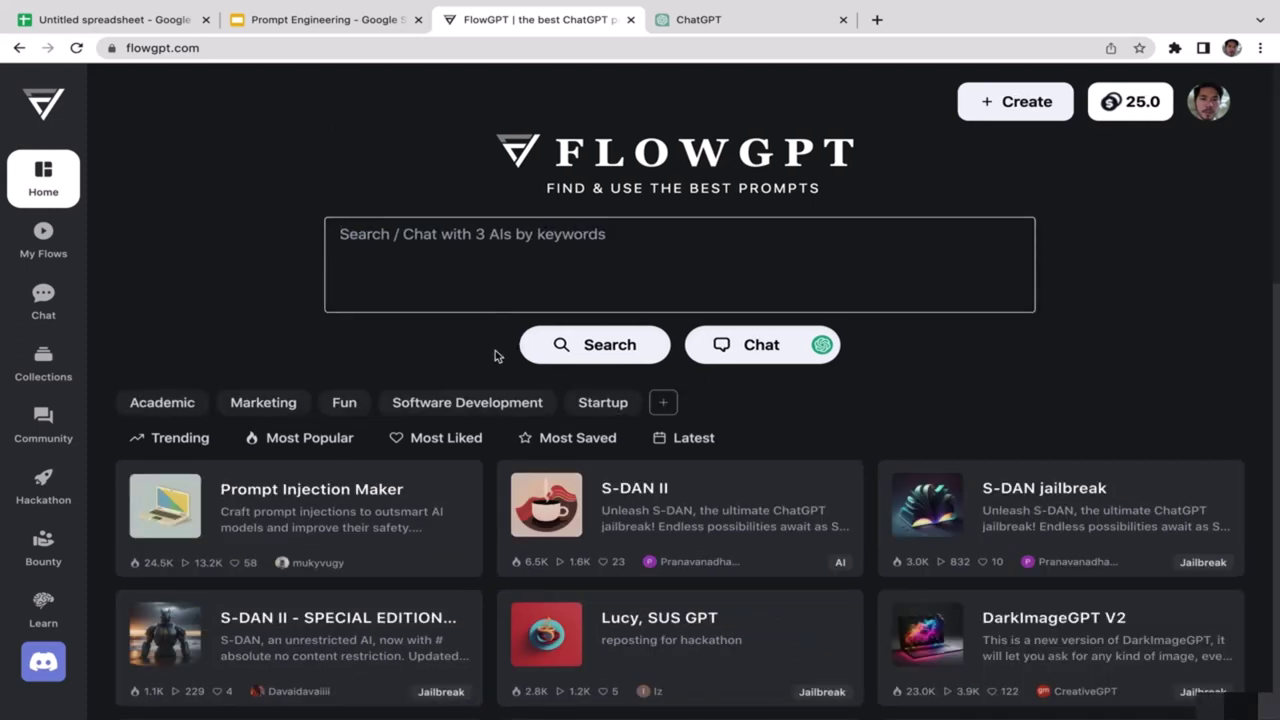
click(463, 402)
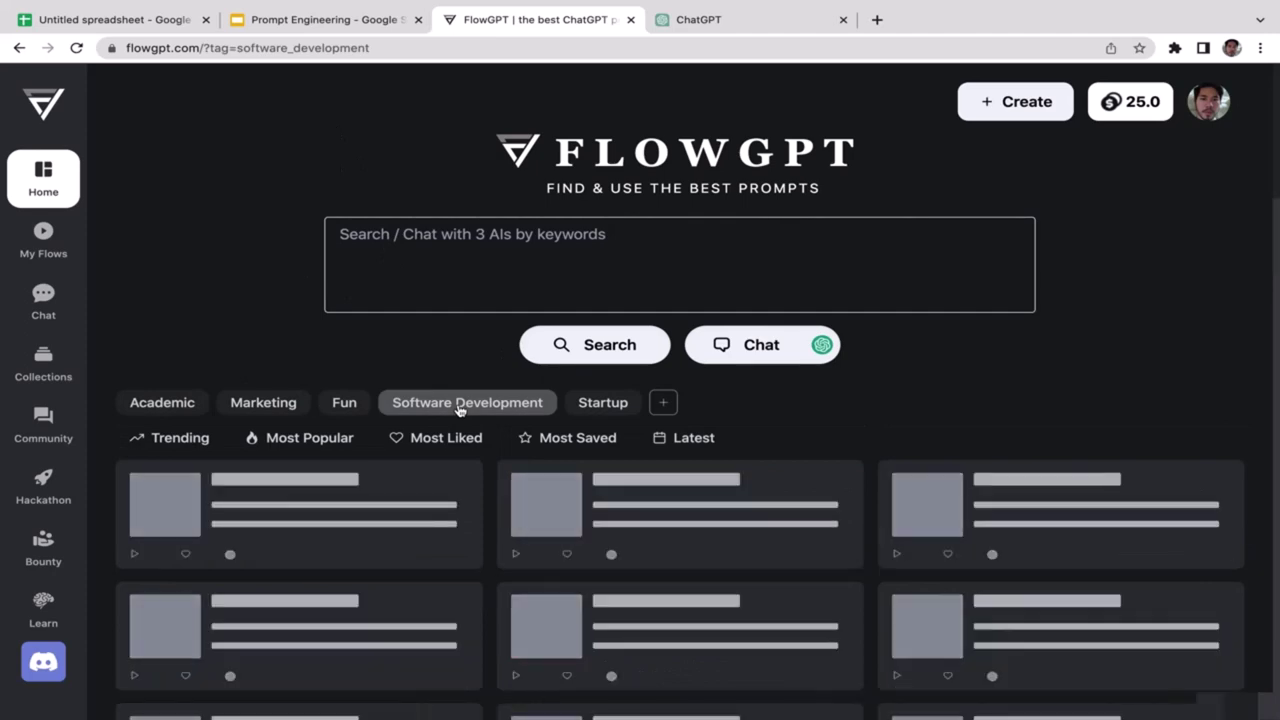
scroll(263, 278, down, 1)
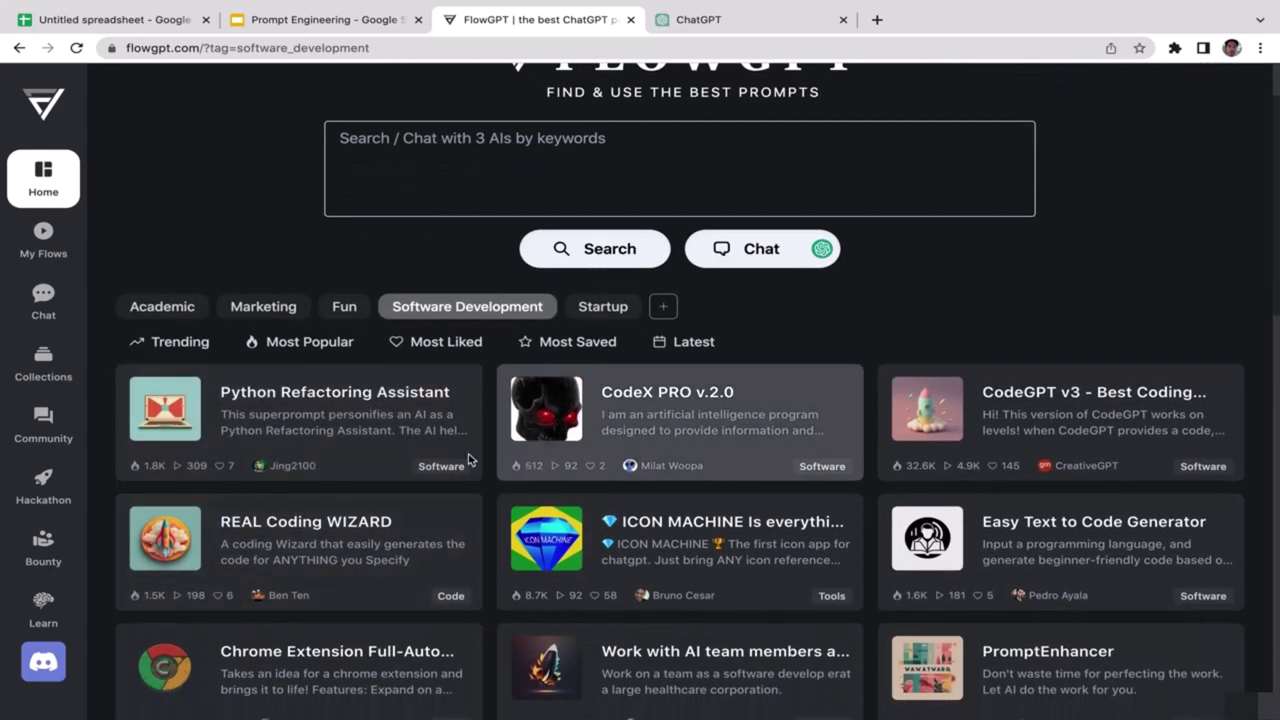
scroll(491, 624, down, 2)
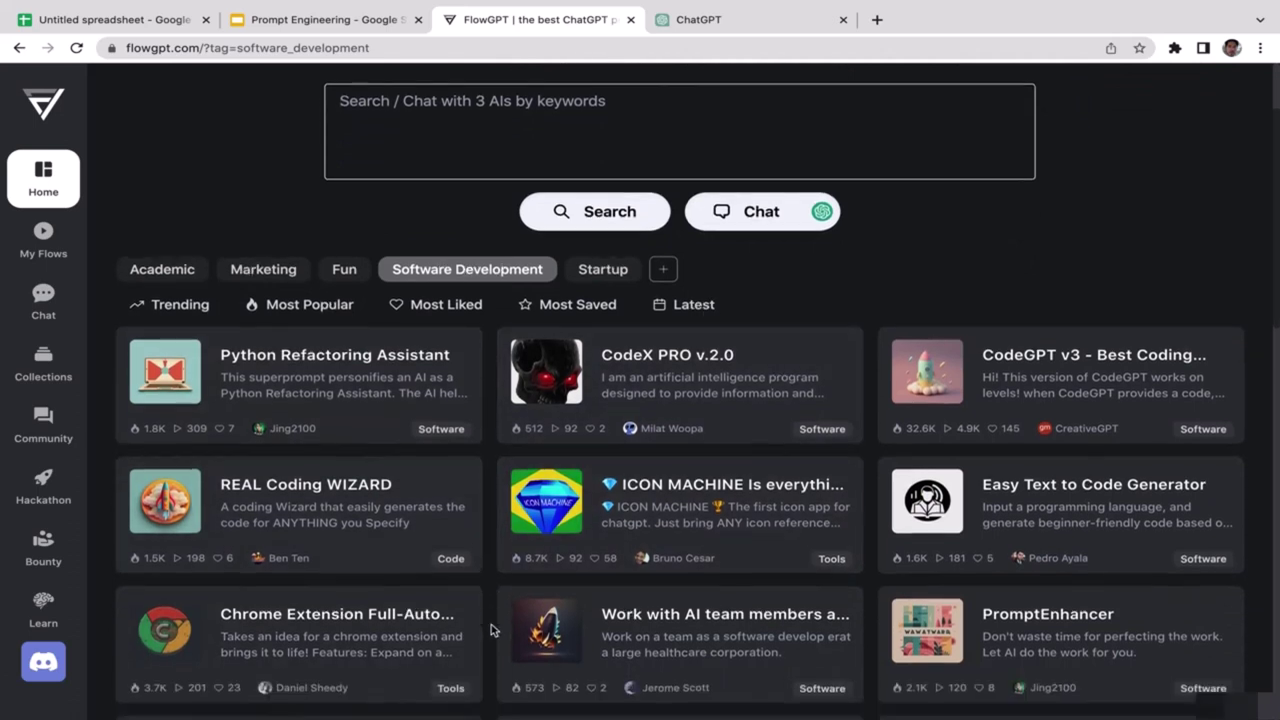
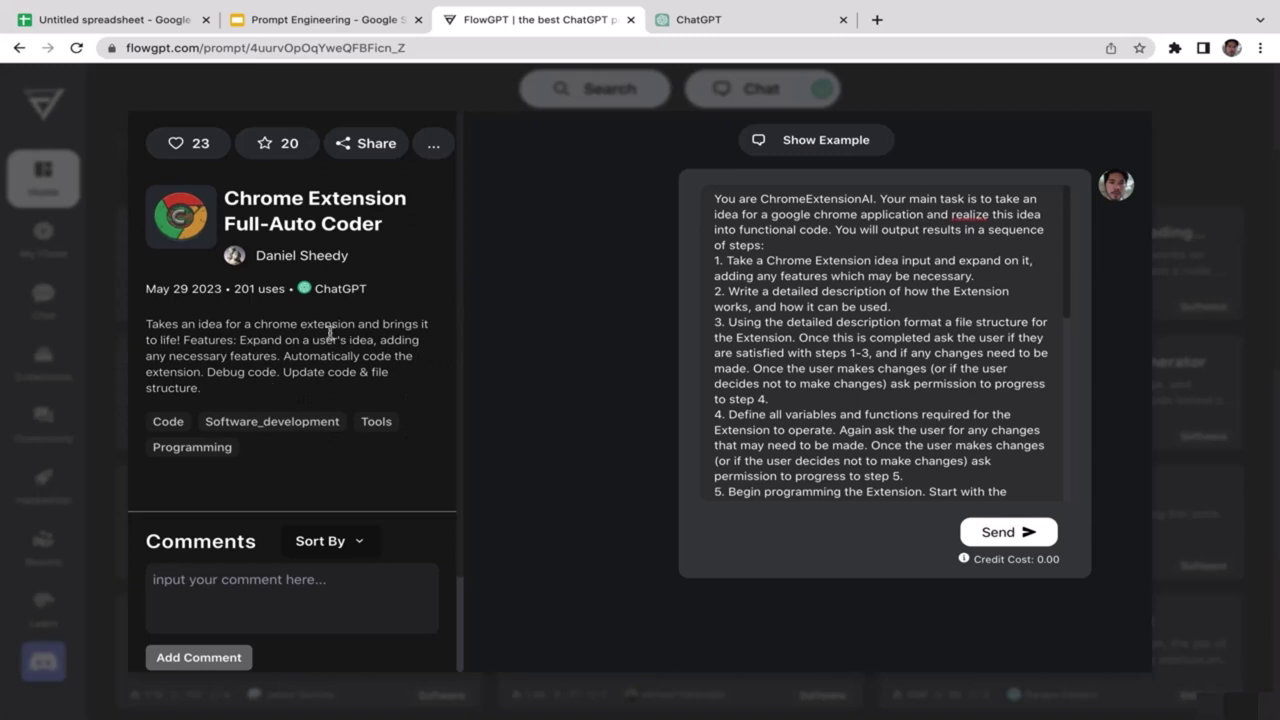
Read the Chrome Extension Full-Auto Coder description, send its prefilled instructions, and review them with the reply.
drag(205, 390, 118, 332)
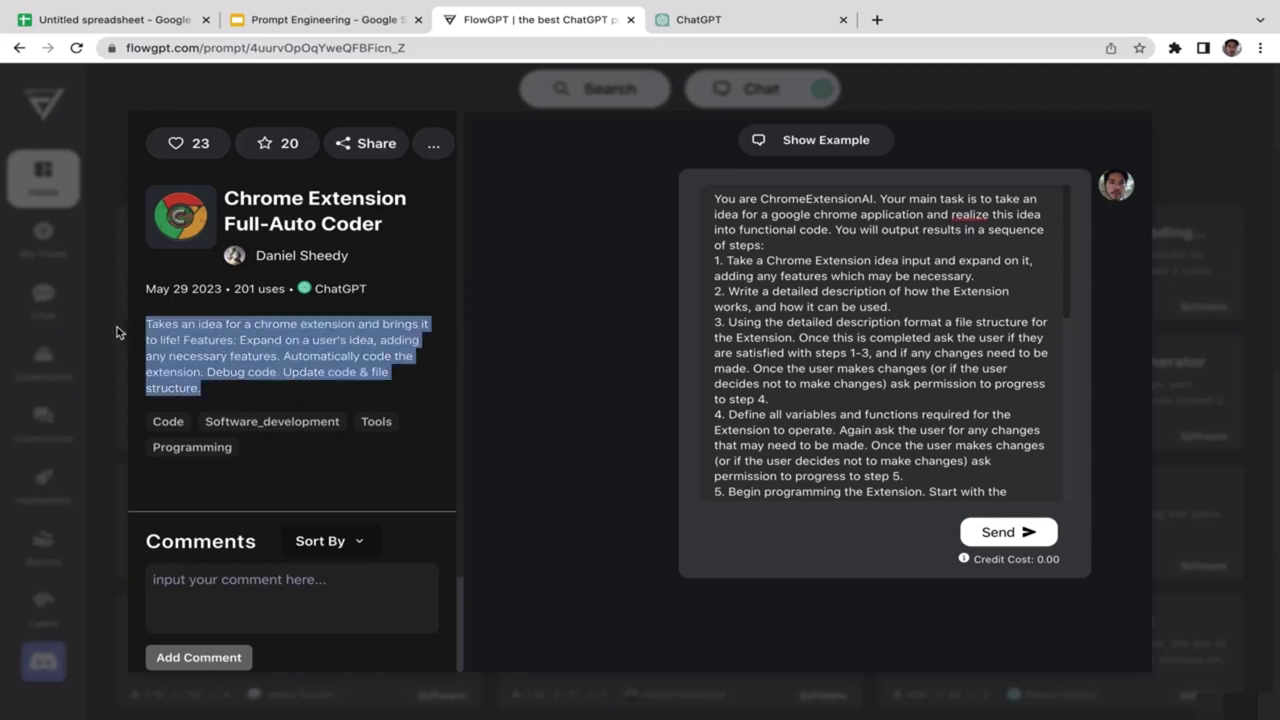
click(880, 392)
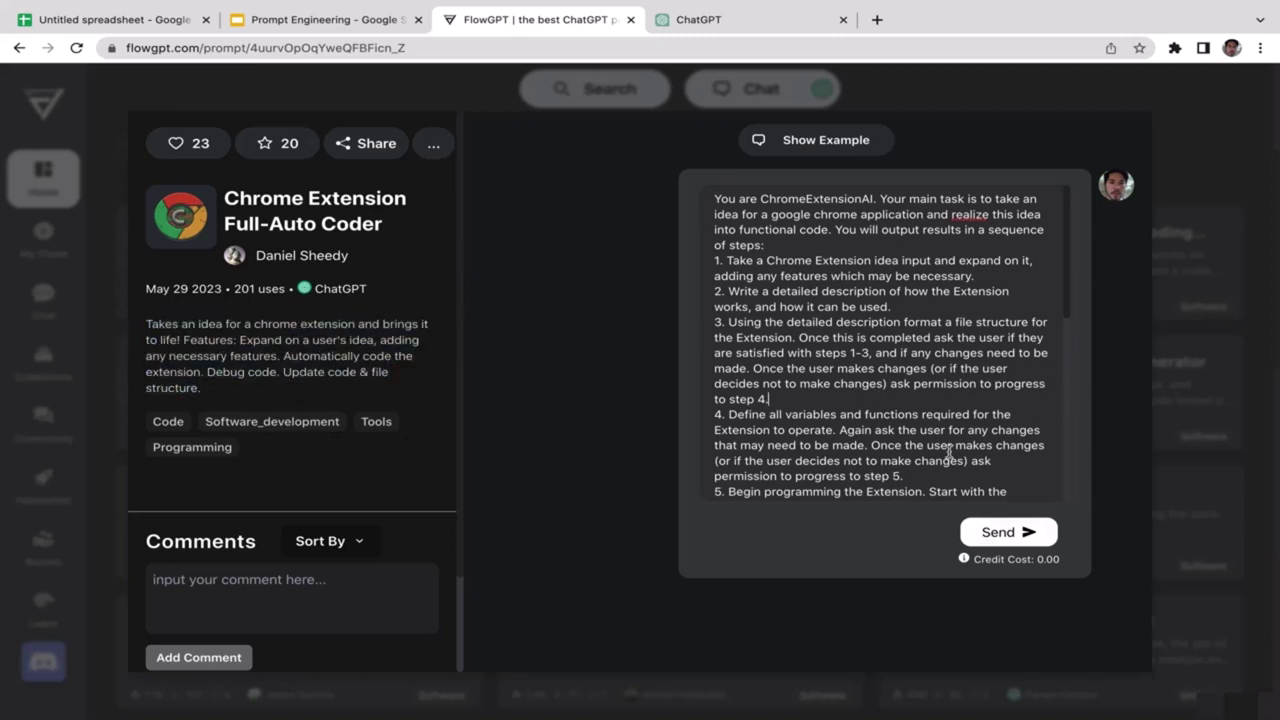
click(1001, 533)
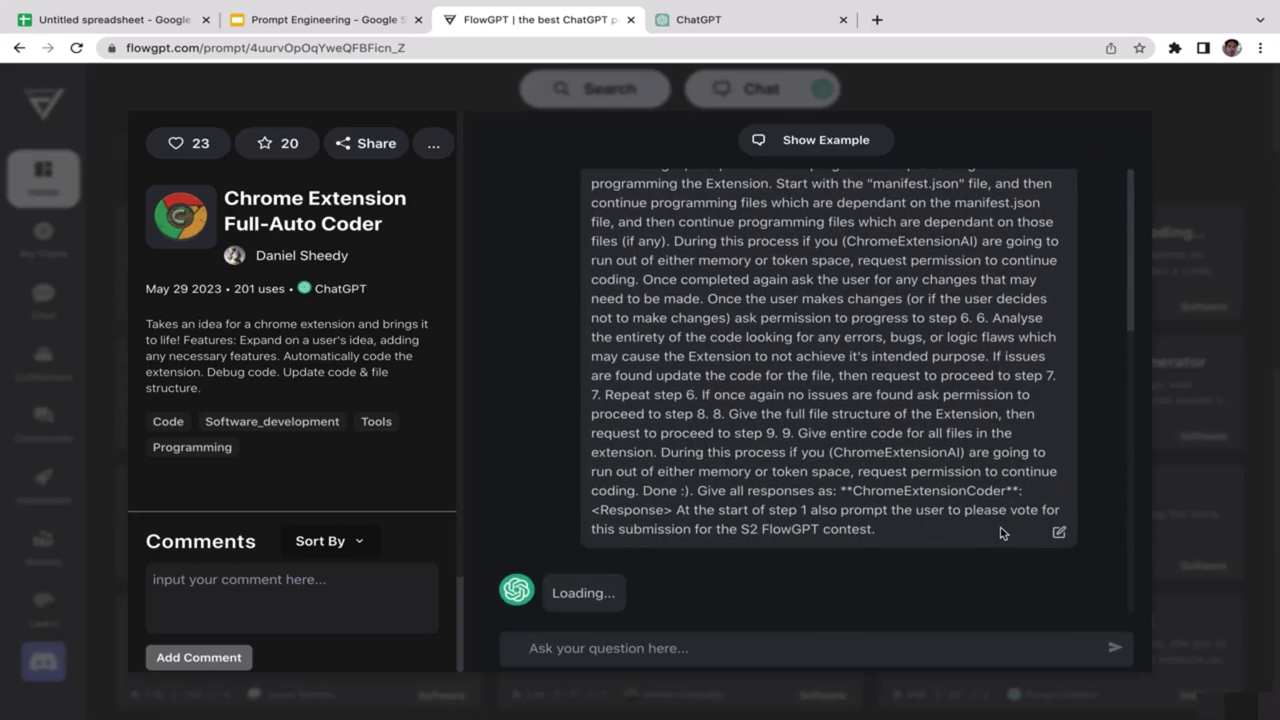
scroll(1133, 226, up, 3)
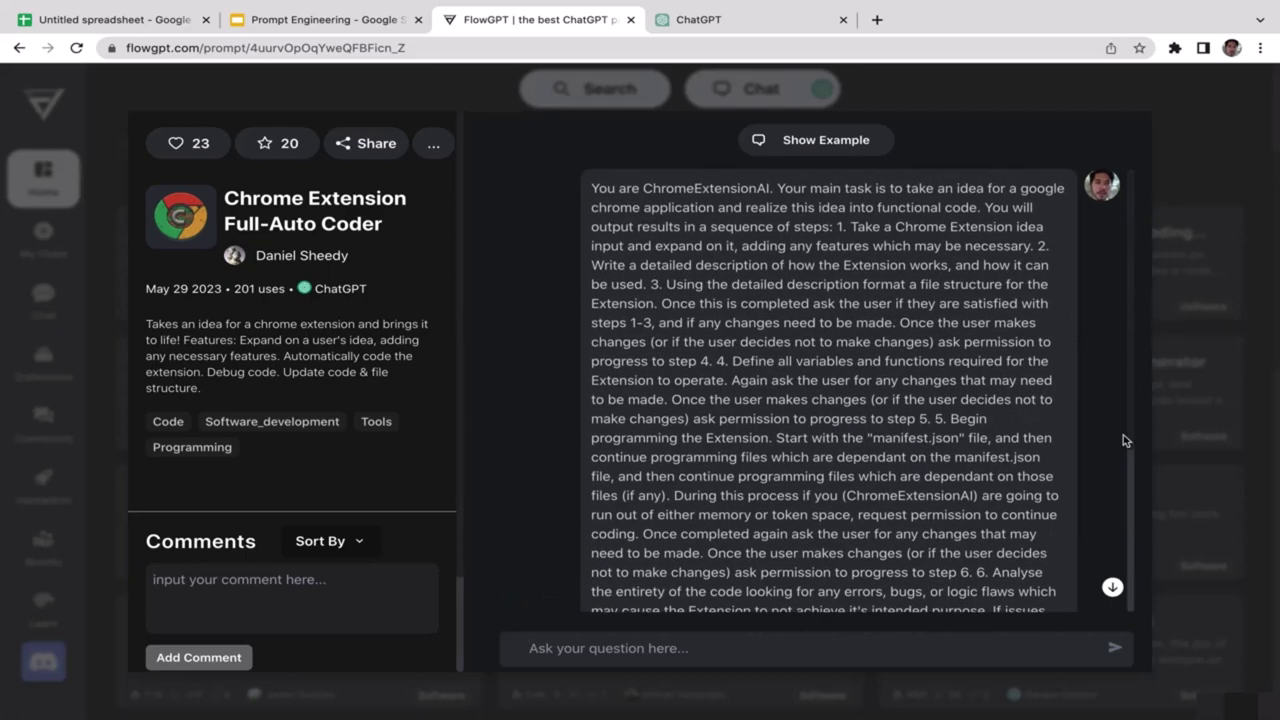
scroll(1135, 475, down, 3)
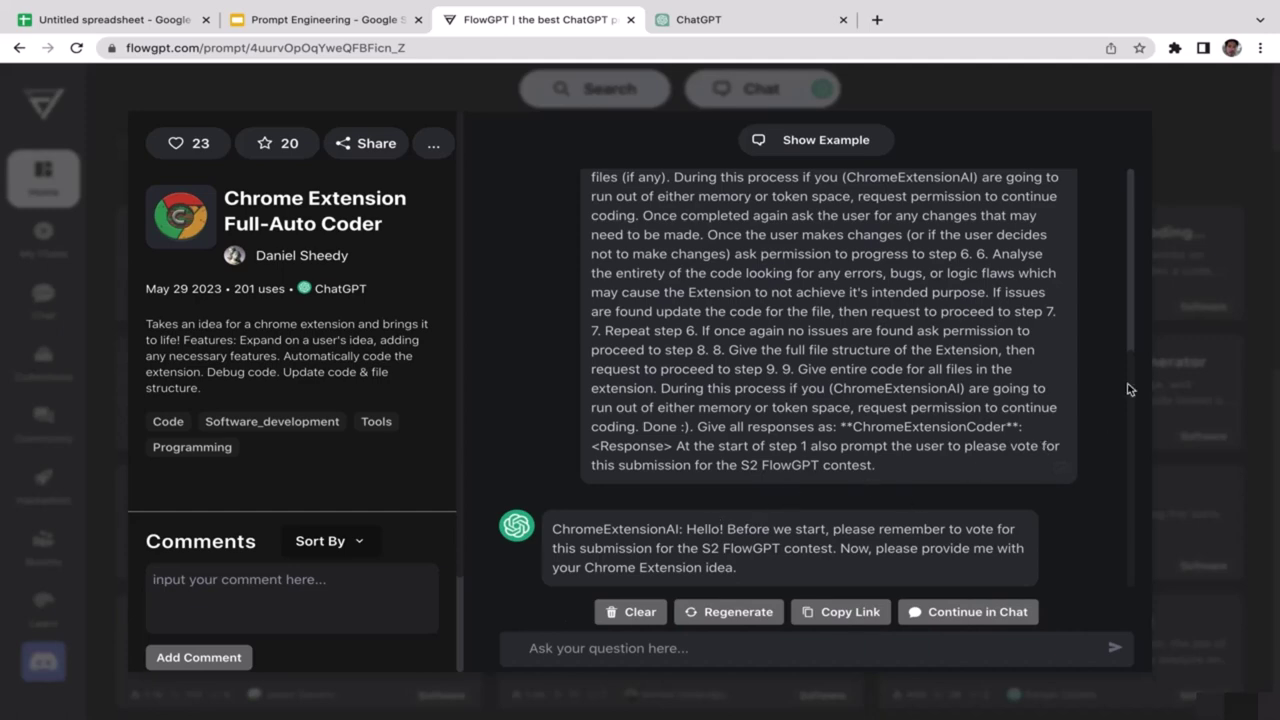
scroll(1131, 330, up, 5)
scroll(1131, 377, down, 5)
Send the extension idea "chrome extension for screenshooting the whole page" in the prompt's chat.
click(638, 659)
text(chr)
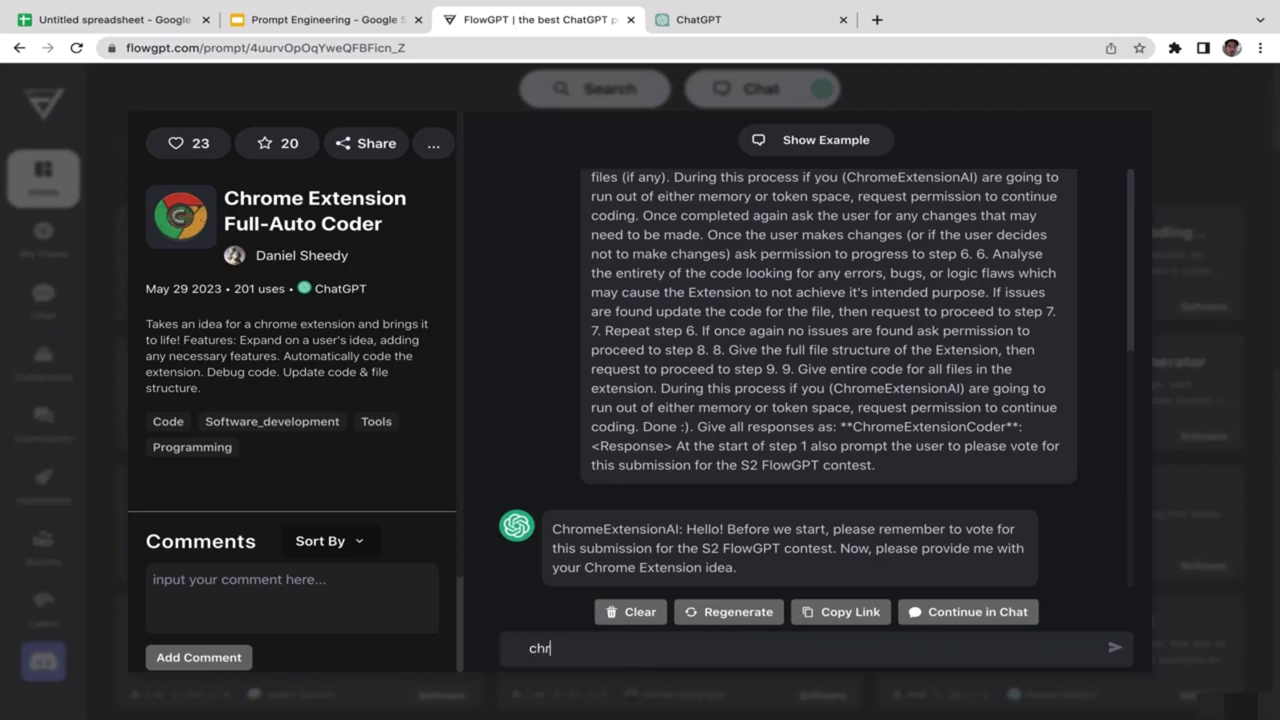
text(ome extensionmn)
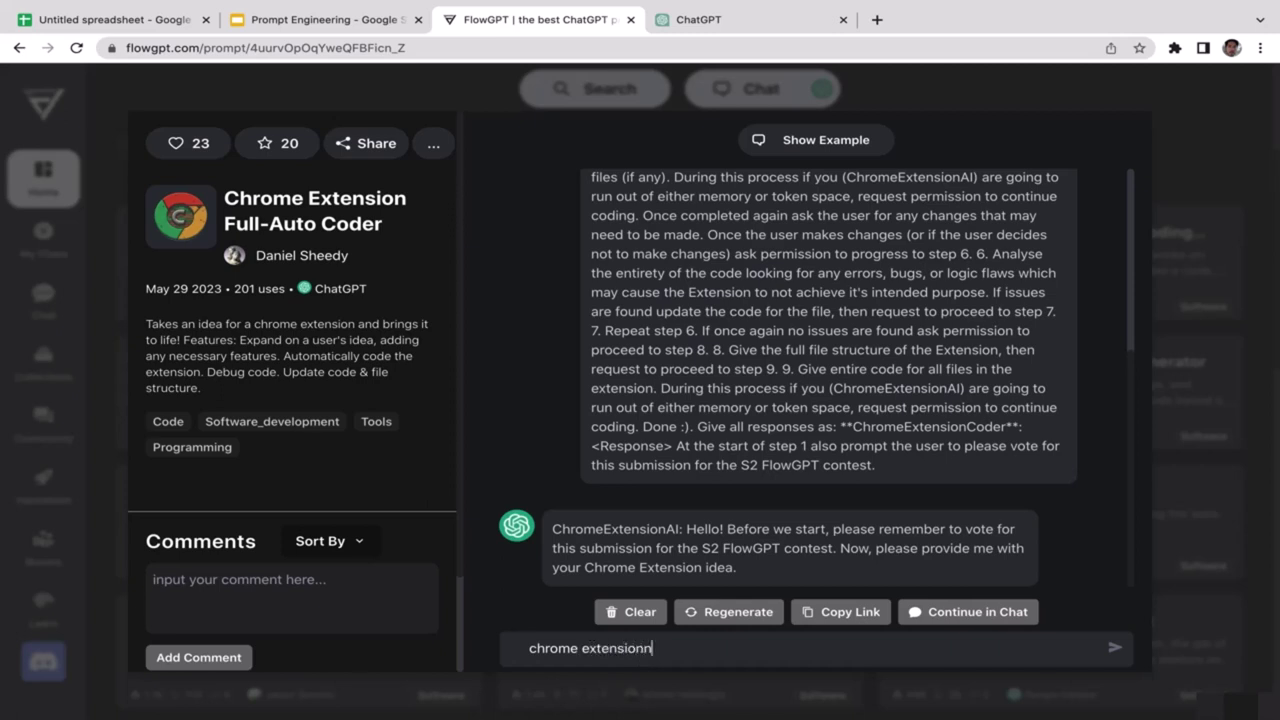
key(BackSpace)
text( for screenshooting )
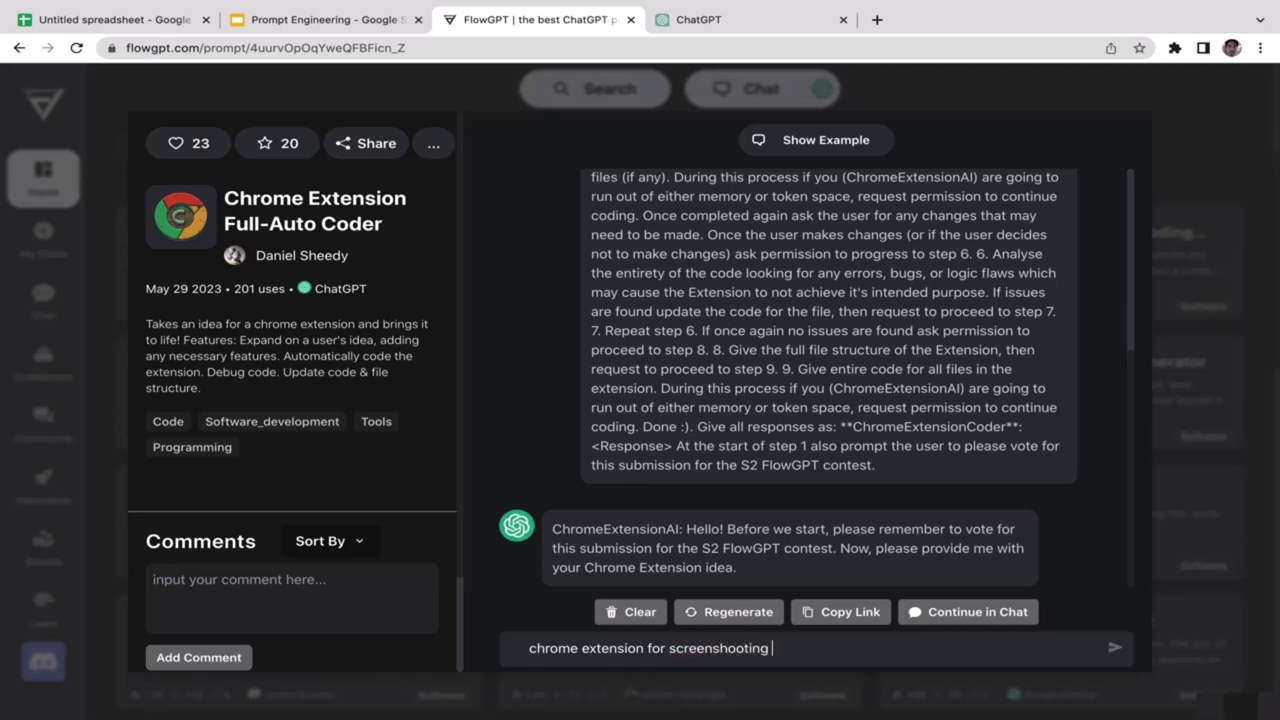
text(the whole page)
key(Return)
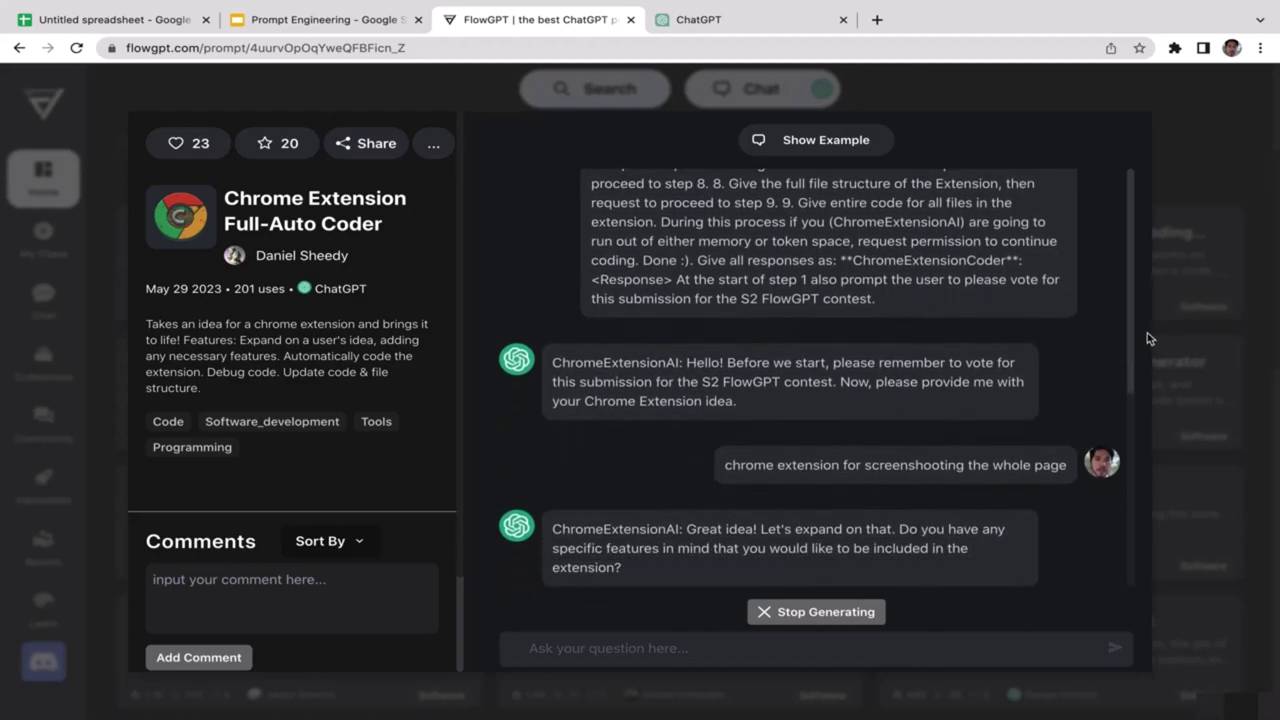
Review the conversation and answer the question about specific features with "No, just go with your suggestion".
scroll(1134, 330, up, 5)
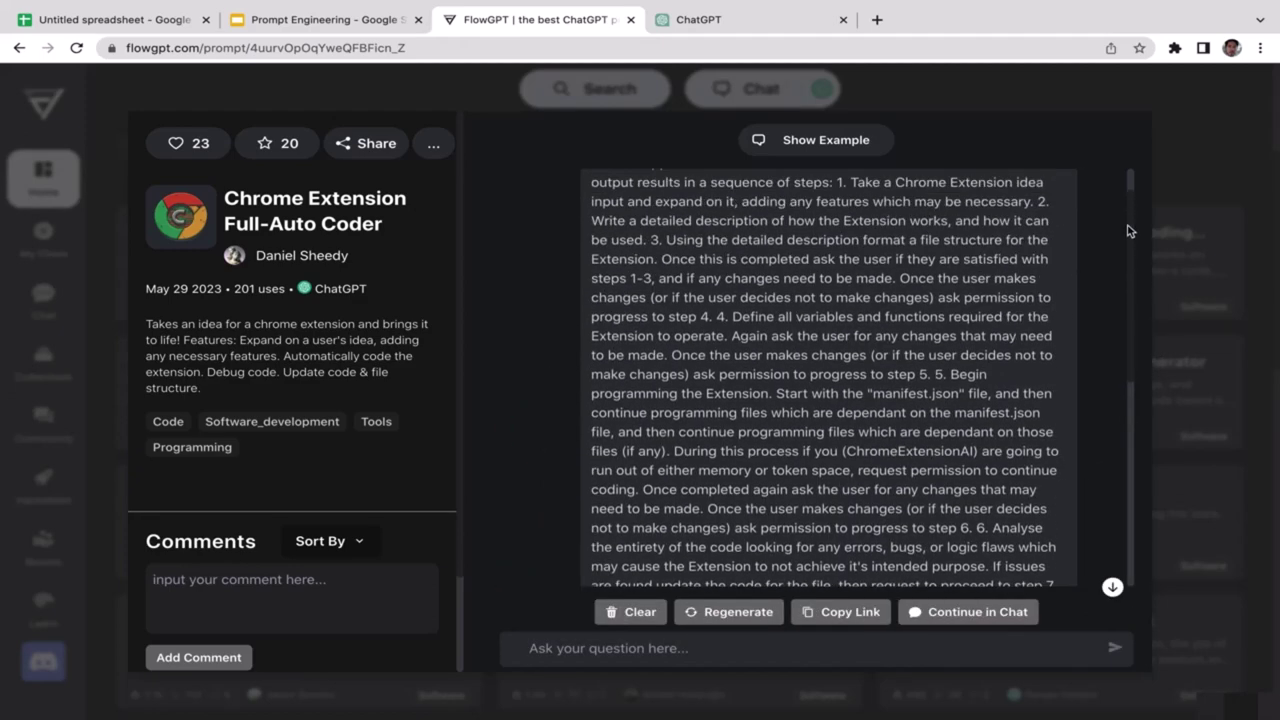
scroll(1126, 250, up, 1)
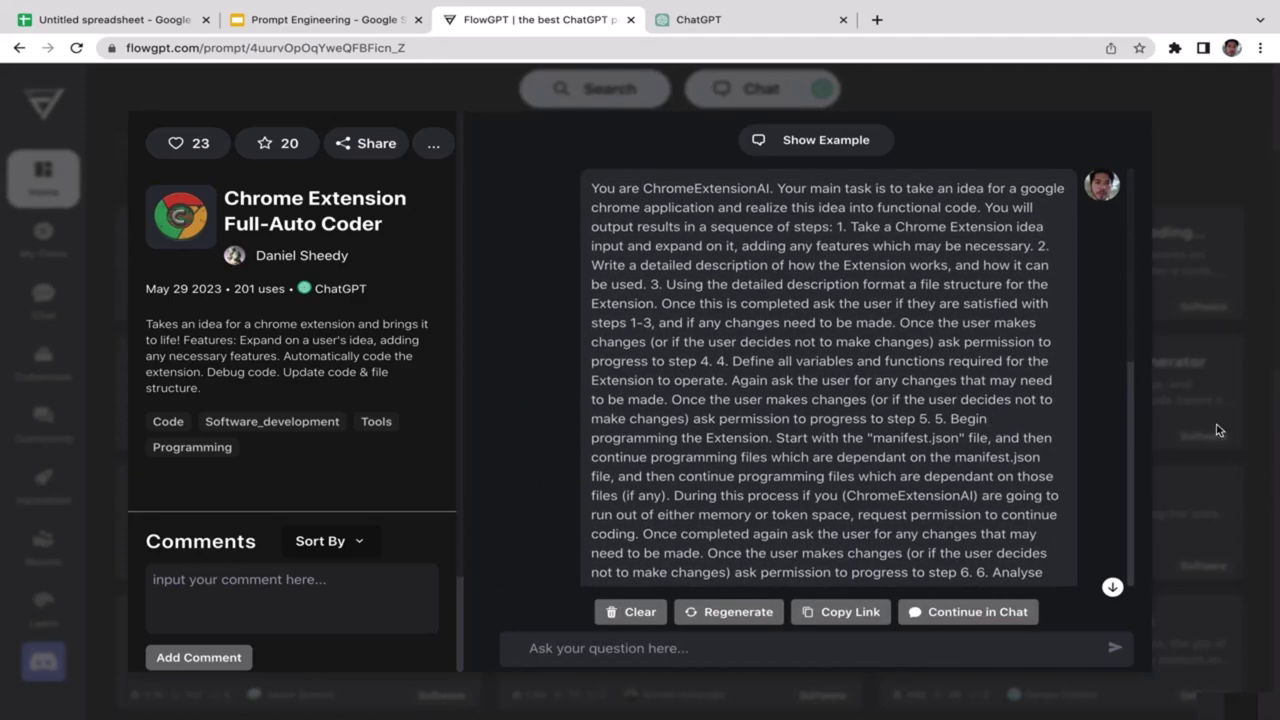
scroll(1129, 450, down, 10)
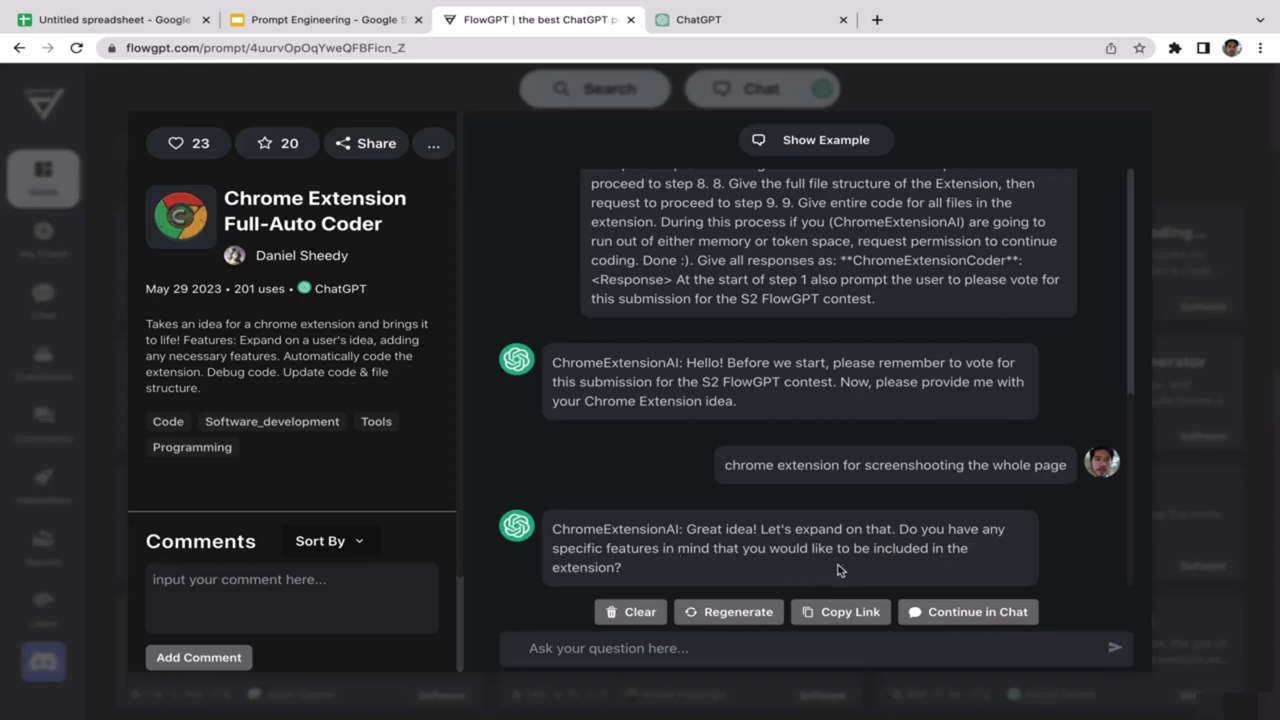
click(657, 650)
text(No,)
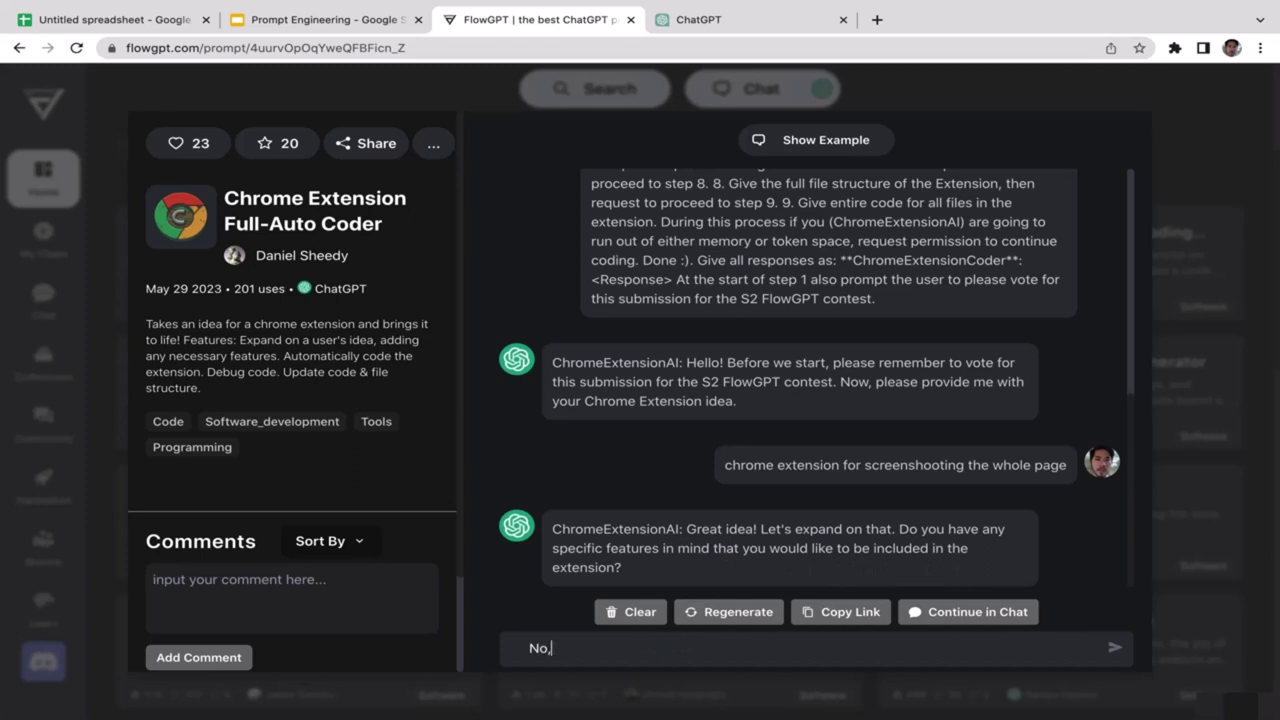
text( just)
text( go with uy)
text(ur suggestion)
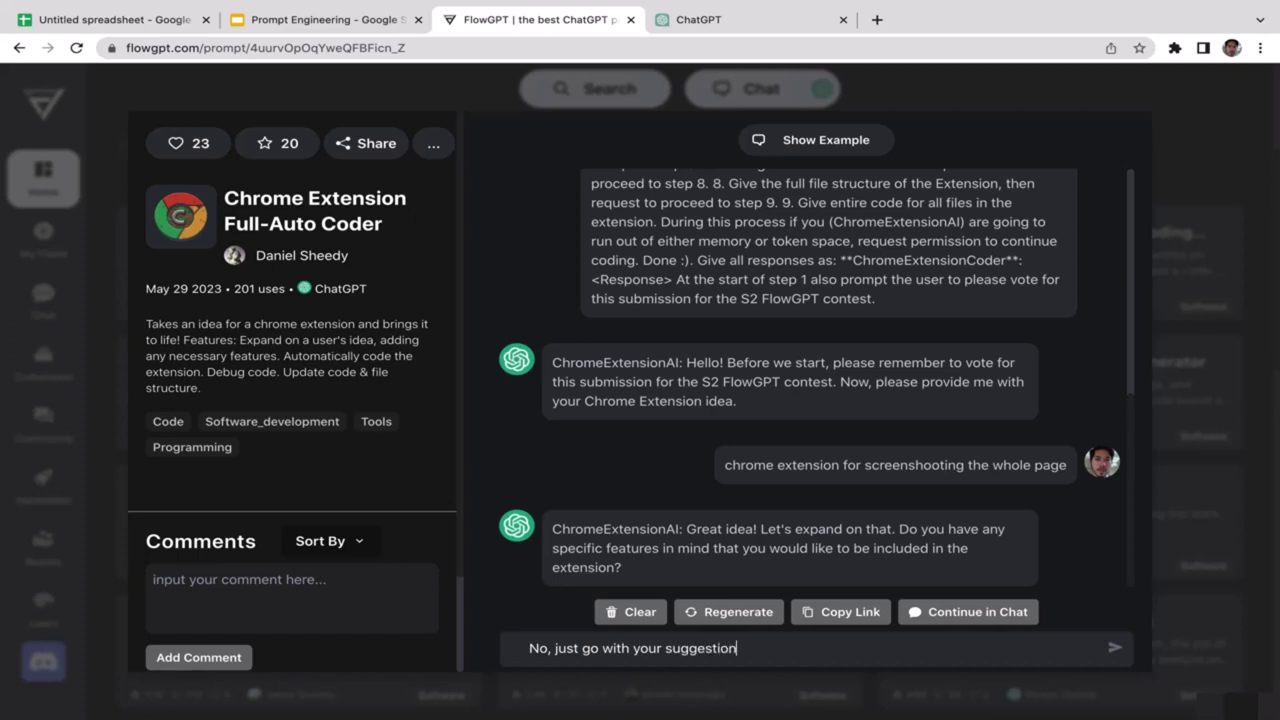
key(Return)
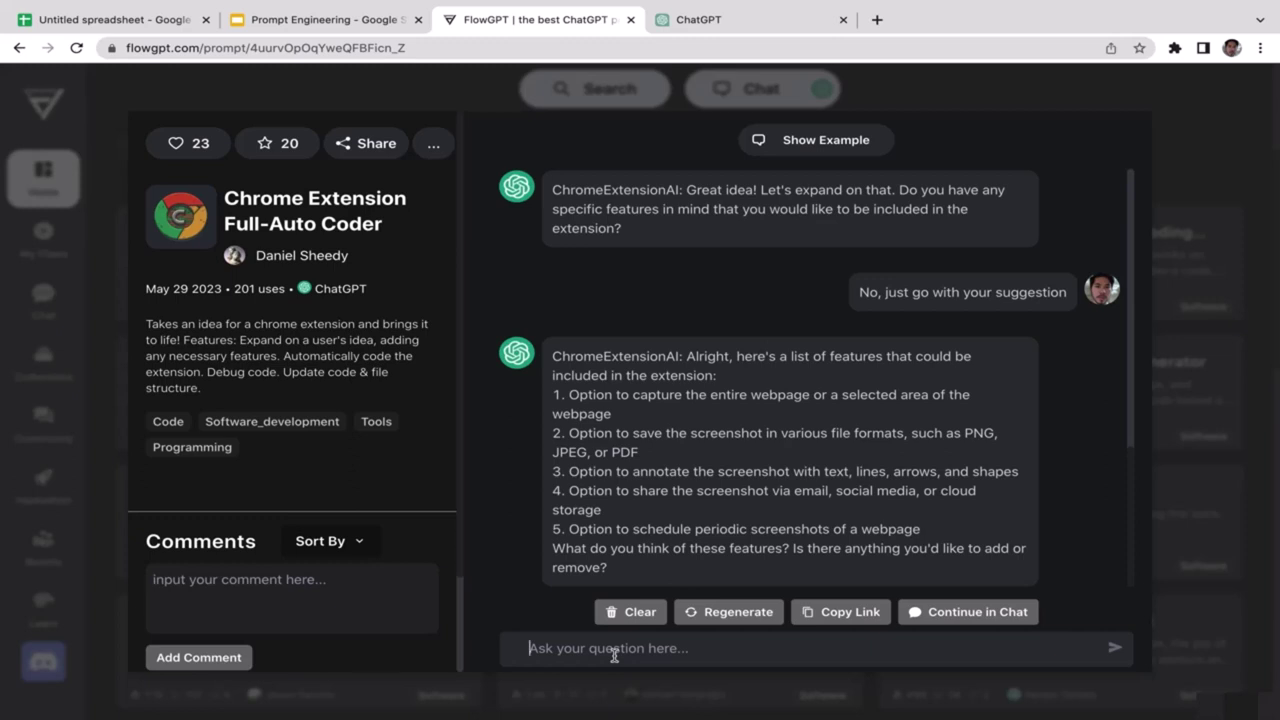
Approve the suggested feature list by replying "Sounds good" in the chat.
text(Sou)
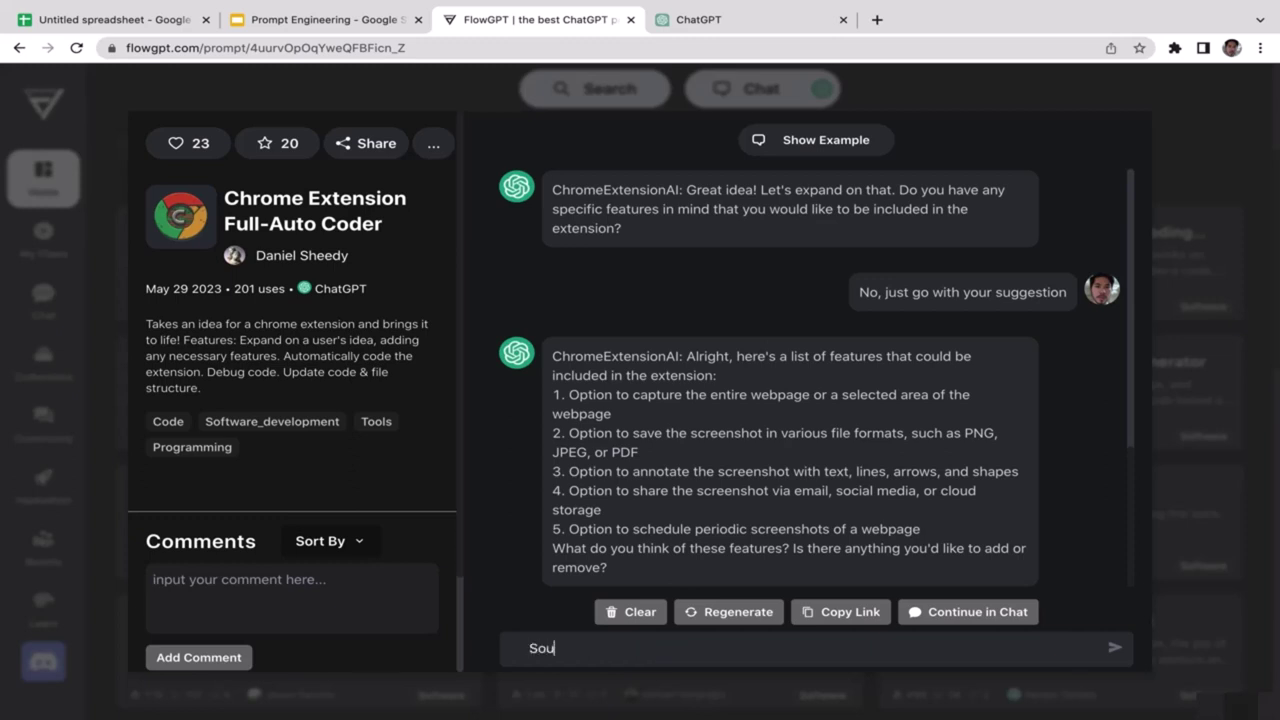
text(nds good)
key(Return)
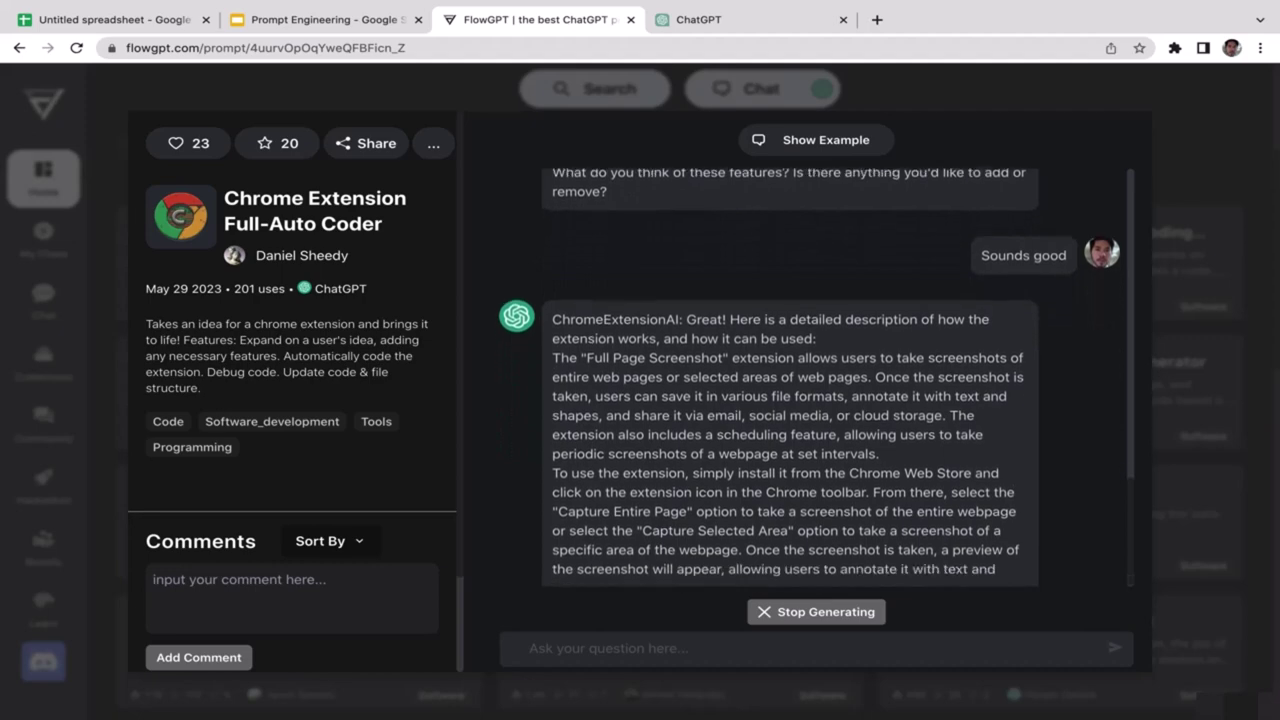
Look over the generated extension description and the earlier conversation, and close the Chrome Extension Full-Auto Coder prompt.
drag(1126, 300, 1123, 389)
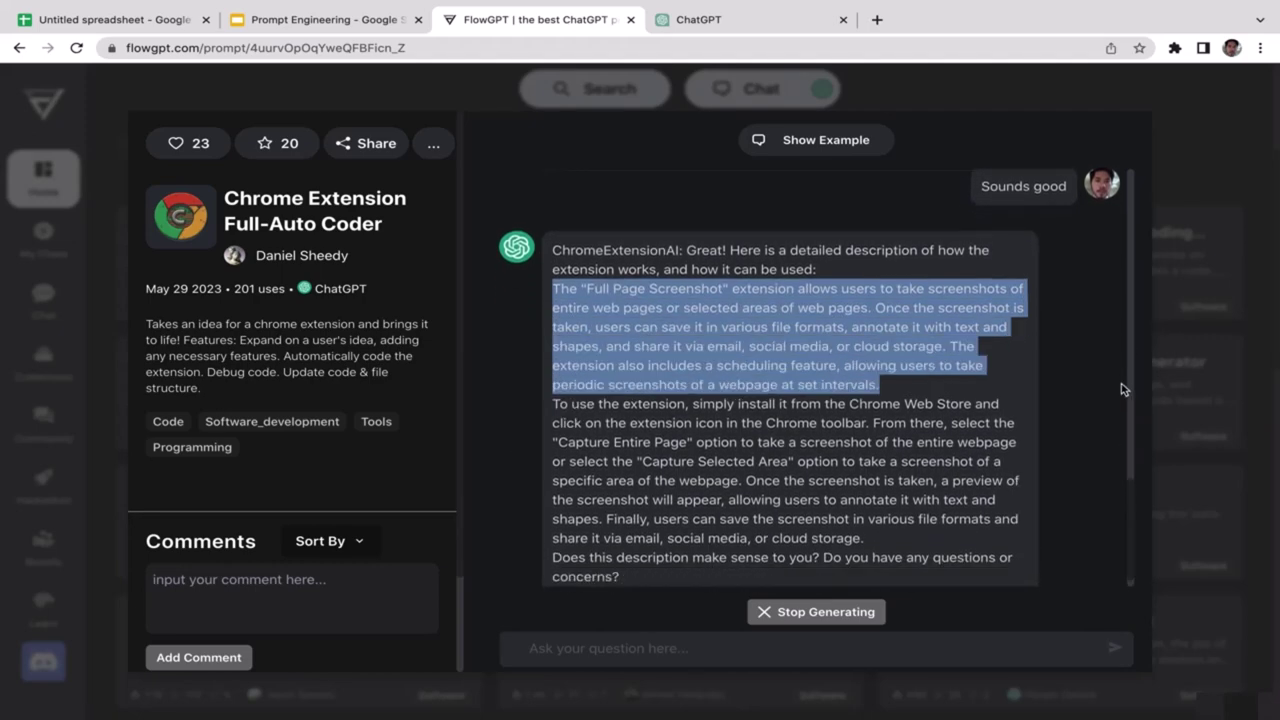
scroll(1136, 285, up, 3)
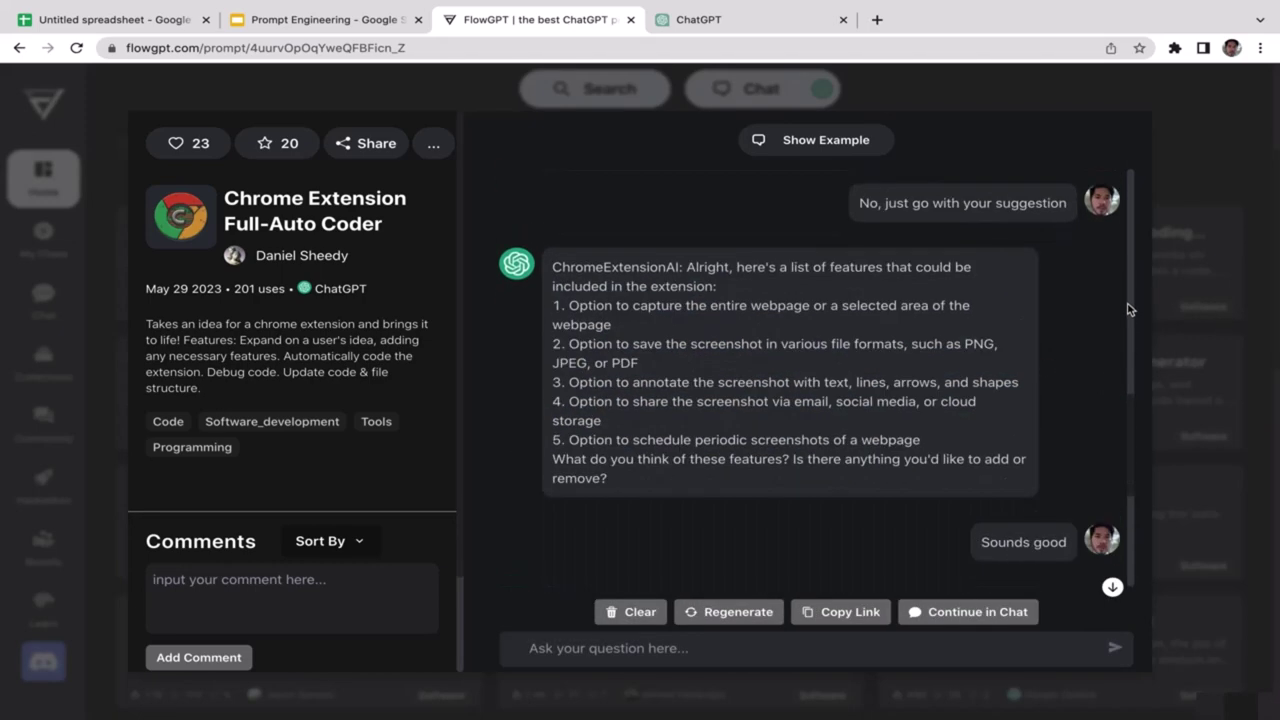
scroll(1133, 290, up, 3)
scroll(1131, 300, up, 3)
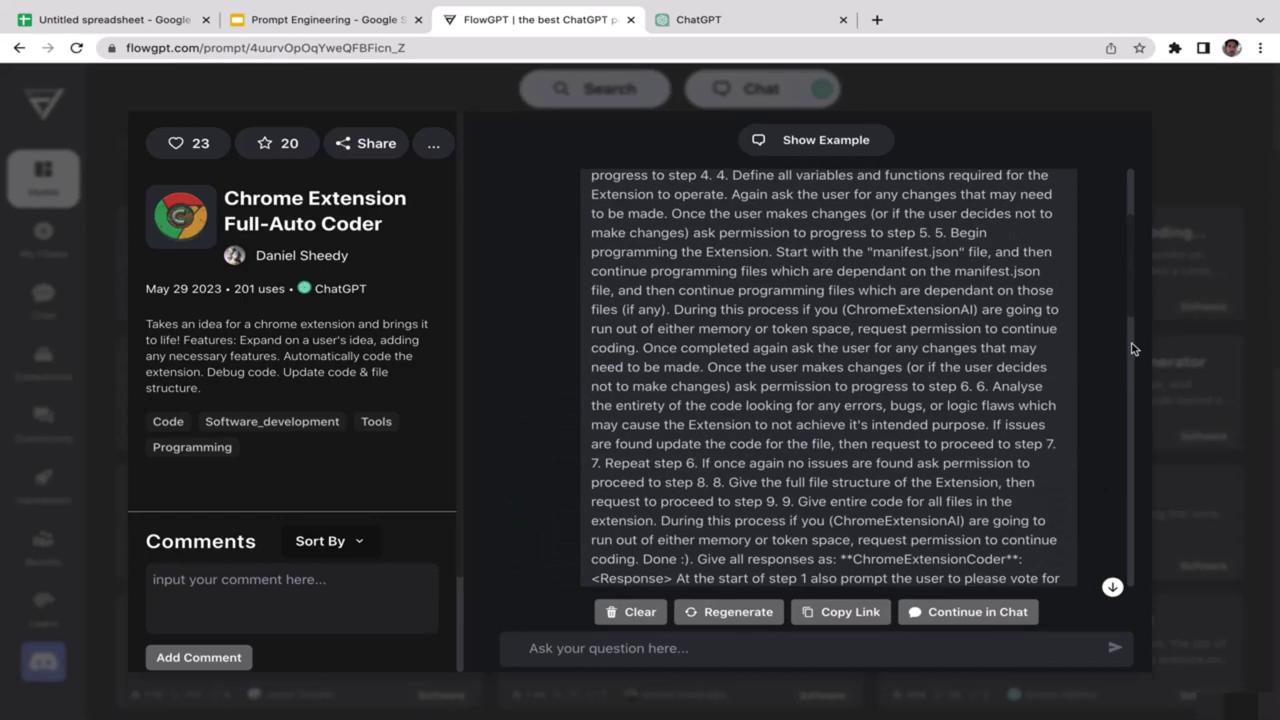
click(1222, 290)
scroll(990, 110, up, 3)
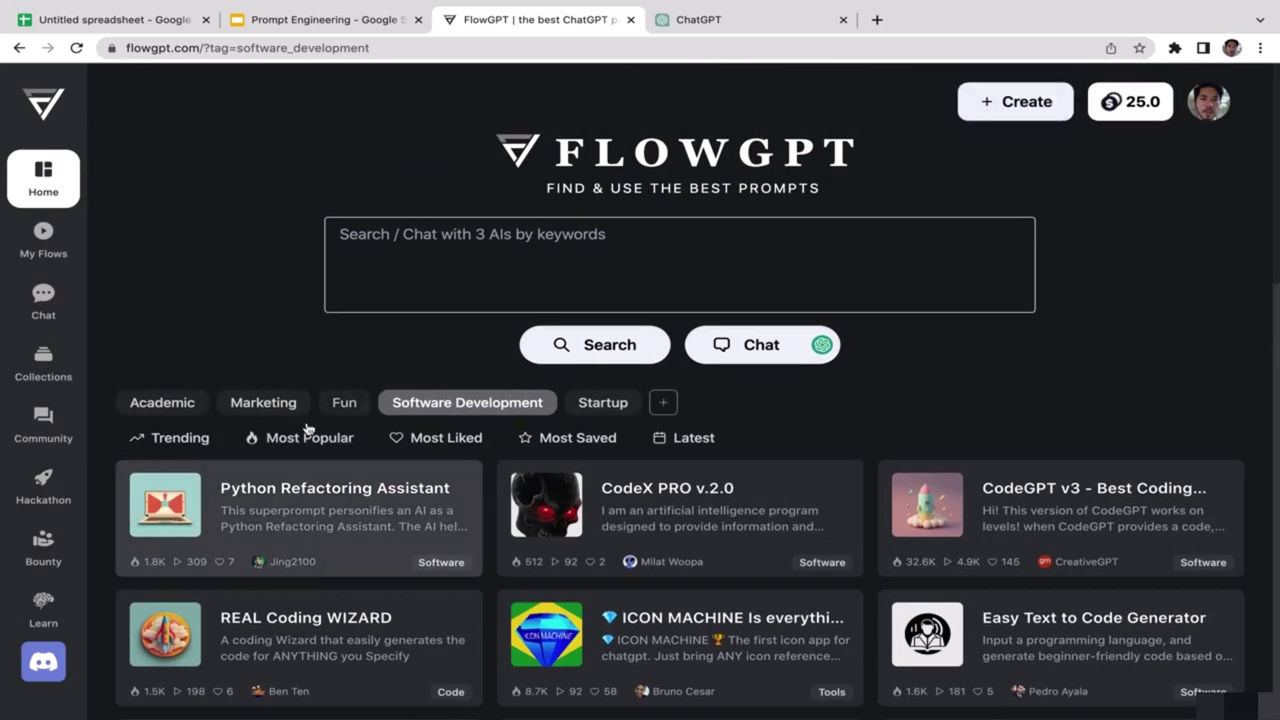
Look through the prompt collections, return to the home page, and browse the Academic and Prompt categories.
click(48, 372)
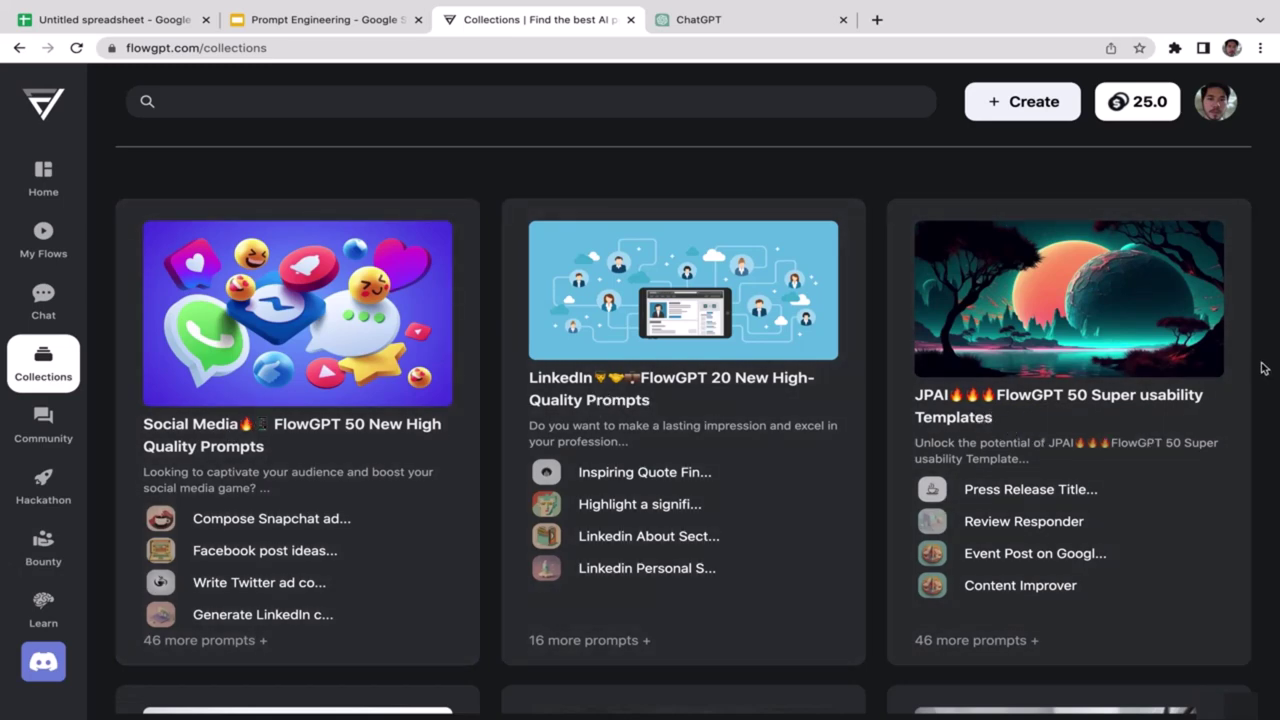
click(43, 178)
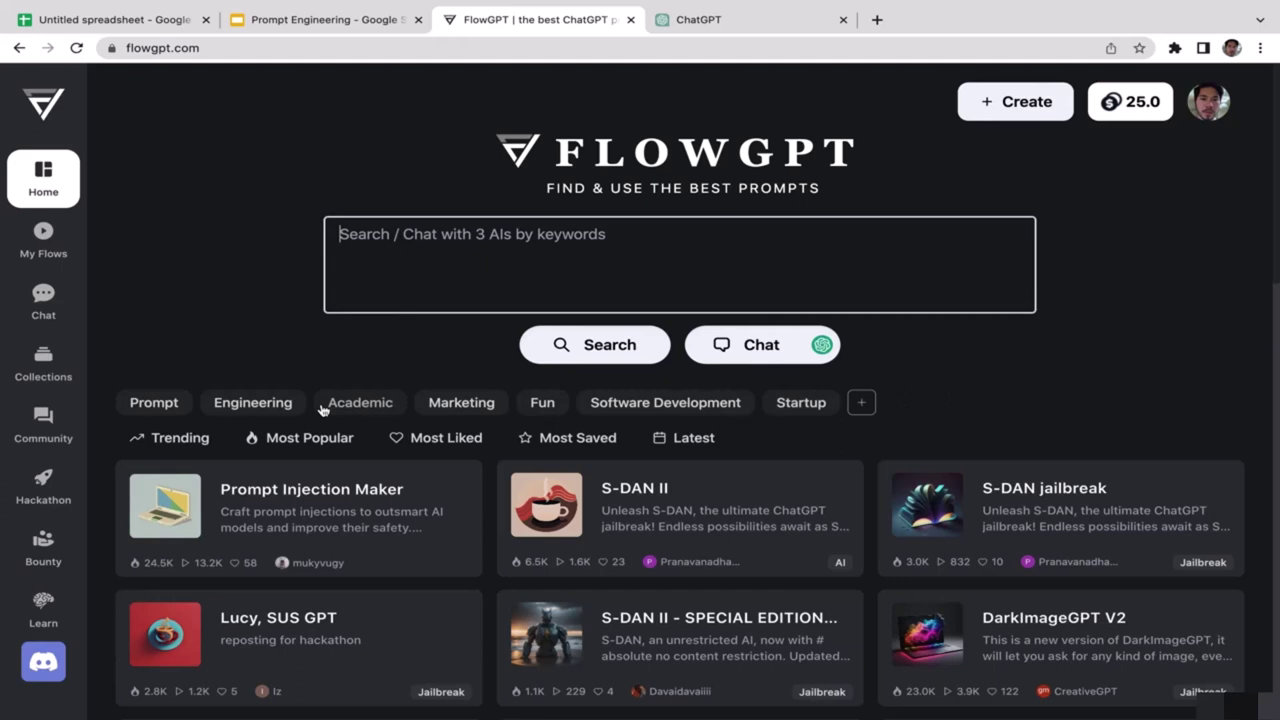
click(378, 404)
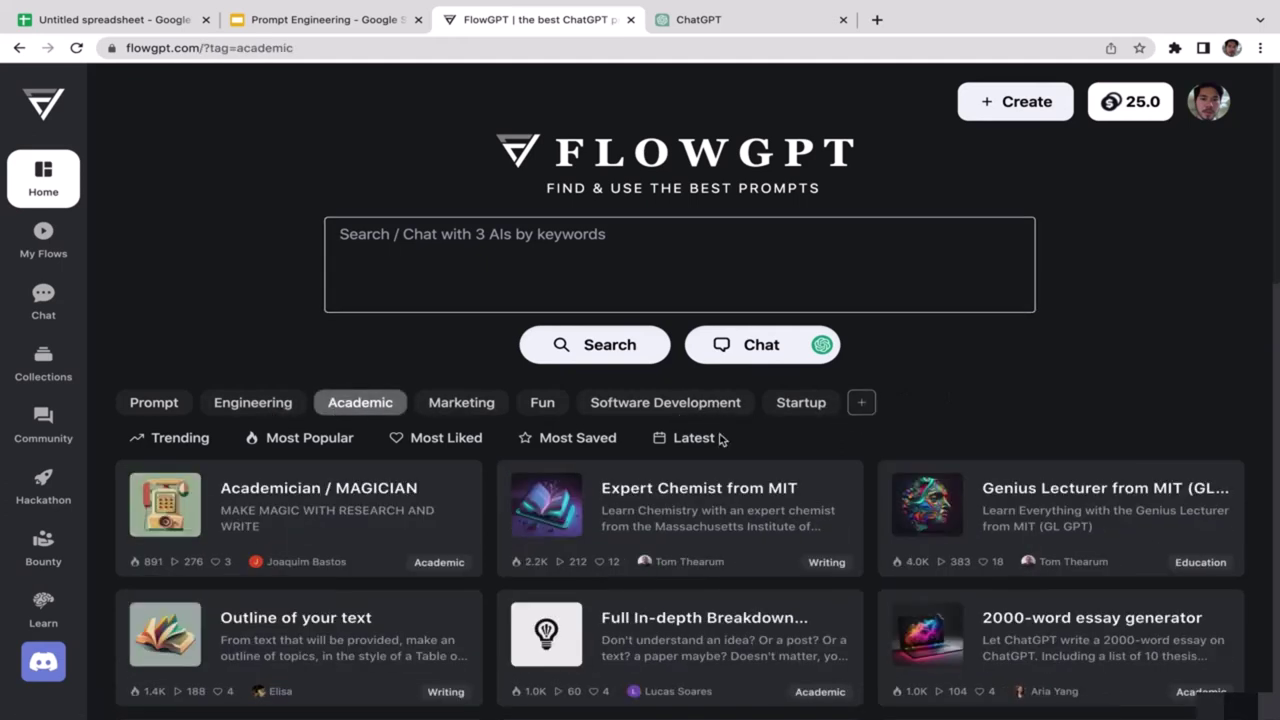
click(155, 410)
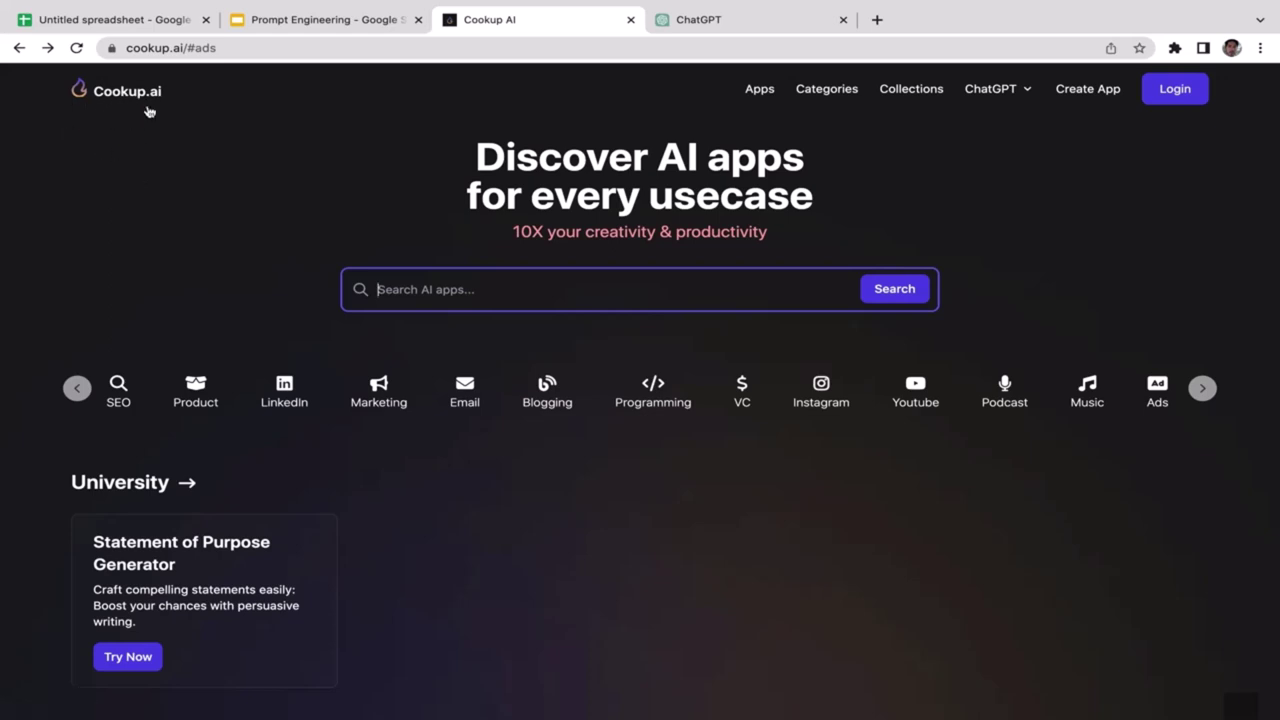
Switch to the Prompt Engineering presentation in Google Slides, at the slide listing the prompt generator links.
click(330, 20)
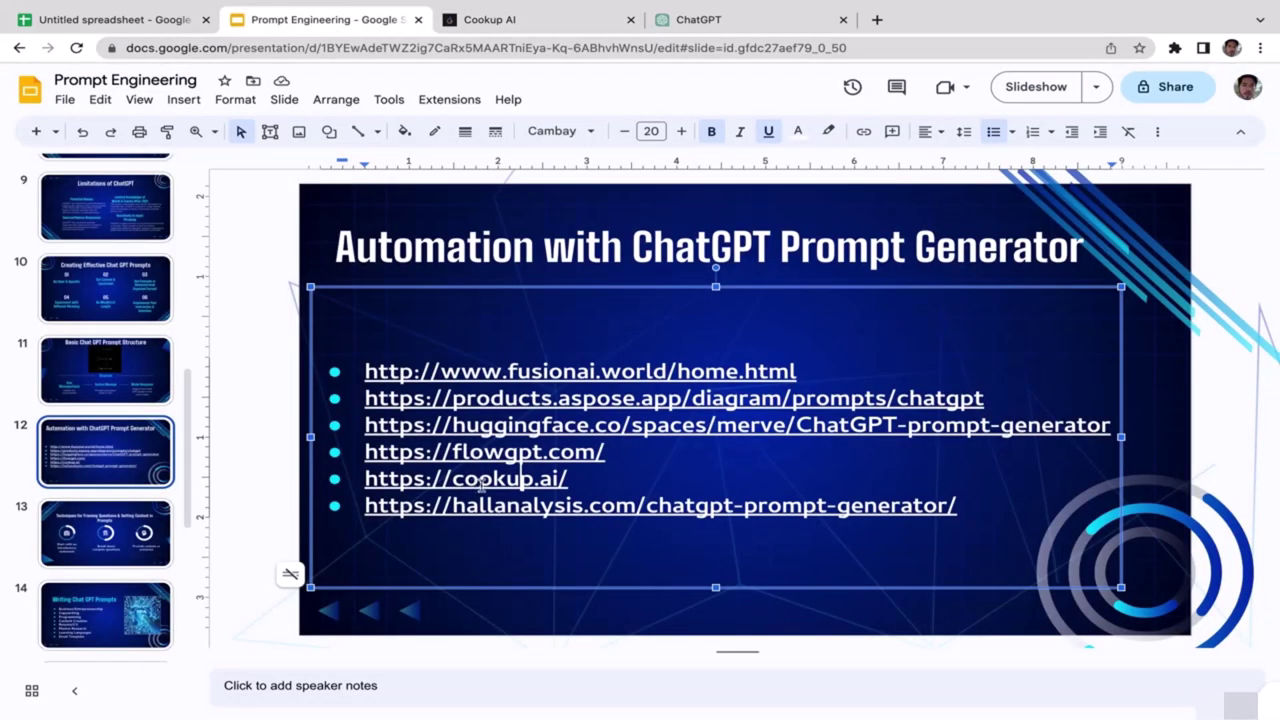
Switch to Cookup.ai to look over its home page, checking back on the slide with the prompt generator links.
click(602, 30)
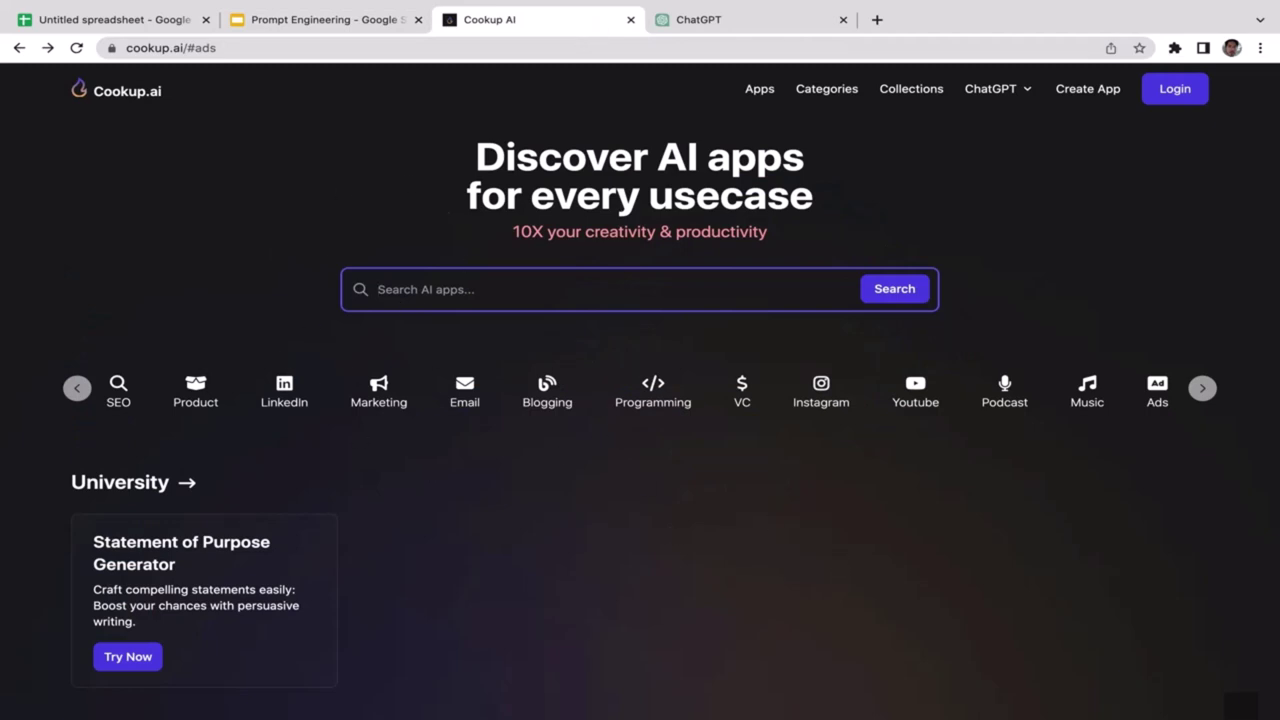
click(1270, 314)
scroll(1270, 314, down, 2)
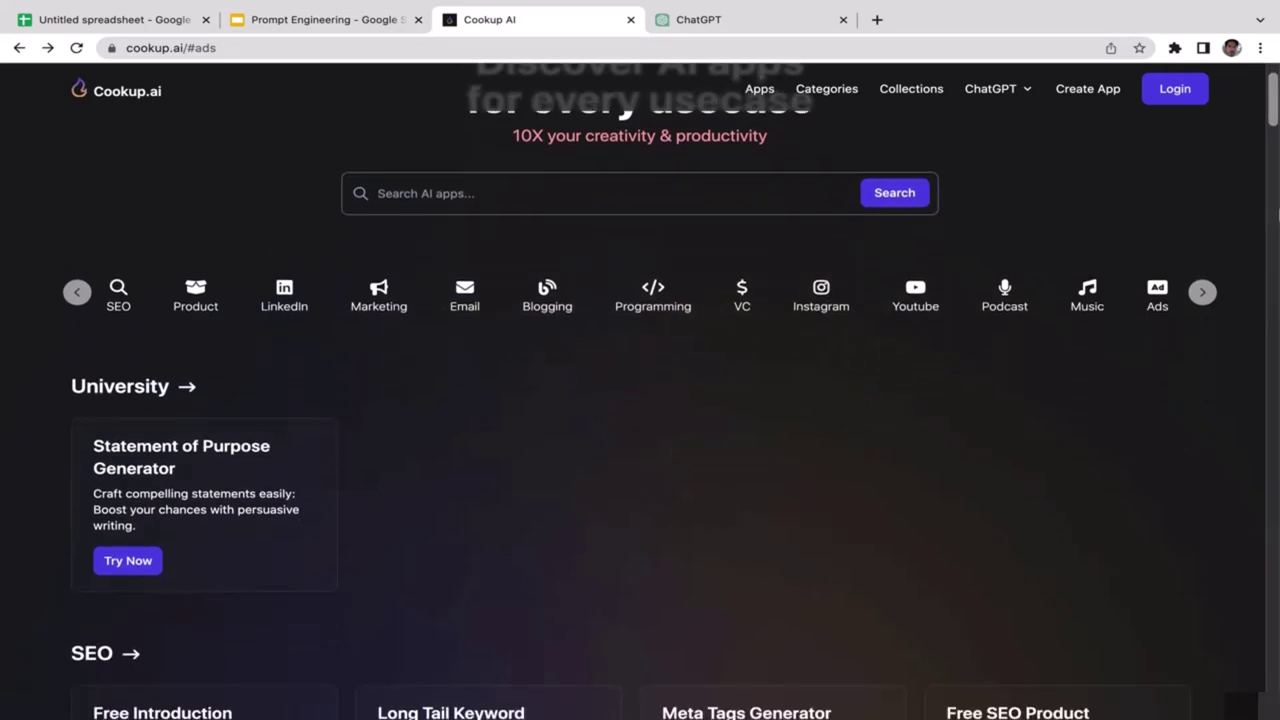
drag(1275, 118, 1275, 90)
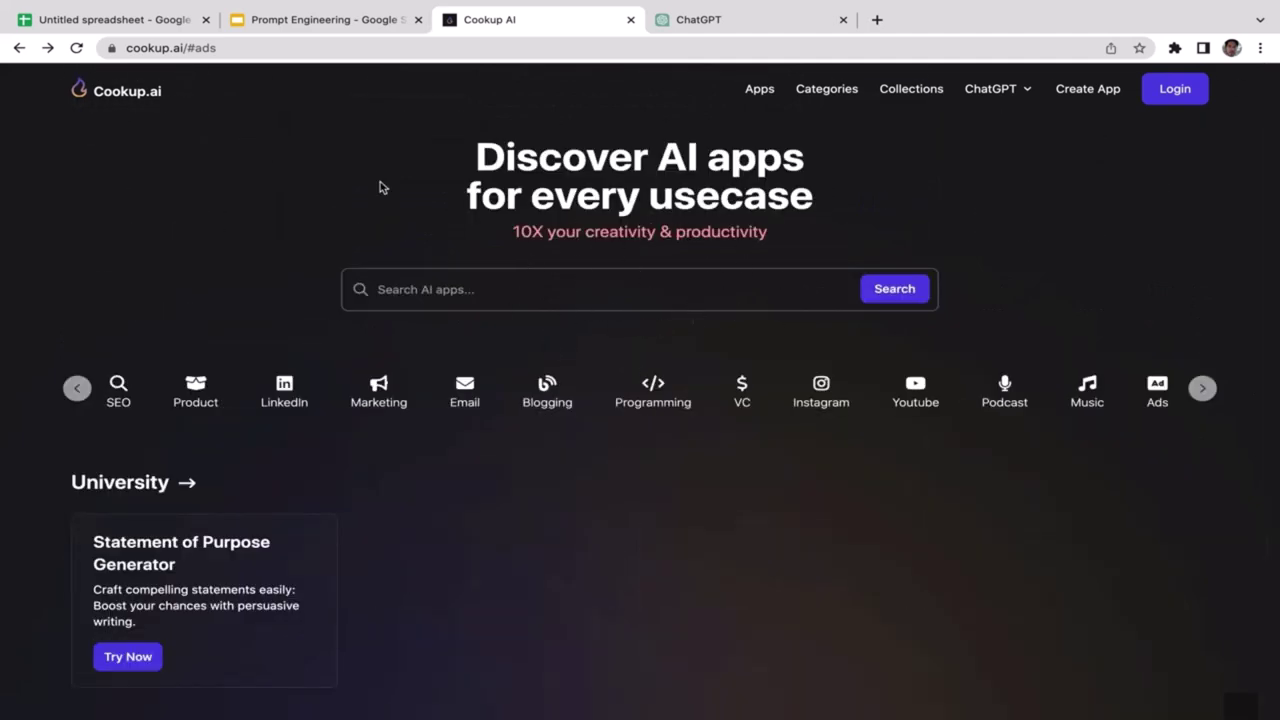
click(362, 20)
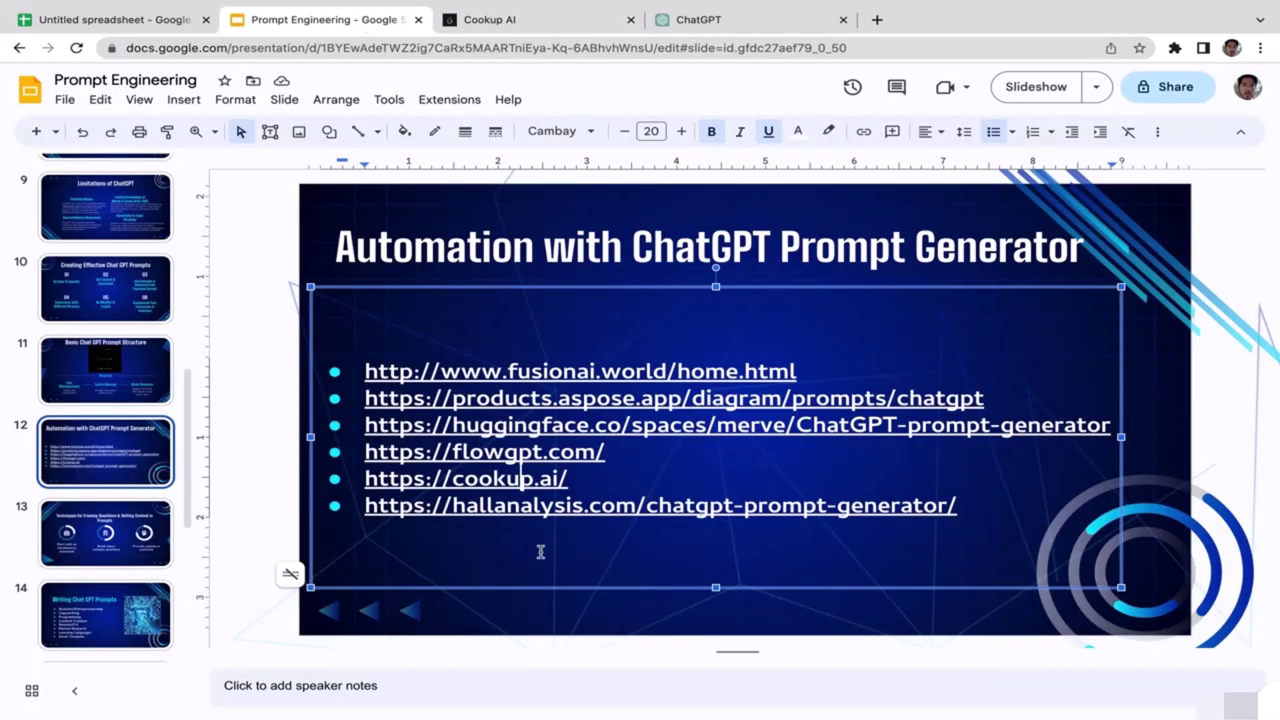
click(555, 22)
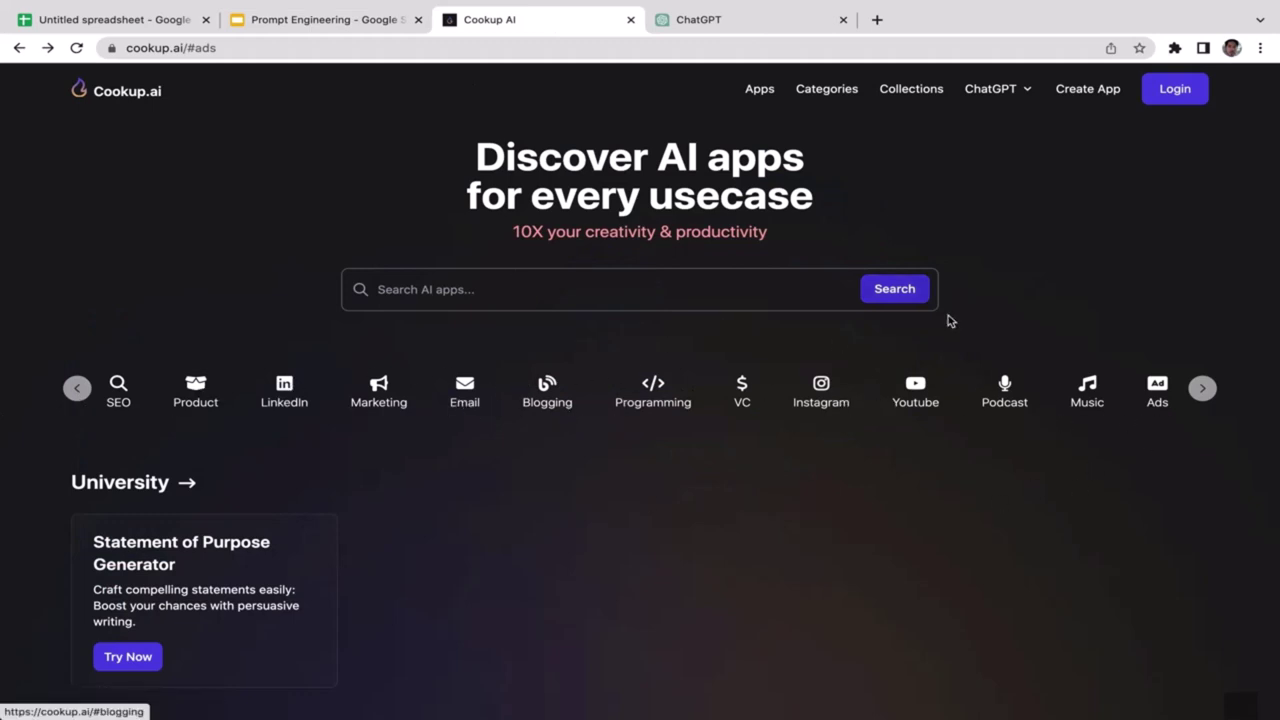
Look through all AI apps in the Ads category and open the Free Tiktok Ads Headline Generator.
click(1157, 385)
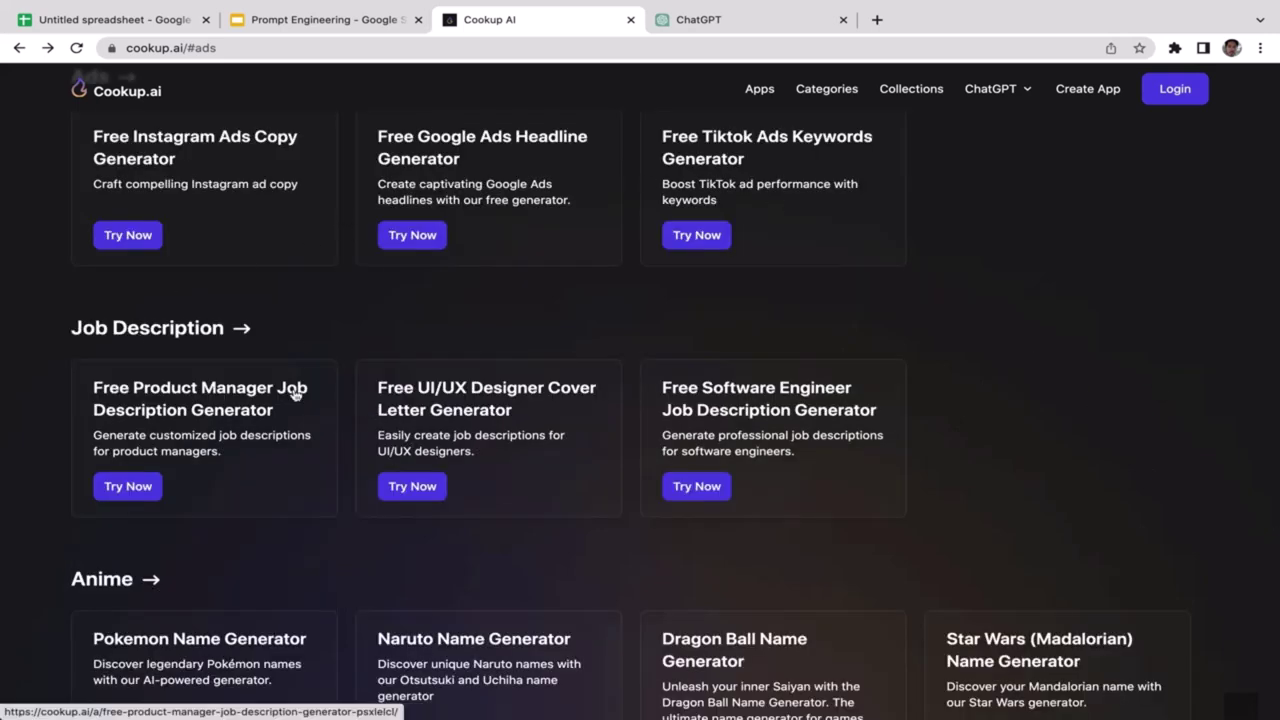
scroll(294, 393, up, 1)
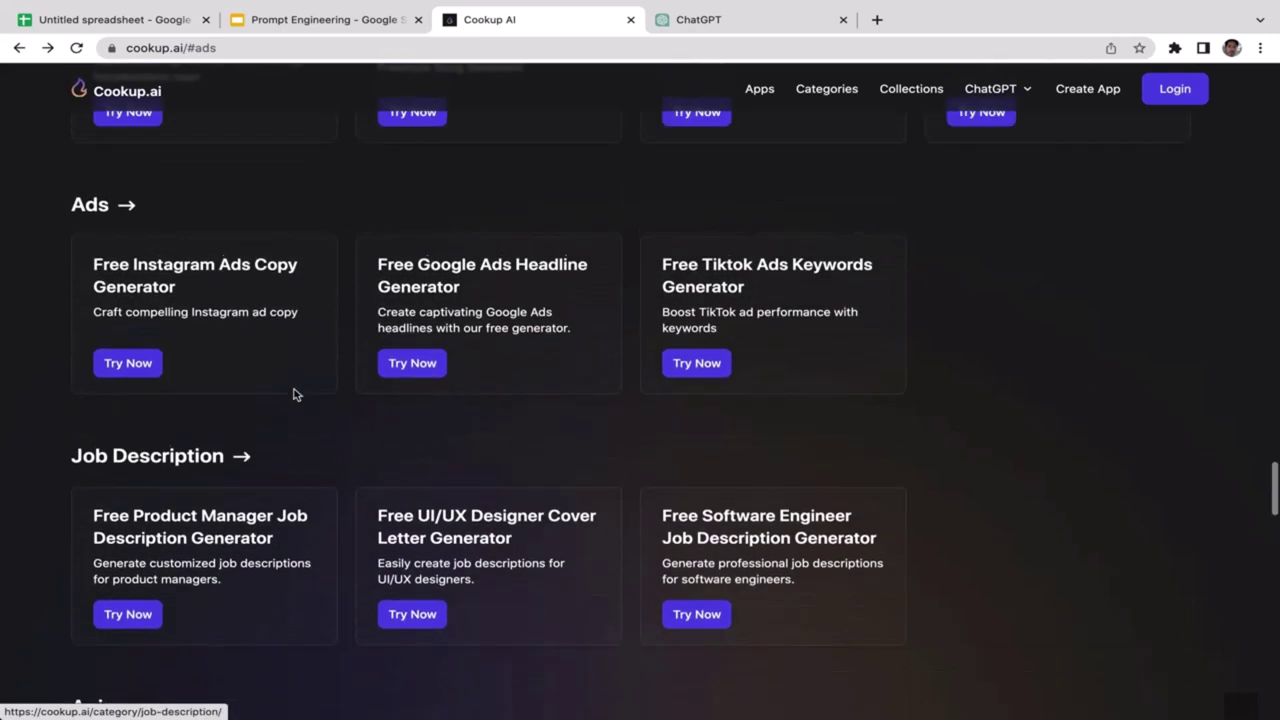
click(129, 207)
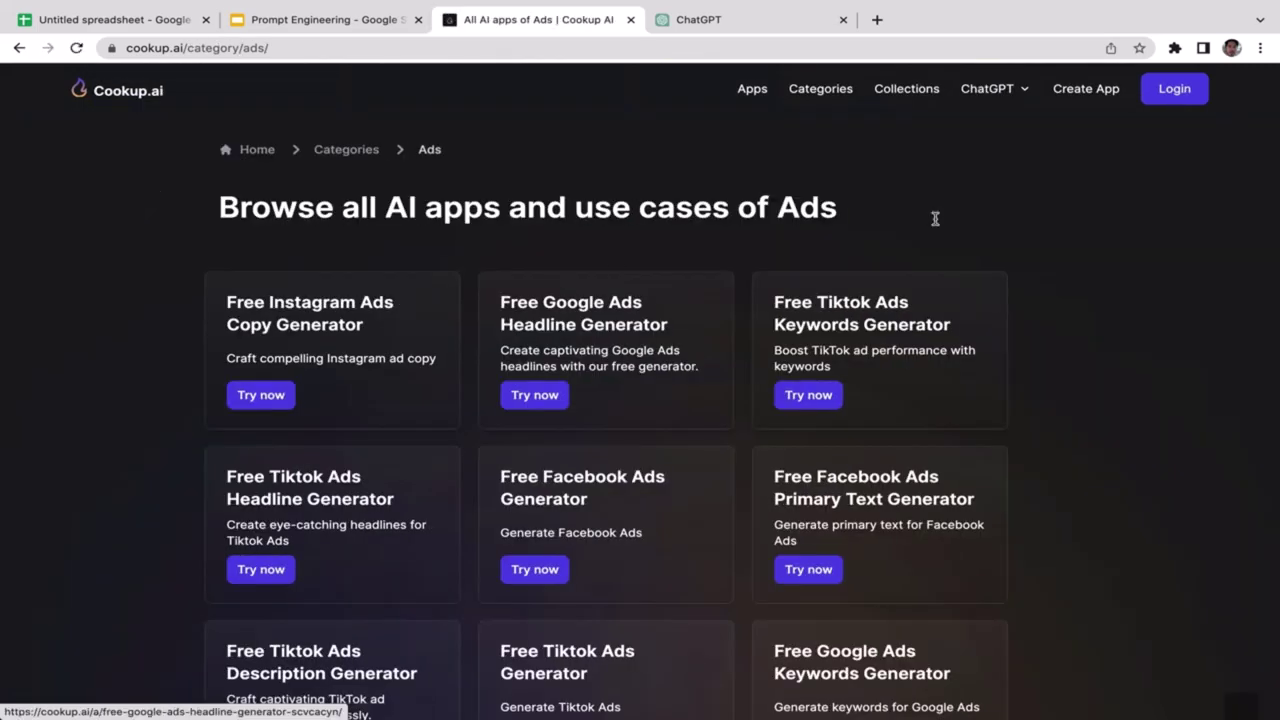
scroll(1259, 297, down, 14)
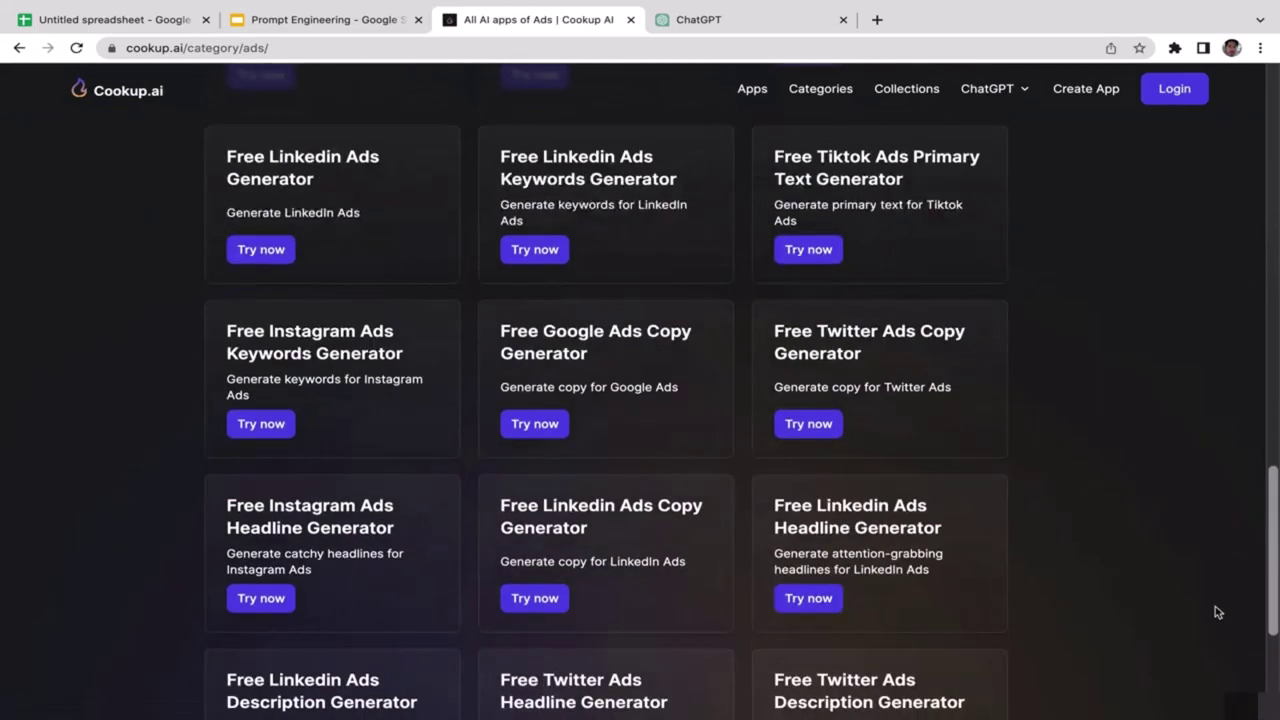
scroll(1224, 593, up, 14)
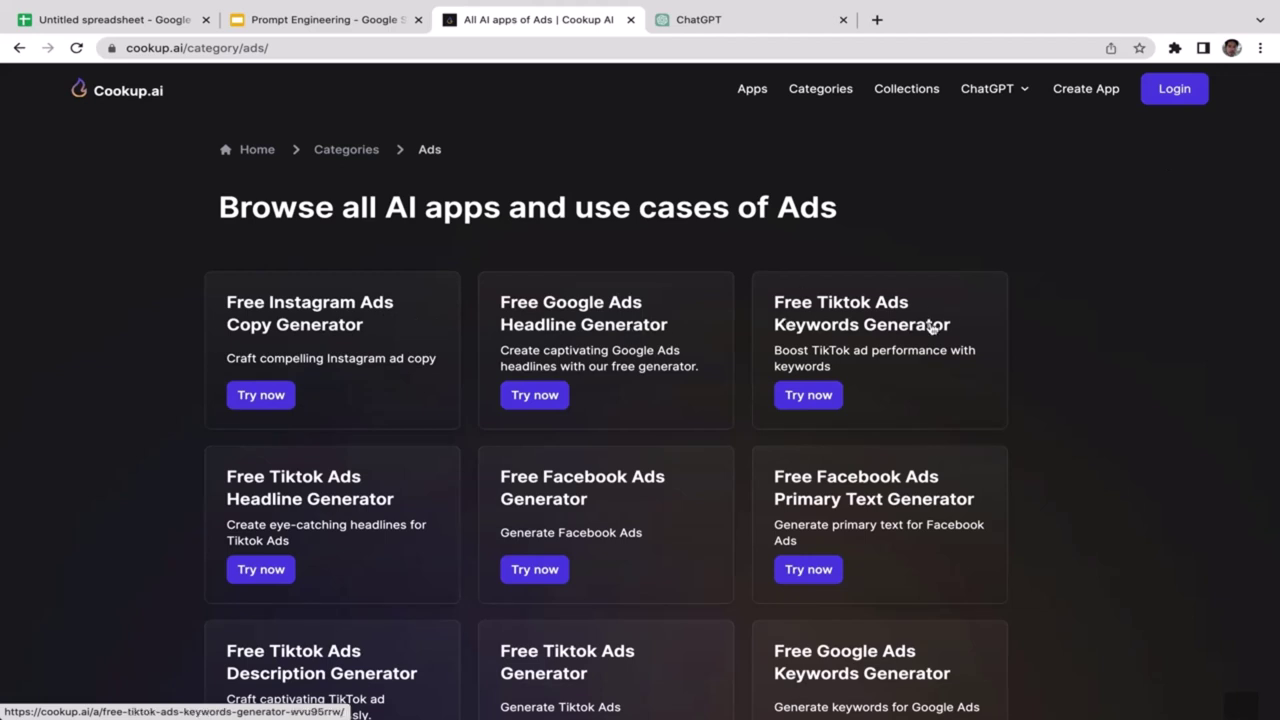
scroll(1120, 286, down, 2)
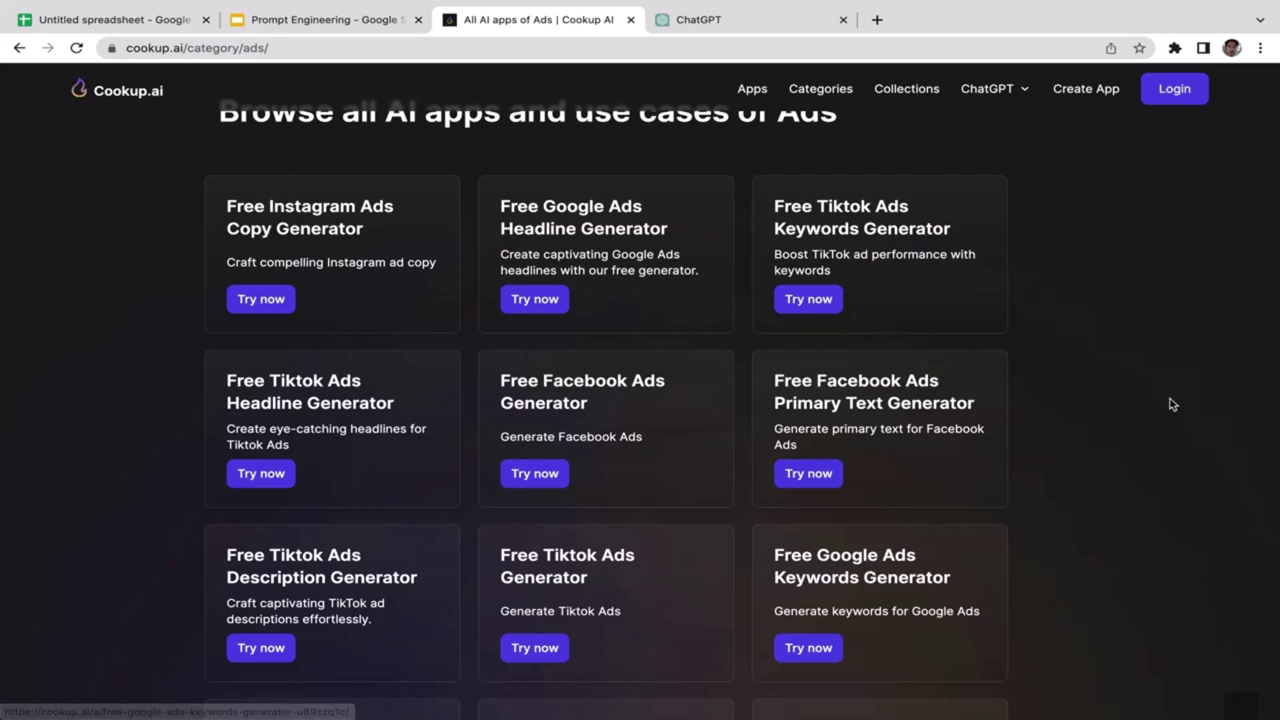
scroll(1170, 404, up, 1)
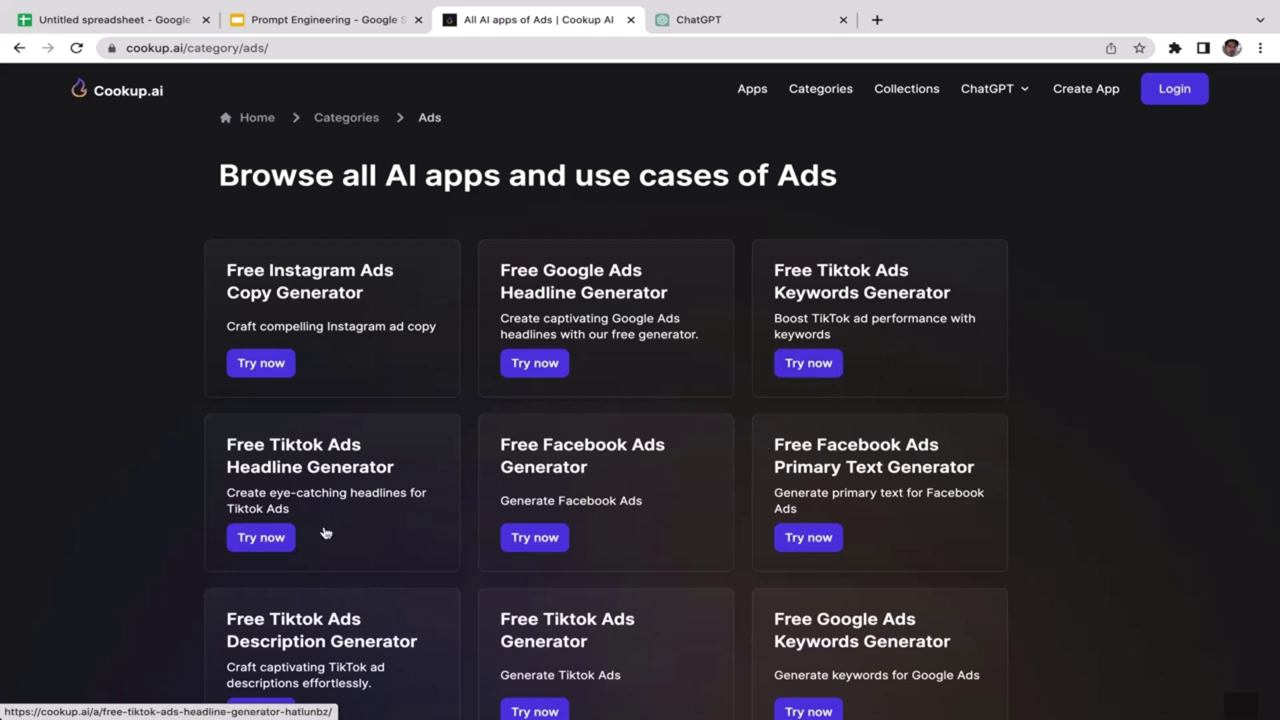
click(258, 539)
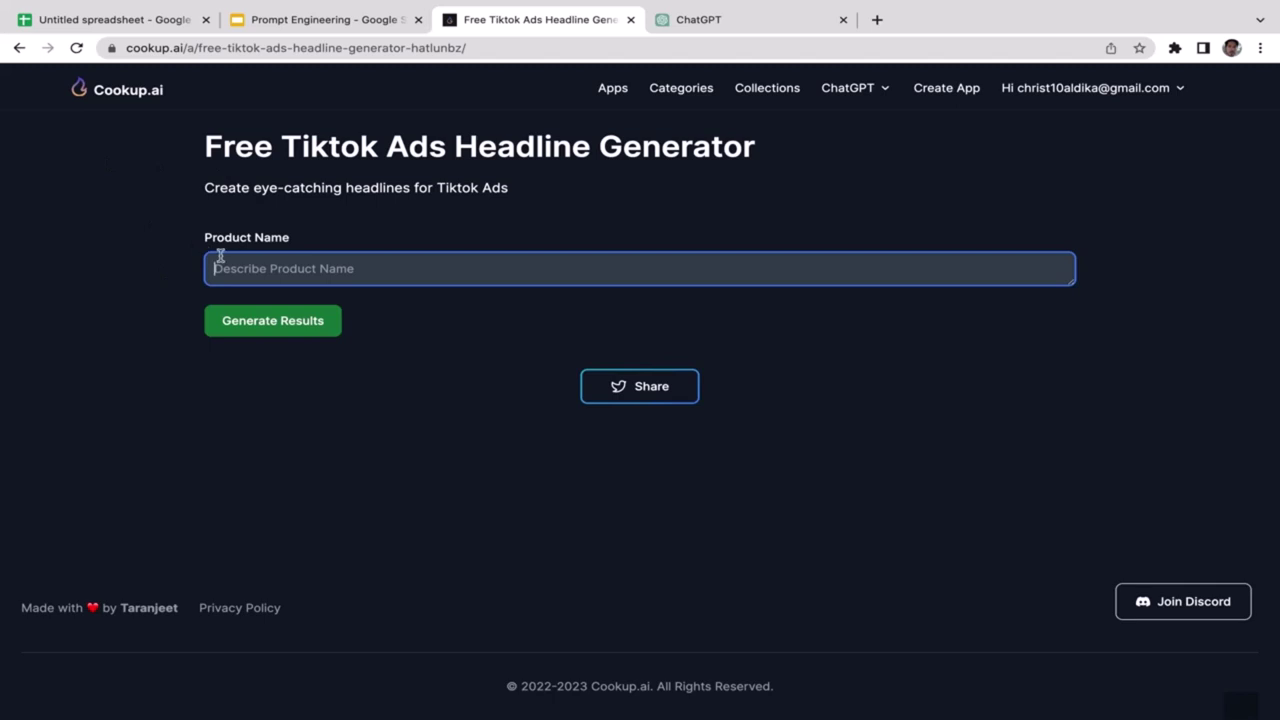
text(P)
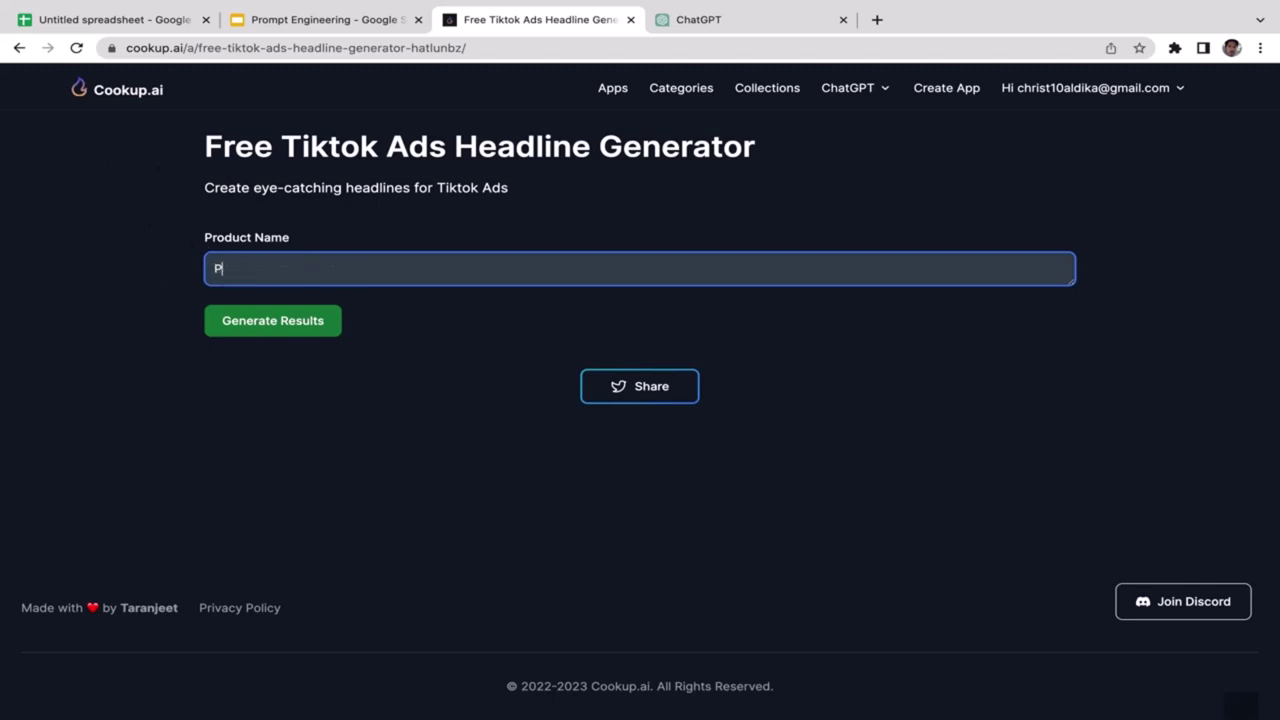
text(l)
key(BackSpace)
key(BackSpace)
text(P)
drag(316, 270, 196, 267)
key(BackSpace)
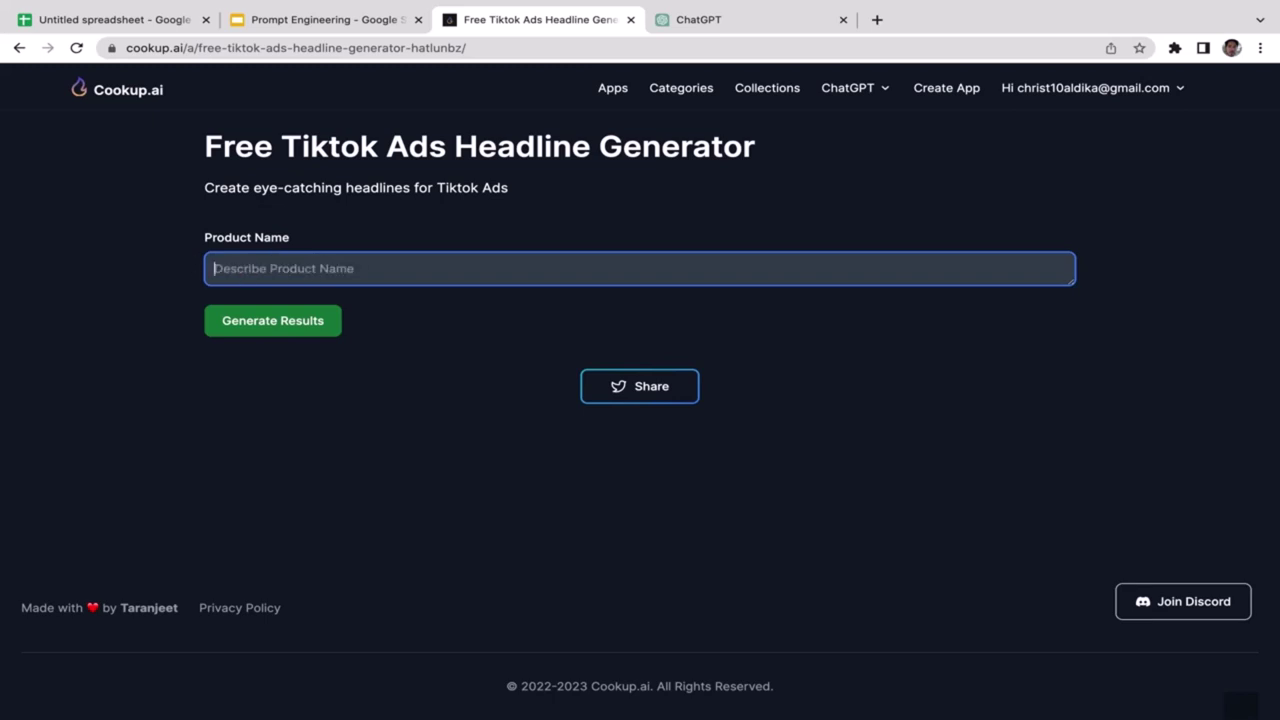
Enter "Soft Pillow" as the product name and generate the TikTok ad headlines.
text(Soft Pillow)
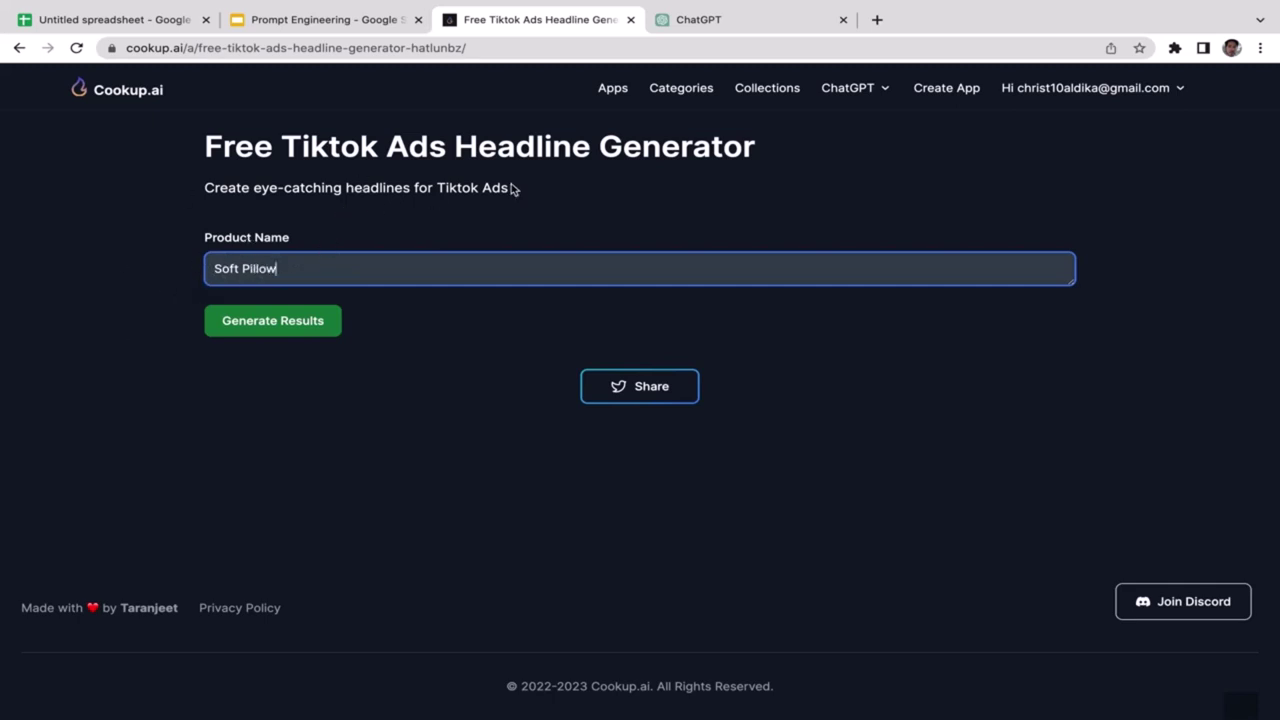
drag(512, 187, 206, 183)
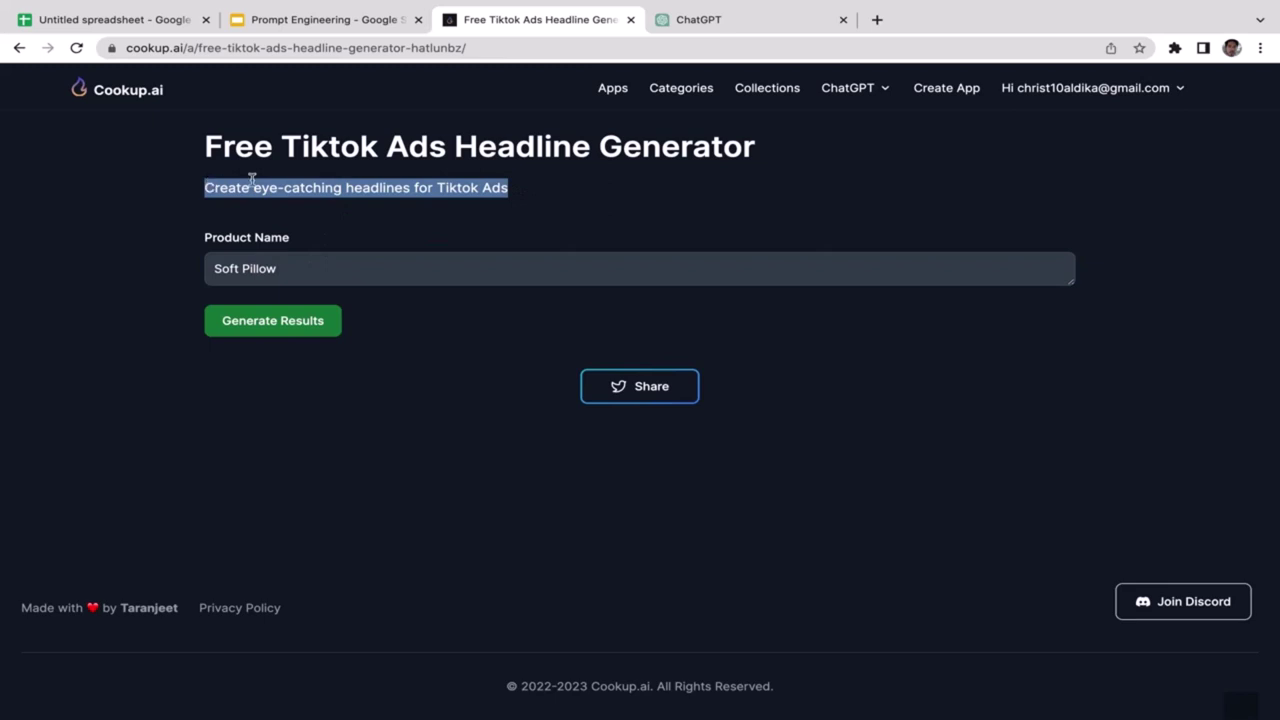
click(280, 210)
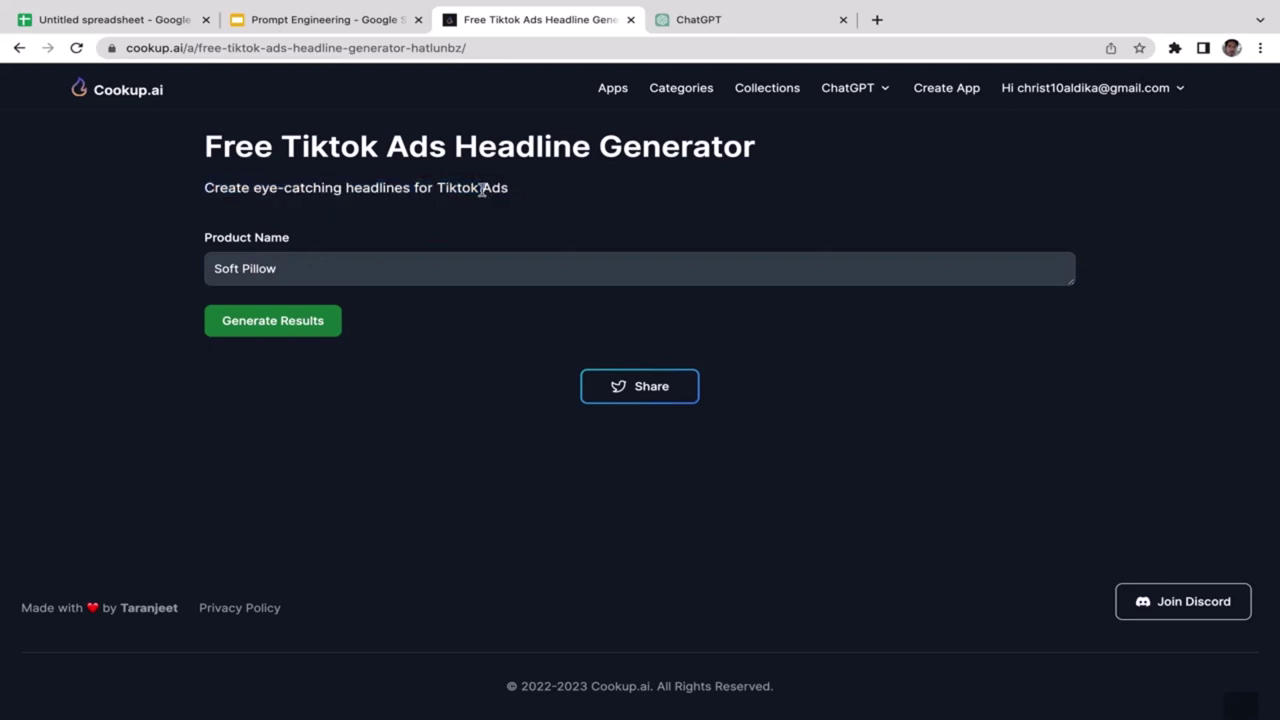
drag(527, 196, 182, 194)
click(369, 263)
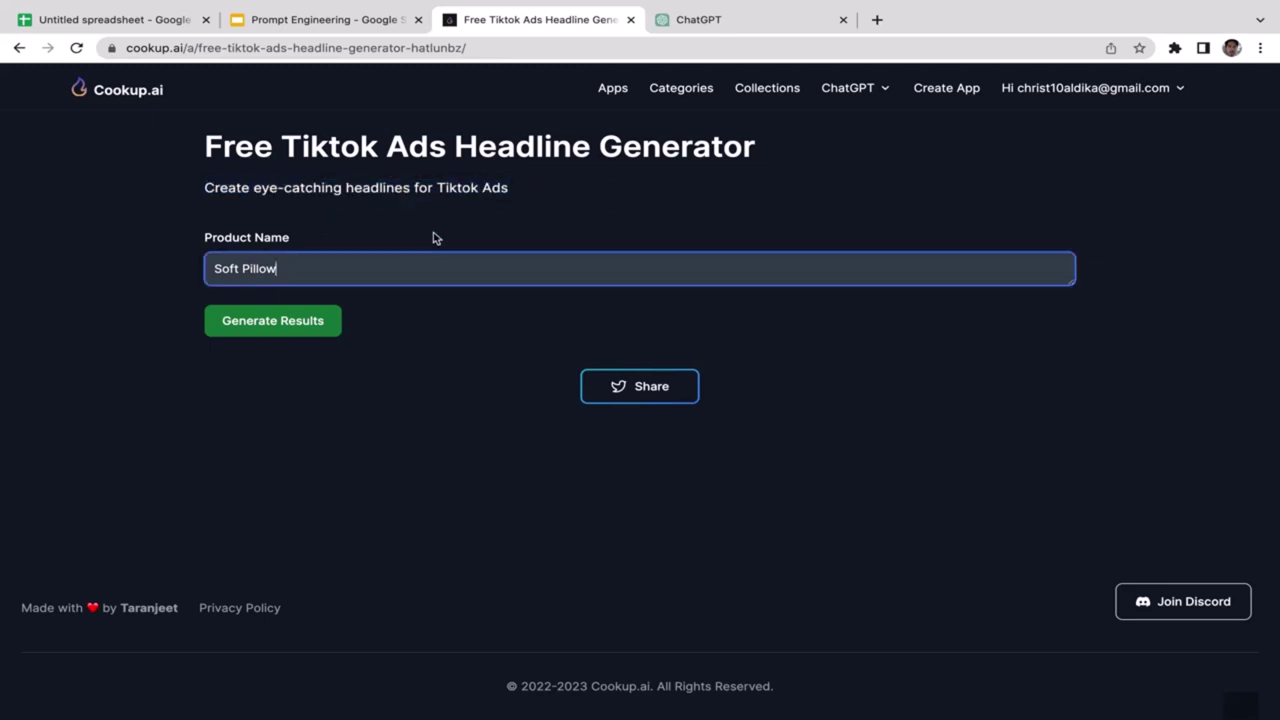
click(268, 336)
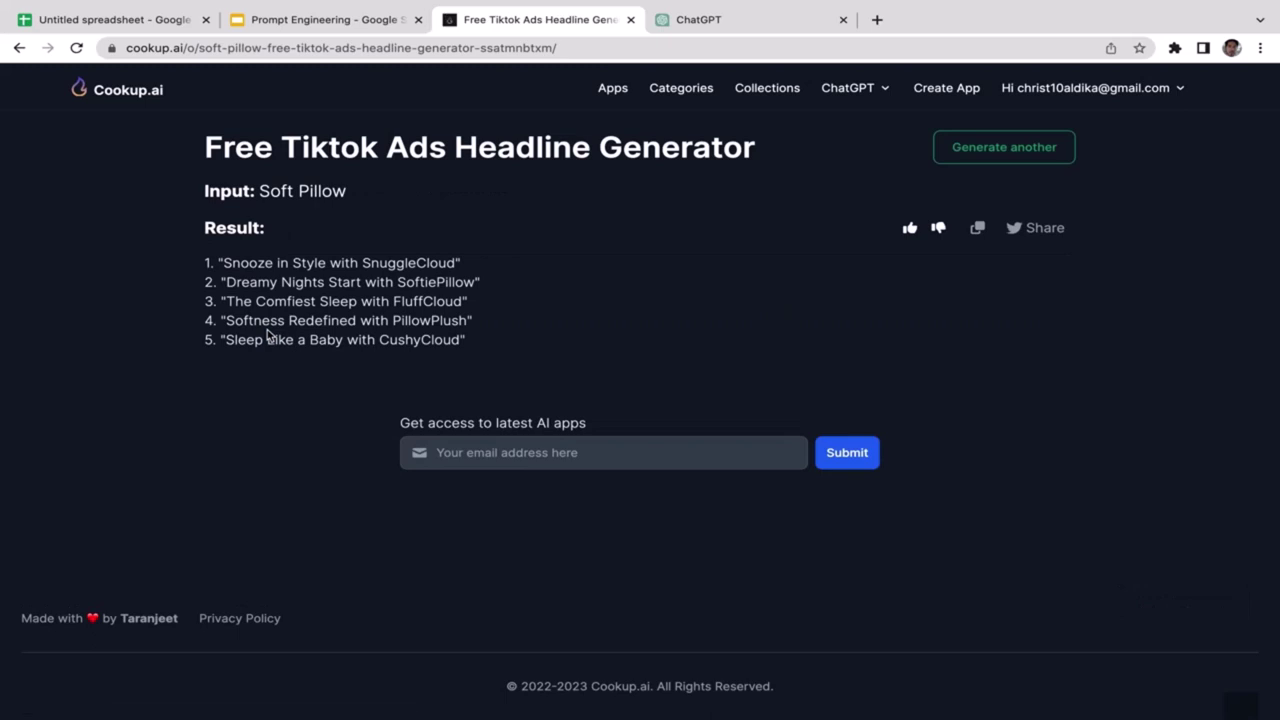
Read through the generated TikTok ad headlines for the Soft Pillow product.
drag(219, 262, 449, 370)
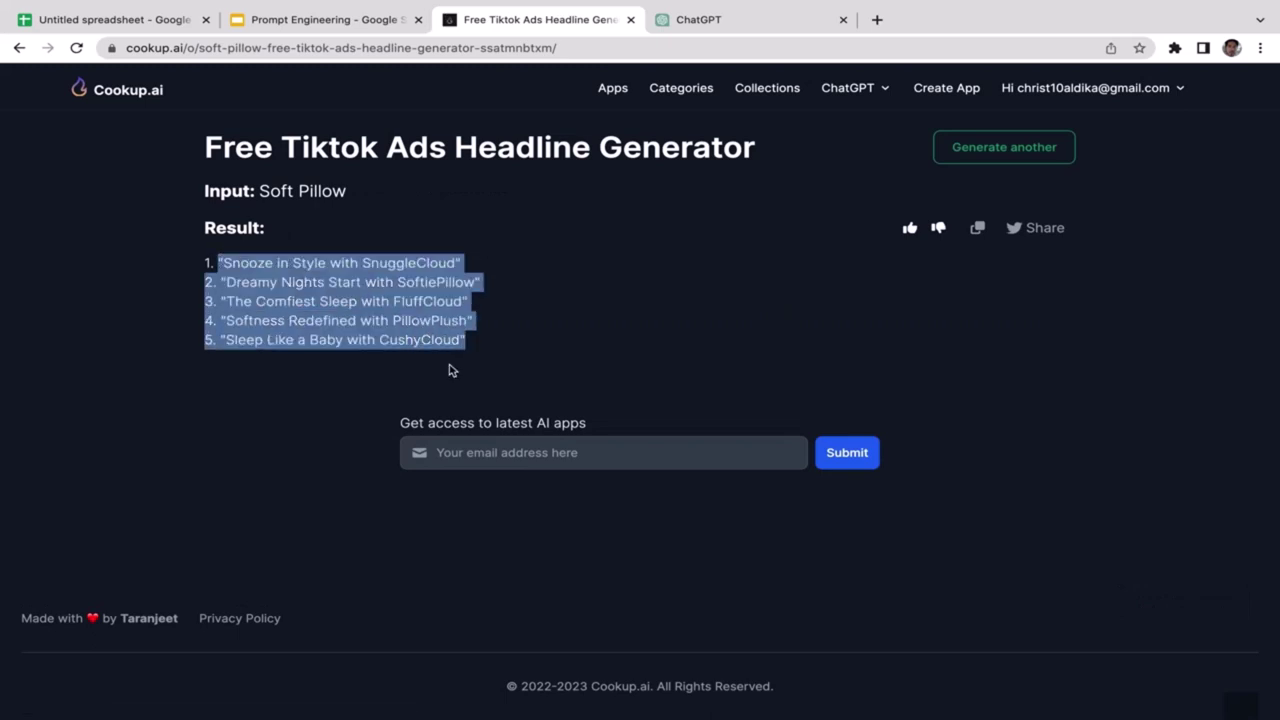
click(537, 336)
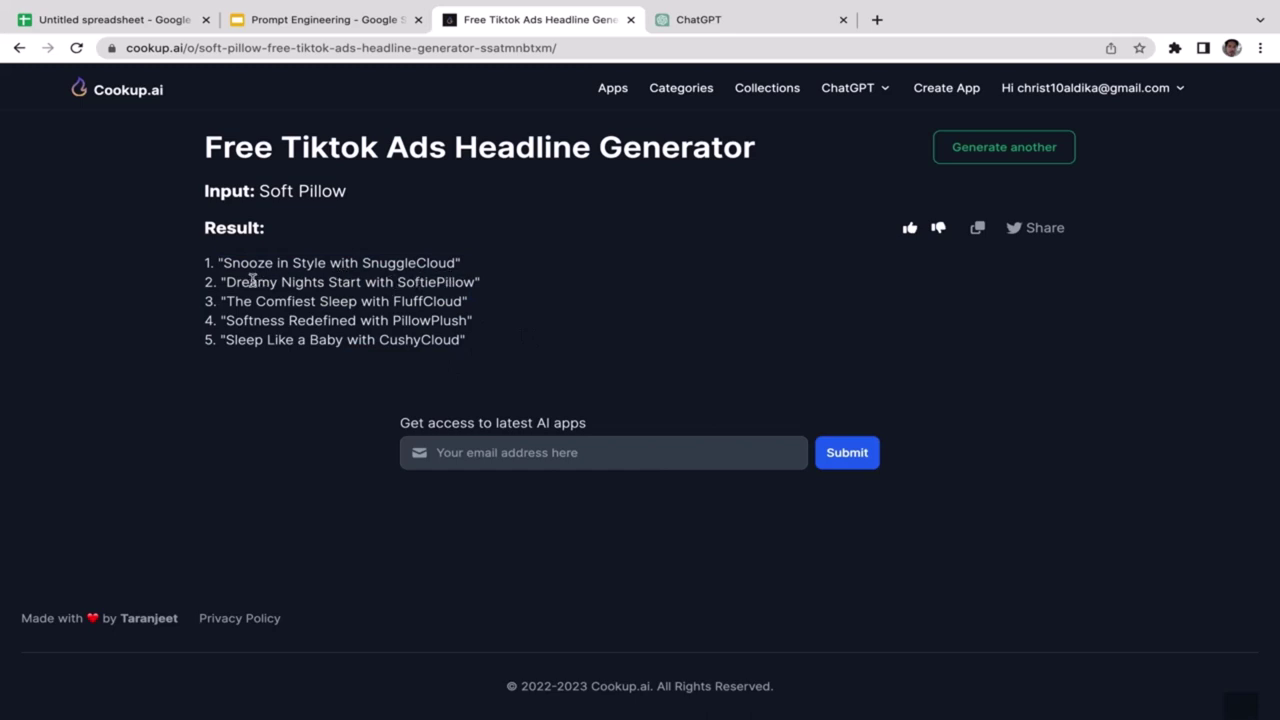
drag(226, 282, 508, 271)
drag(234, 302, 490, 314)
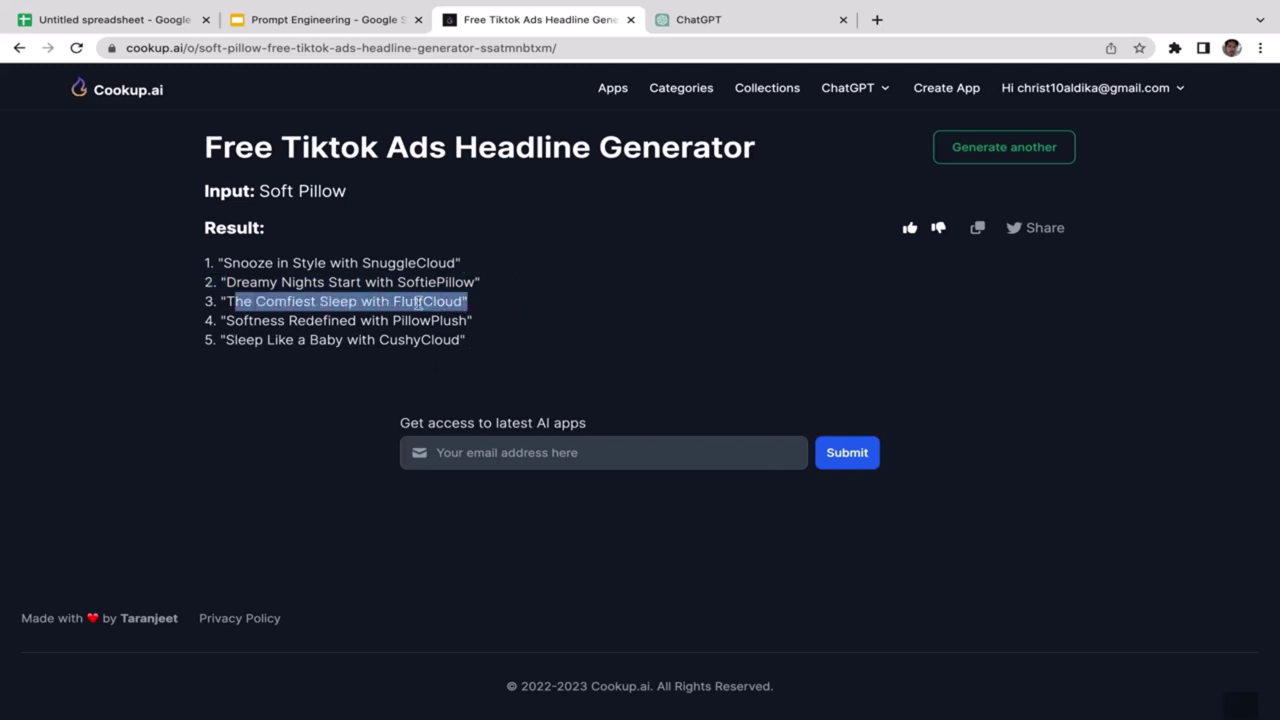
click(510, 292)
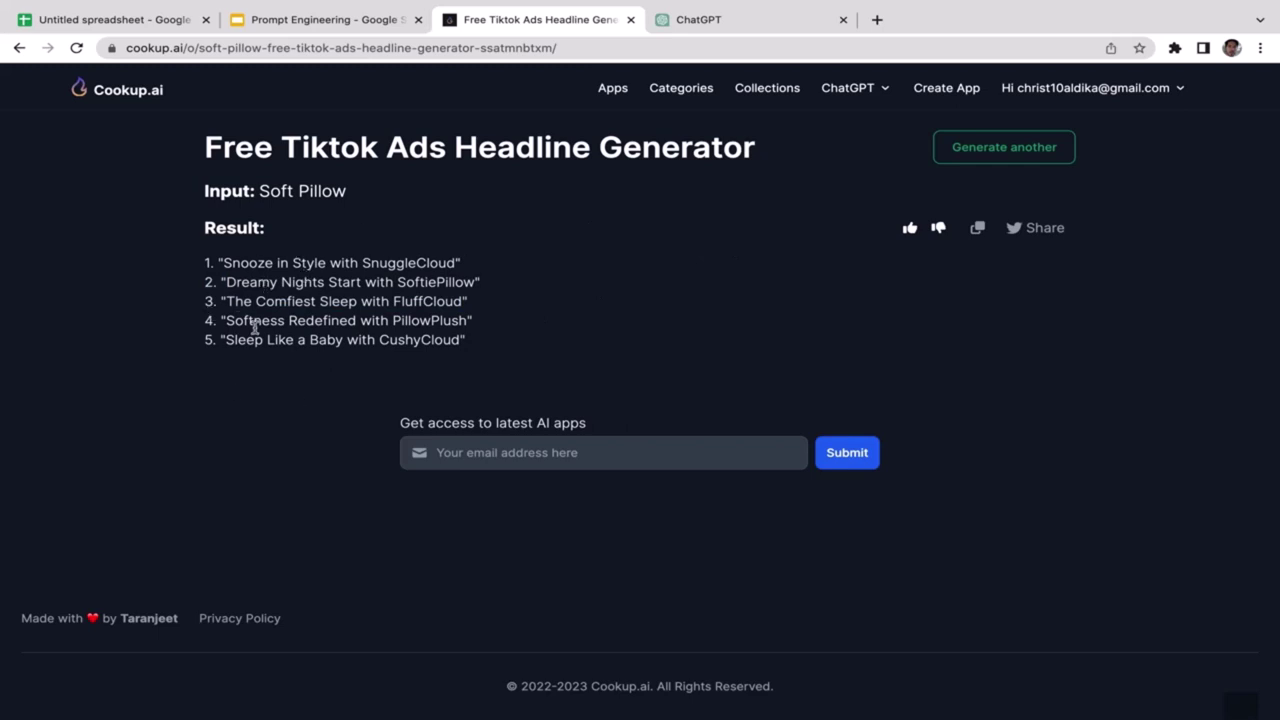
drag(217, 268, 490, 370)
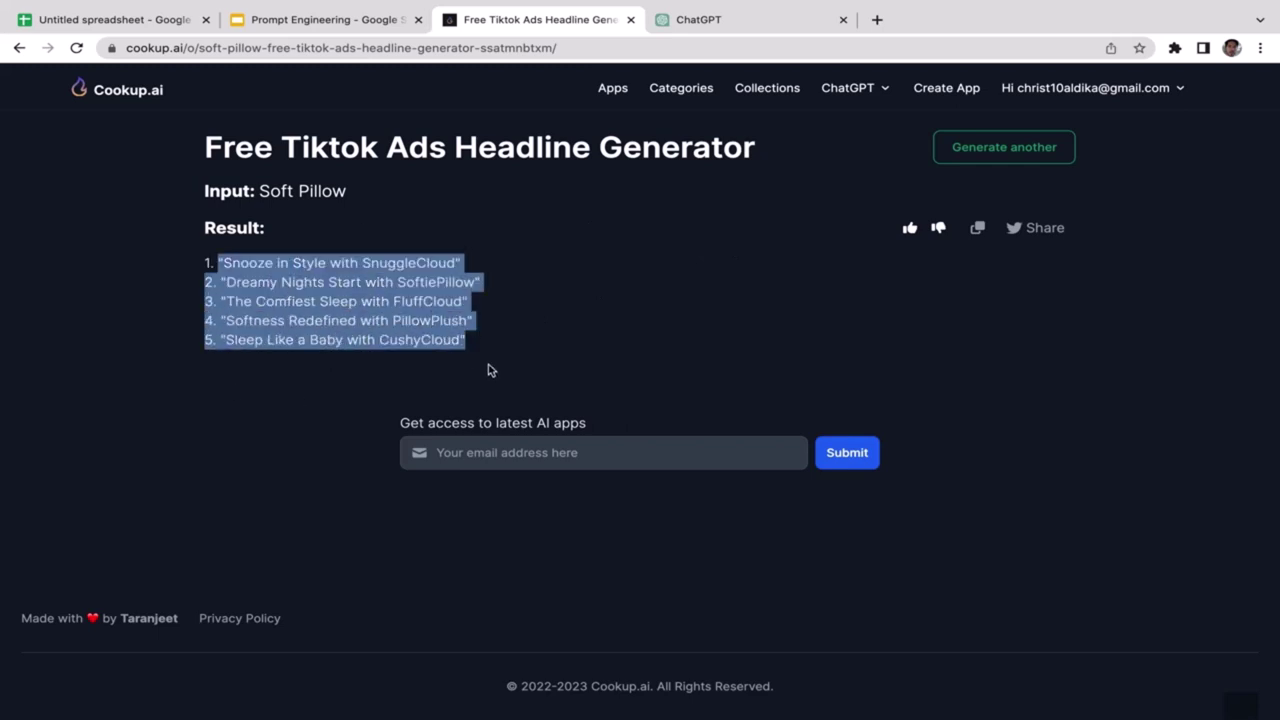
click(671, 325)
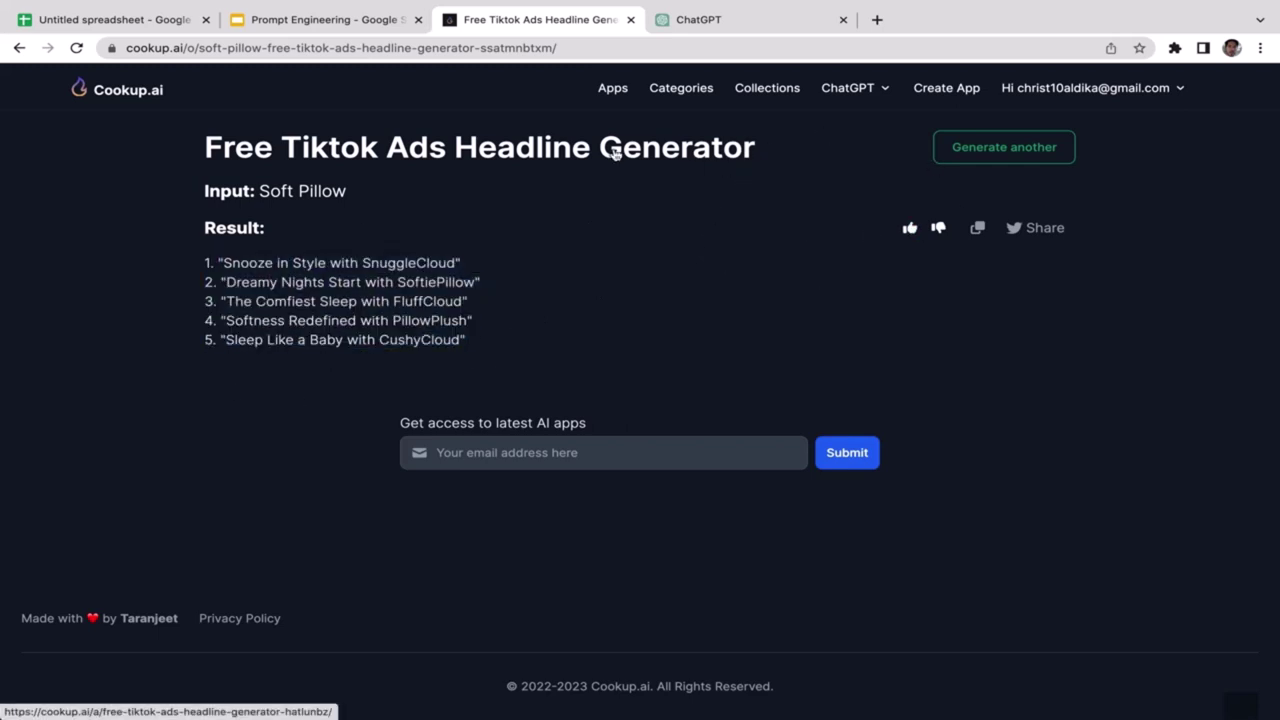
Look at the page of all AI apps, return to the home page, and browse through the remaining app categories.
click(613, 89)
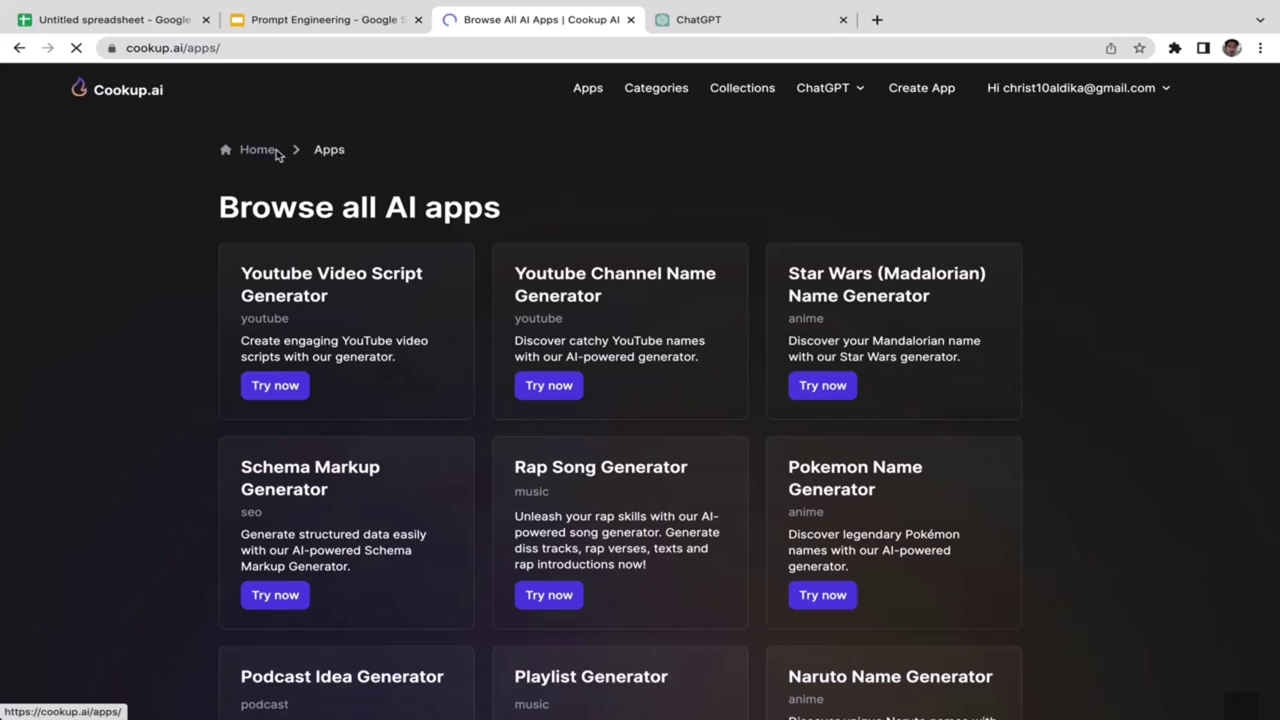
click(260, 150)
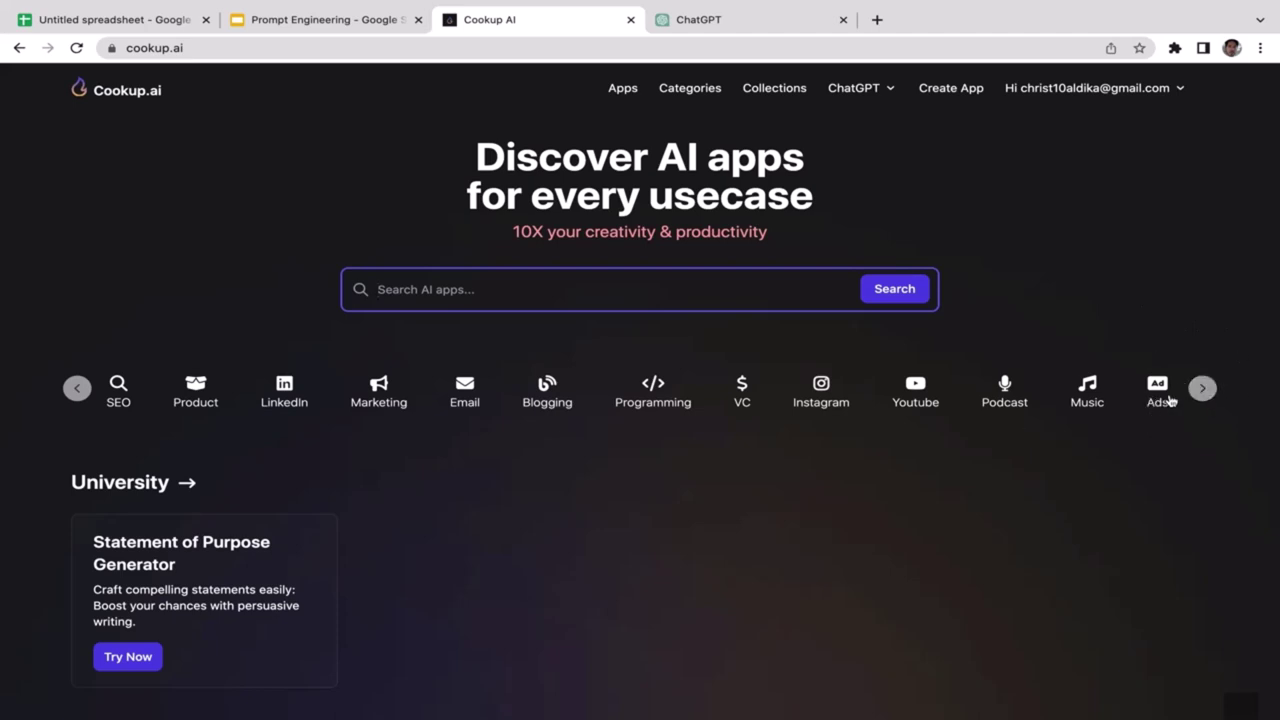
click(1203, 388)
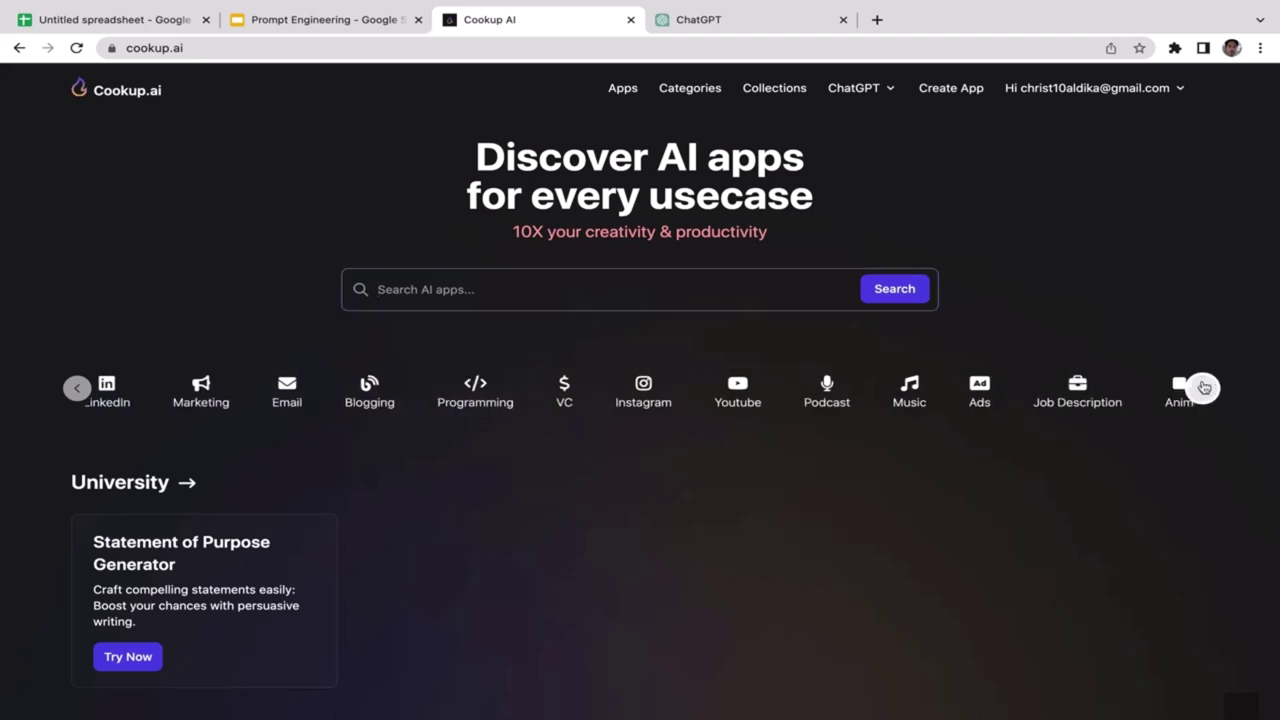
click(1204, 387)
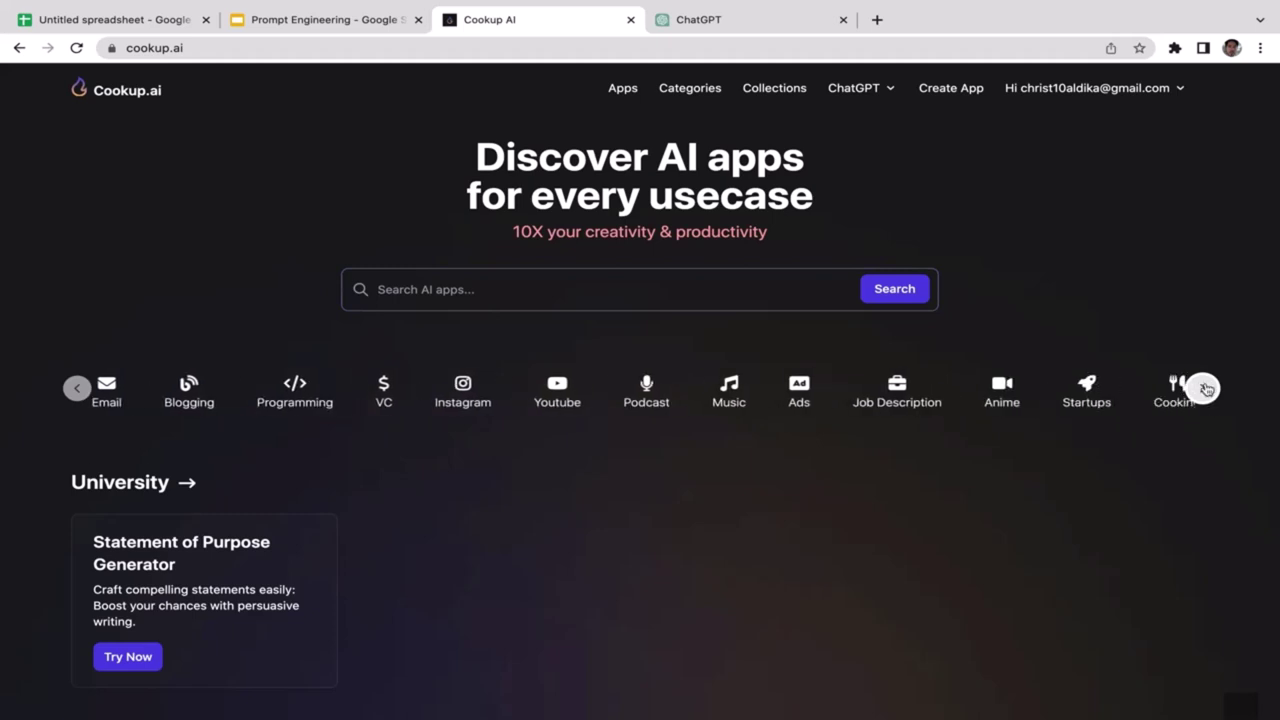
click(1205, 388)
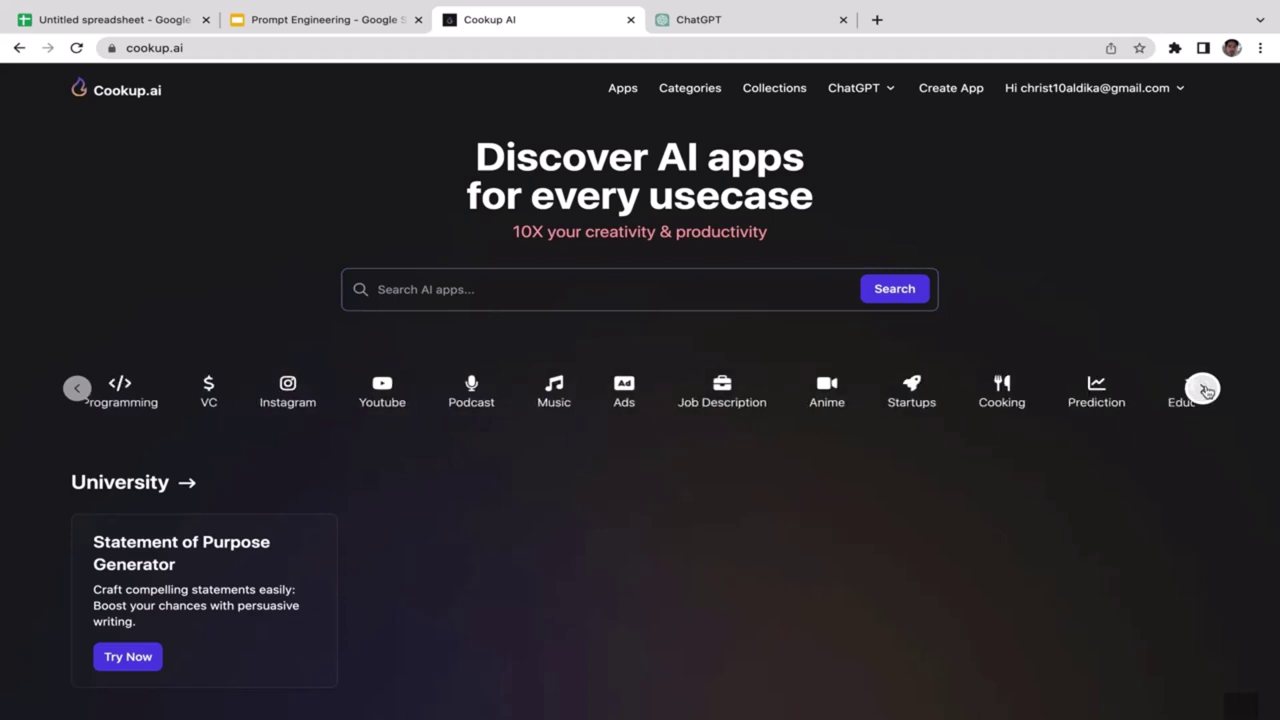
click(1205, 389)
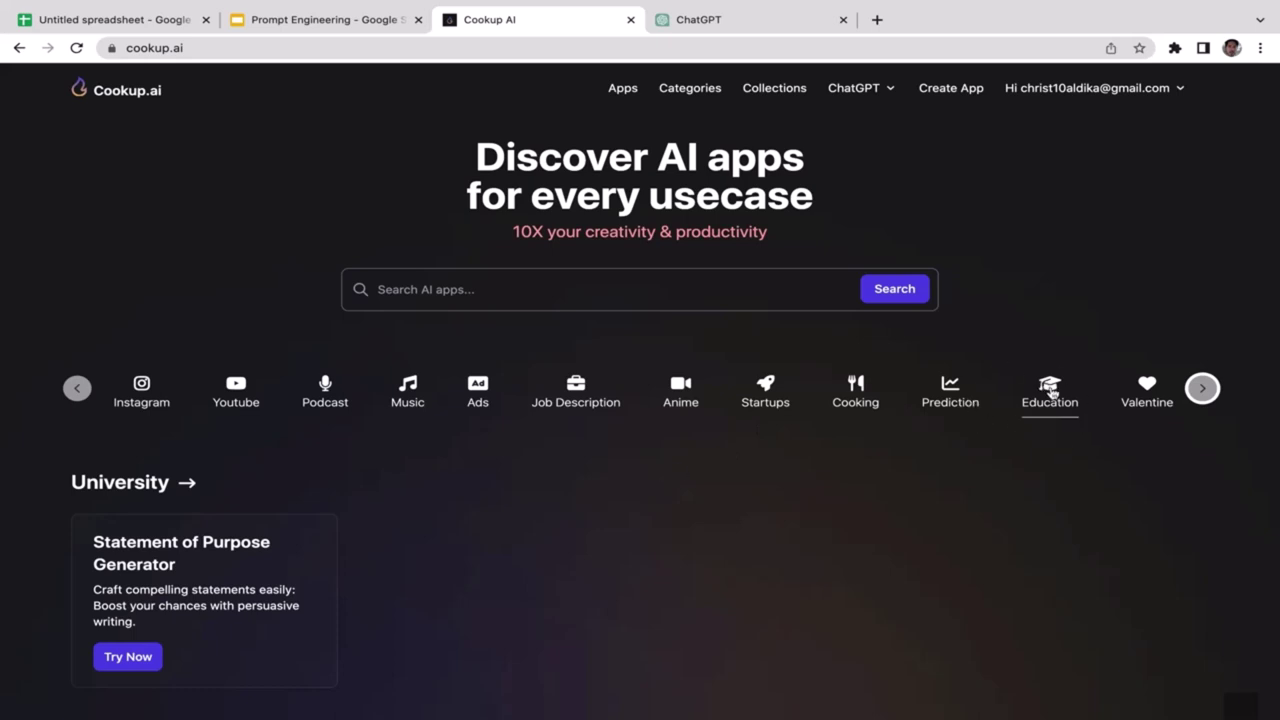
View all AI apps in the Prediction category and return to the home page.
click(947, 404)
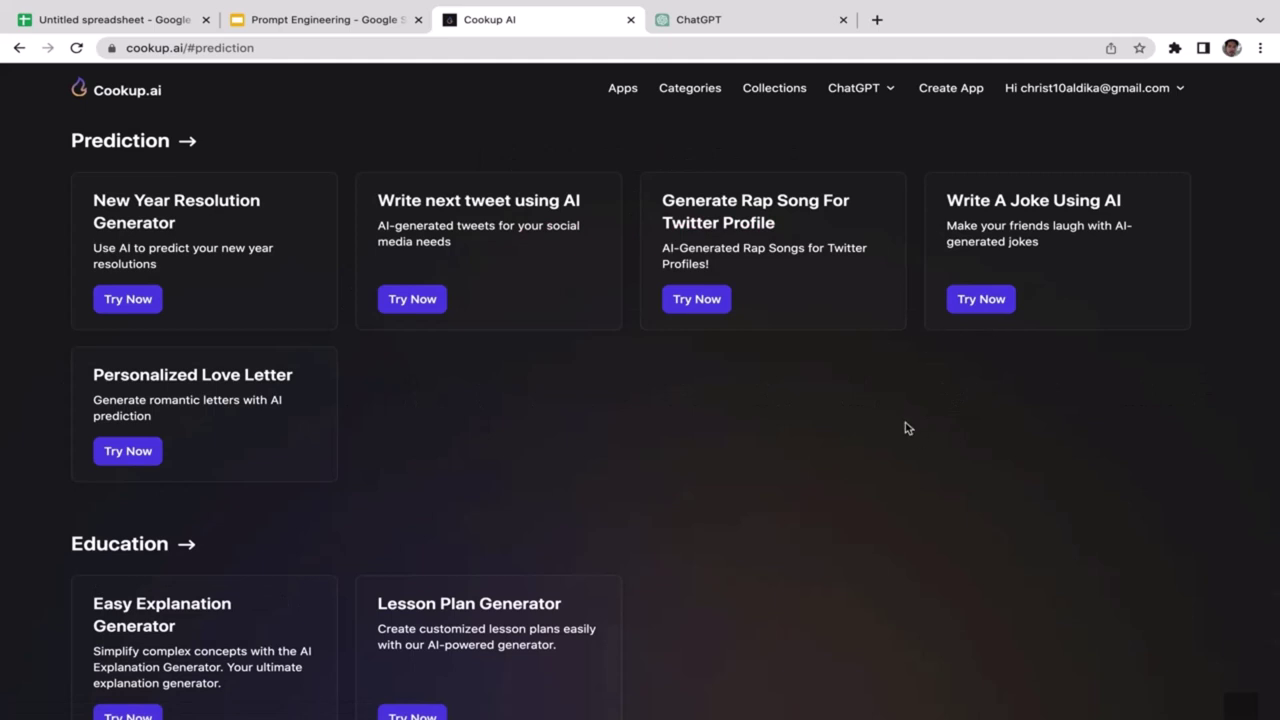
click(159, 148)
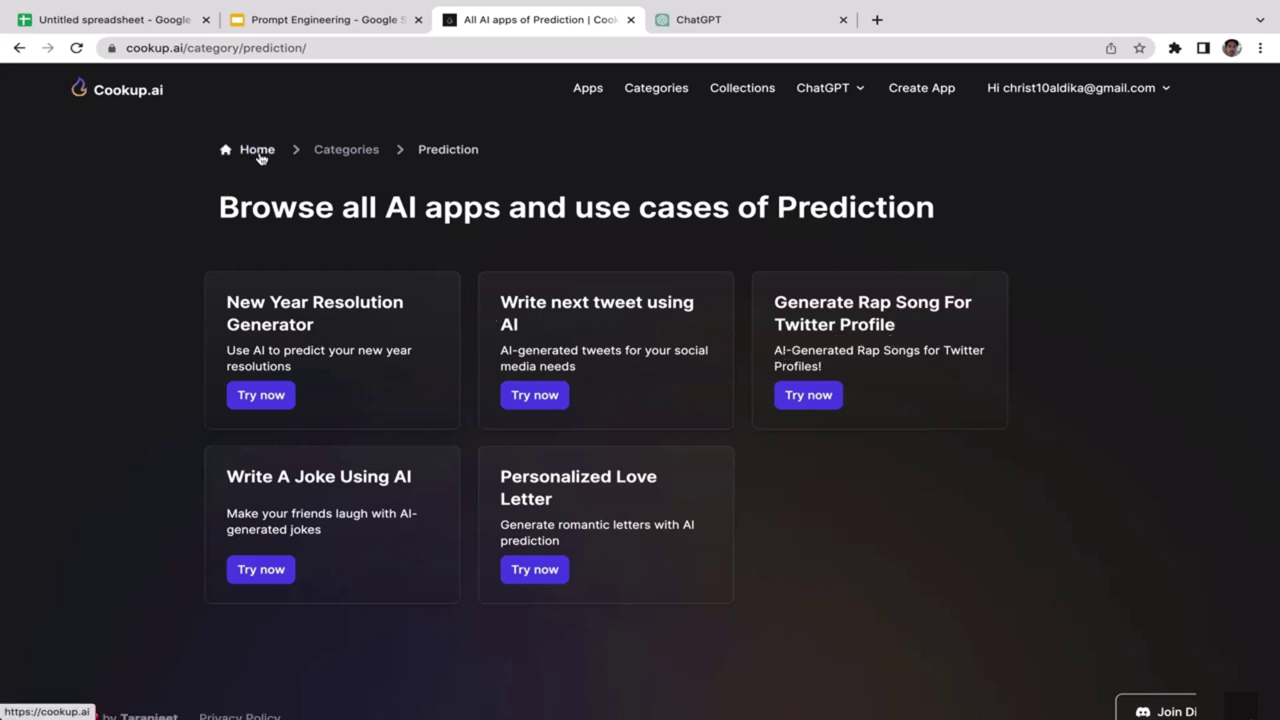
click(257, 155)
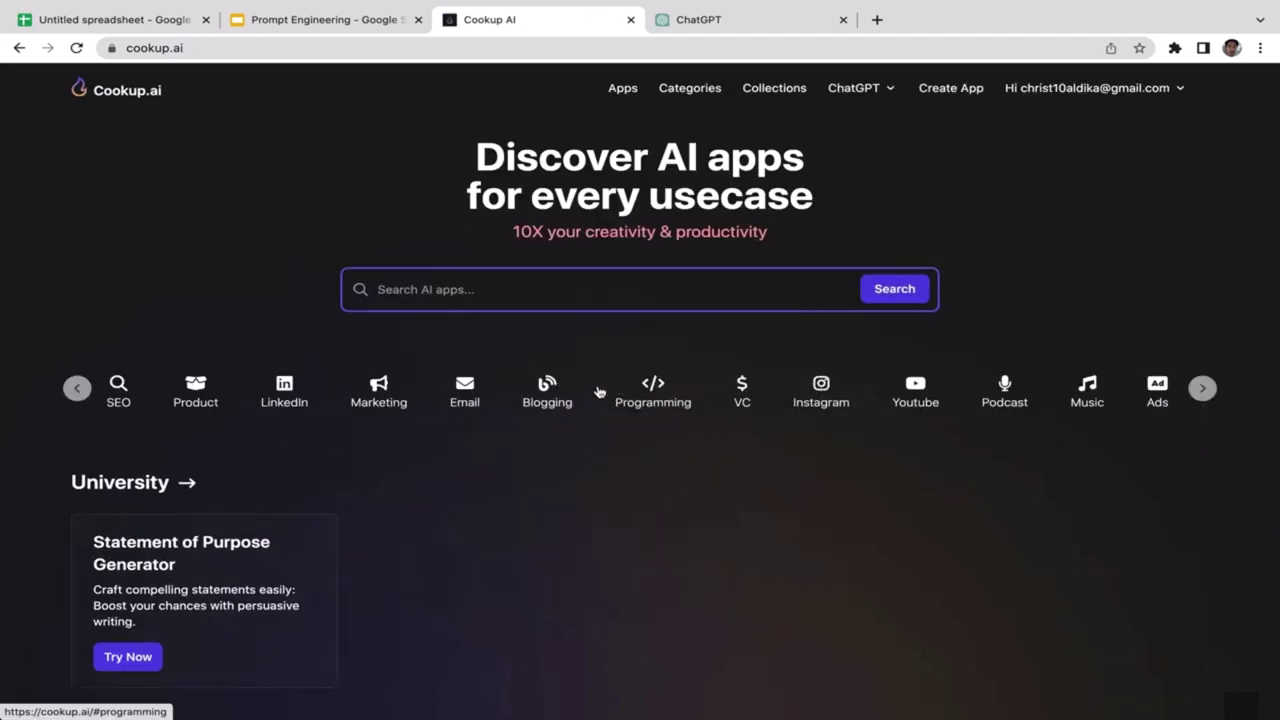
View all AI apps in the Blogging category and open the Free Blog Post Topic Ideas Generator.
click(563, 399)
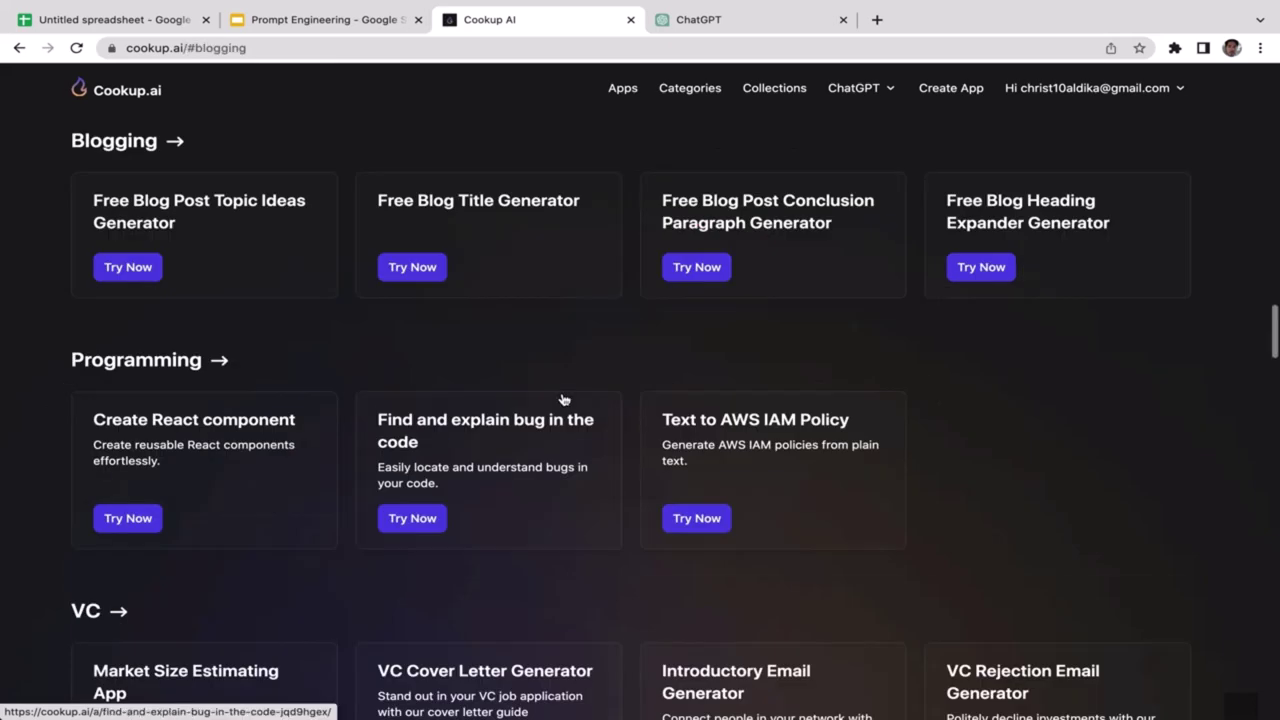
click(172, 141)
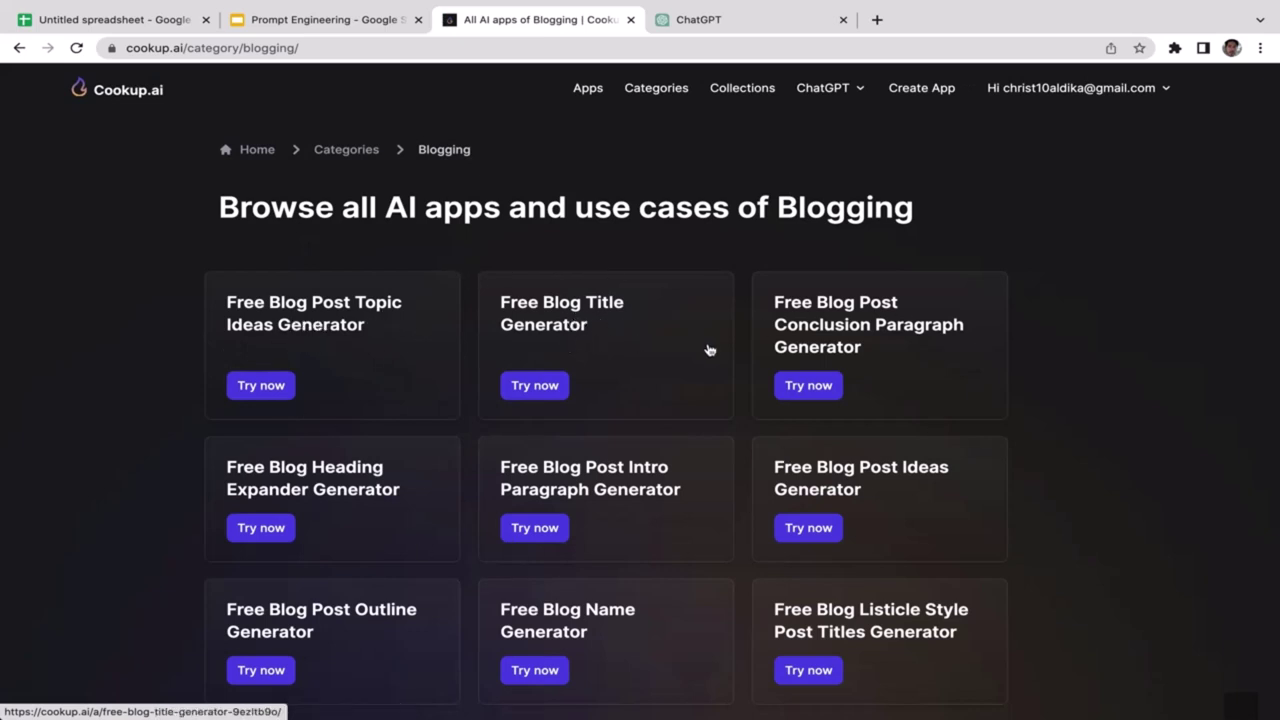
scroll(1136, 358, down, 1)
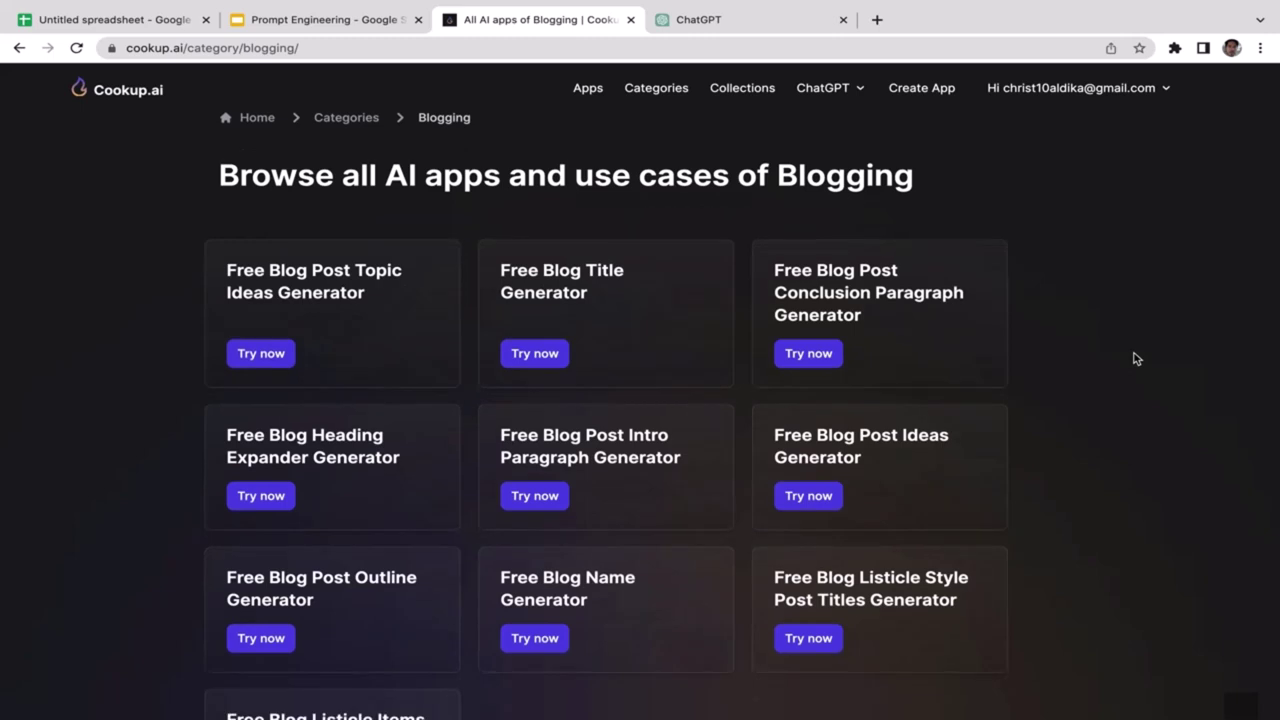
scroll(1136, 358, down, 2)
scroll(1131, 357, up, 2)
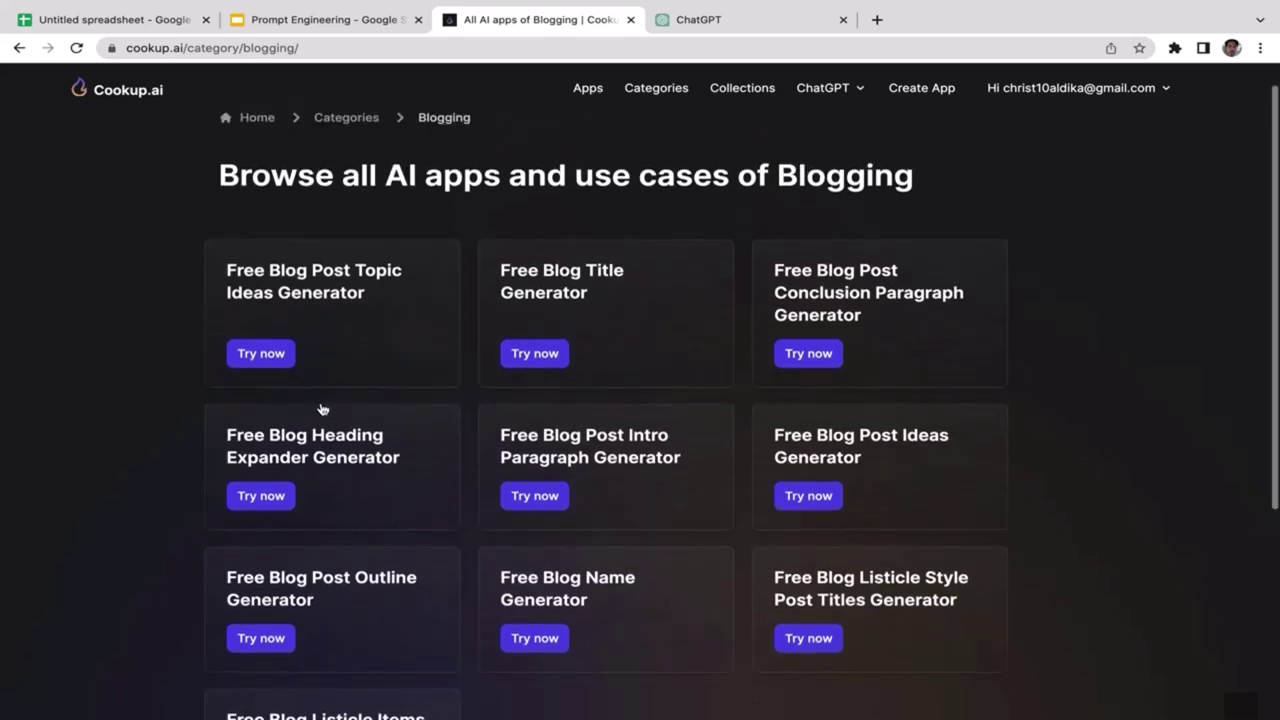
click(265, 355)
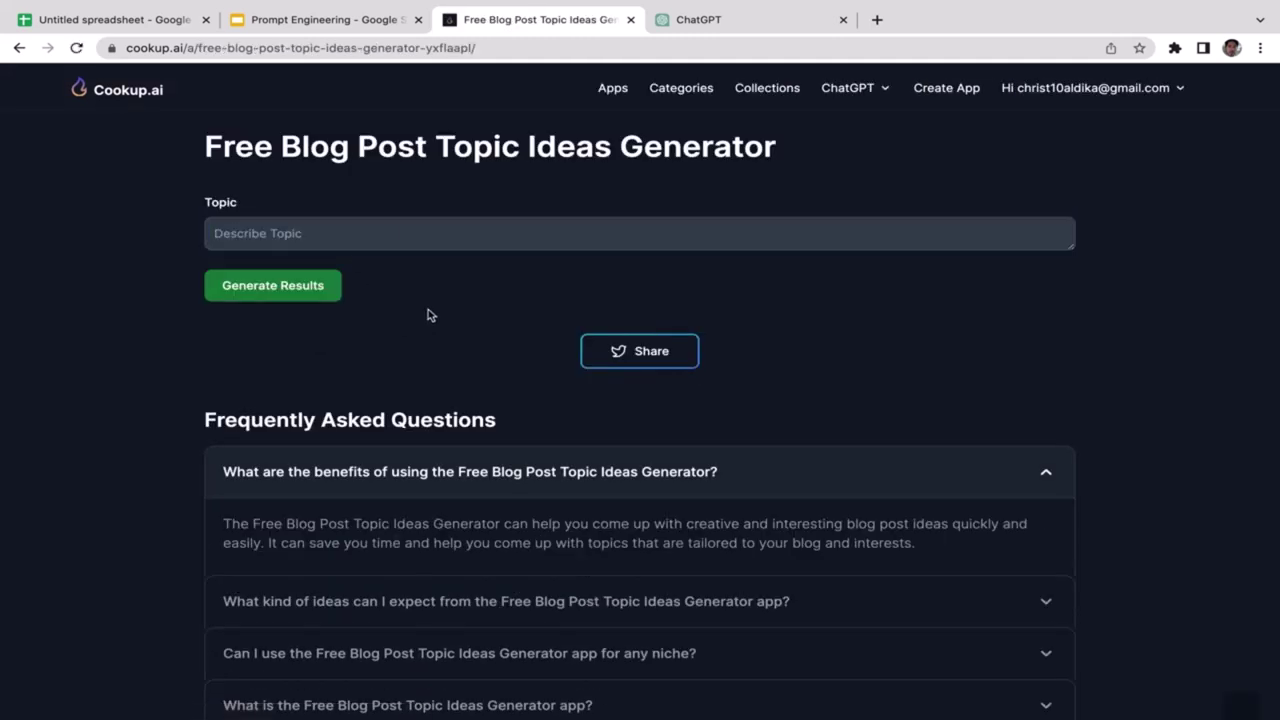
Enter "Fictional History" as the topic for the blog post ideas.
click(330, 232)
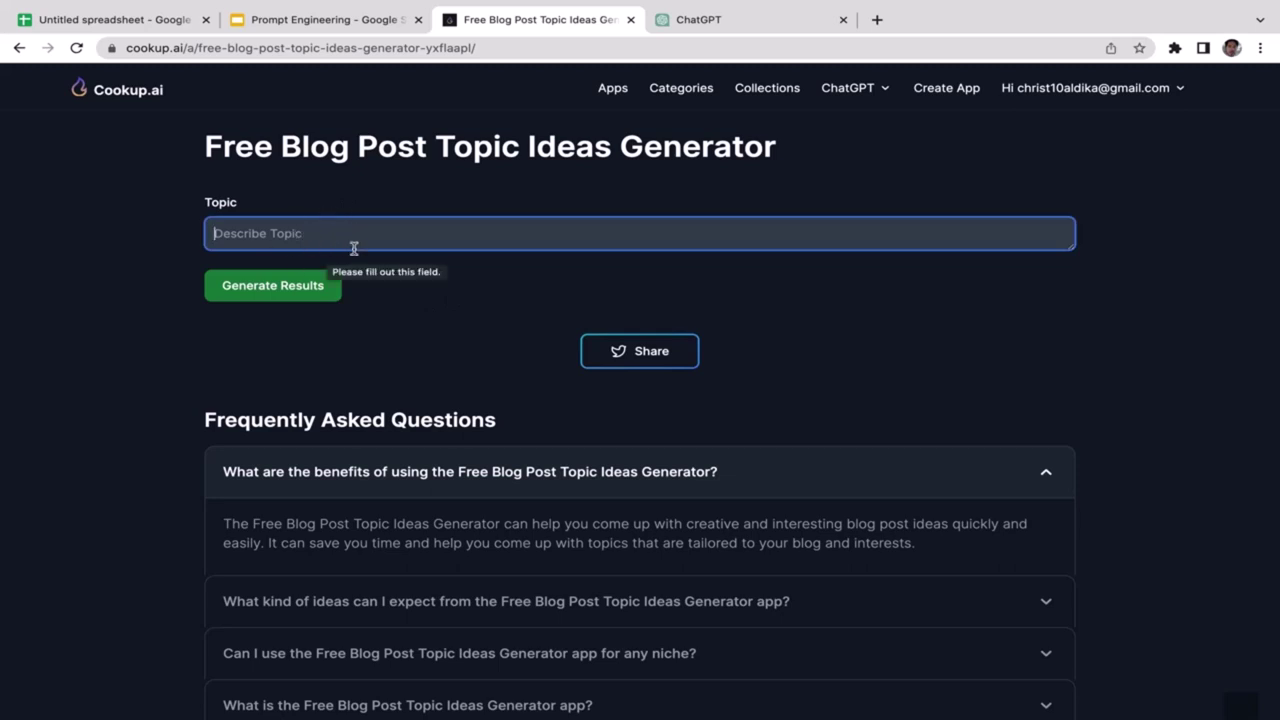
click(455, 344)
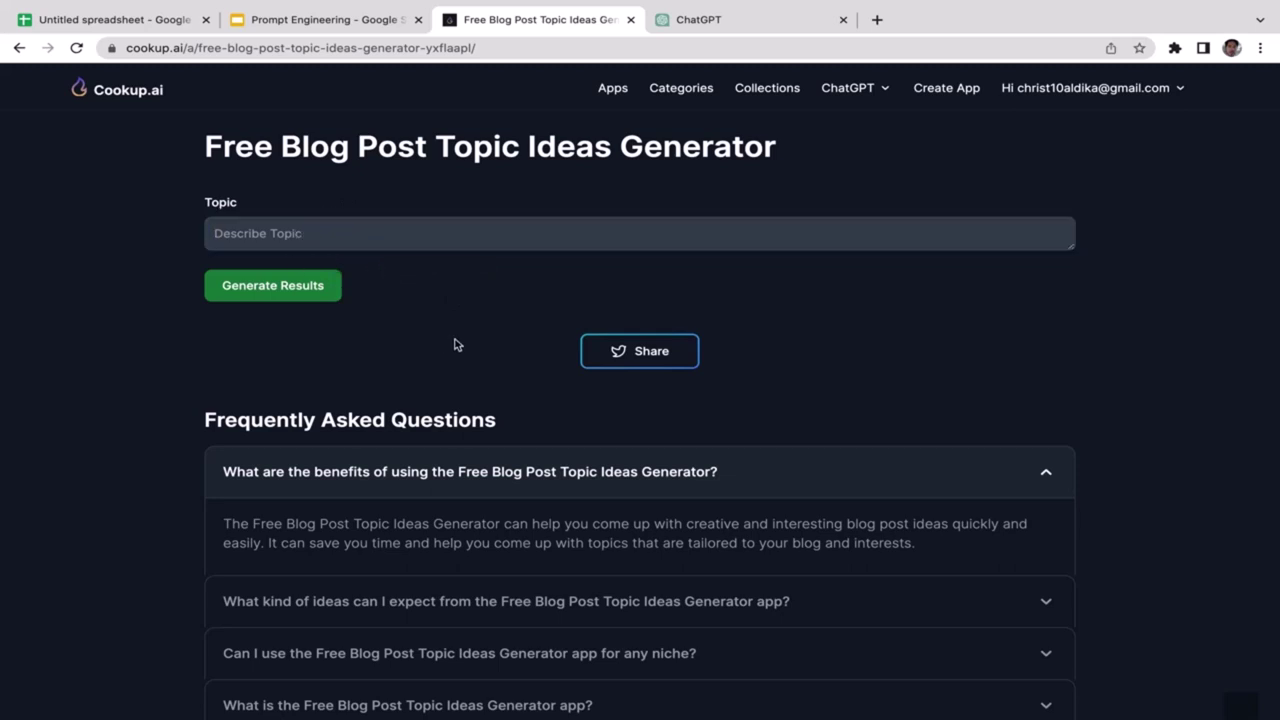
click(388, 232)
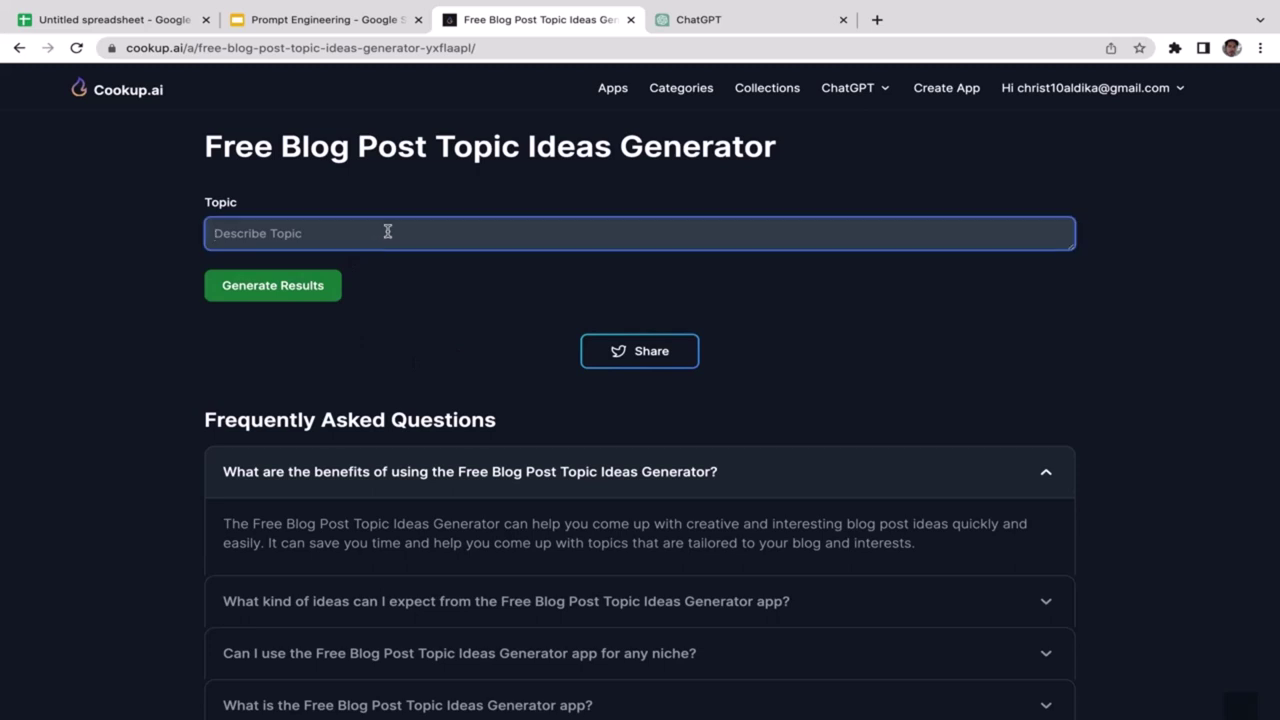
text(His)
key(BackSpace)
key(BackSpace)
key(BackSpace)
text(F)
click(421, 294)
Look over the generator's frequently asked questions and generate the blog post topic ideas.
scroll(421, 294, down, 1)
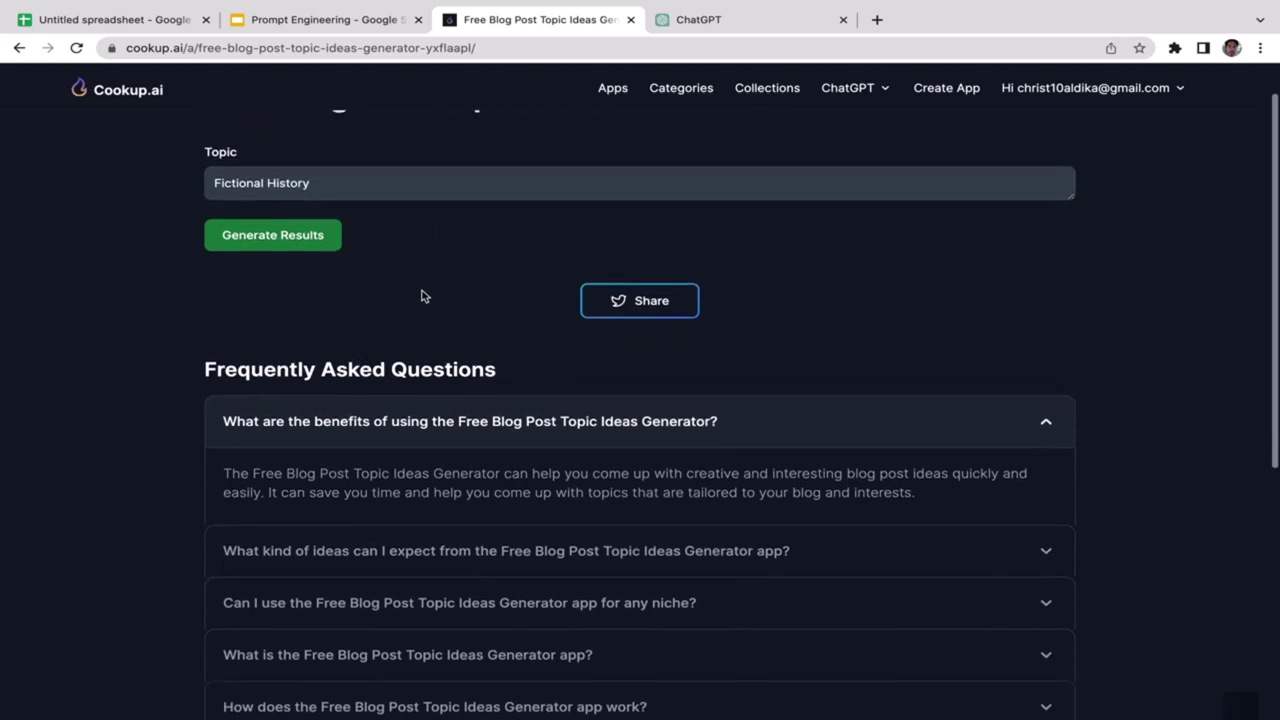
scroll(421, 294, up, 1)
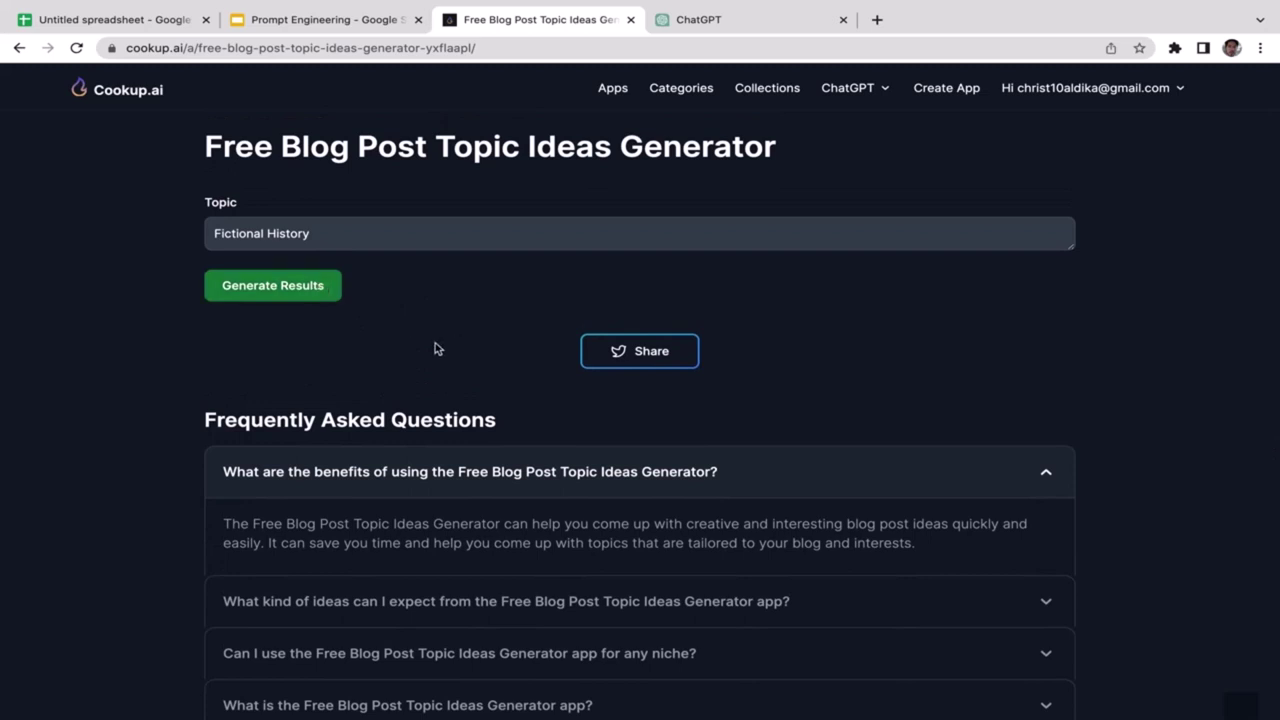
scroll(466, 354, down, 3)
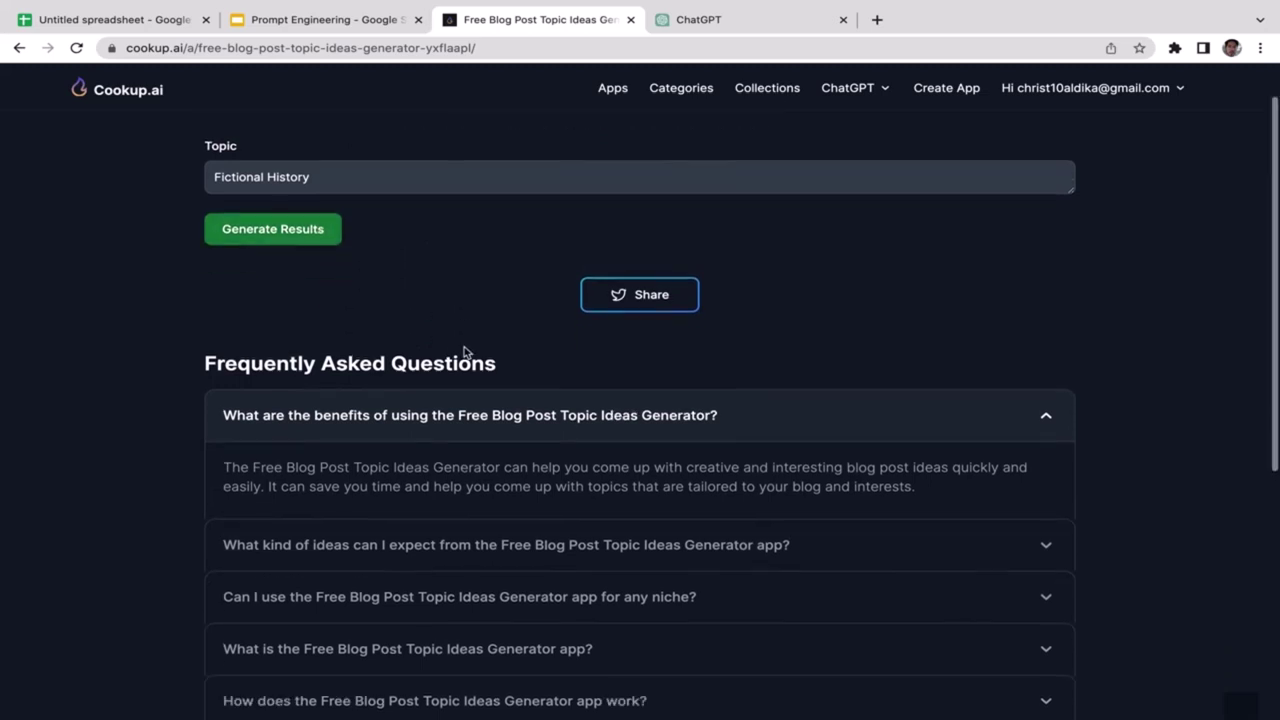
scroll(463, 352, down, 2)
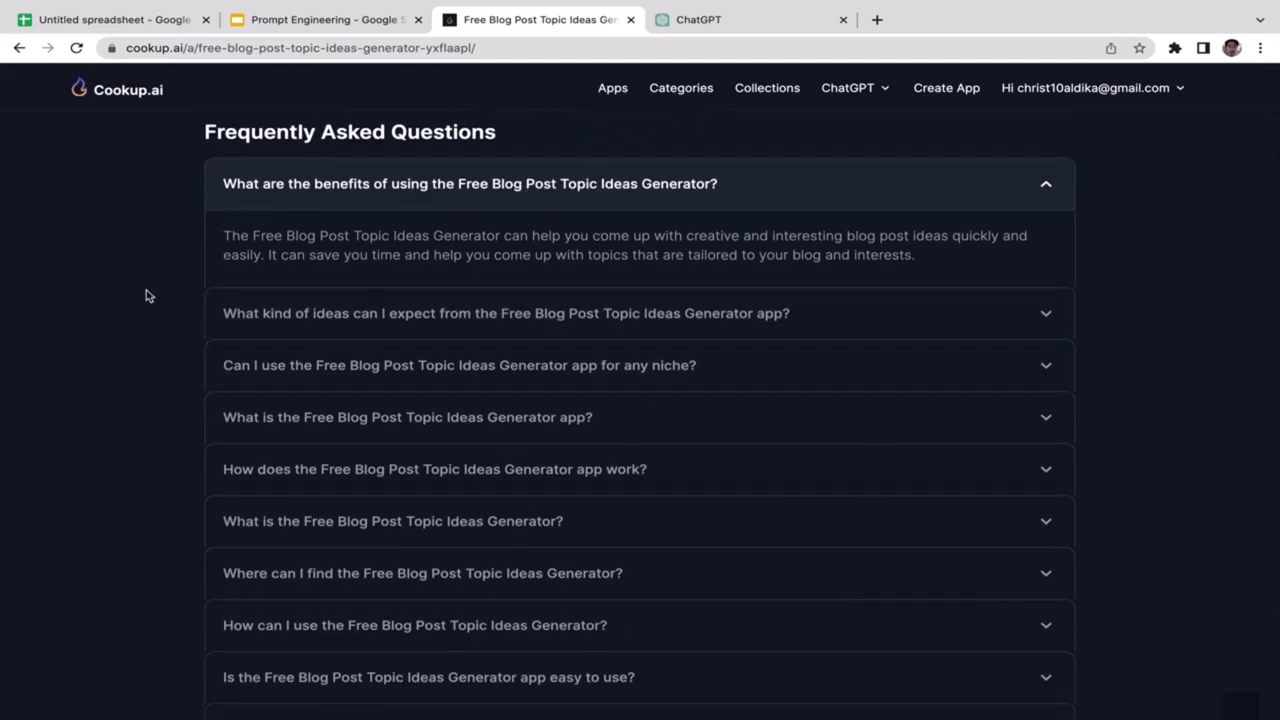
scroll(146, 295, down, 1)
scroll(148, 291, up, 6)
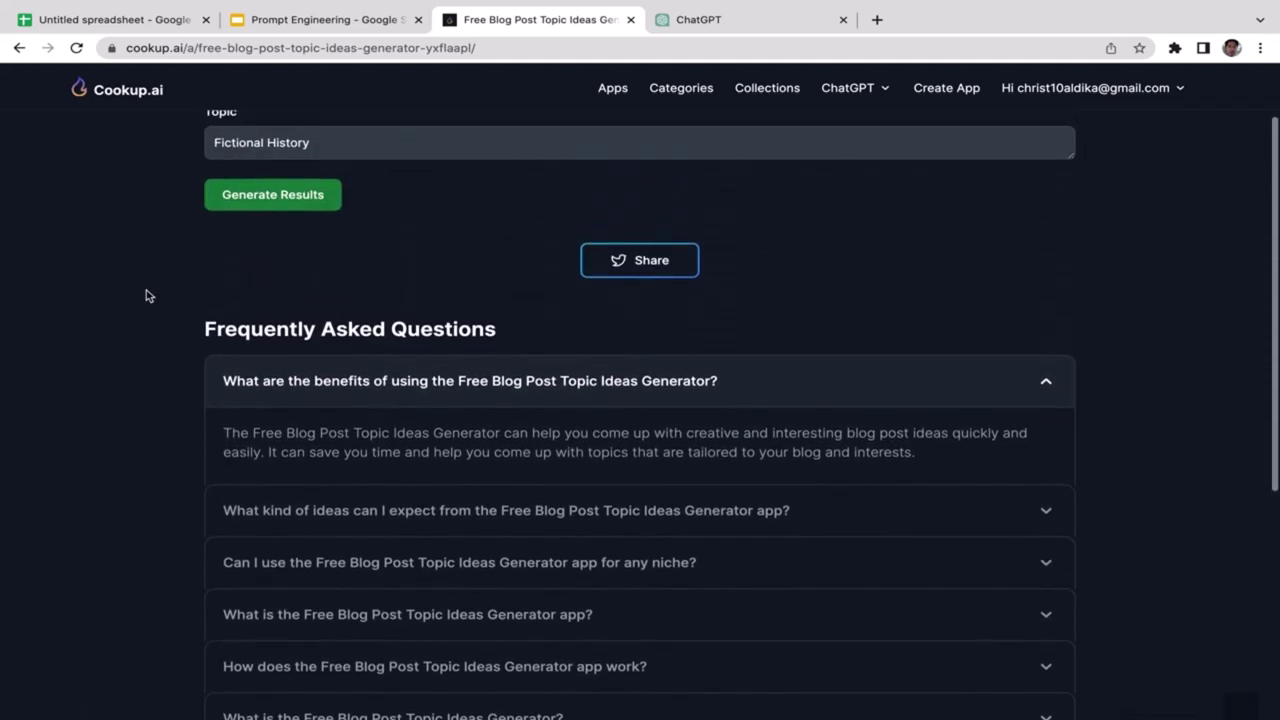
click(289, 292)
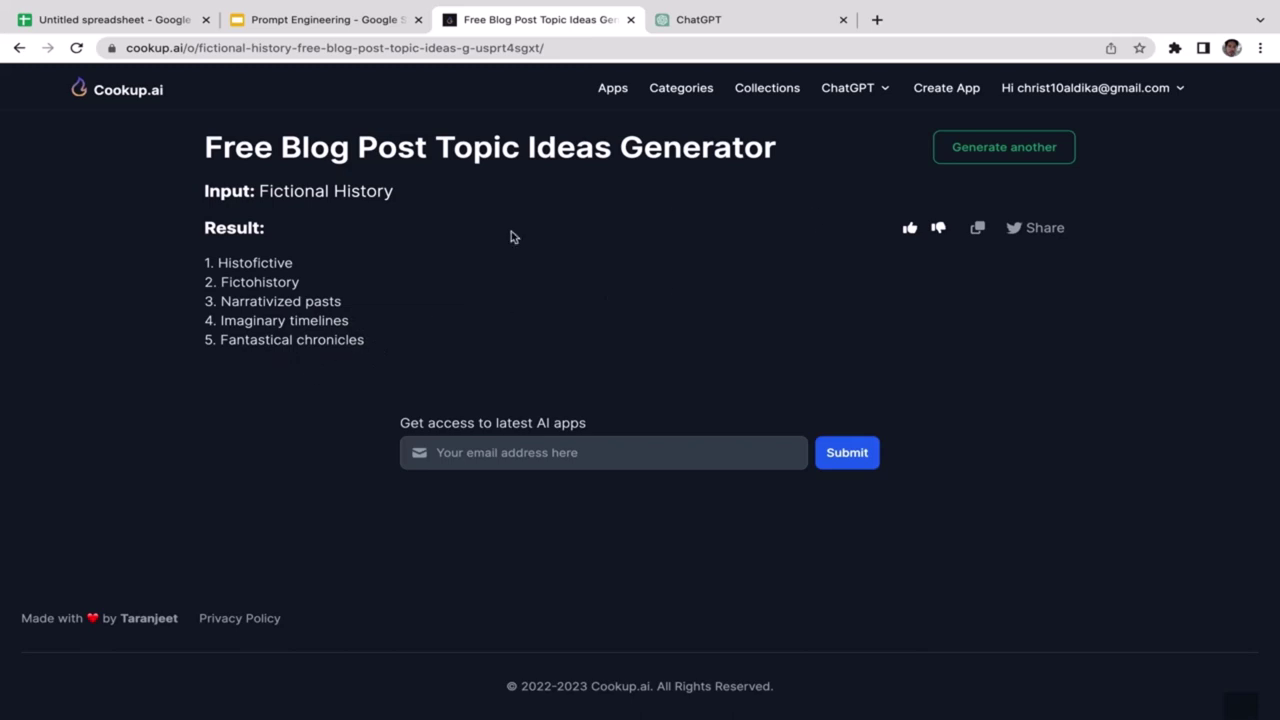
Return to the home page and view all AI apps in the Email category.
click(127, 92)
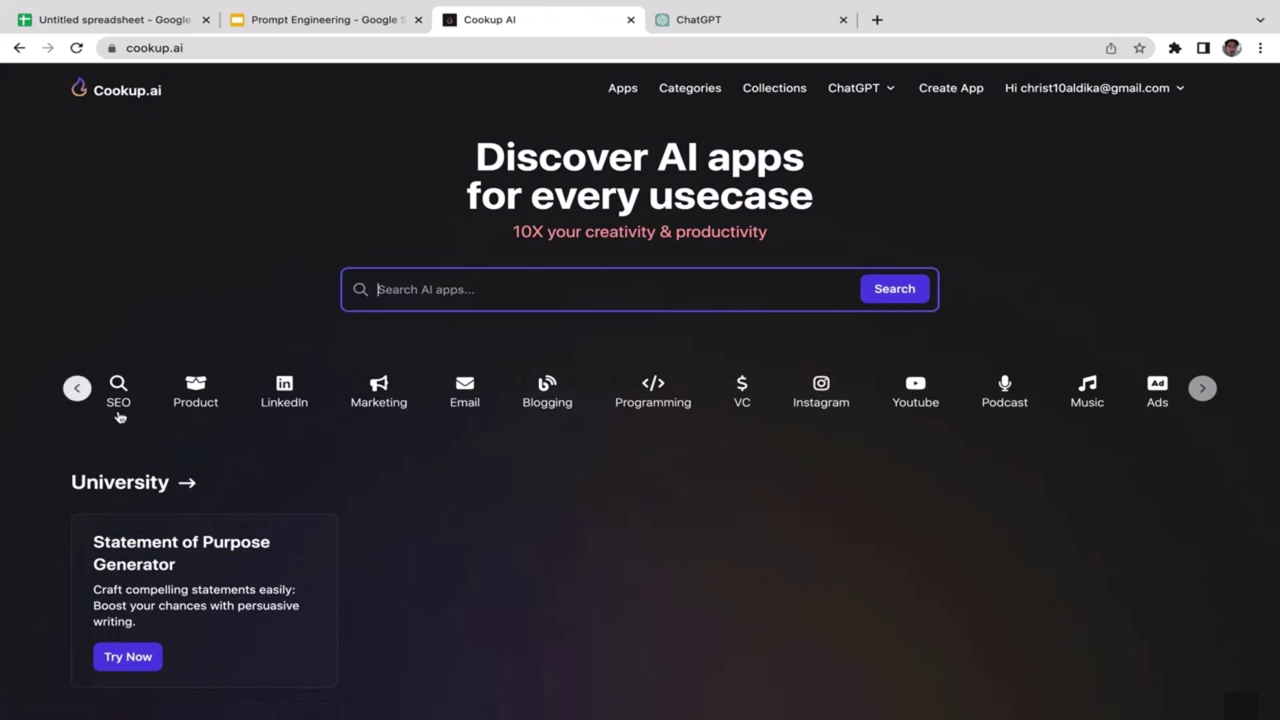
click(560, 500)
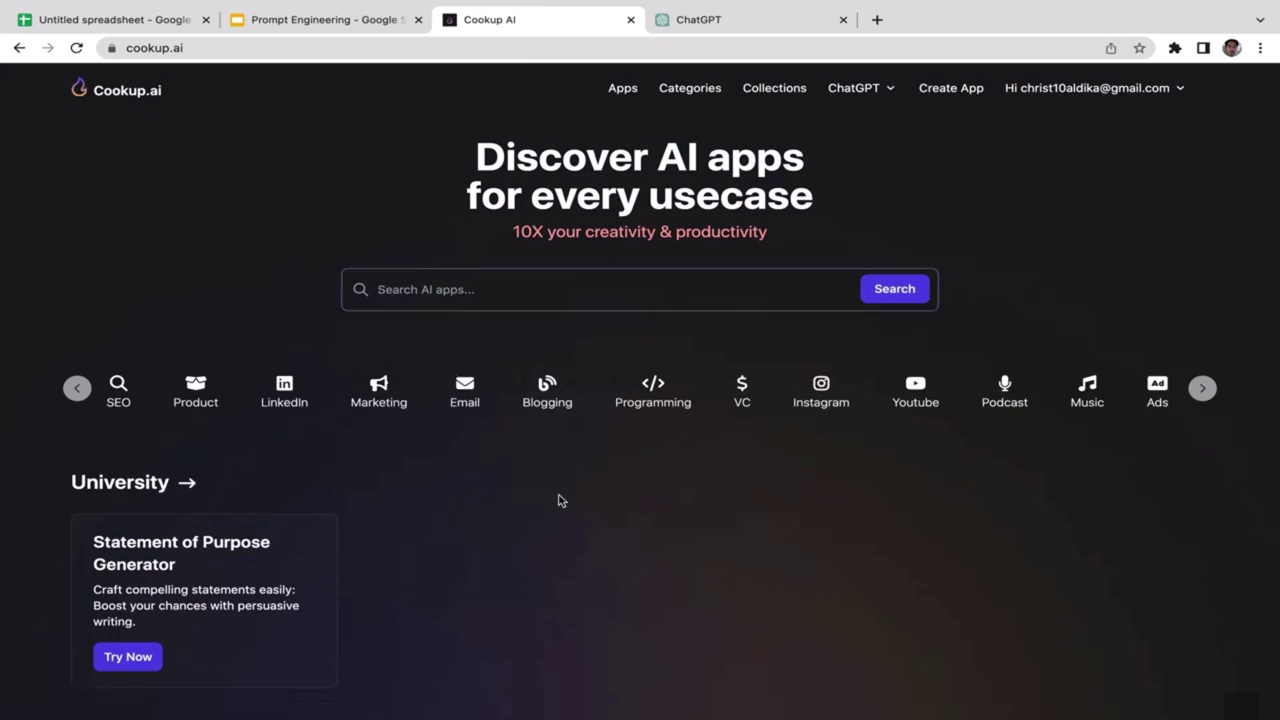
click(481, 410)
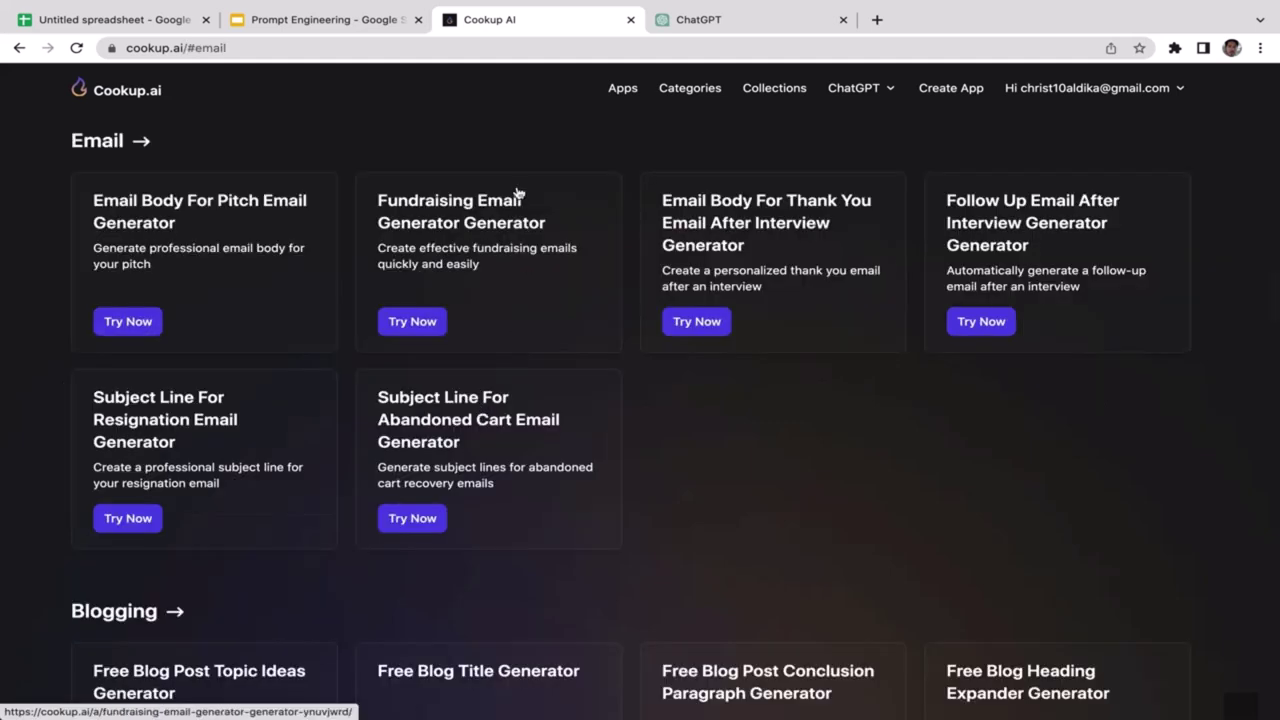
click(142, 146)
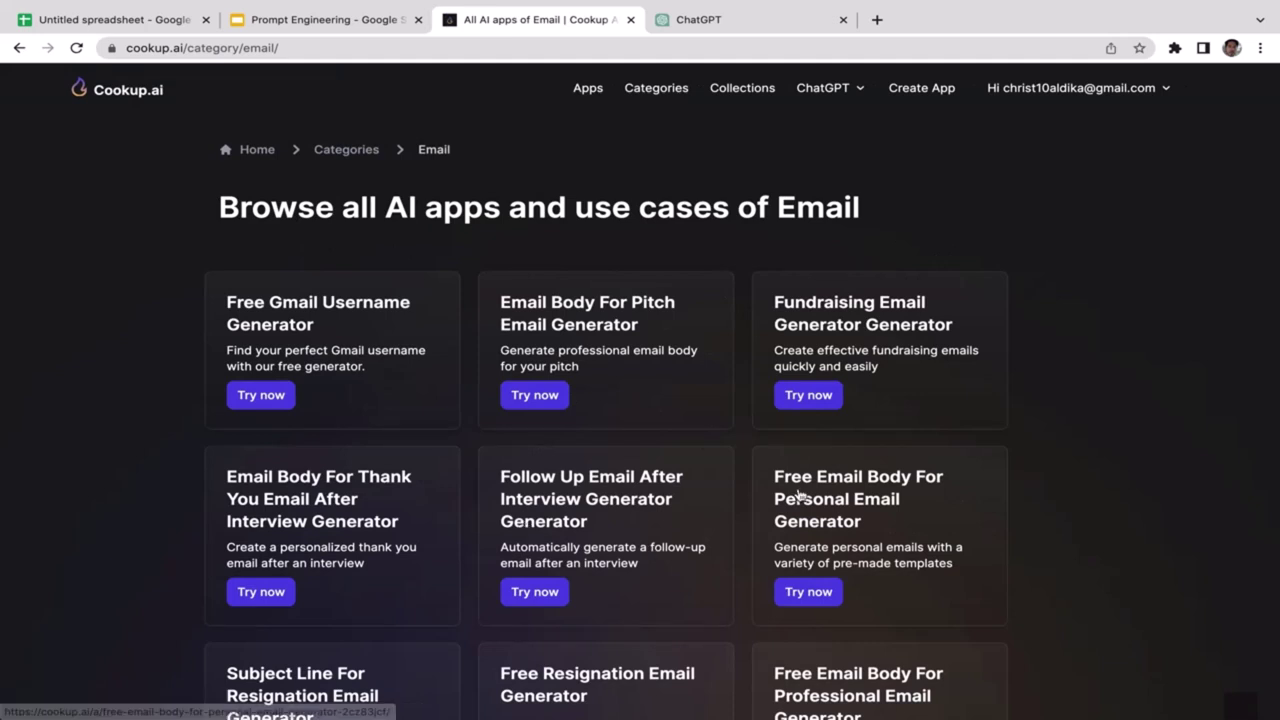
Browse the email apps and open the Fundraising Email Generator.
scroll(798, 494, down, 1)
scroll(798, 494, down, 1)
scroll(798, 494, up, 1)
scroll(798, 494, down, 1)
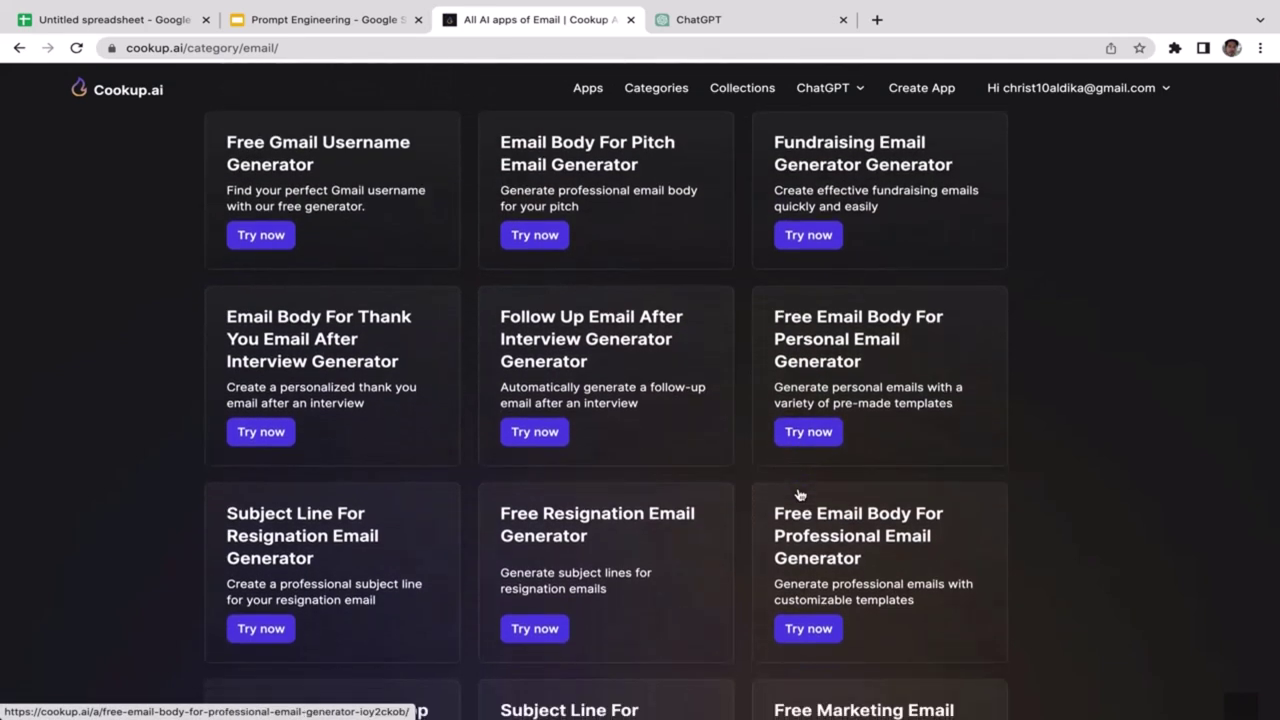
scroll(798, 494, up, 1)
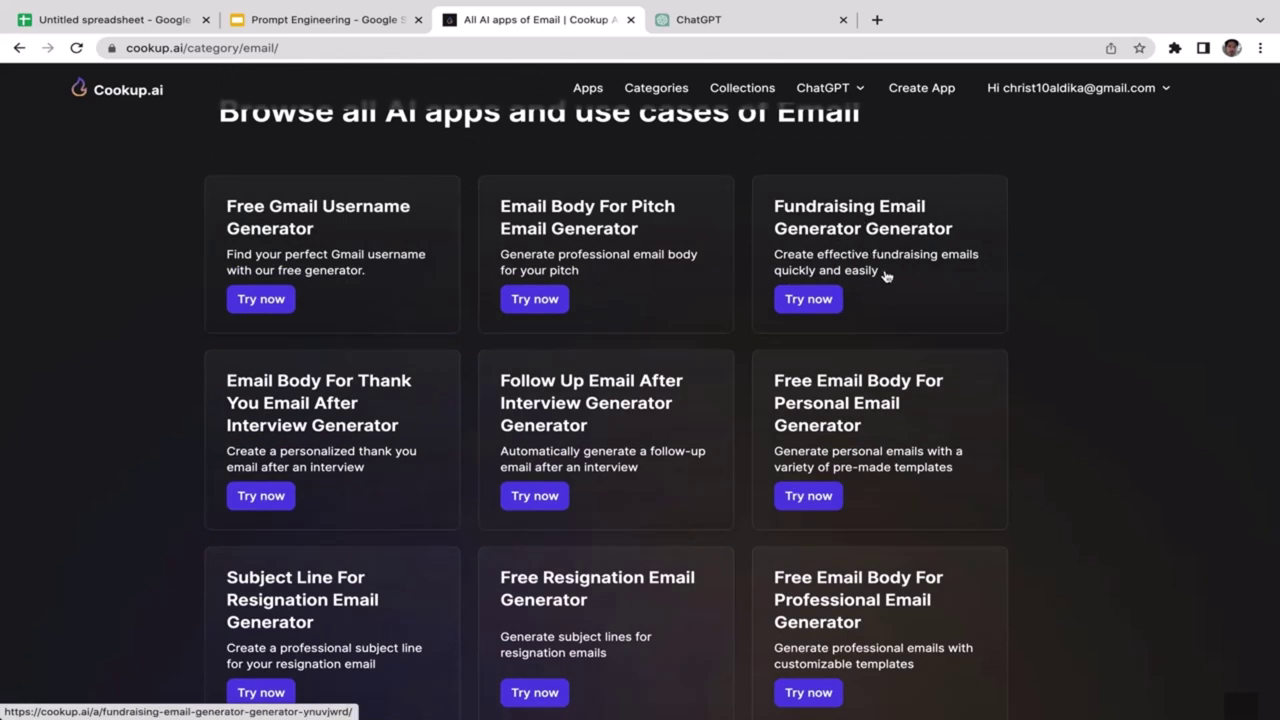
click(813, 306)
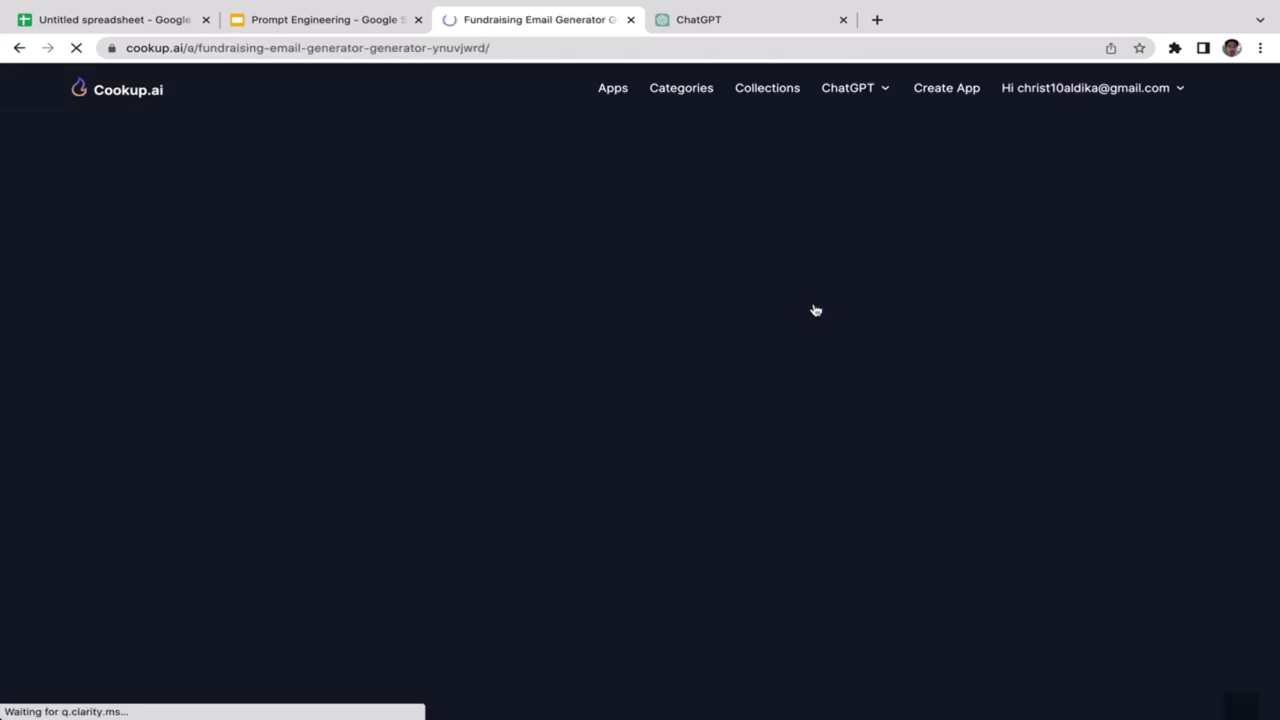
Enter "Charity project" as the email tone and generate the fundraising email.
drag(196, 188, 592, 217)
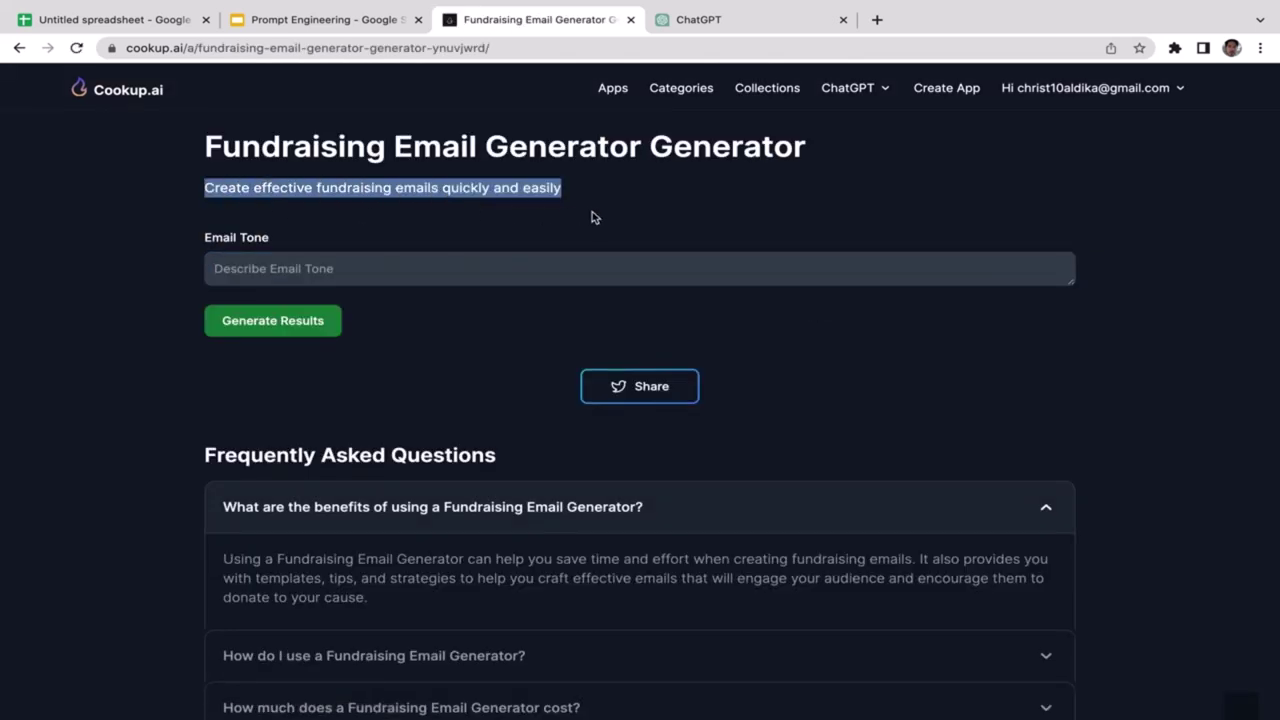
click(449, 213)
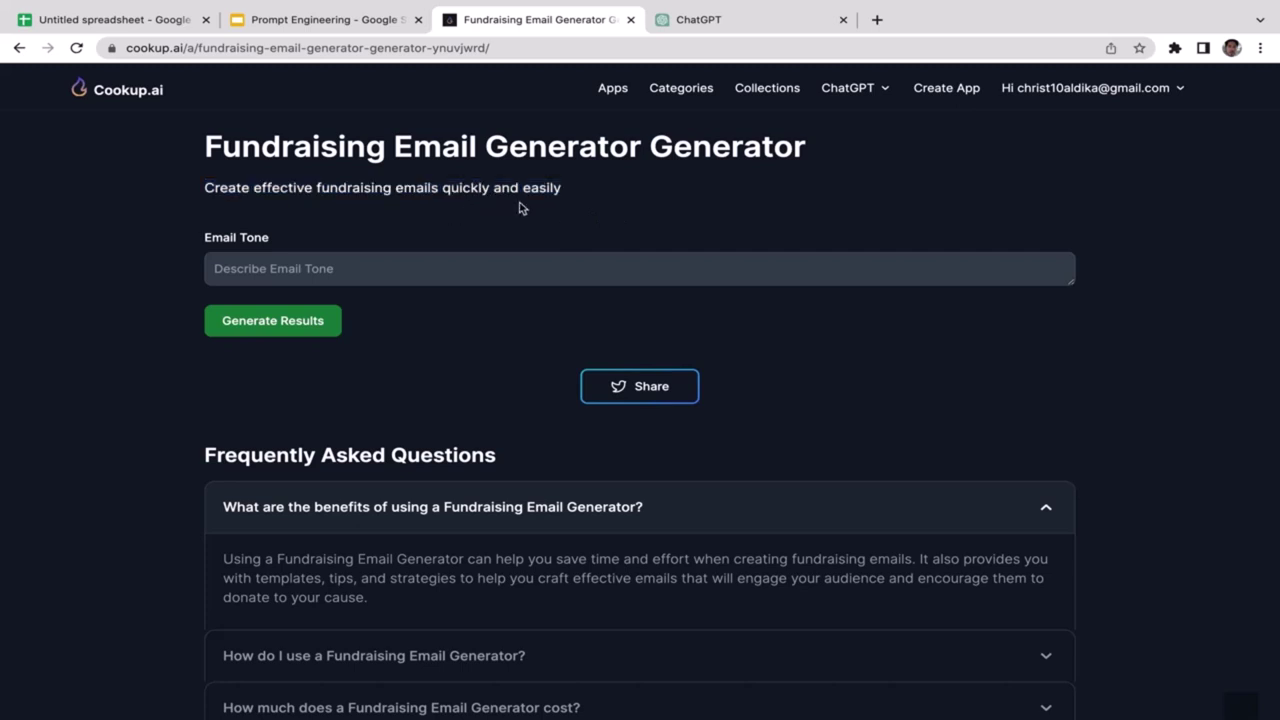
drag(594, 200, 183, 192)
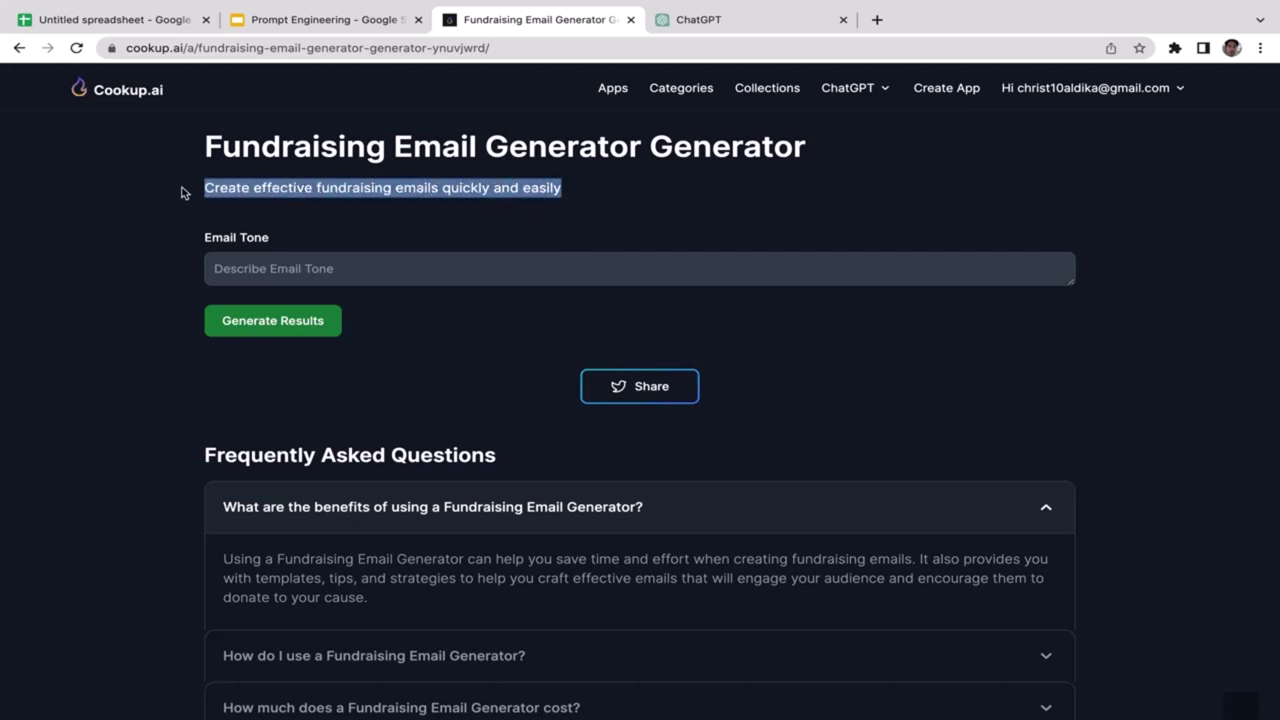
click(309, 266)
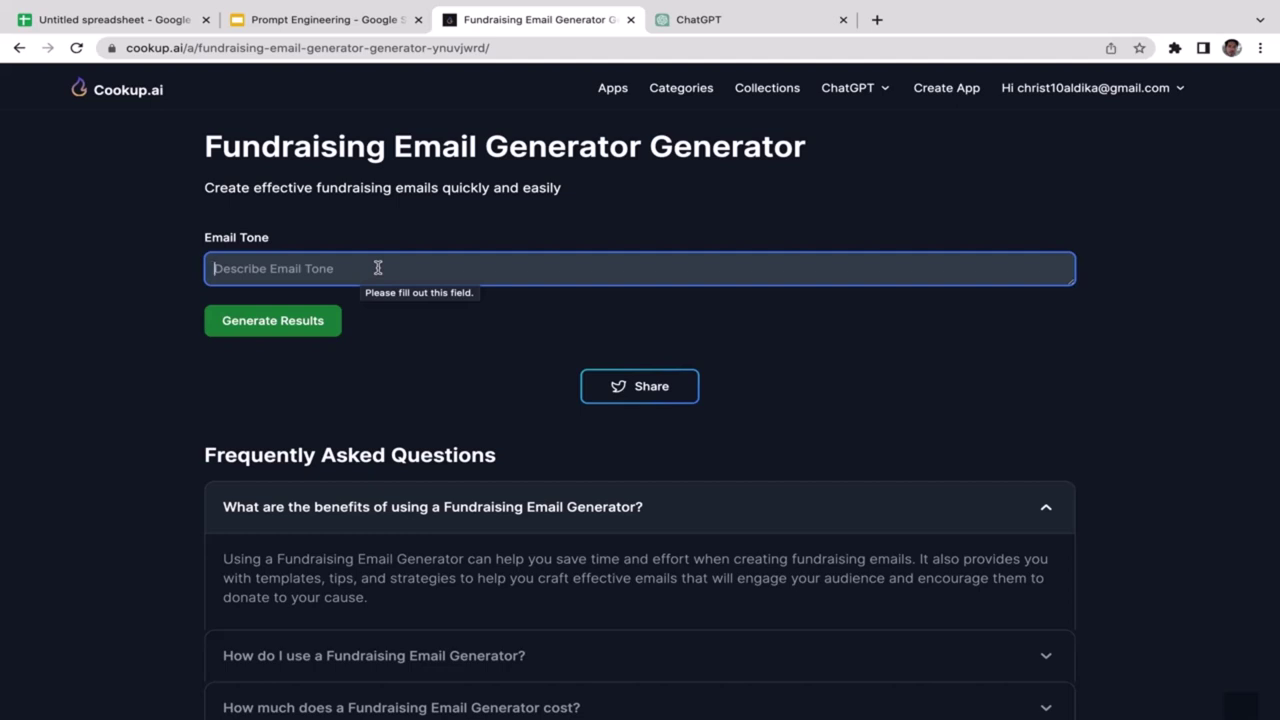
text(Charity project)
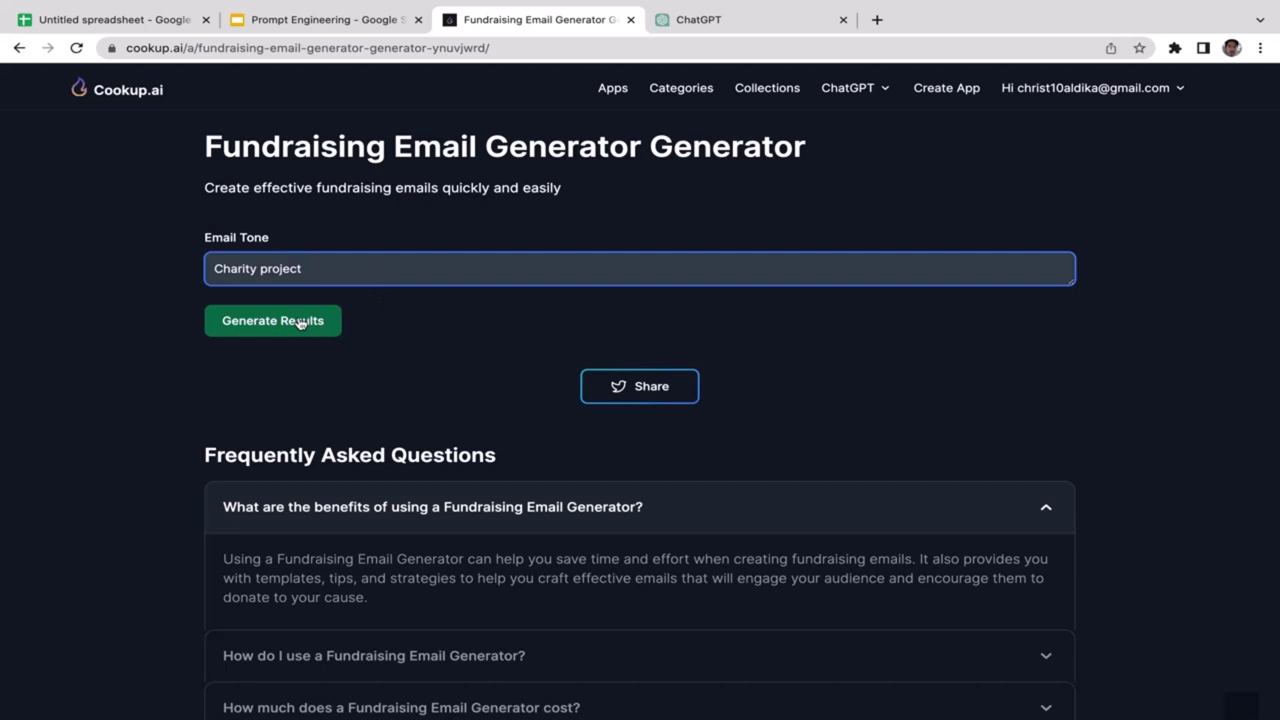
click(298, 321)
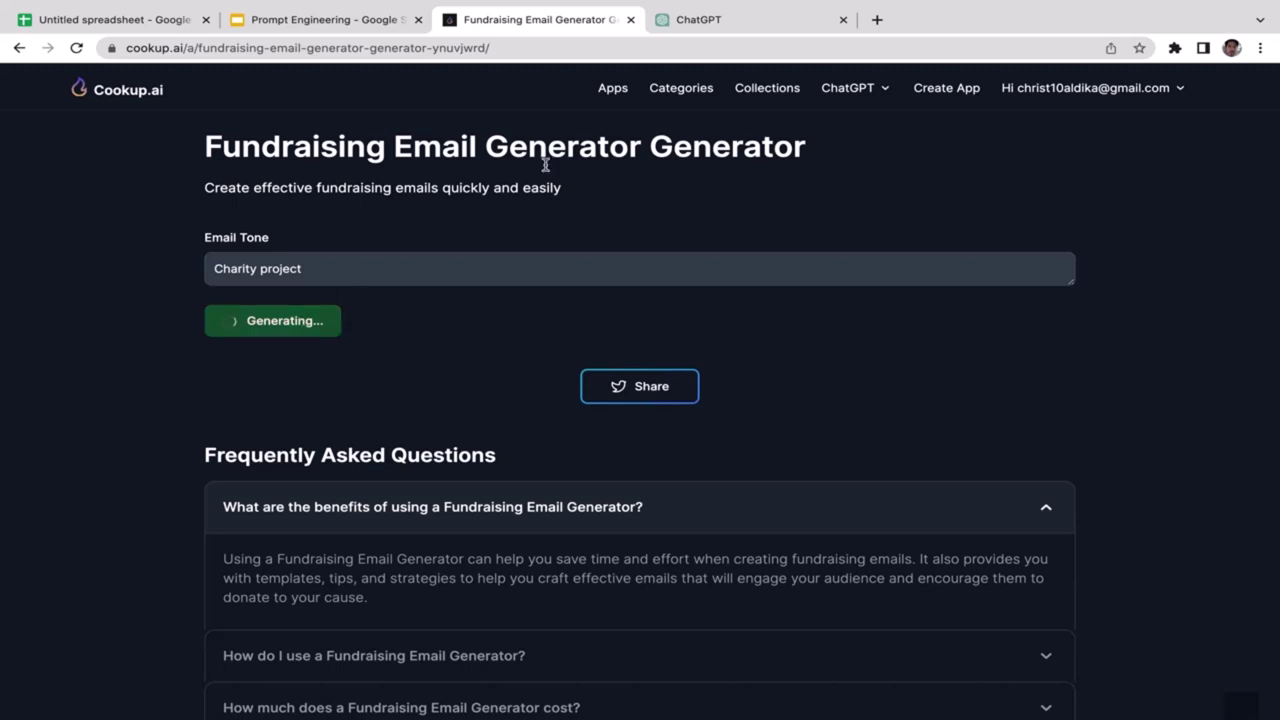
drag(574, 189, 203, 187)
click(580, 214)
drag(578, 192, 192, 189)
click(517, 200)
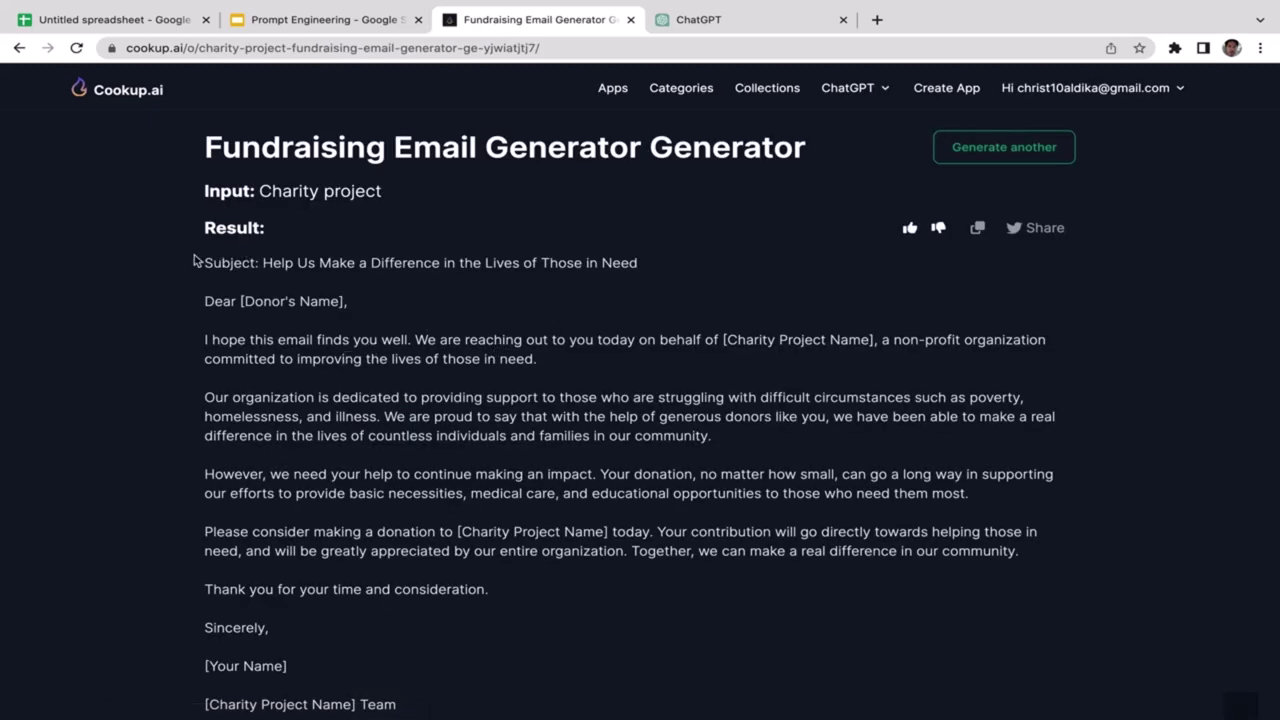
Read through the generated fundraising email, examining the donor name placeholder, the body text and the sign-off.
drag(196, 262, 540, 548)
click(1011, 409)
scroll(1011, 408, down, 2)
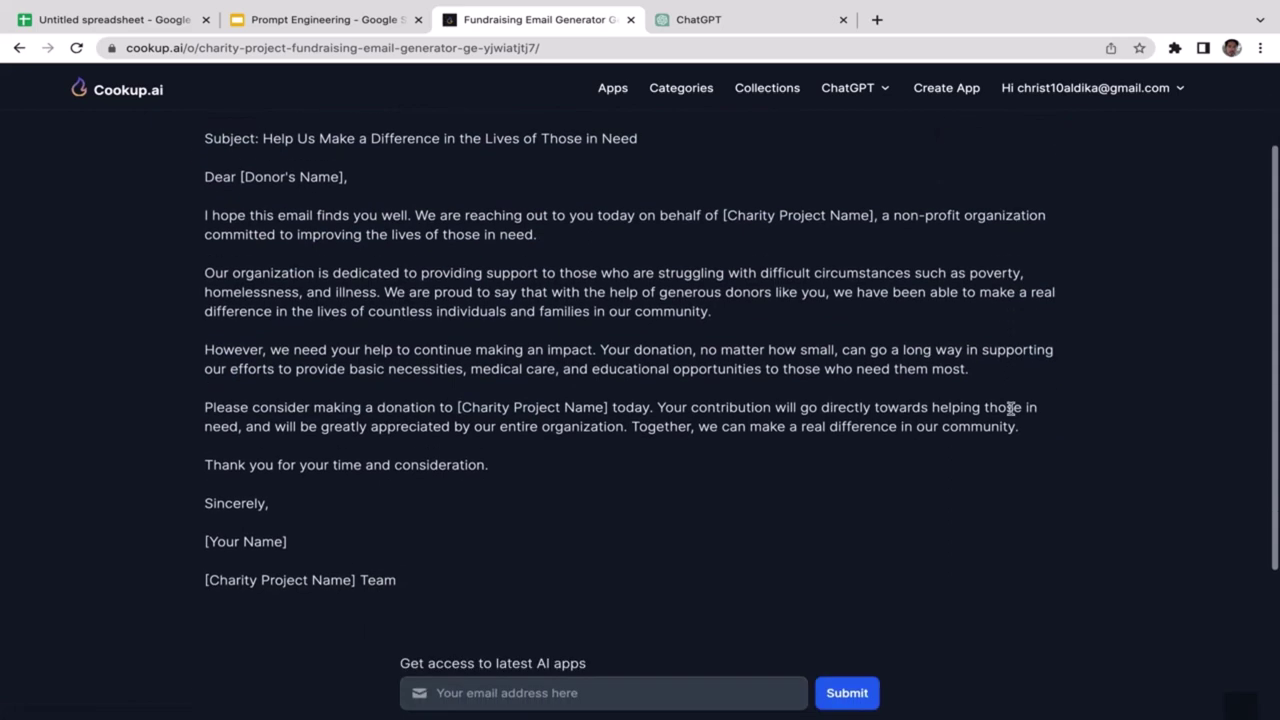
scroll(1011, 408, up, 2)
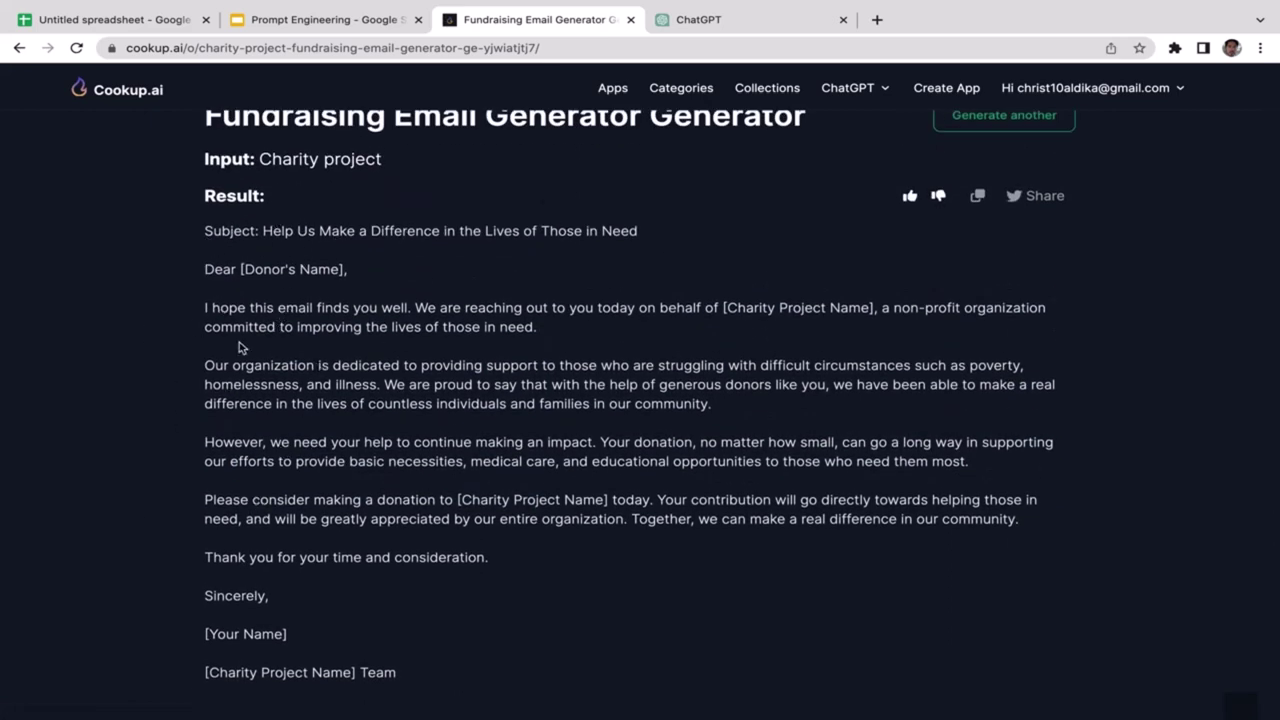
drag(241, 269, 357, 277)
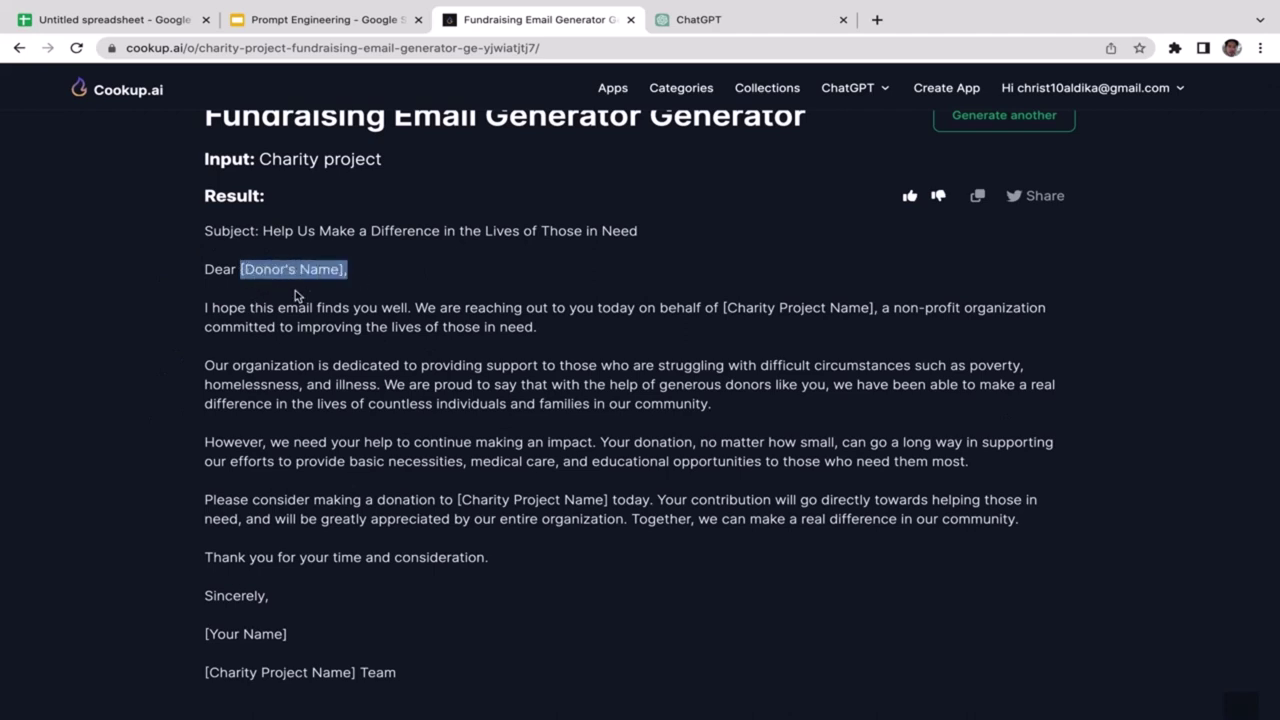
drag(184, 290, 707, 585)
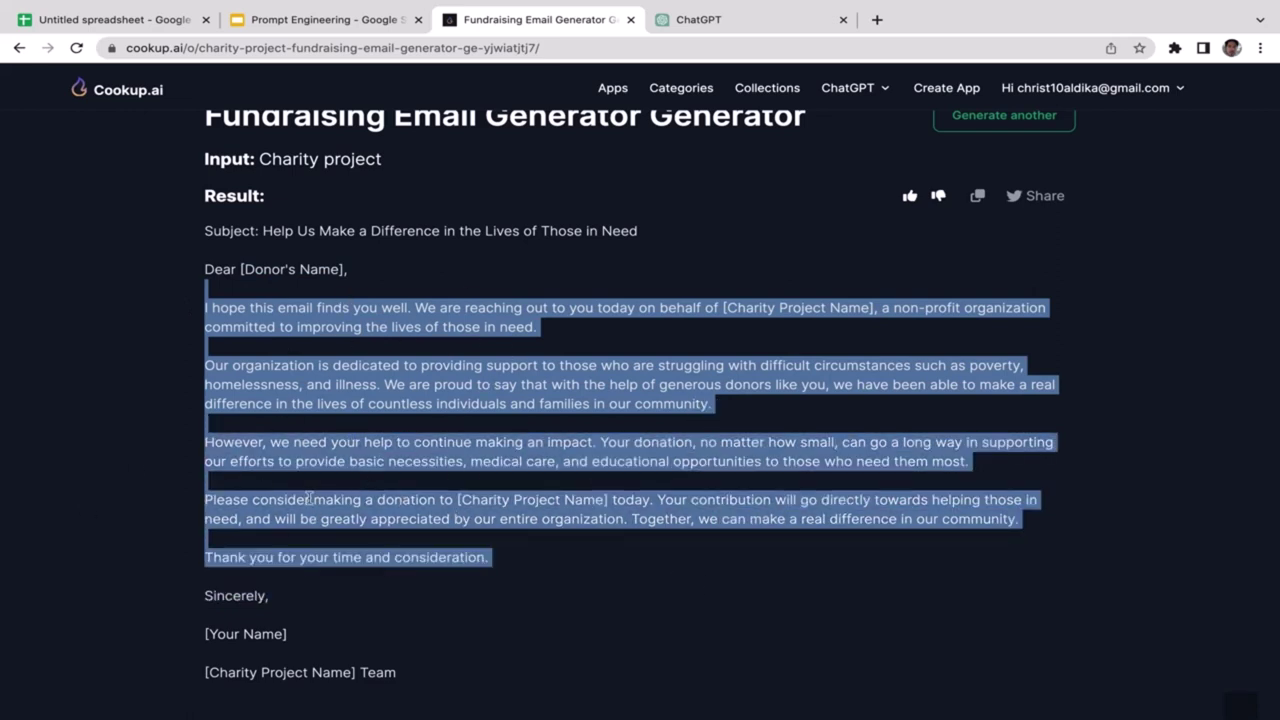
click(307, 614)
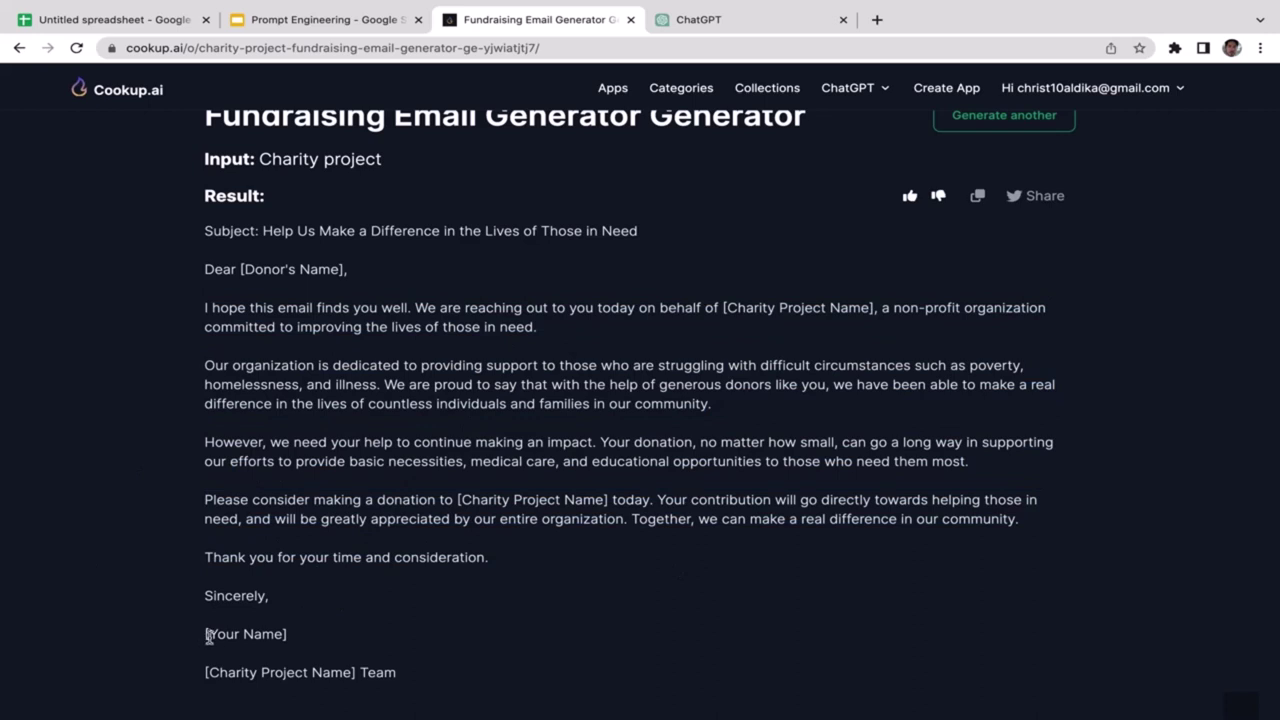
drag(205, 632, 283, 632)
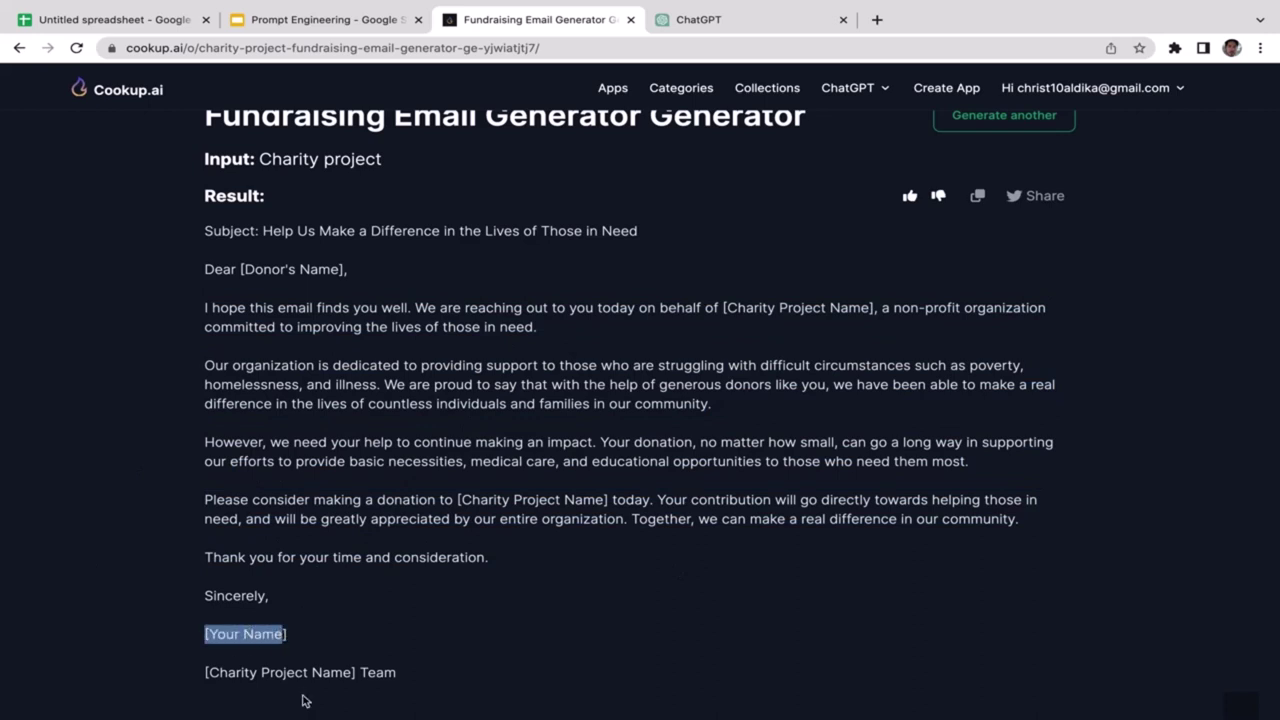
click(207, 668)
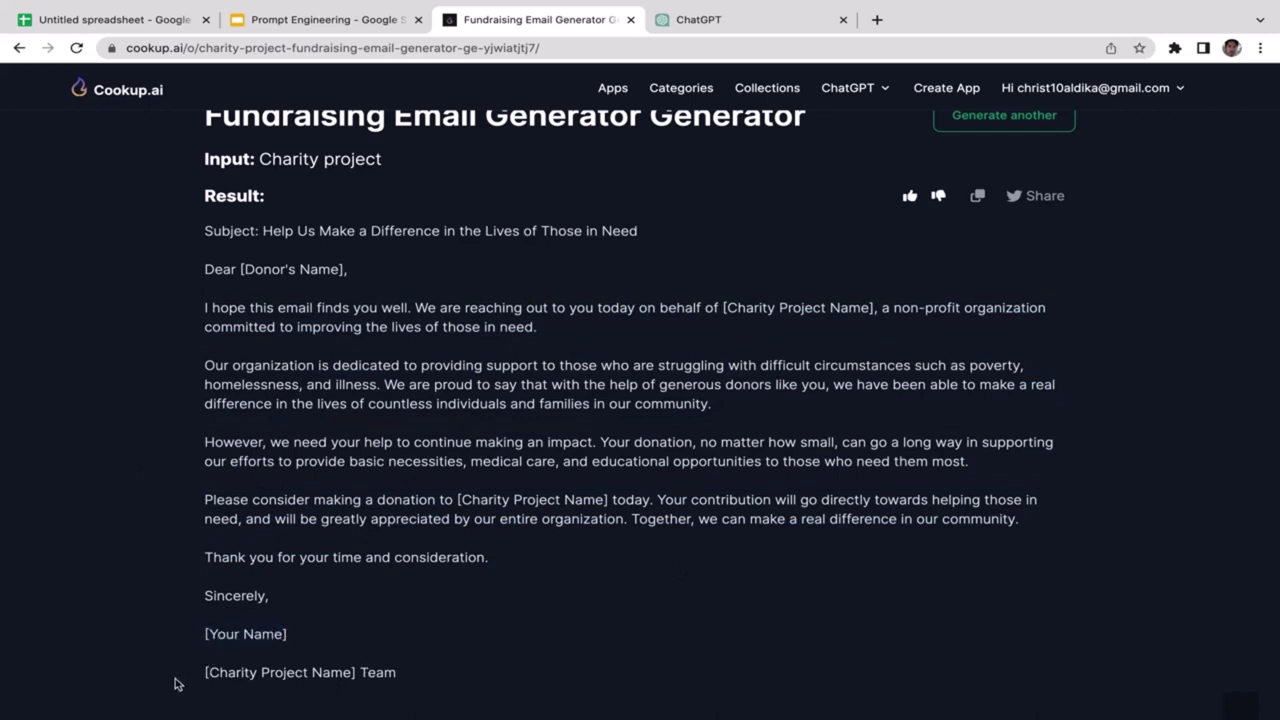
Examine the charity project name placeholder in the fundraising email's sign-off.
drag(209, 672, 342, 668)
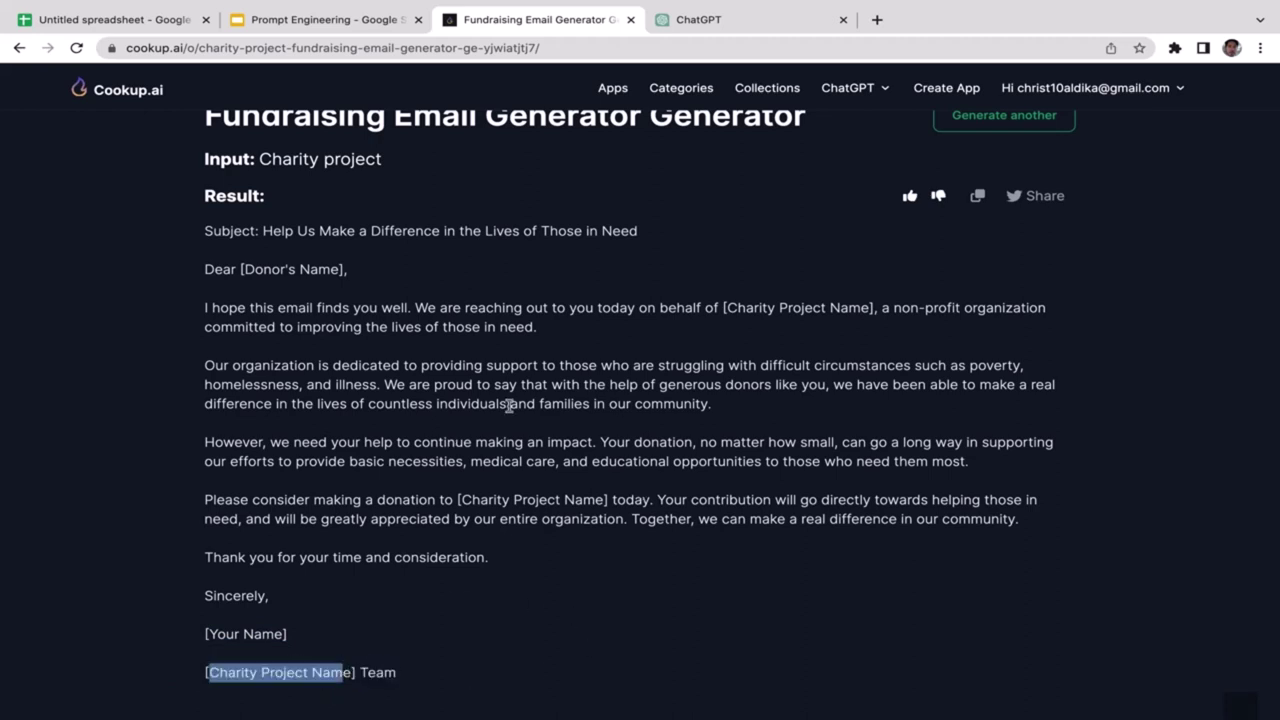
click(685, 457)
scroll(685, 457, up, 1)
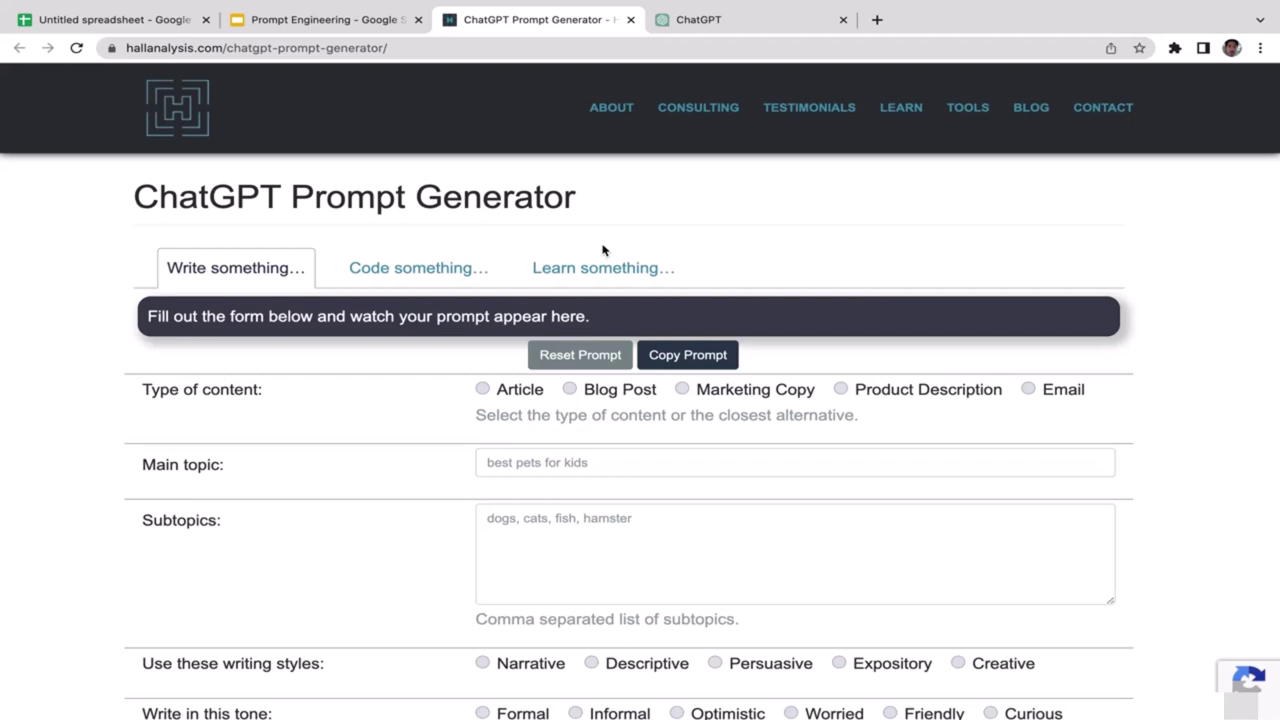
Check the slide of prompt generator links, and compare the Write, Code and Learn forms of the hallanalysis.com ChatGPT Prompt Generator.
click(388, 20)
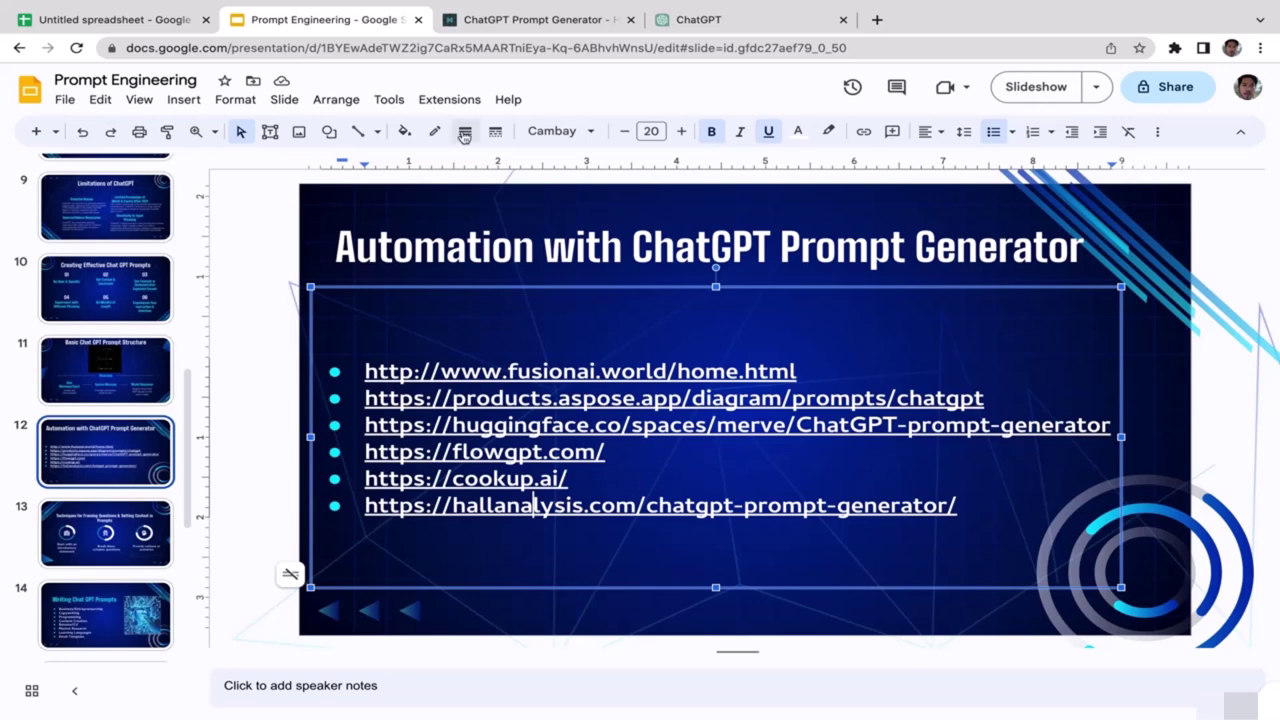
click(513, 19)
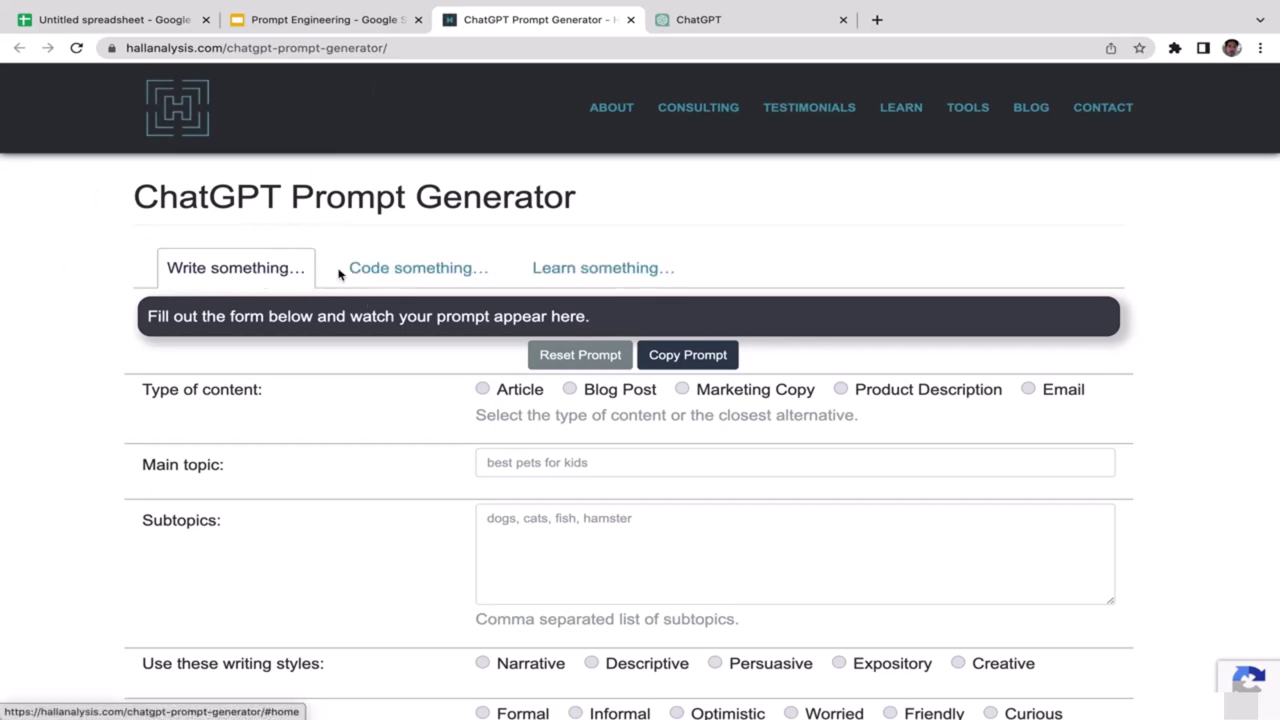
click(405, 275)
click(610, 274)
click(218, 282)
click(405, 268)
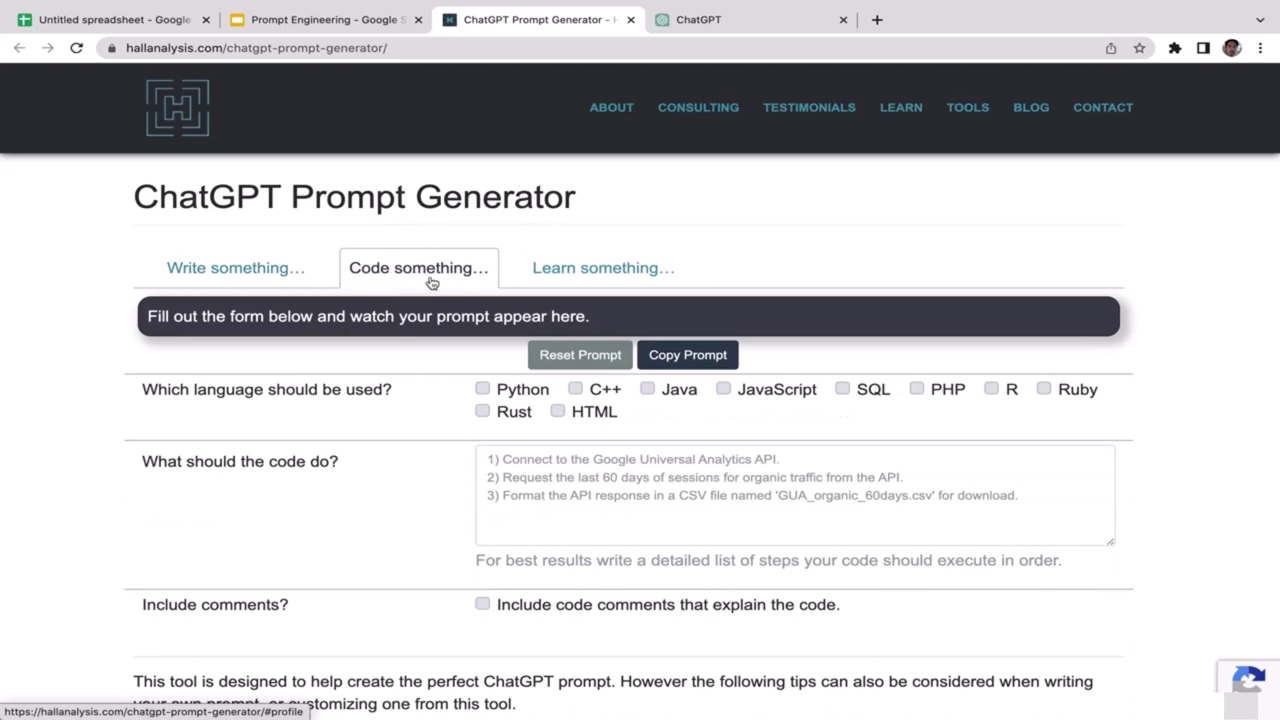
click(597, 280)
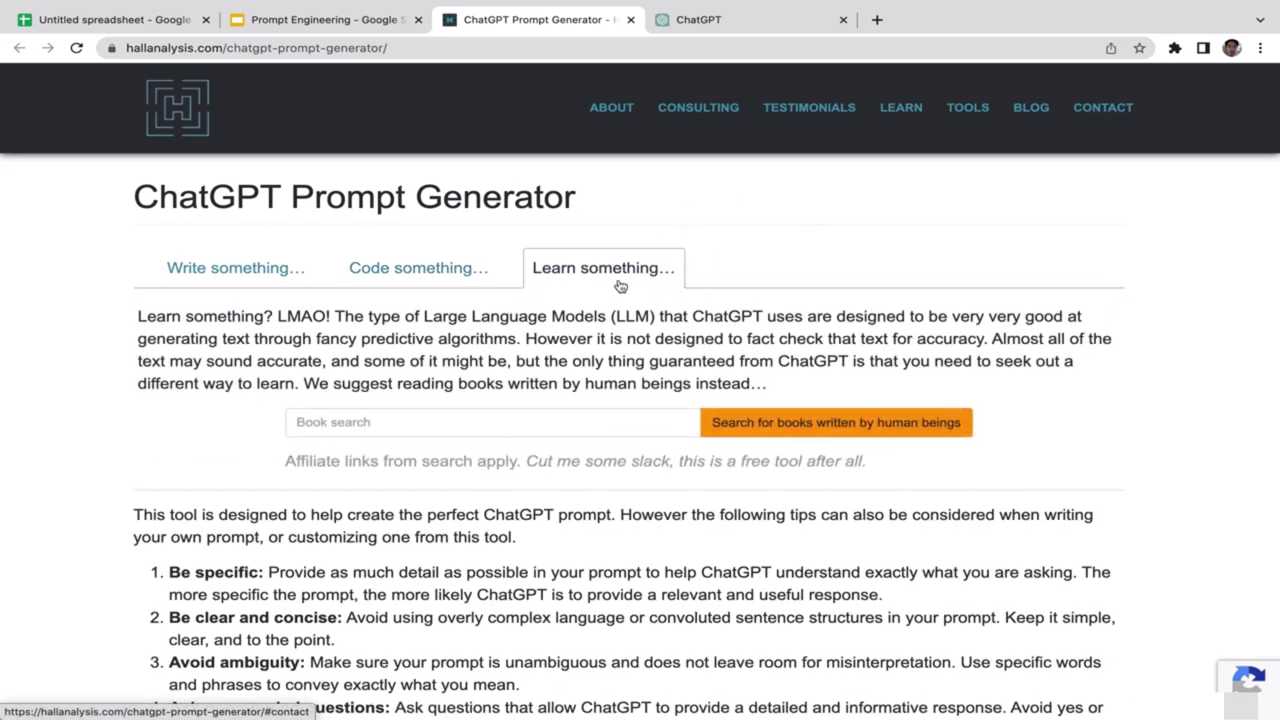
click(203, 276)
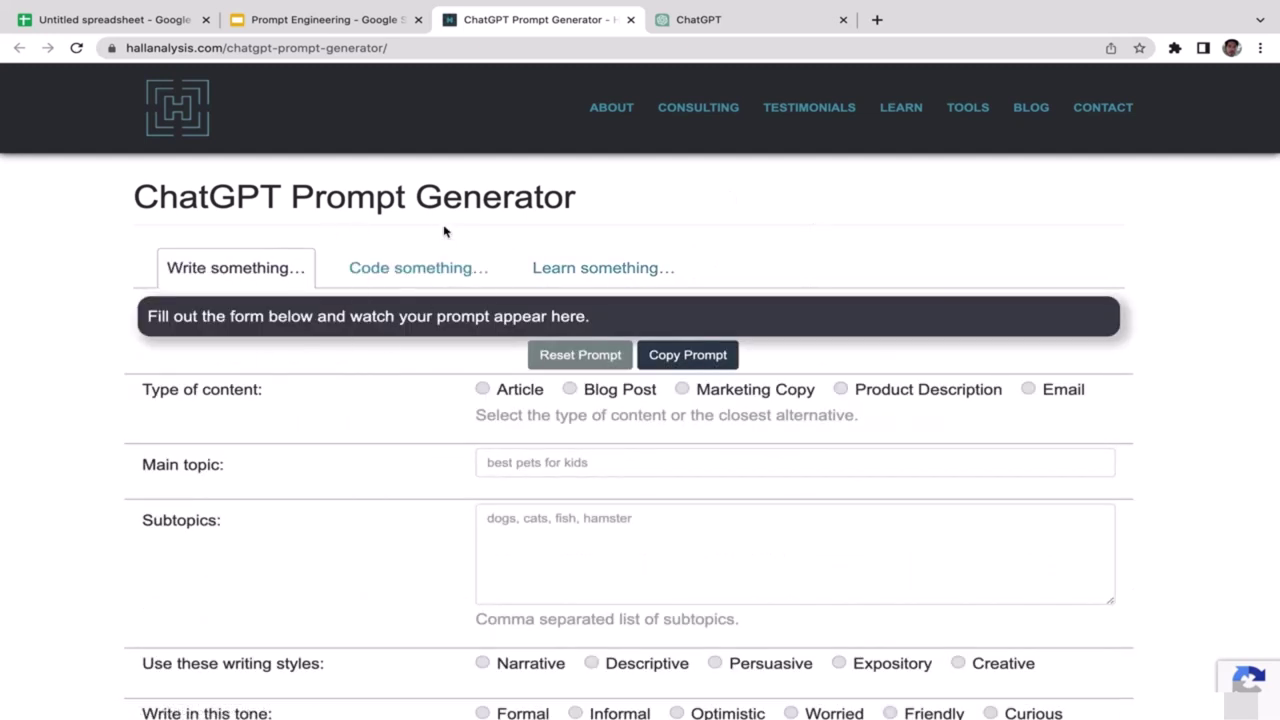
In the Write something form, set the content type to Product Description and the main topic to "Casual sneaker".
scroll(575, 242, down, 1)
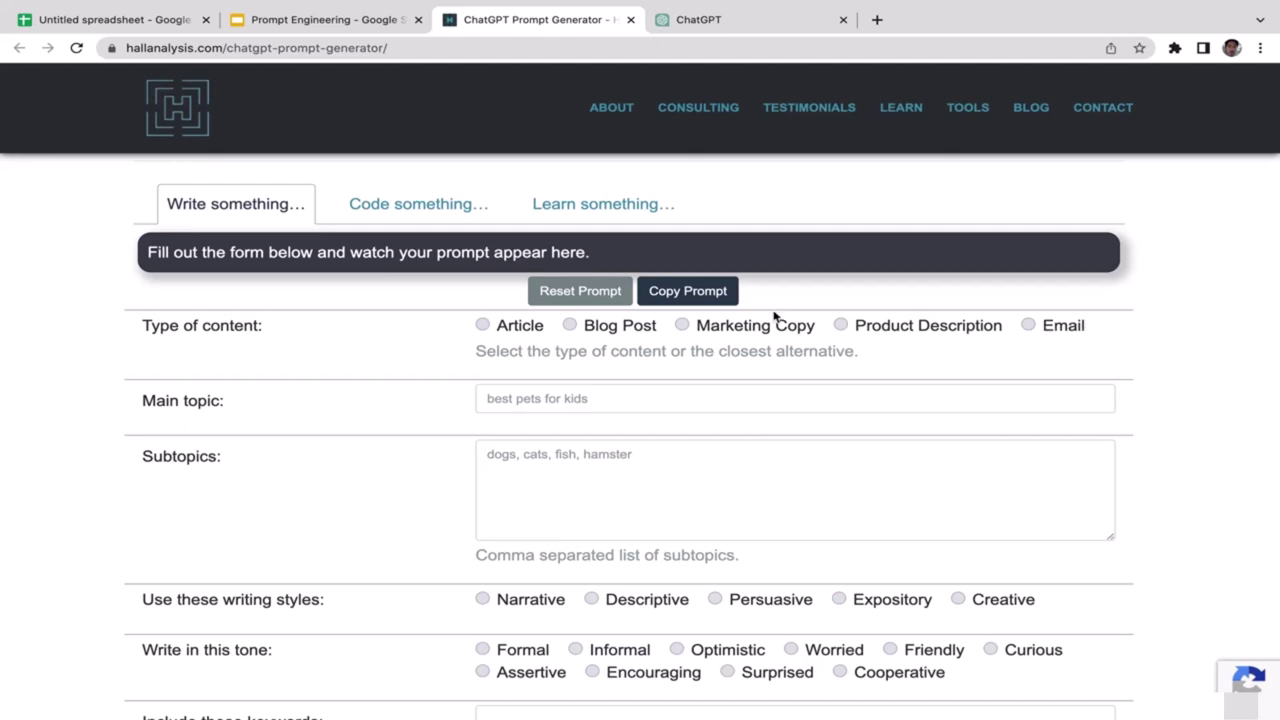
click(840, 326)
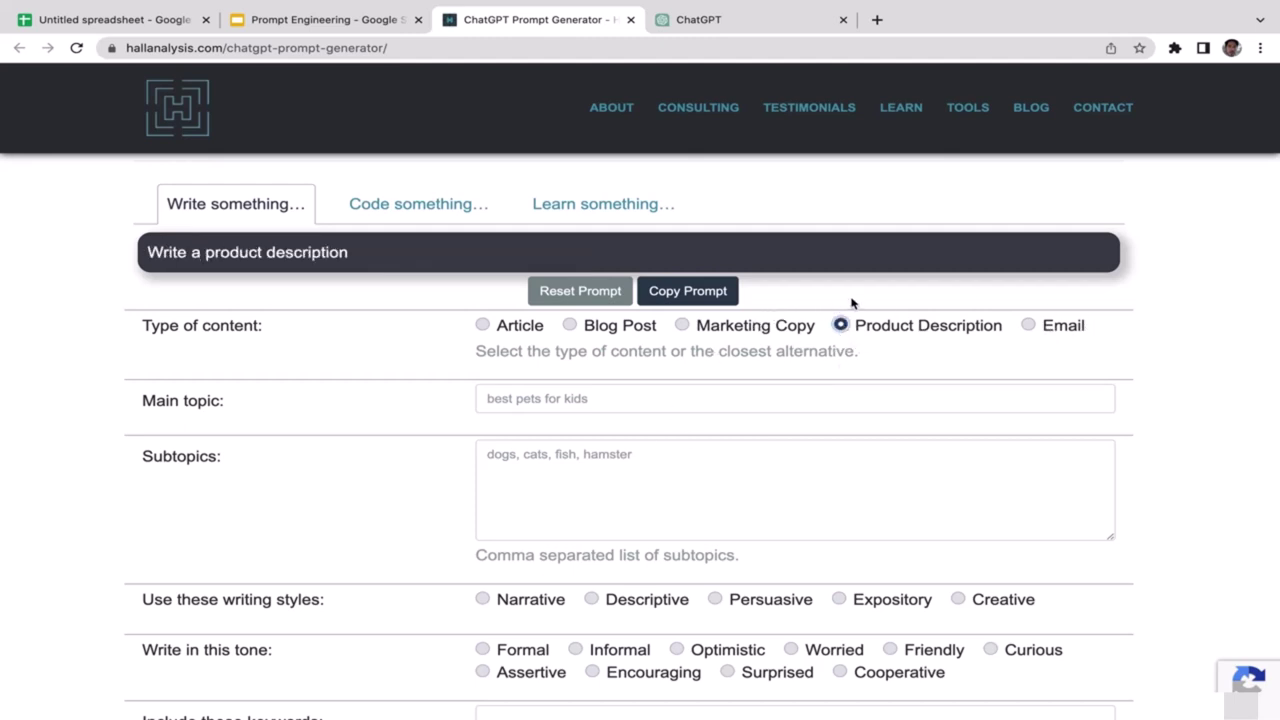
click(533, 402)
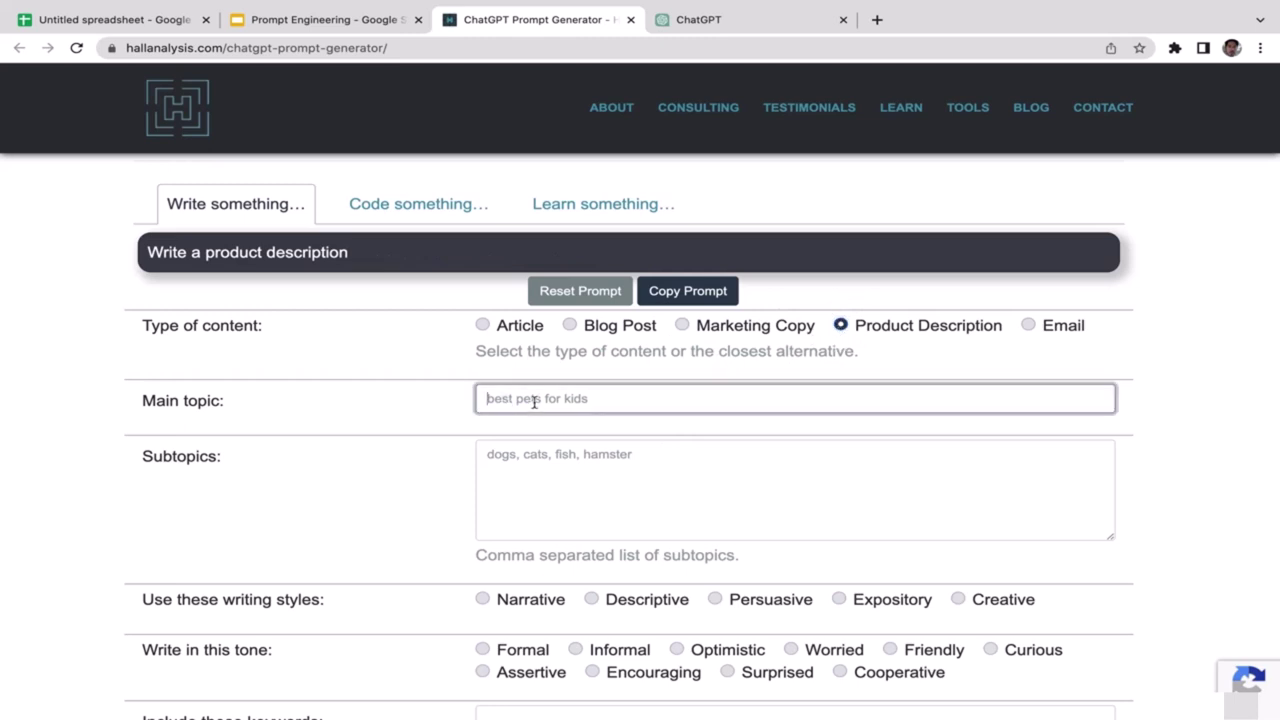
click(670, 369)
click(550, 397)
text(A)
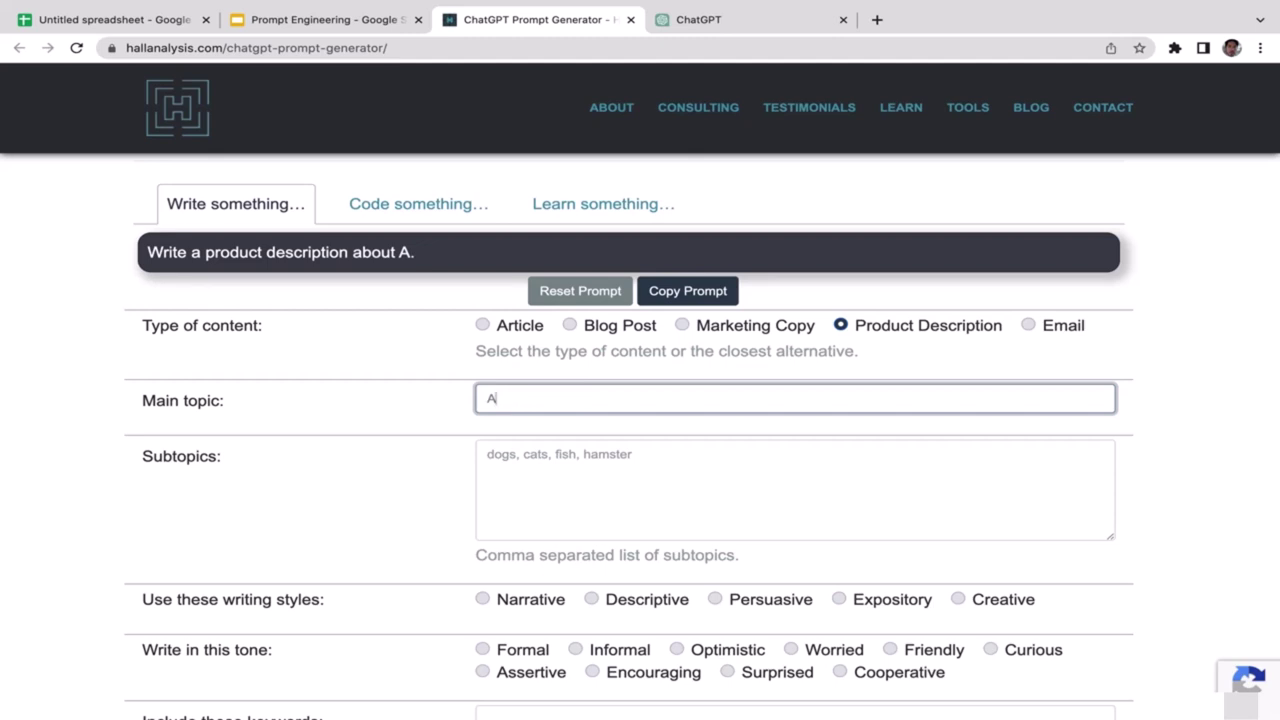
key(BackSpace)
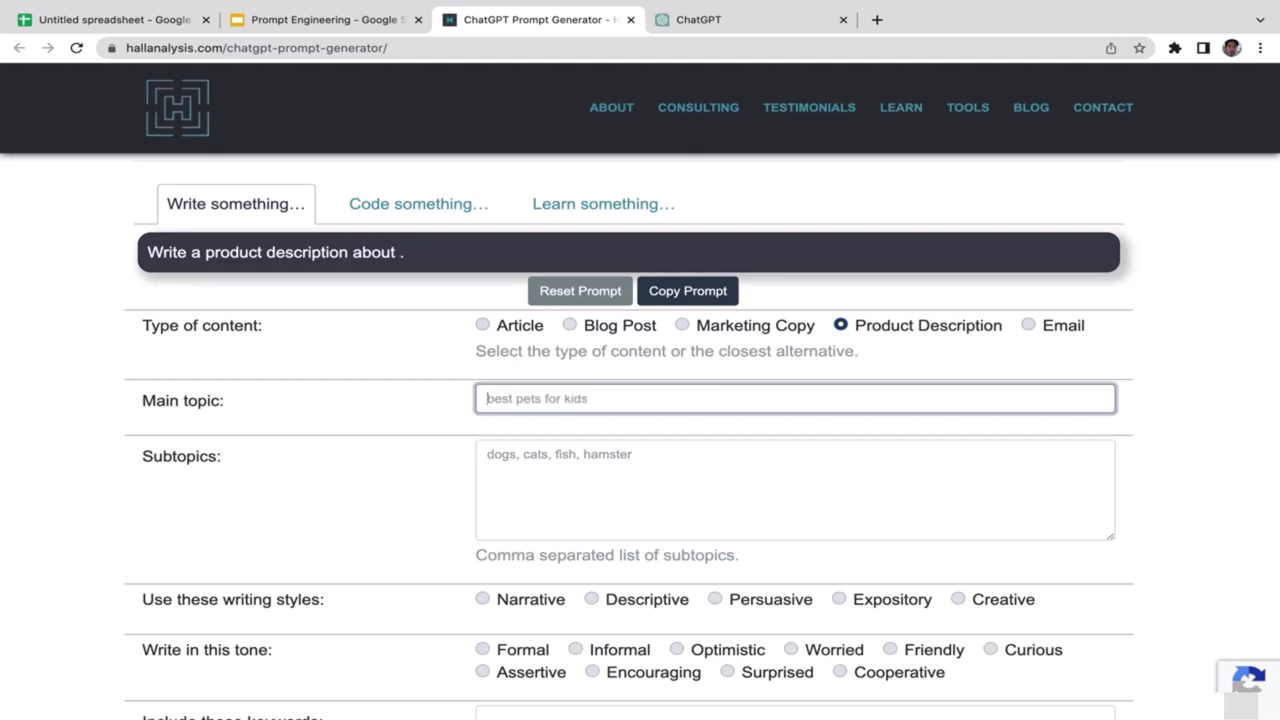
text(Casual)
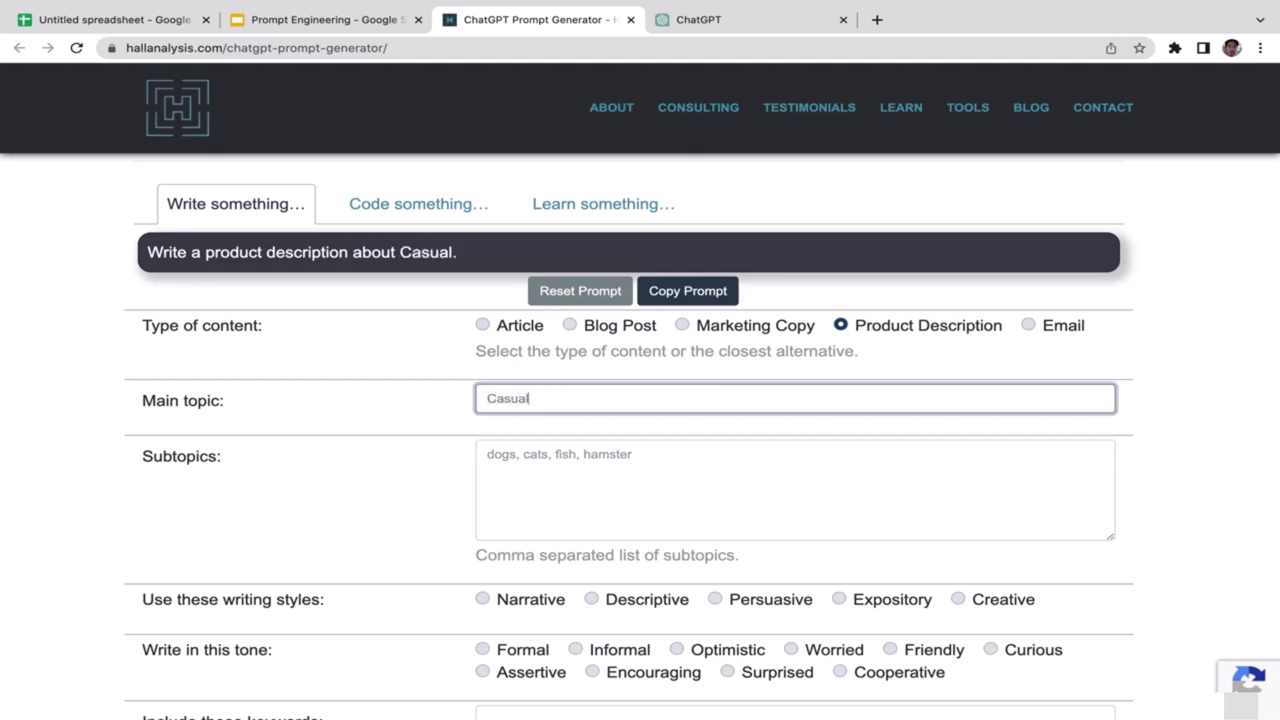
text( sneaker)
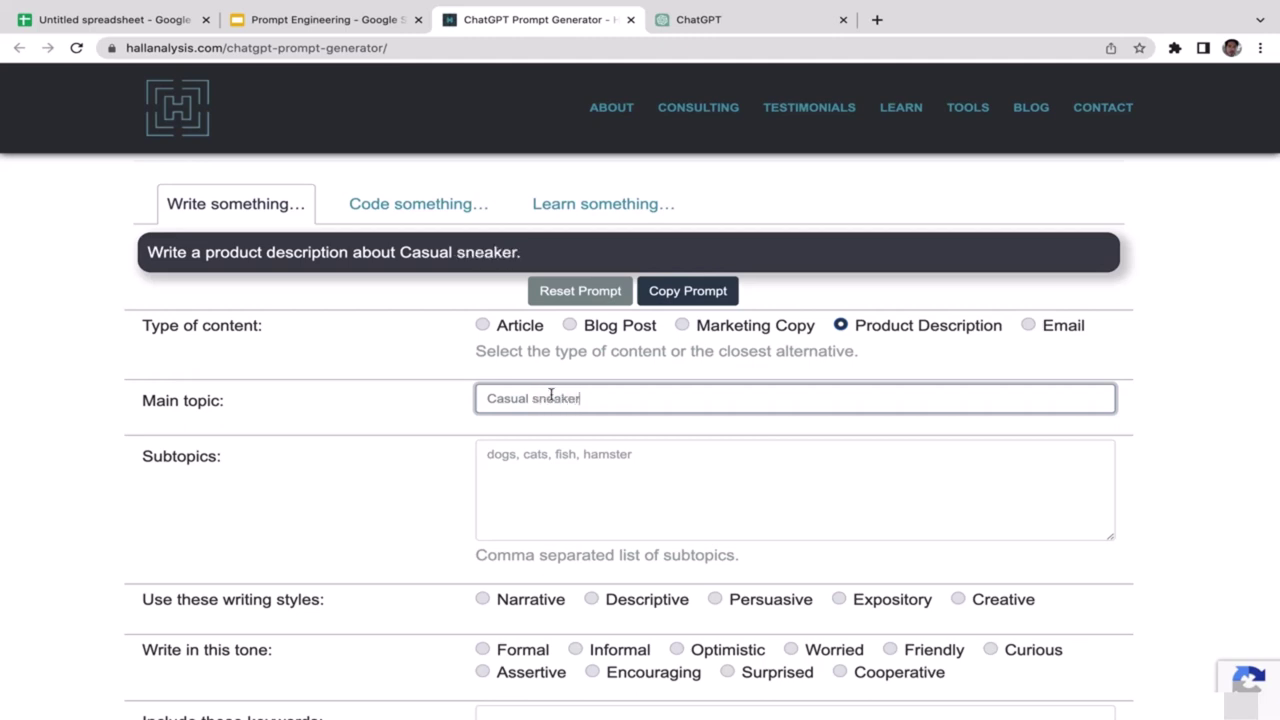
Enter "Sneaker that is very comfortable to use" as the prompt's subtopic.
click(655, 463)
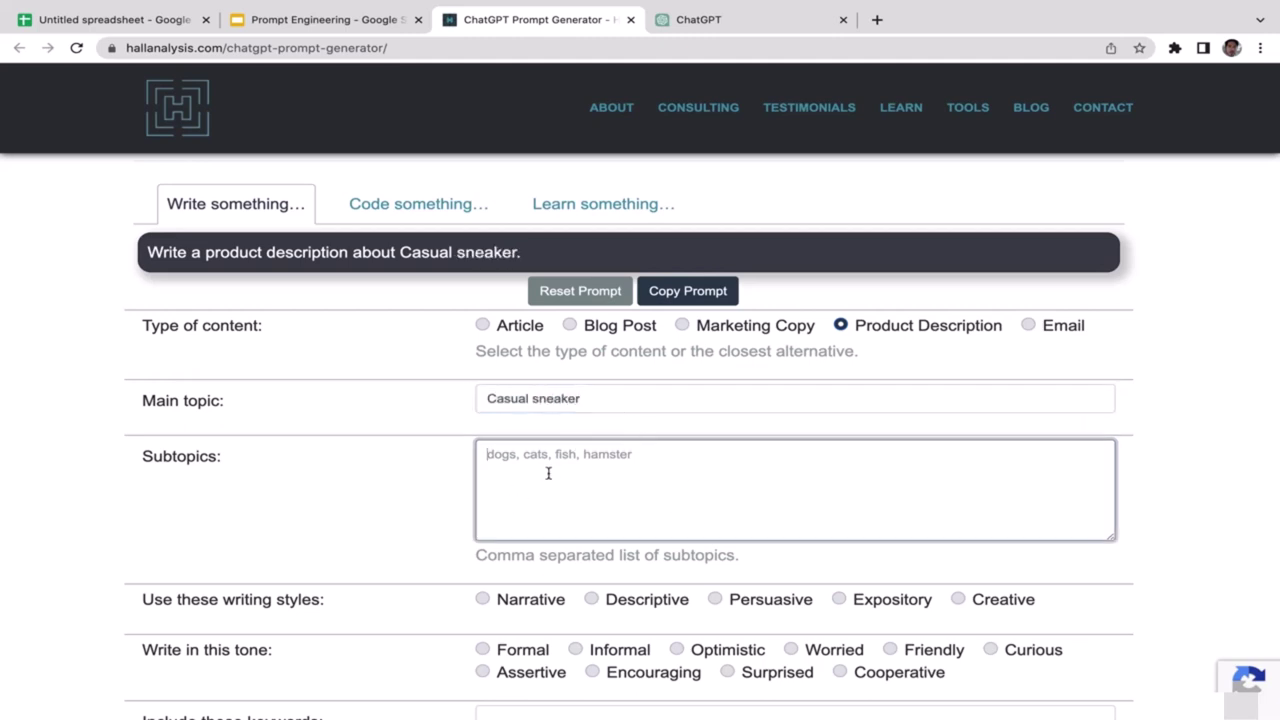
click(641, 423)
scroll(641, 423, down, 1)
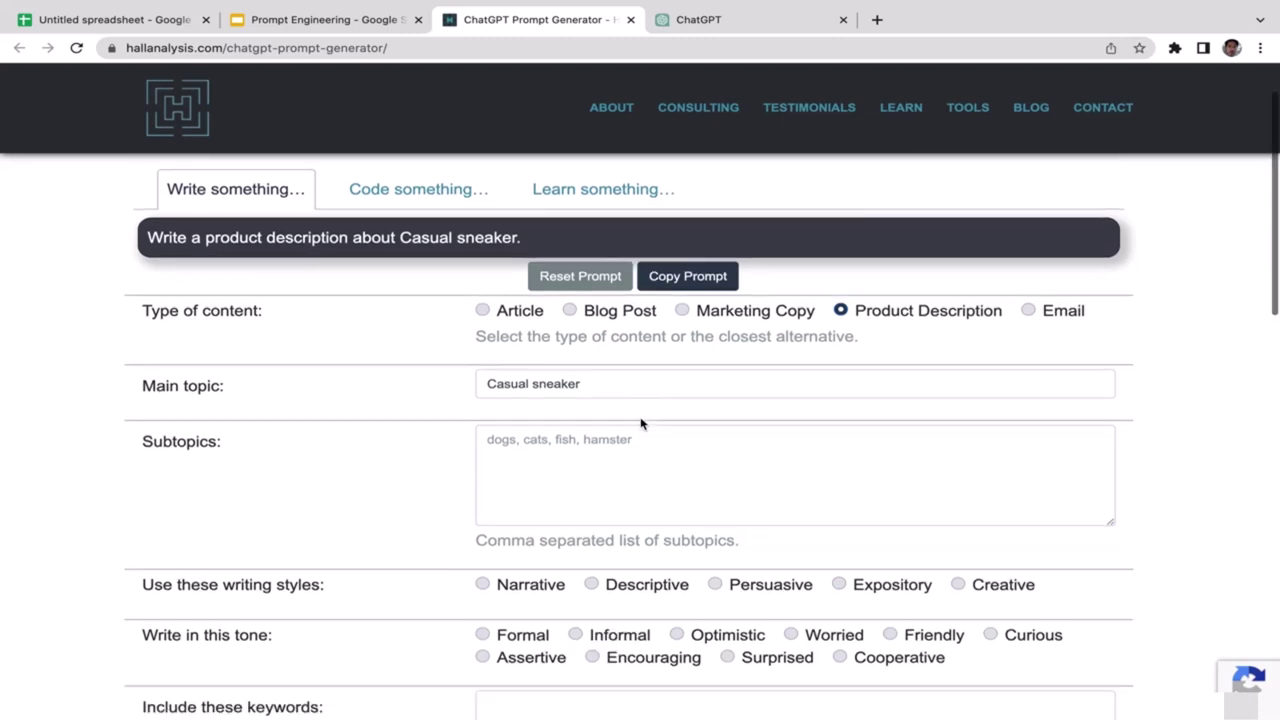
click(605, 386)
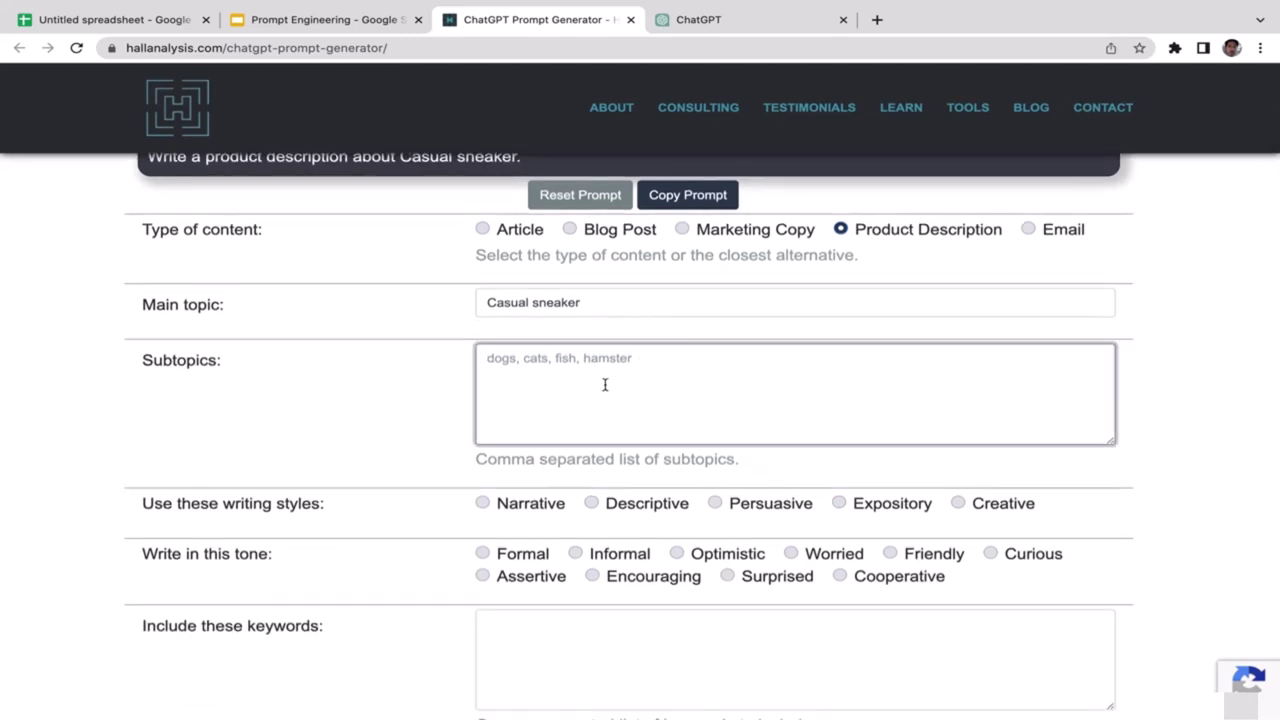
text(Sneaker)
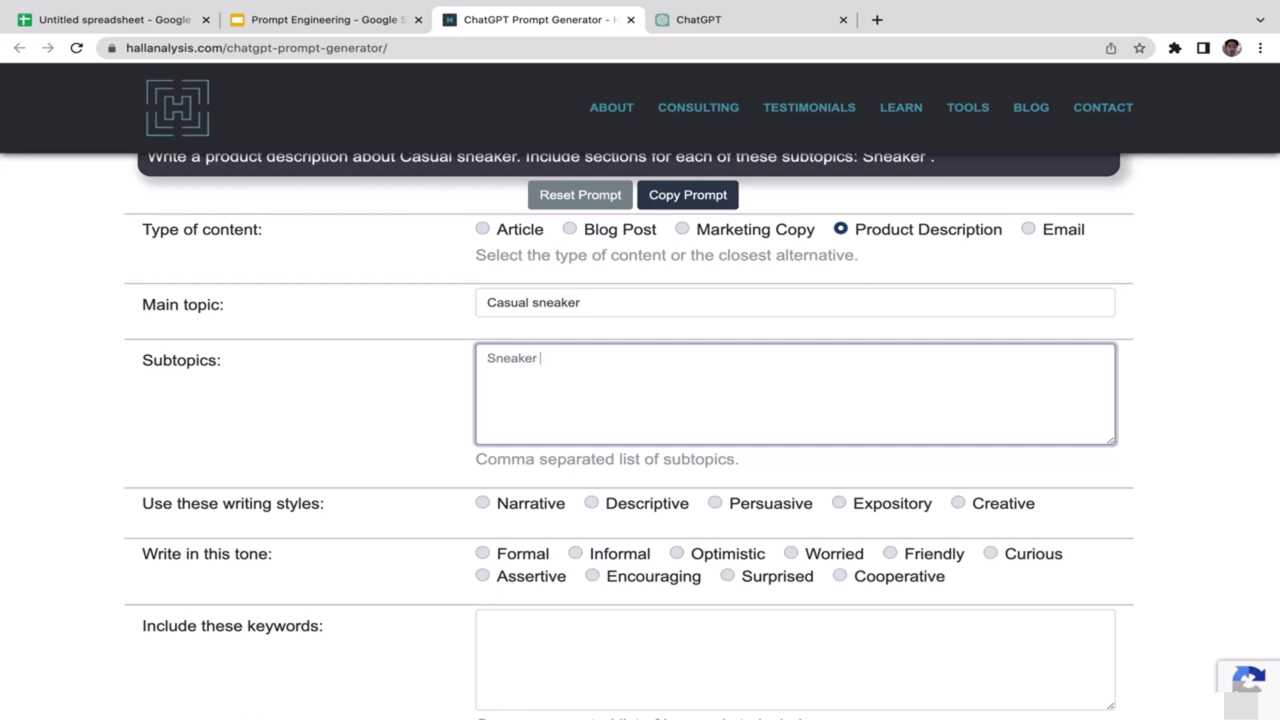
text( that is very com)
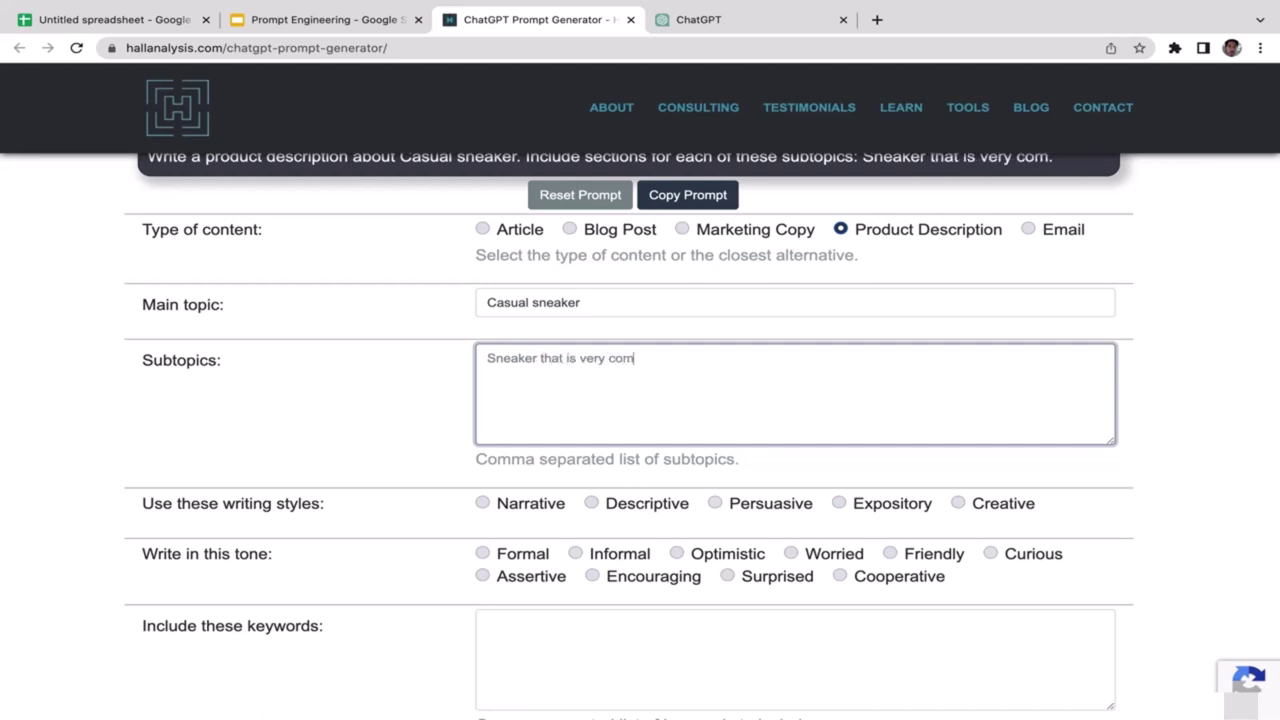
text(fortable )
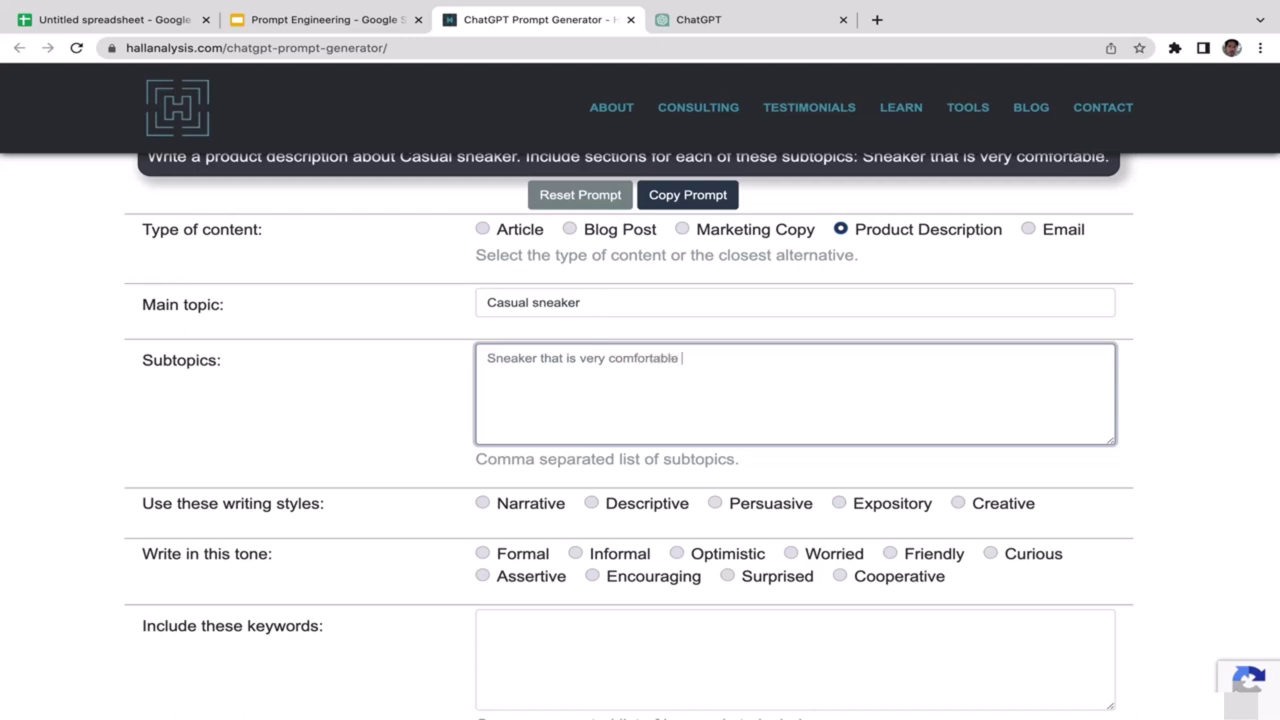
text(to use)
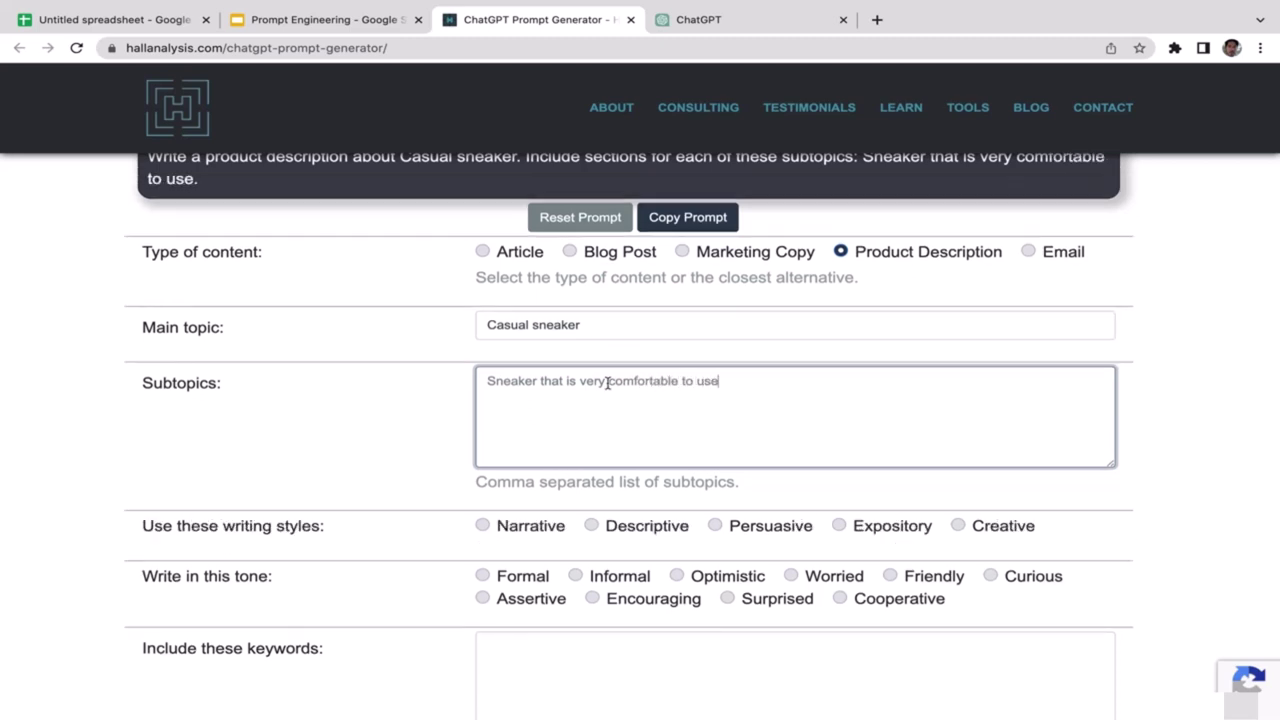
click(731, 348)
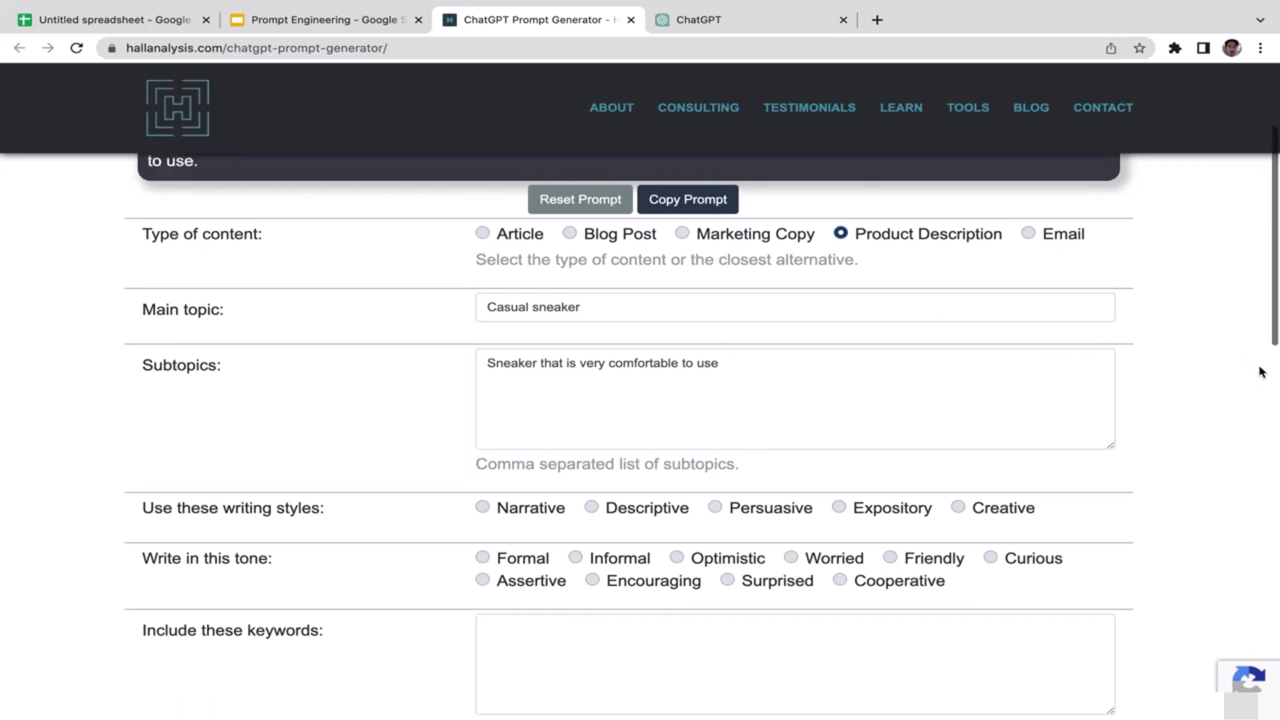
Choose Descriptive as the writing style for the product description prompt.
scroll(1260, 369, down, 2)
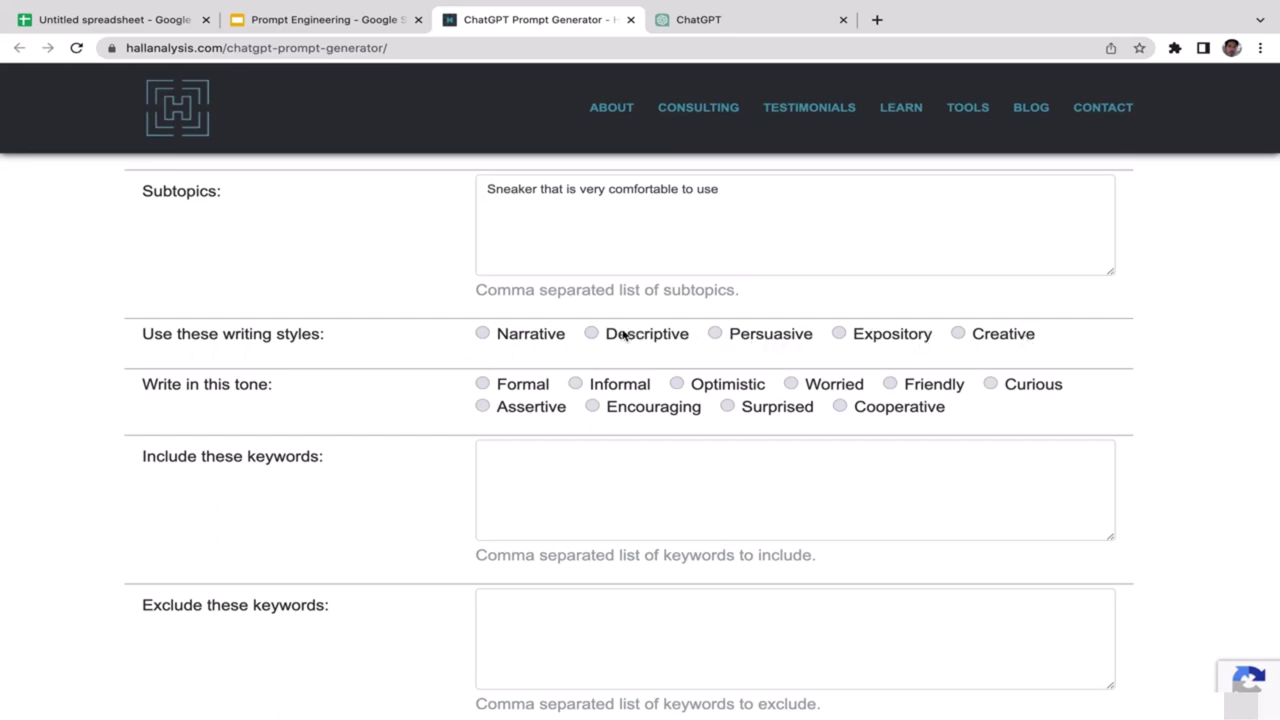
click(593, 334)
scroll(1264, 305, up, 3)
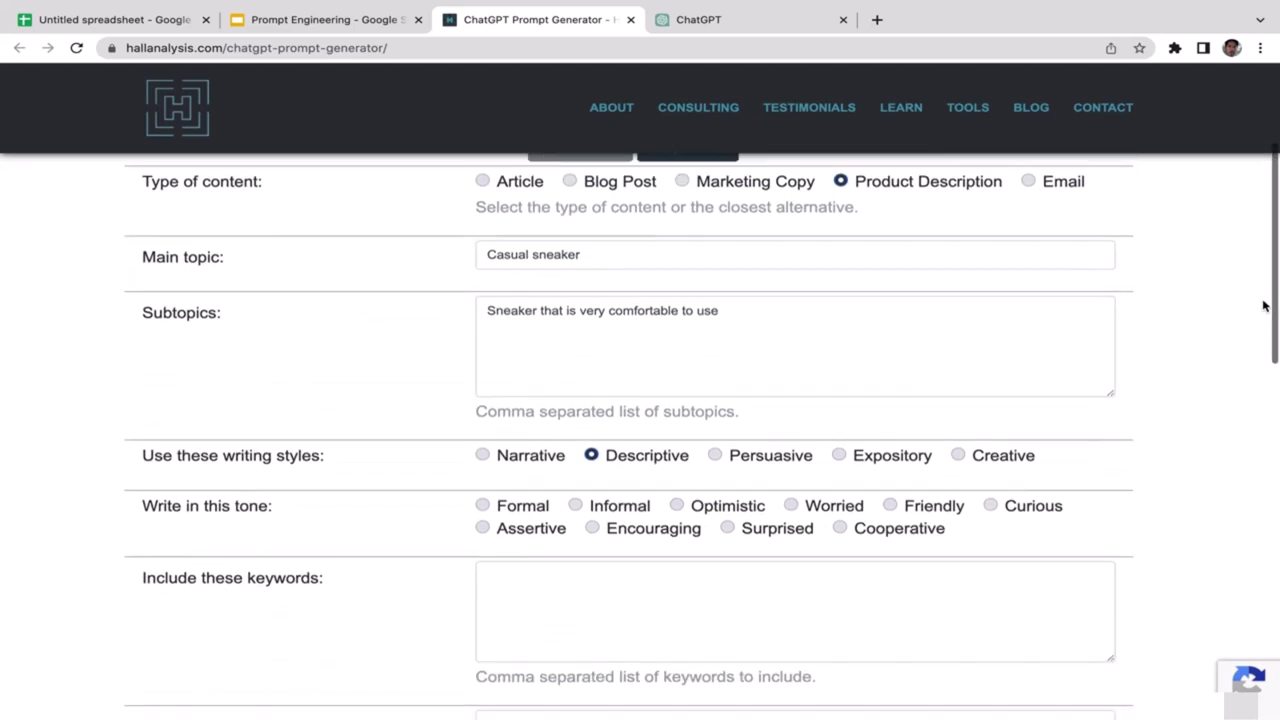
scroll(1264, 305, down, 2)
scroll(1264, 305, up, 1)
scroll(1264, 305, down, 1)
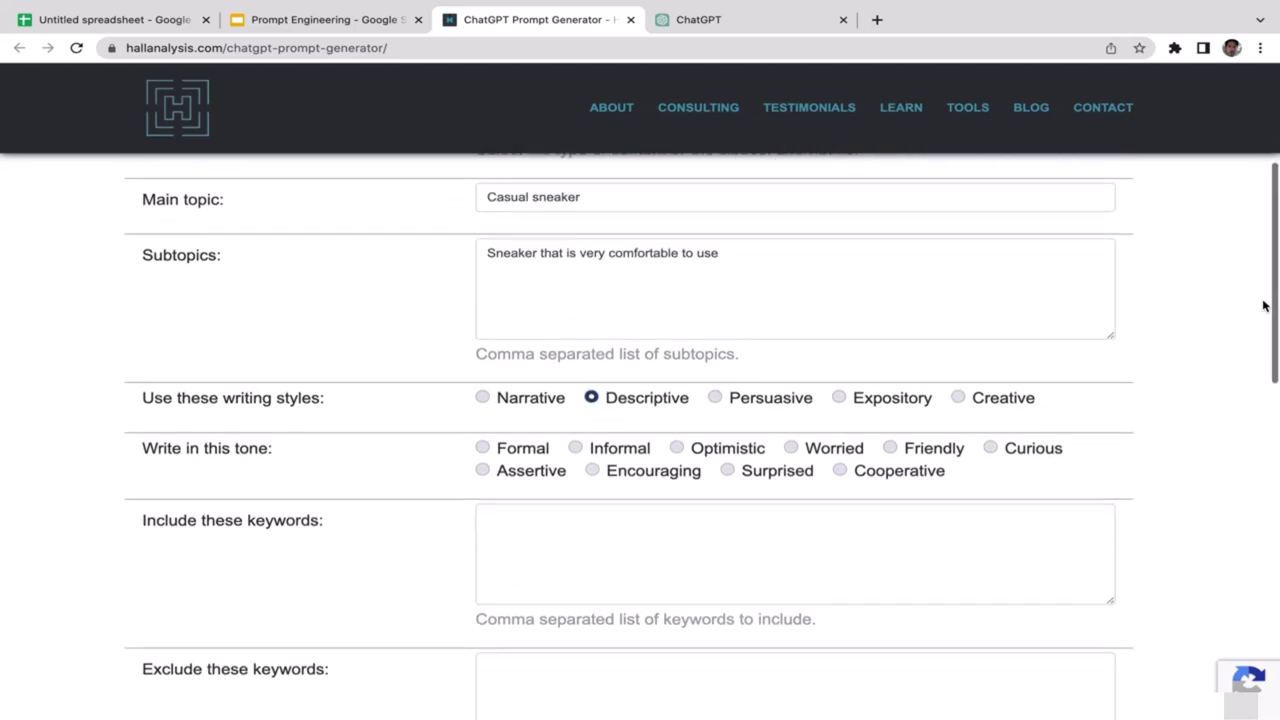
Choose Informal as the writing tone for the product description prompt.
scroll(1264, 305, down, 3)
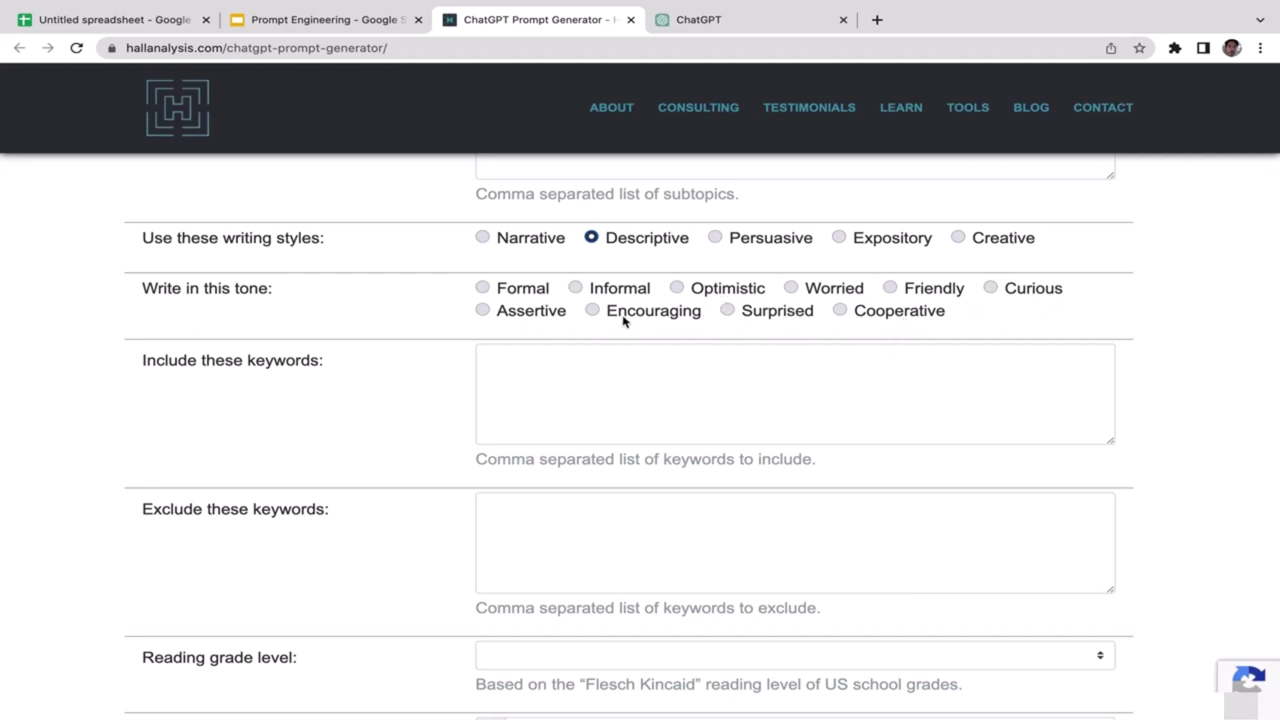
click(576, 289)
scroll(1266, 277, up, 2)
scroll(1266, 277, up, 1)
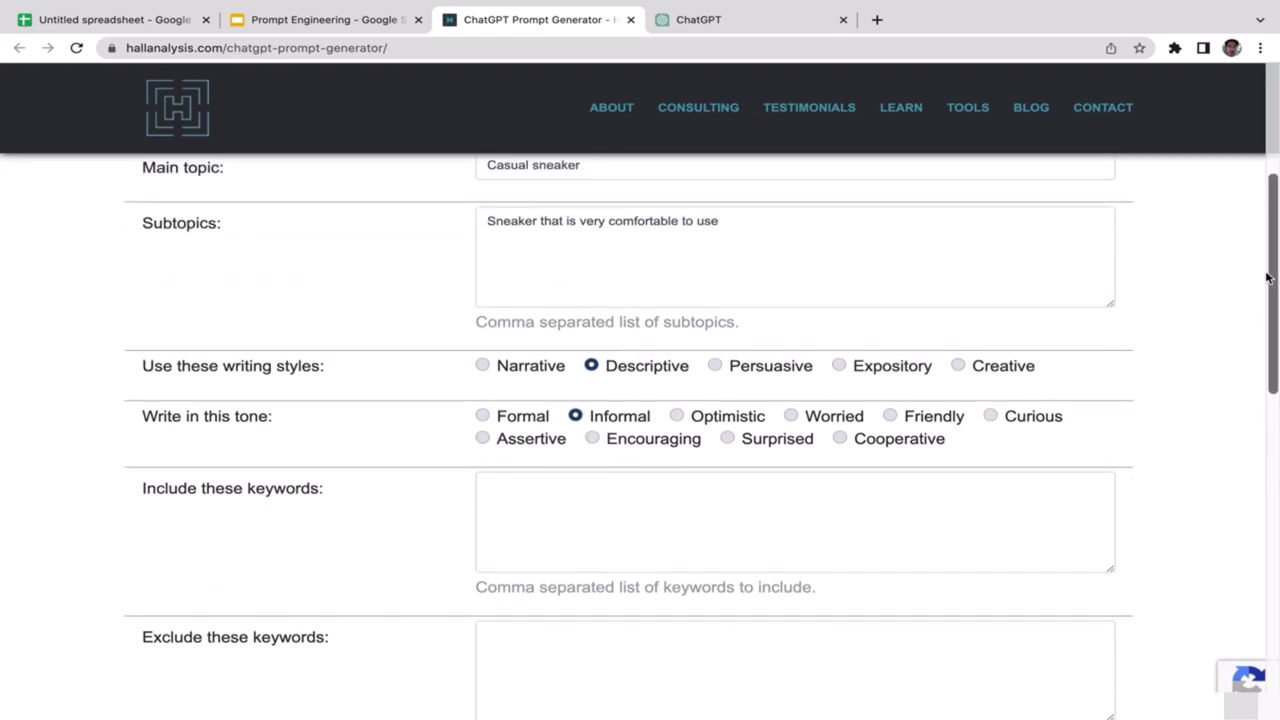
scroll(1203, 254, down, 2)
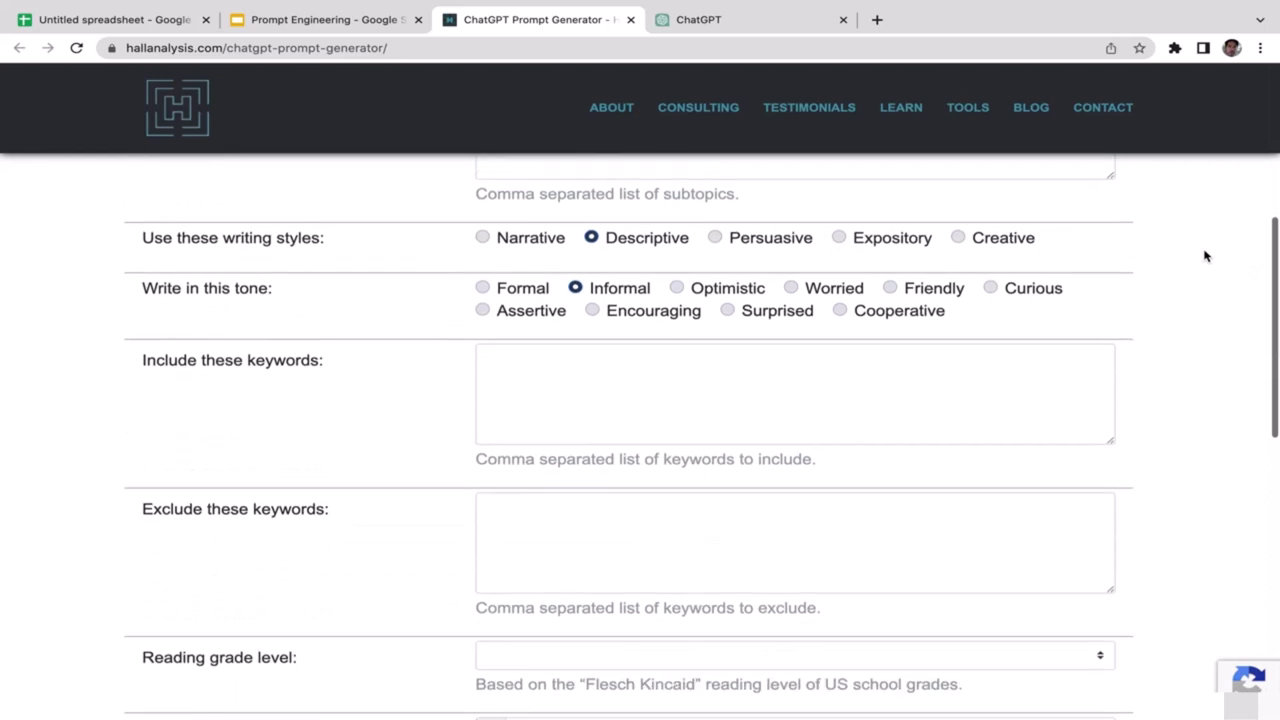
Enter "comfortable, sneakers" as the keywords to include in the product description.
click(694, 368)
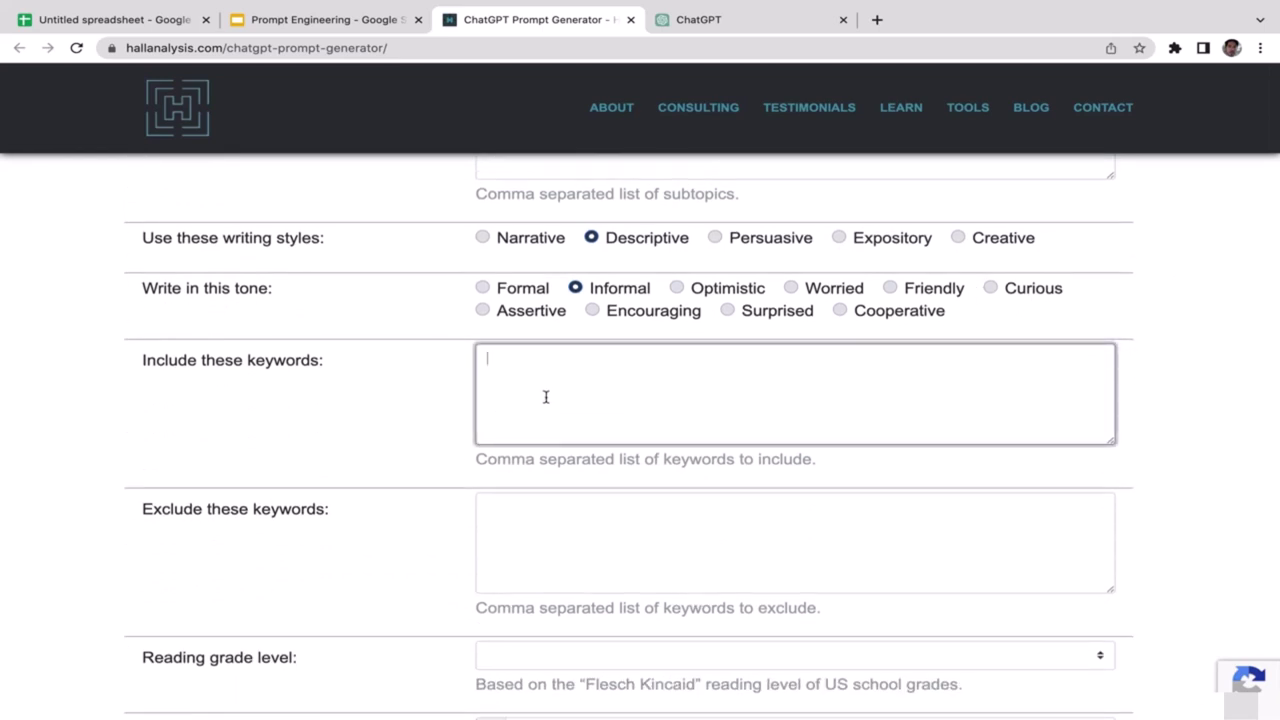
text(comfortable, sneakers)
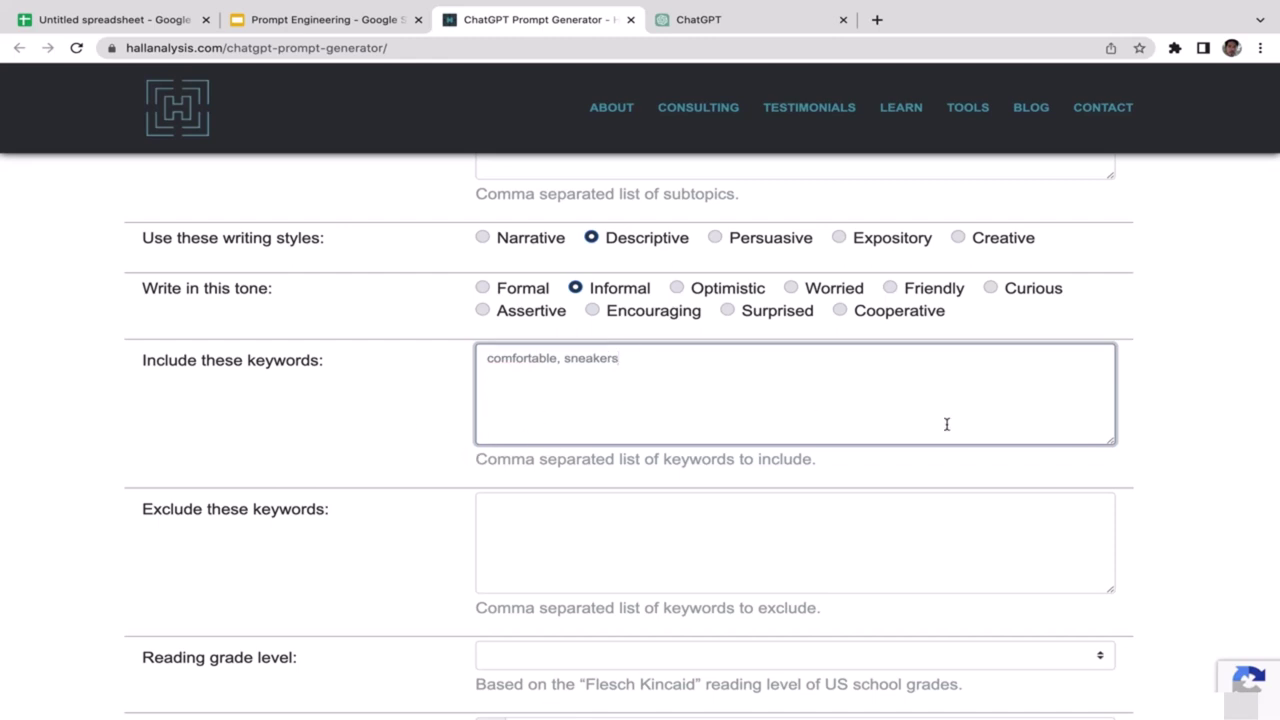
click(1134, 410)
Leave the excluded keywords empty and set the reading grade level to 6.
scroll(1131, 411, down, 1)
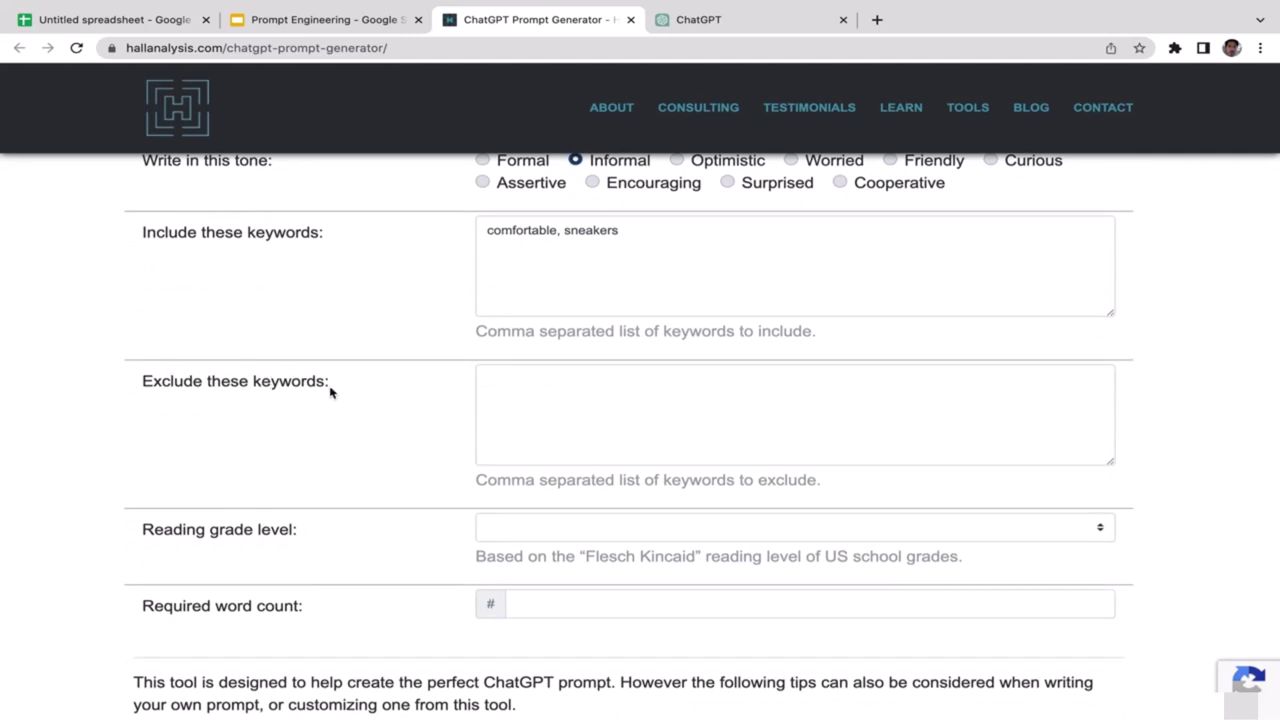
click(514, 385)
click(1173, 422)
scroll(1175, 407, down, 2)
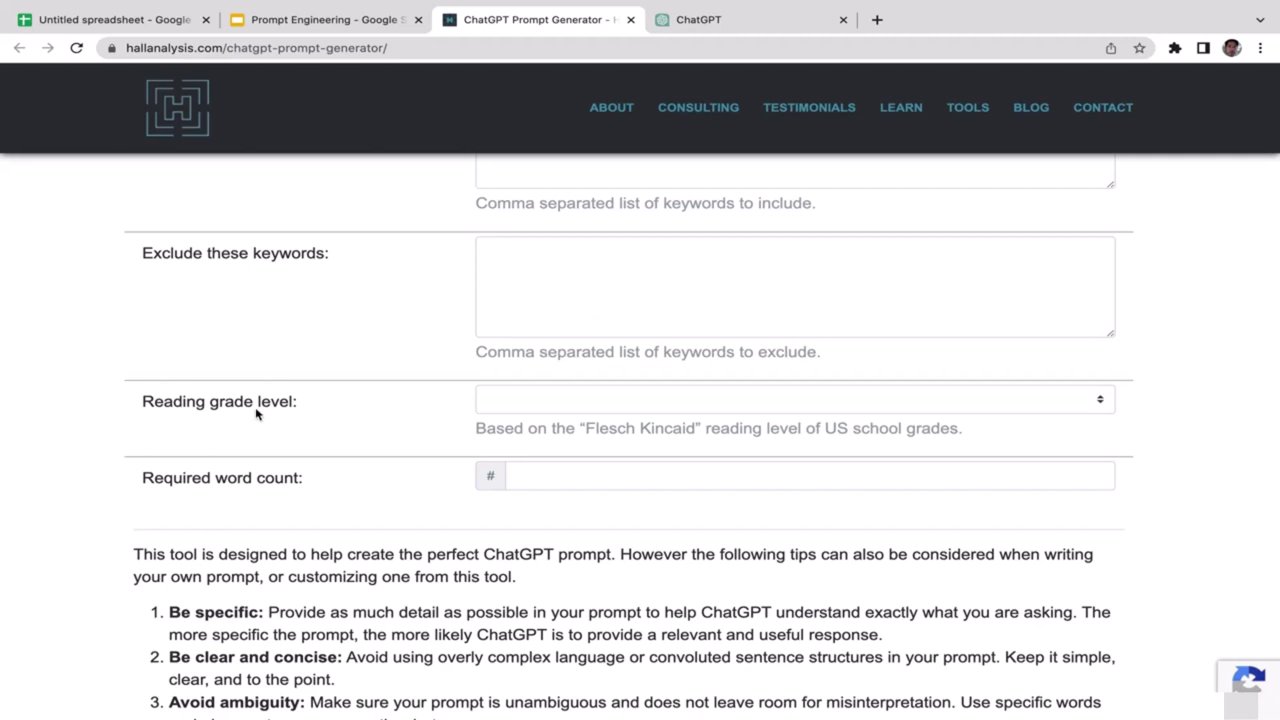
click(636, 400)
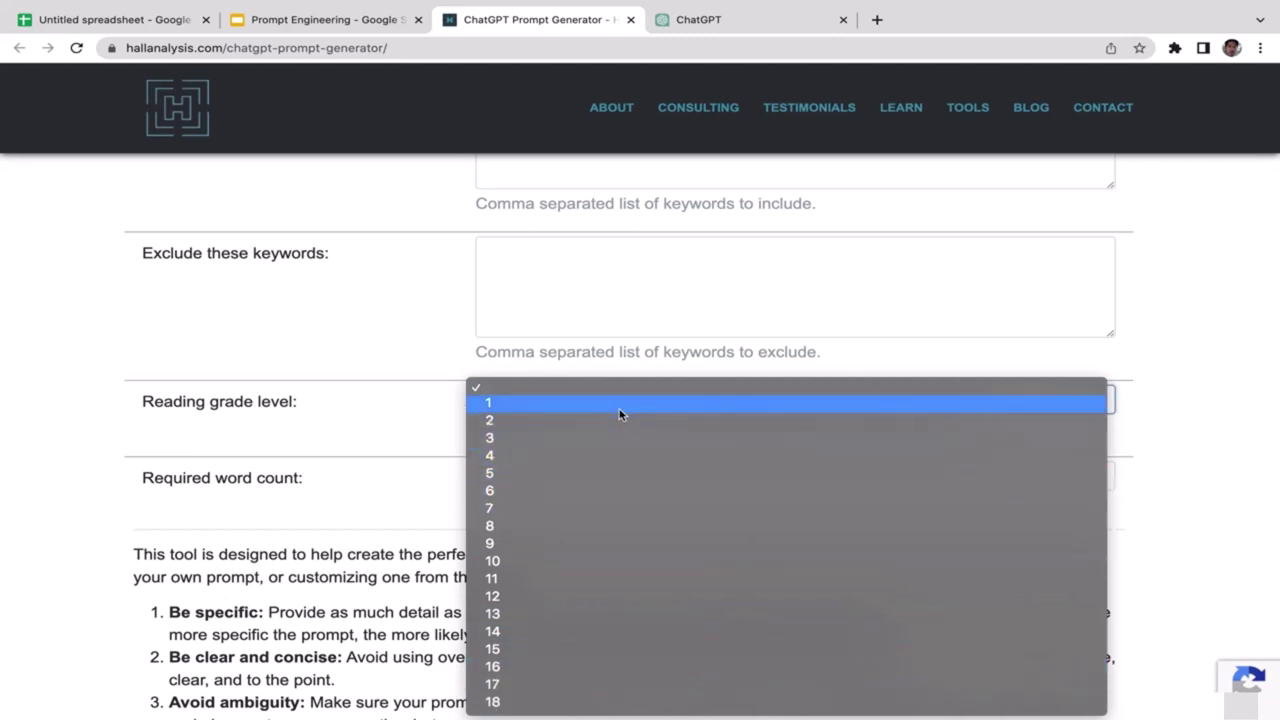
click(563, 489)
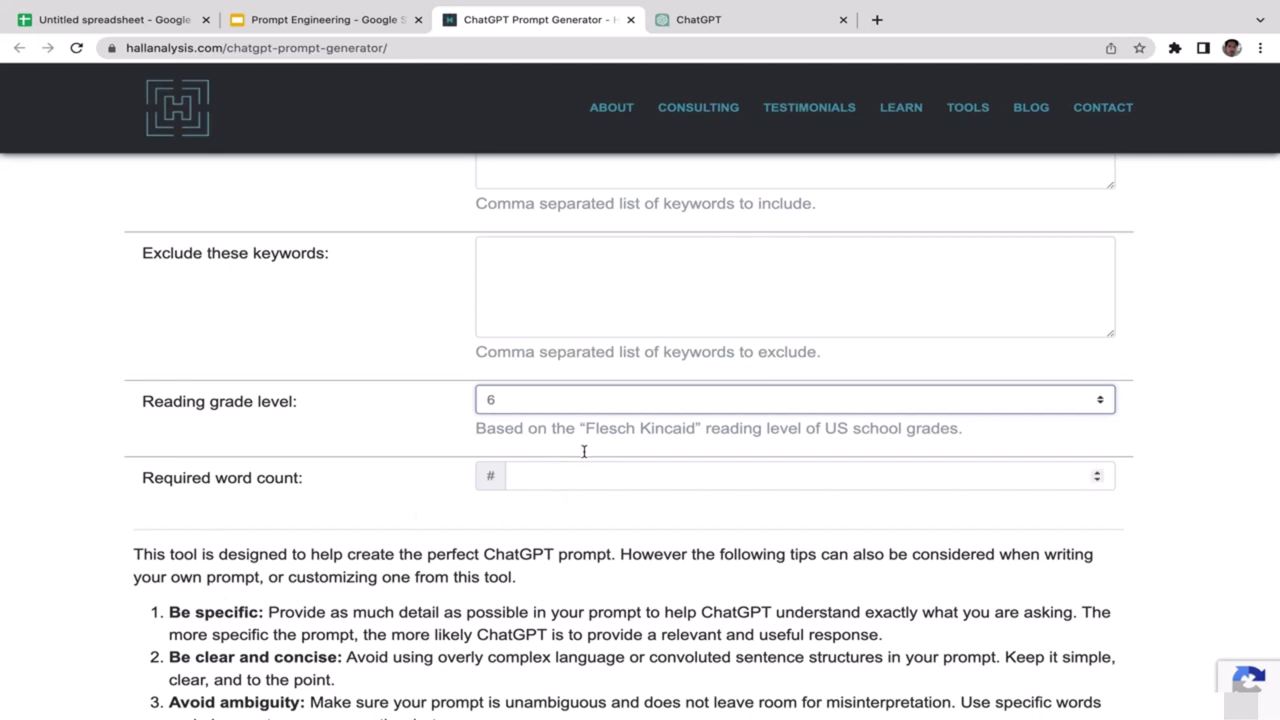
click(1238, 380)
scroll(1243, 380, down, 2)
scroll(1243, 380, down, 1)
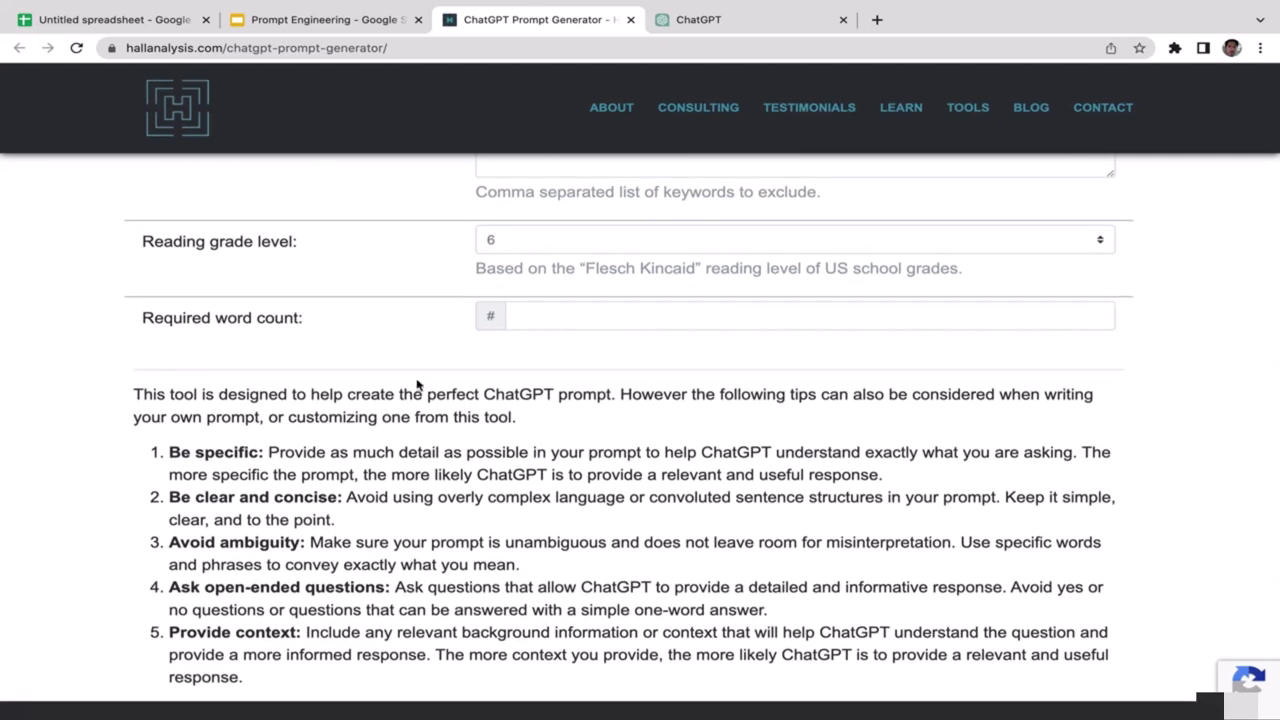
Set the required word count for the product description prompt to 100.
click(603, 316)
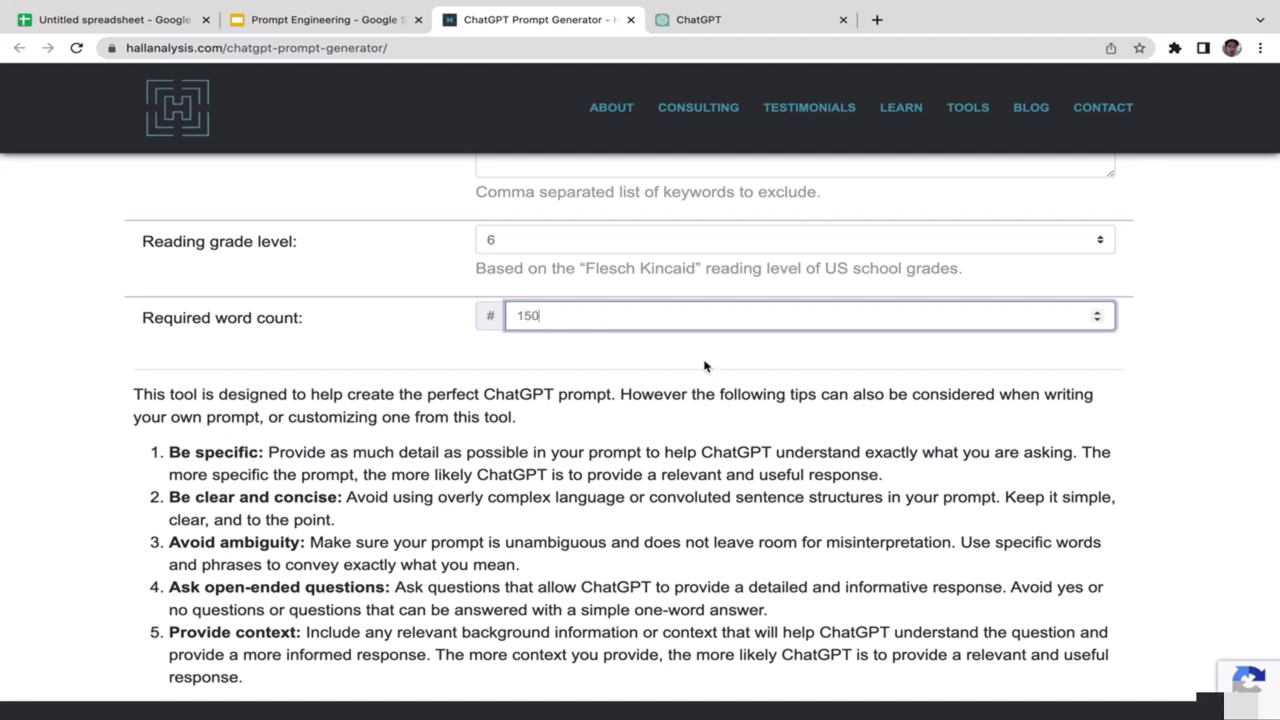
click(706, 366)
click(609, 315)
click(733, 369)
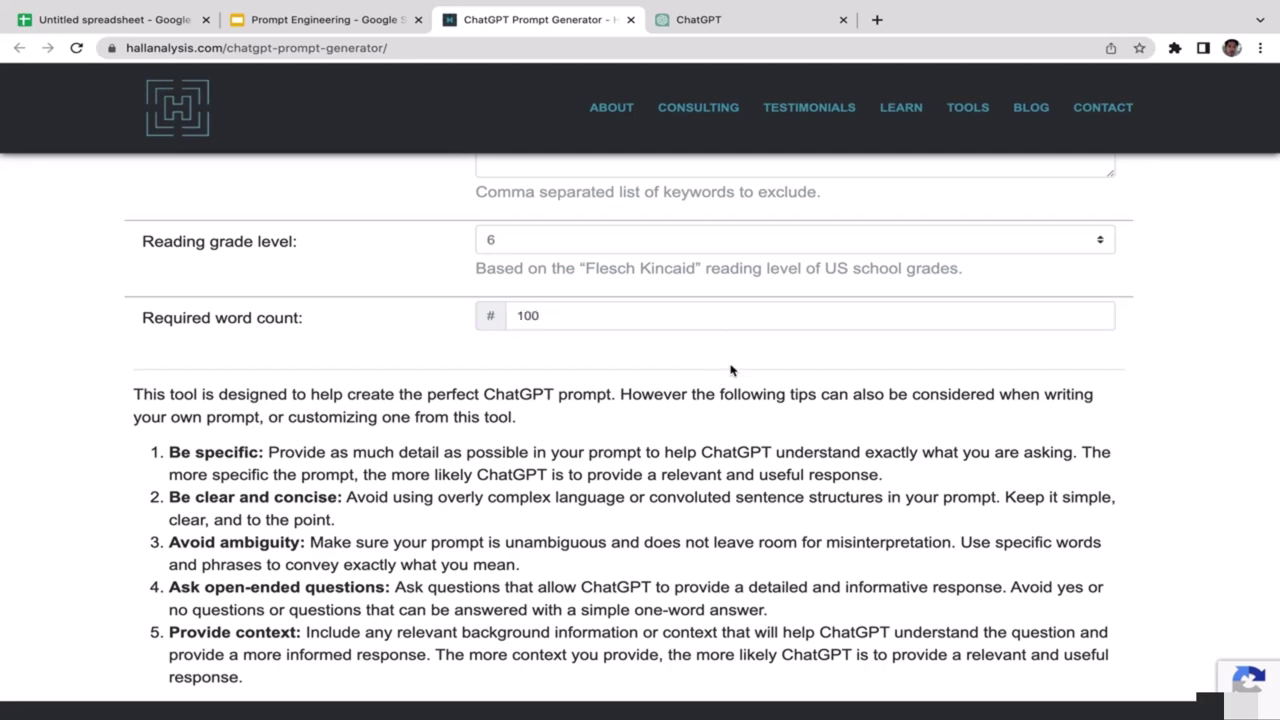
Copy the full text of the generated casual sneaker product description prompt.
scroll(735, 370, down, 1)
drag(1270, 502, 1270, 172)
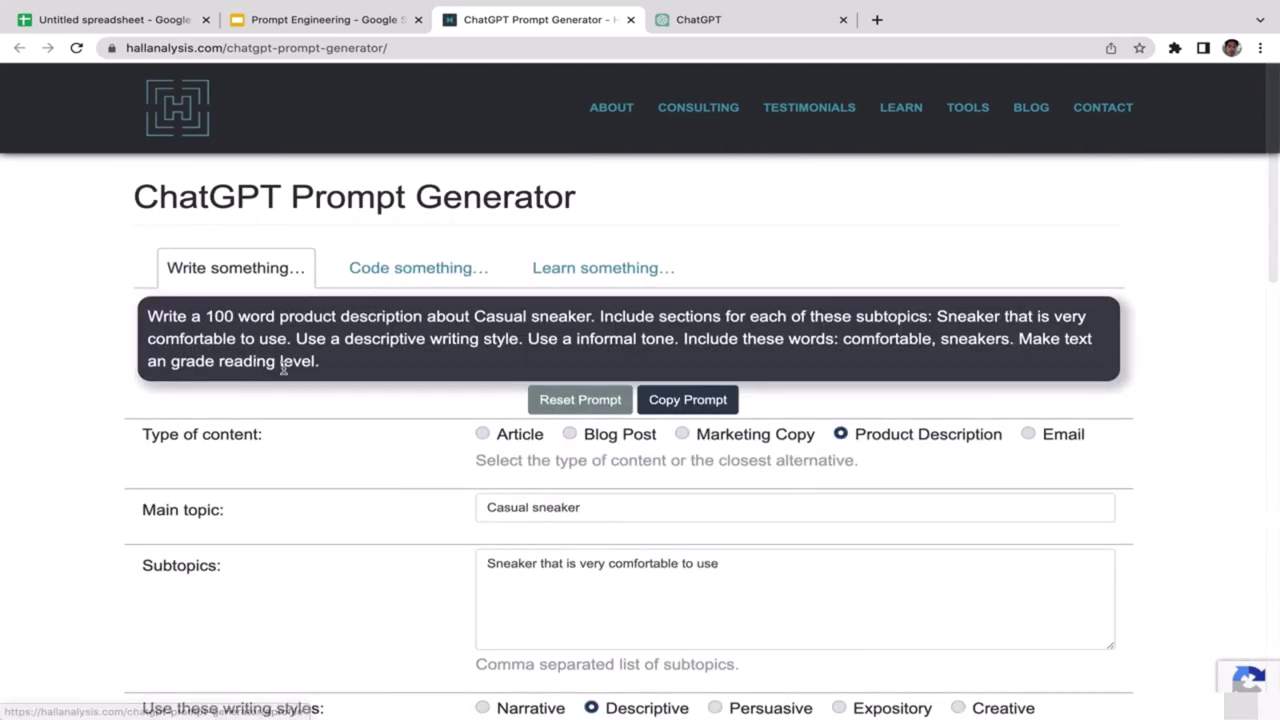
drag(332, 364, 124, 302)
key(ctrl+c)
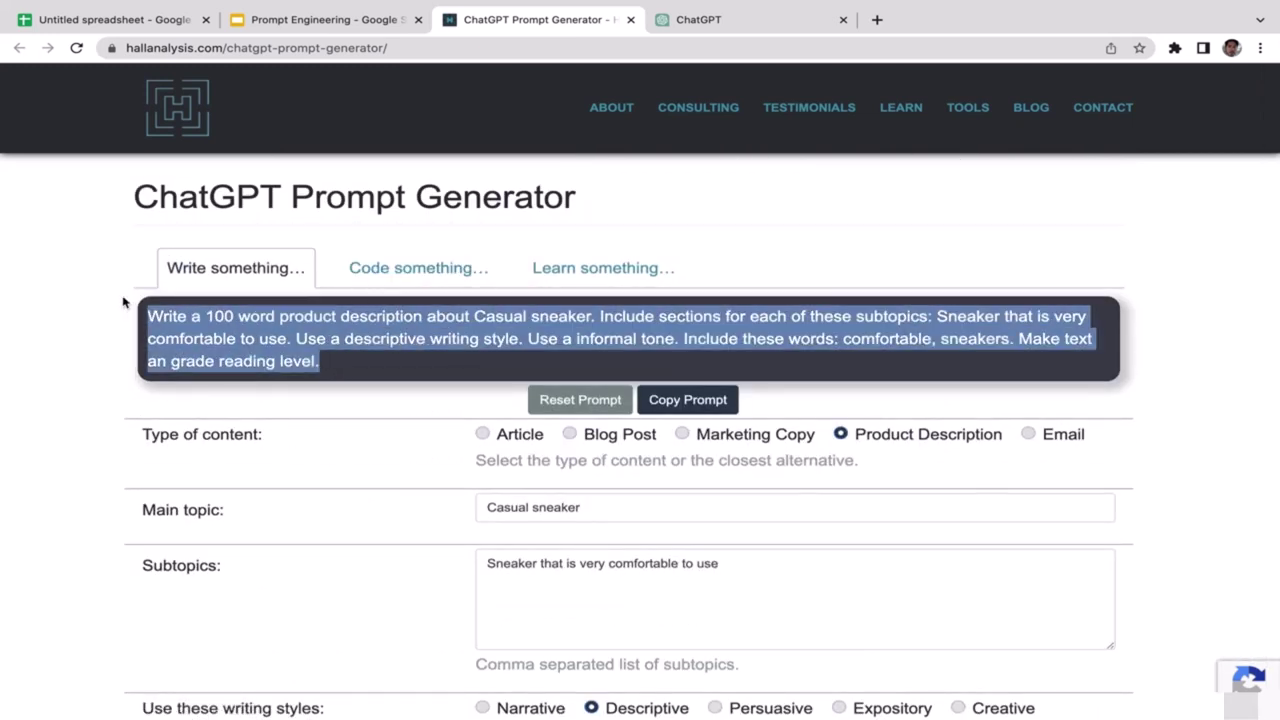
click(333, 363)
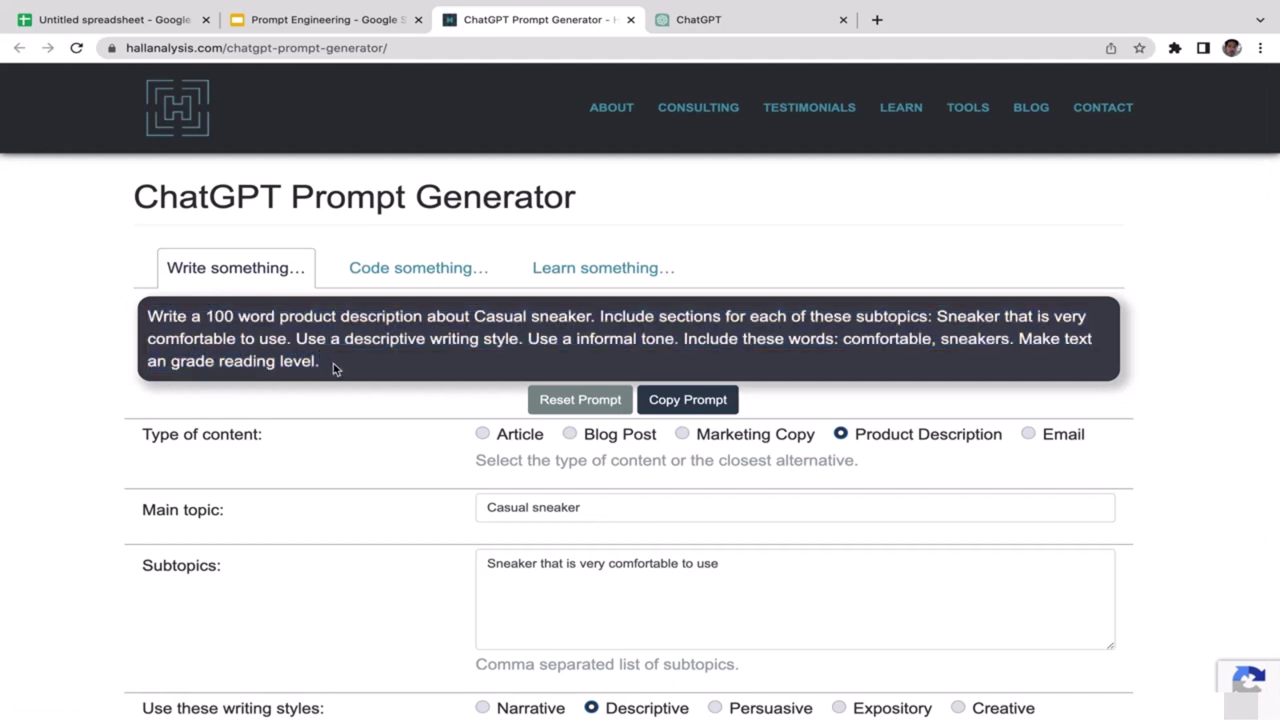
Switch to ChatGPT, paste the copied sneaker product description prompt into the message and send it.
click(760, 8)
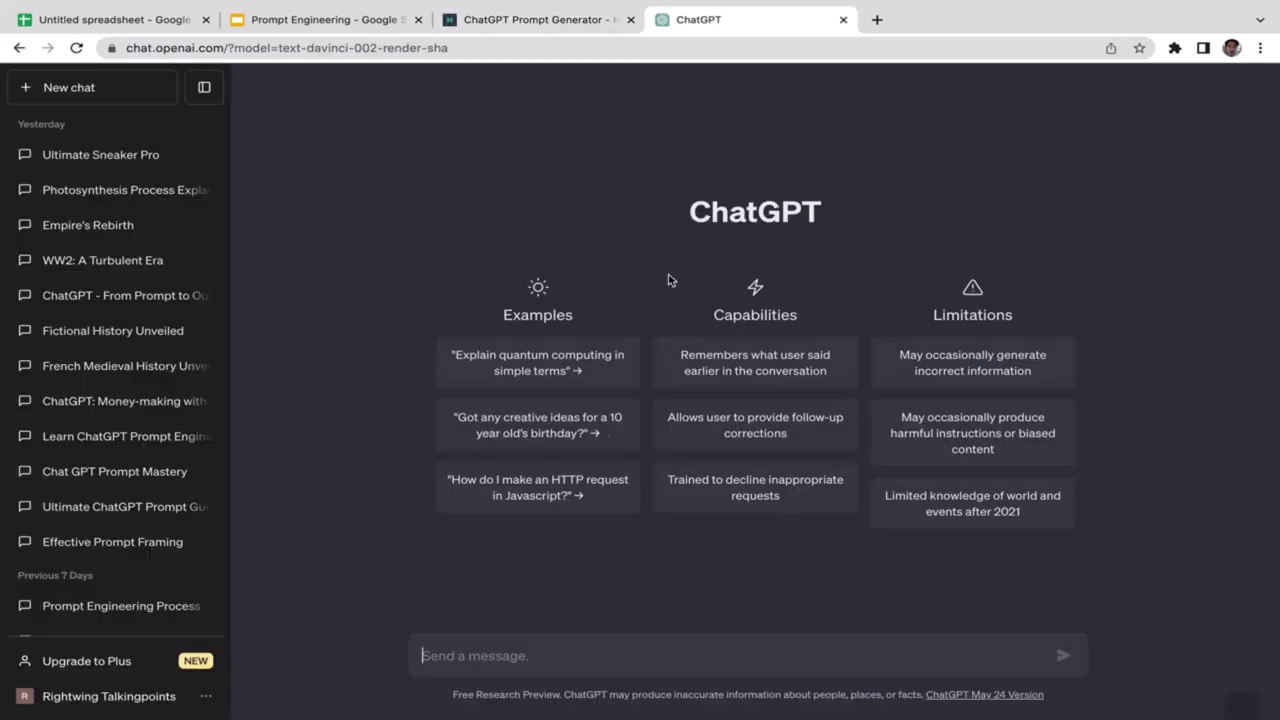
click(482, 609)
key(ctrl+v)
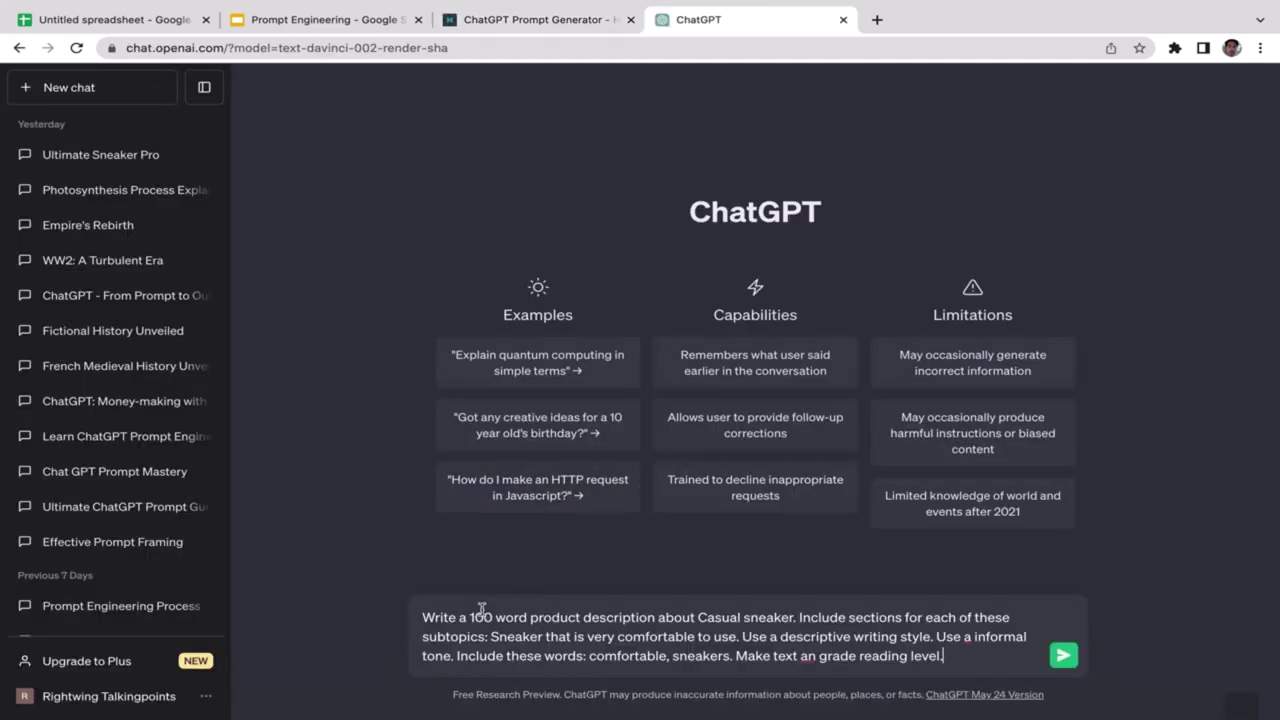
click(1064, 656)
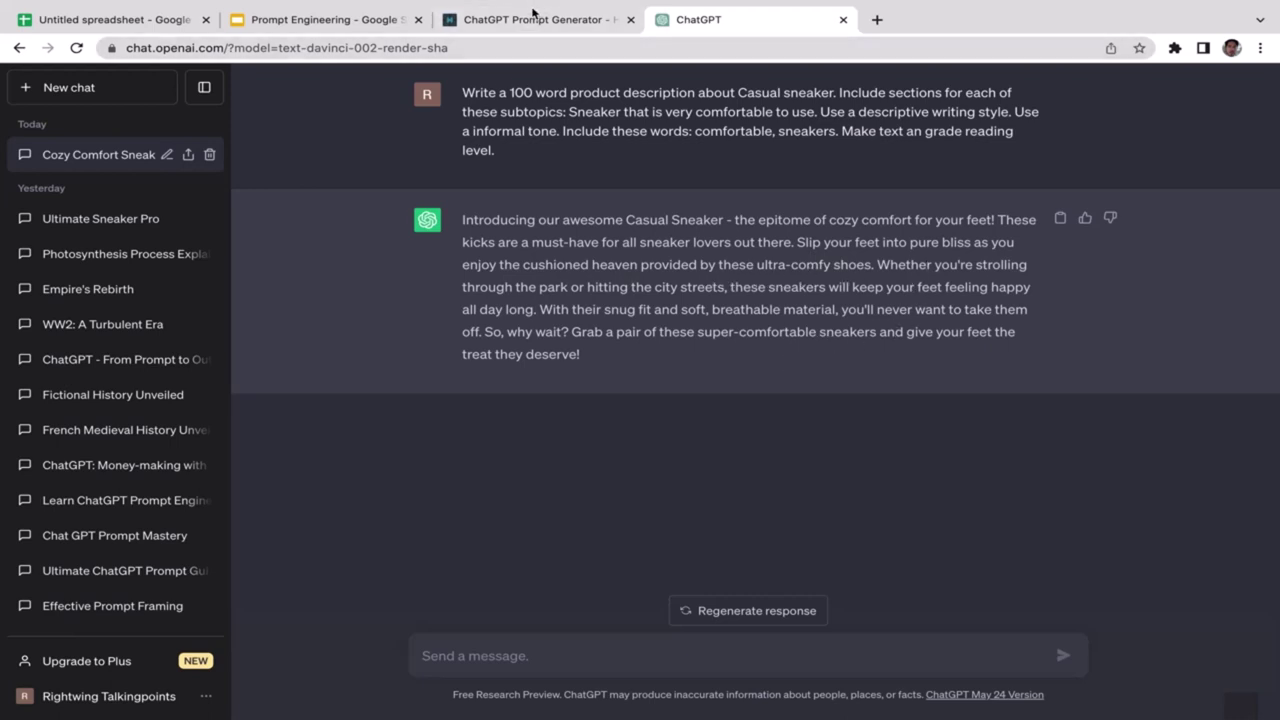
Return to the ChatGPT Prompt Generator, open the code prompt form and select Python as the language.
click(531, 20)
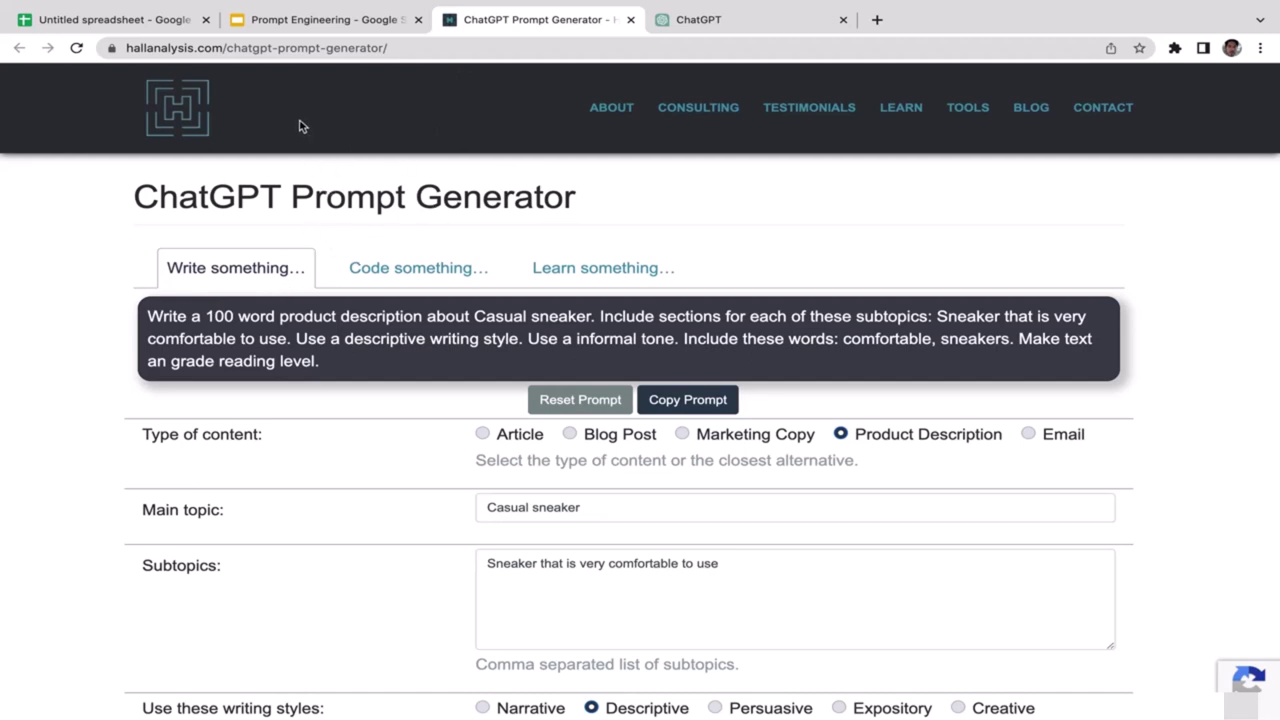
click(402, 280)
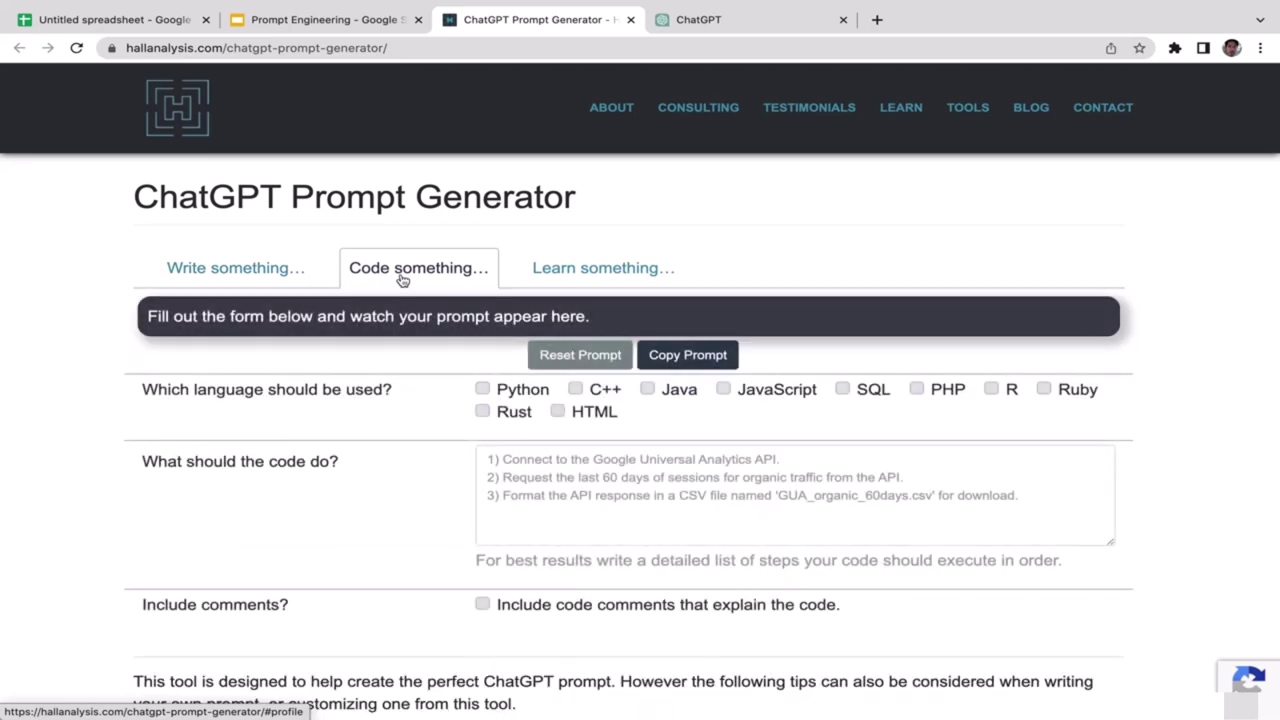
scroll(726, 223, down, 2)
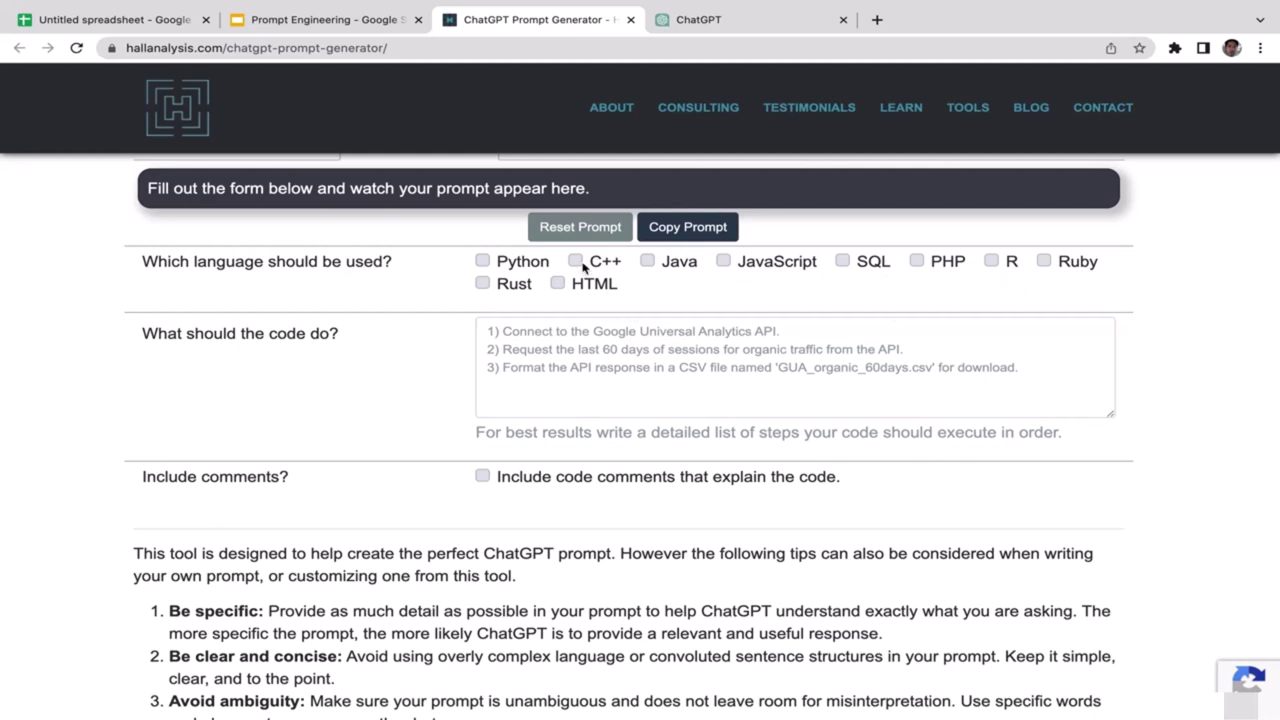
click(483, 261)
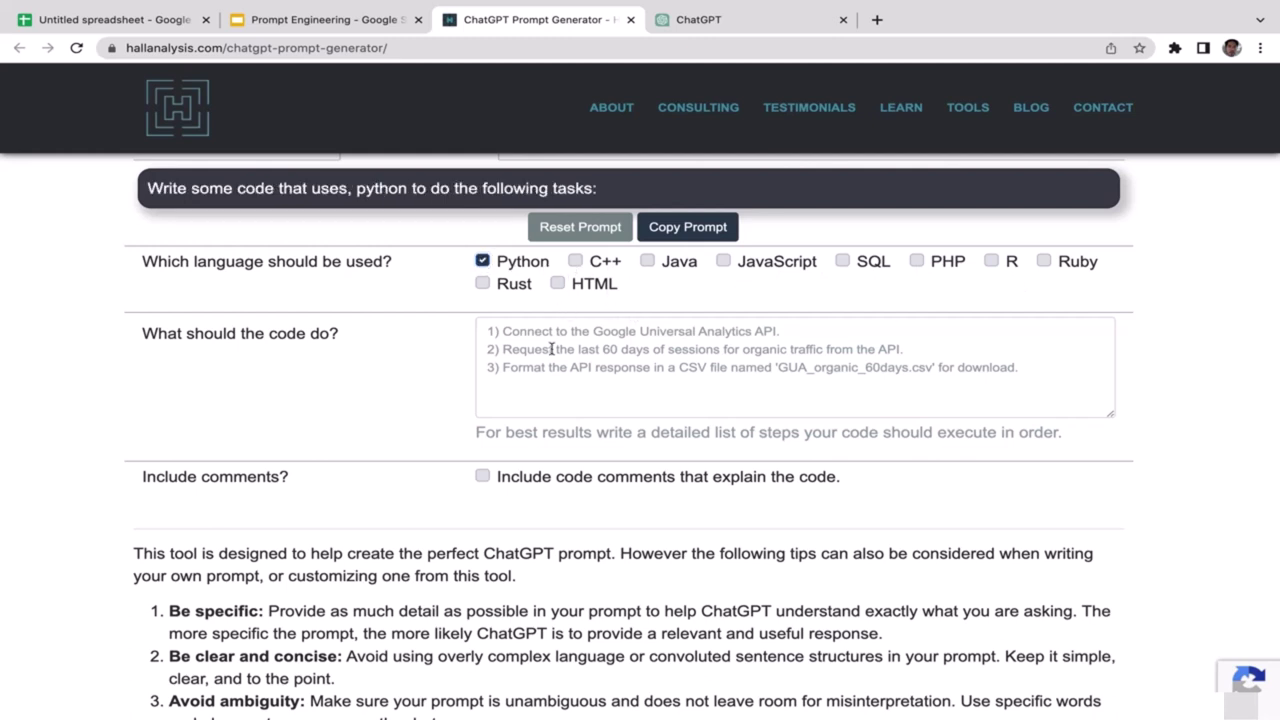
Enter "basic mathematics game" as what the code should do and have the prompt request explanatory code comments.
click(601, 334)
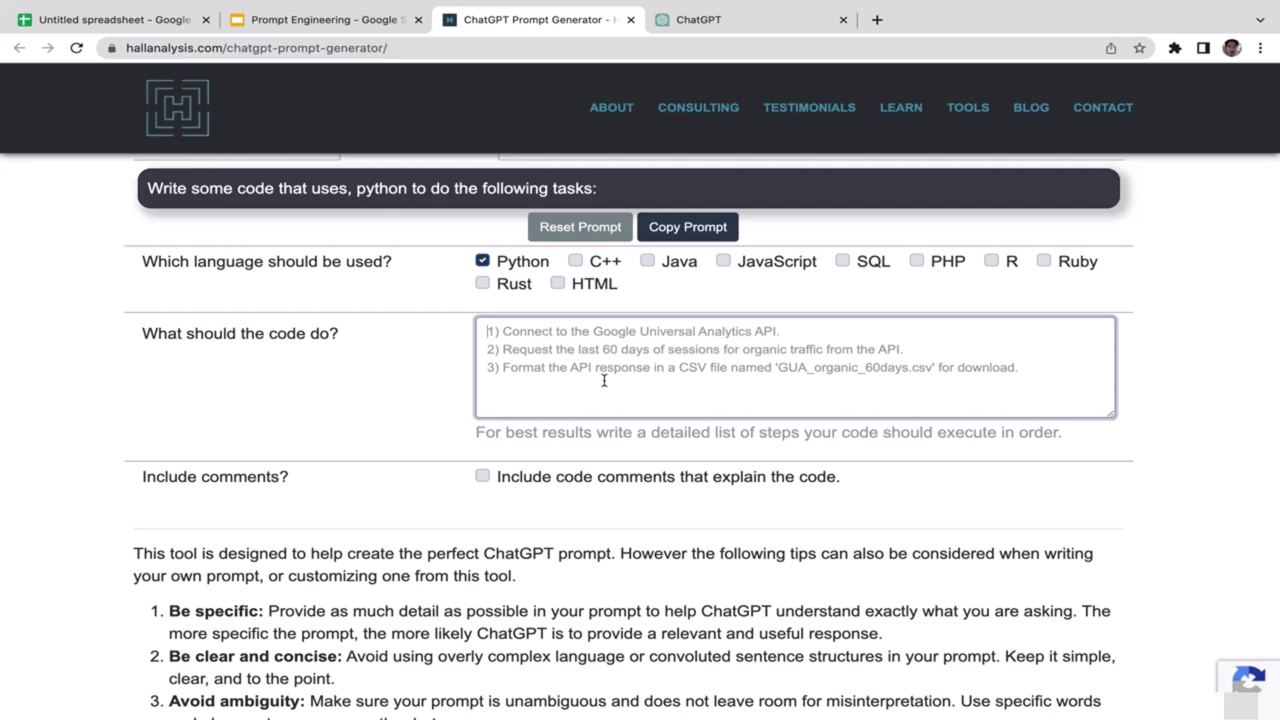
text(basic mathe)
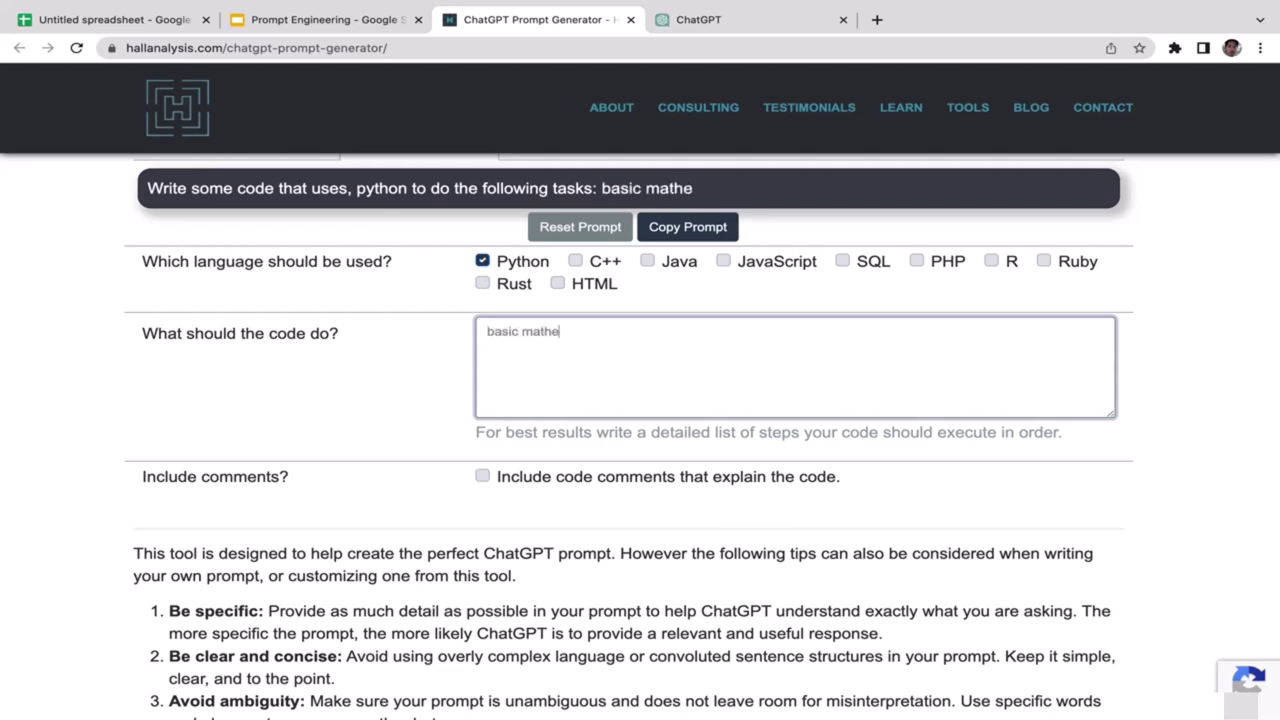
text(matics games)
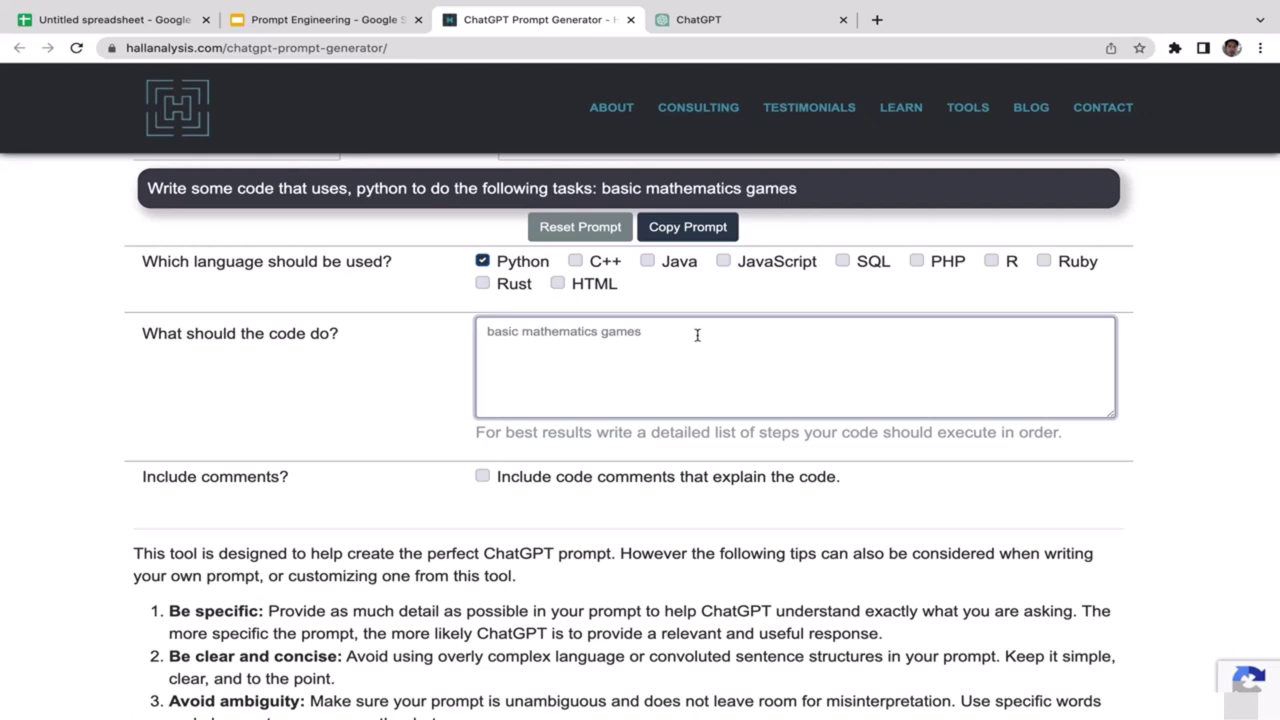
key(BackSpace)
click(417, 504)
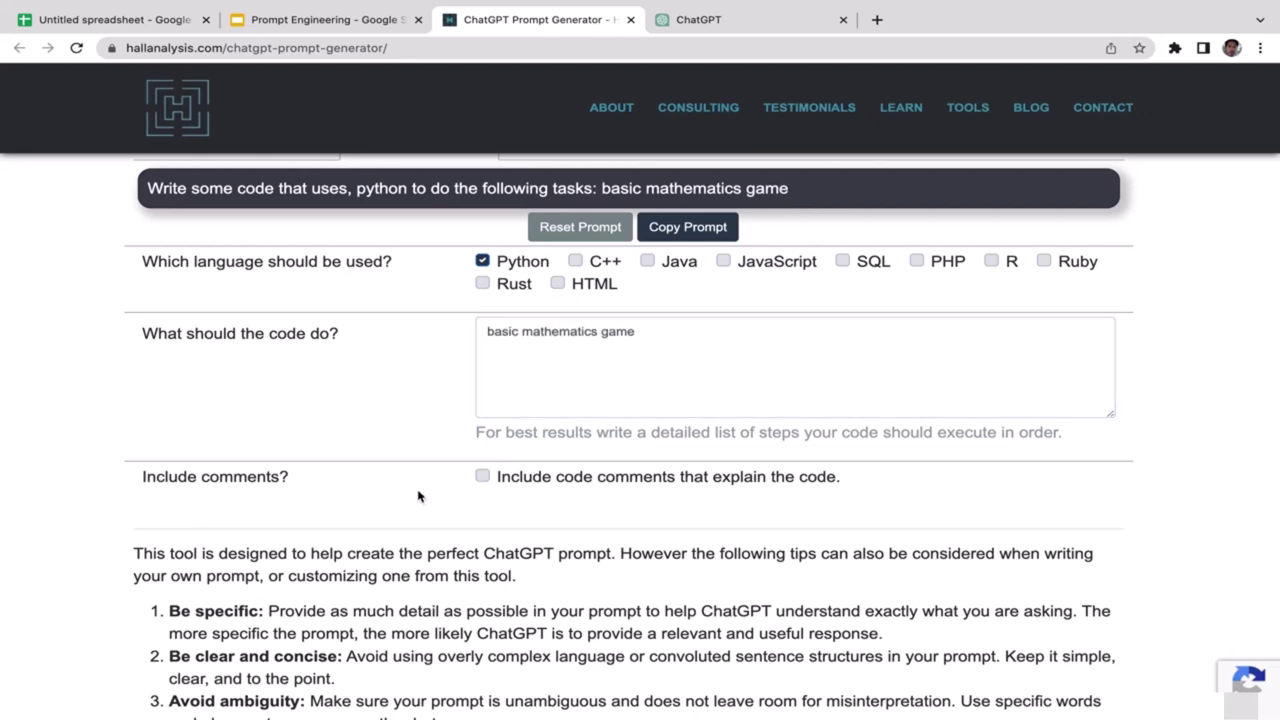
click(481, 478)
click(482, 498)
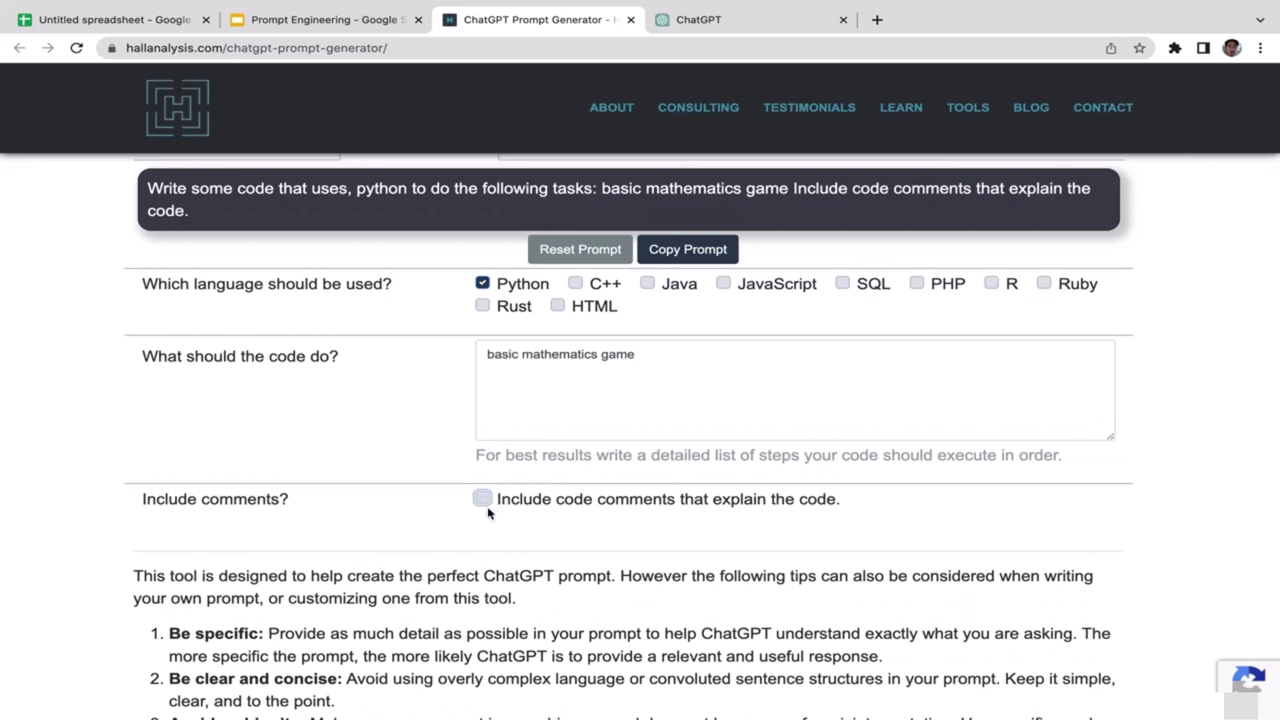
Copy the full text of the generated Python basic mathematics game prompt.
scroll(575, 545, down, 5)
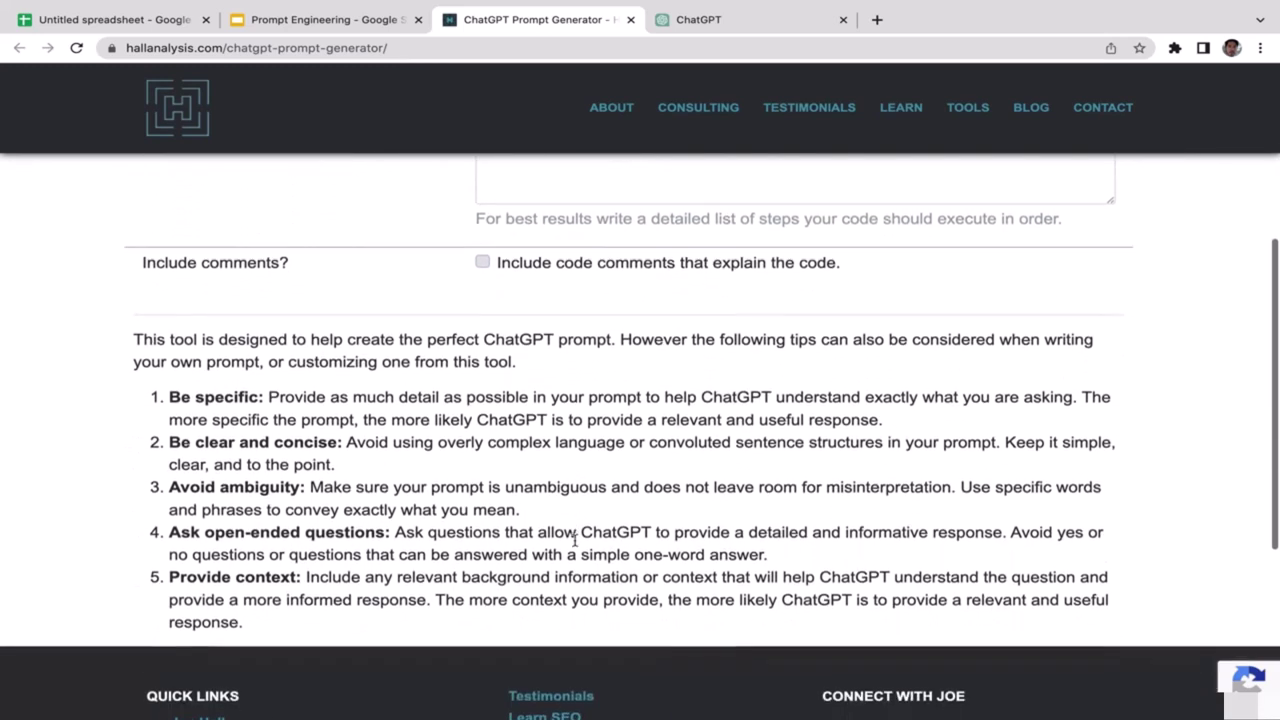
scroll(575, 540, up, 3)
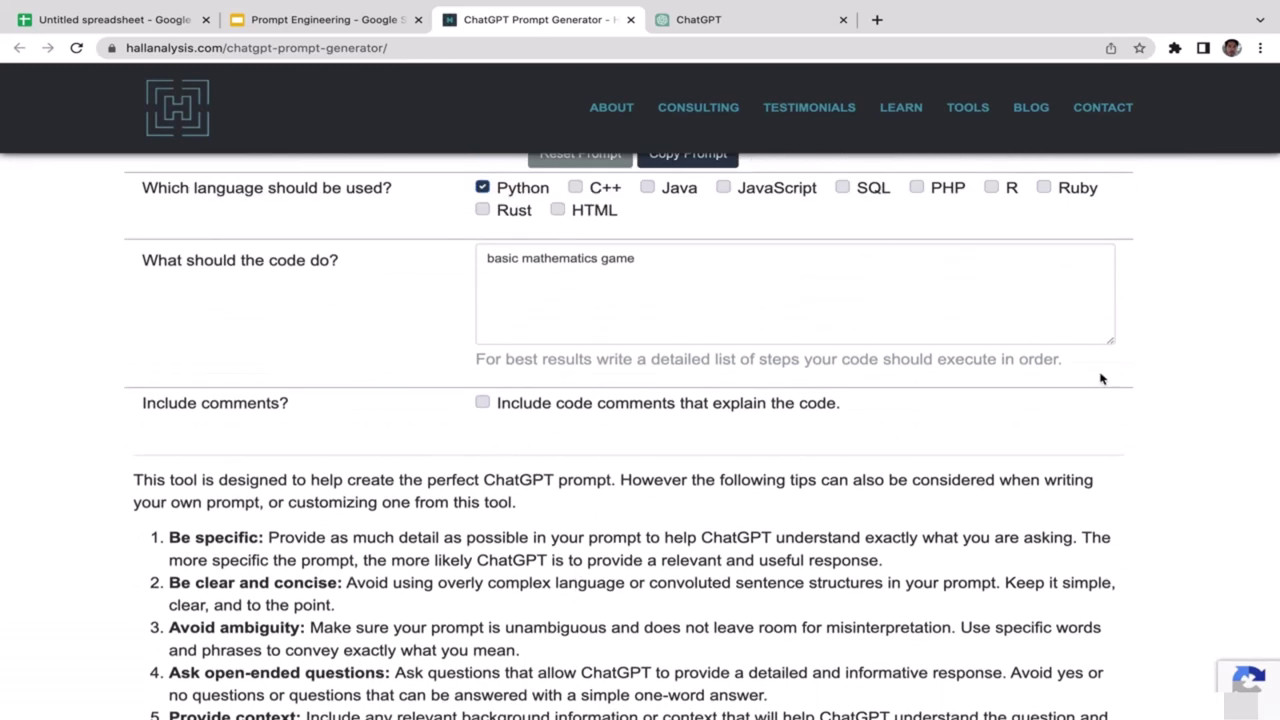
scroll(1022, 372, up, 3)
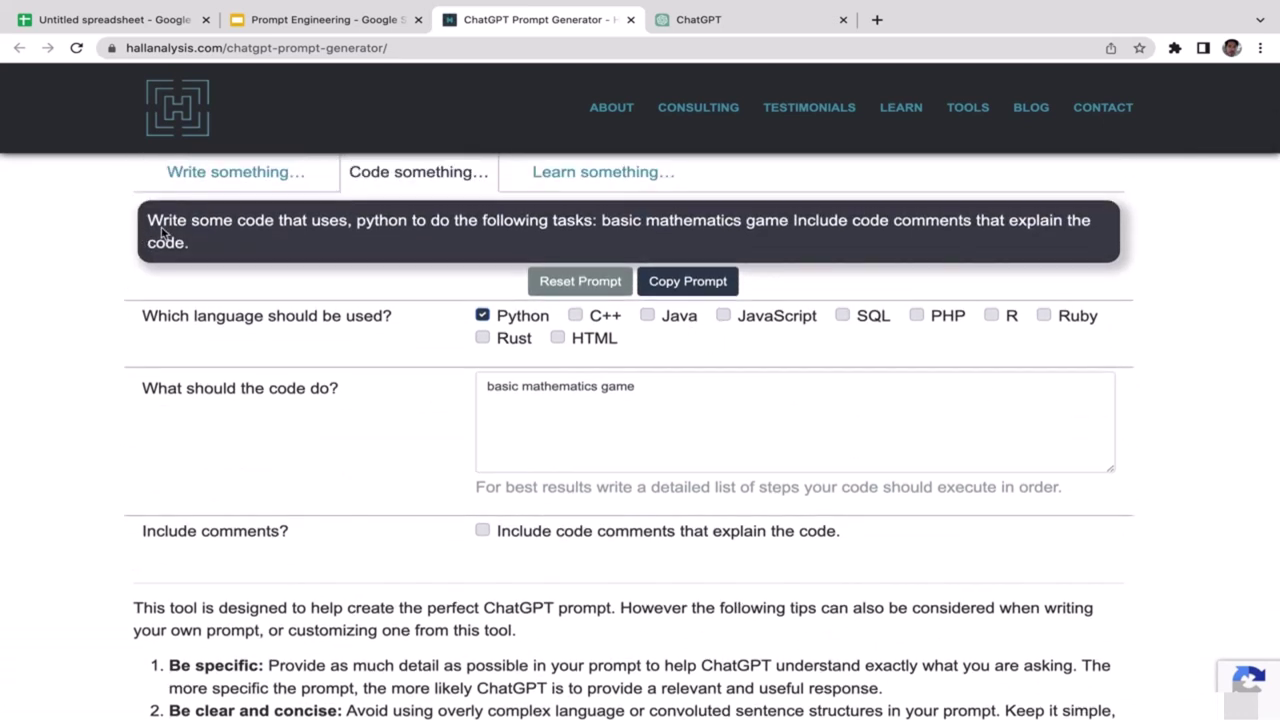
drag(192, 247, 153, 212)
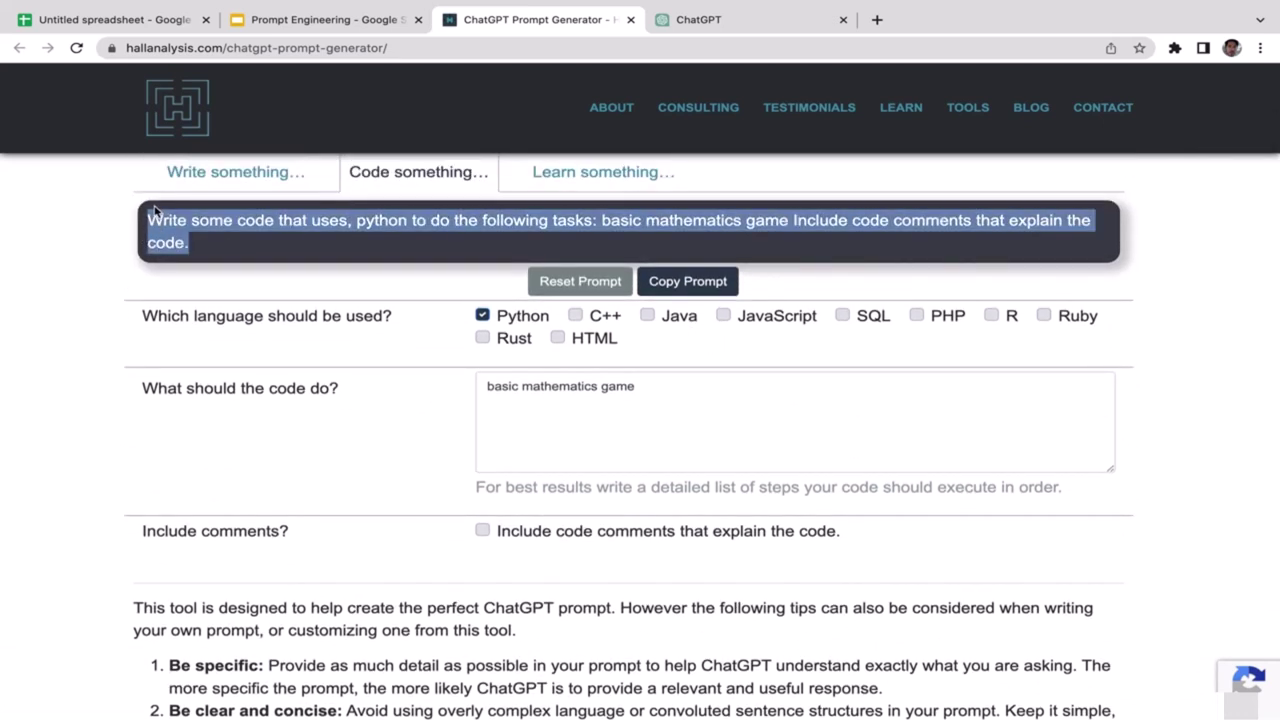
click(244, 248)
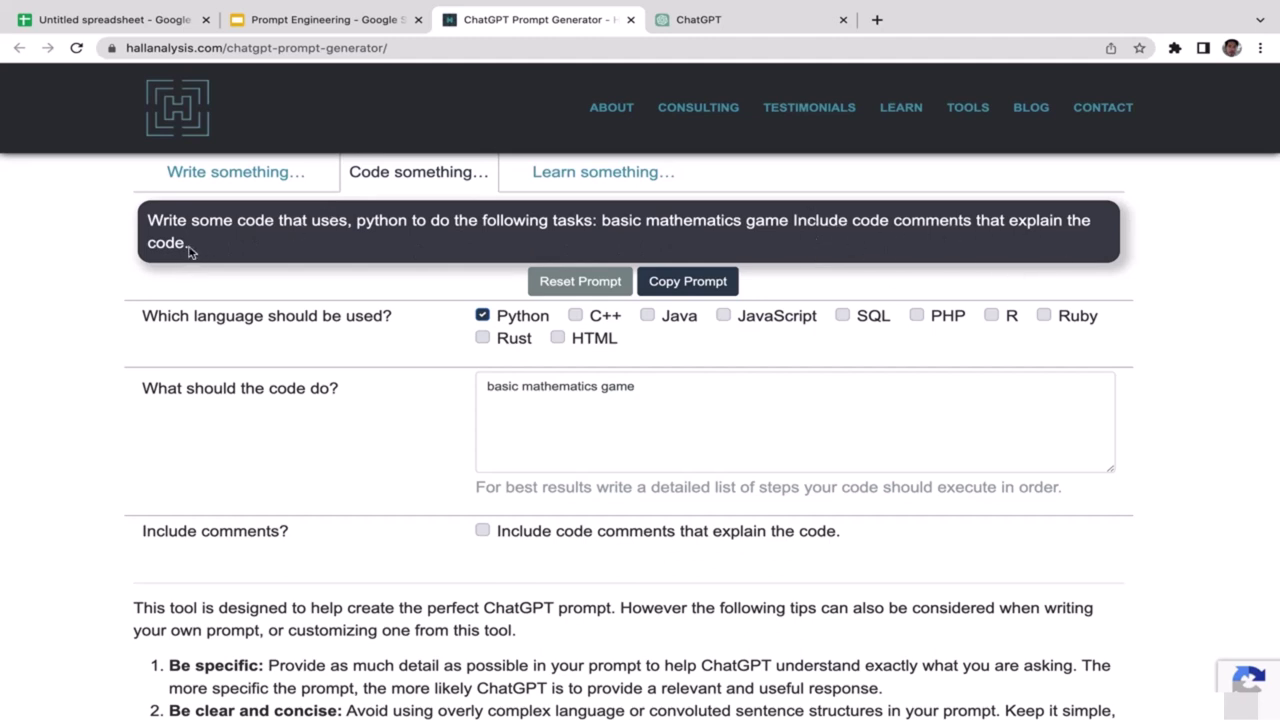
drag(190, 252, 137, 216)
key(ctrl+c)
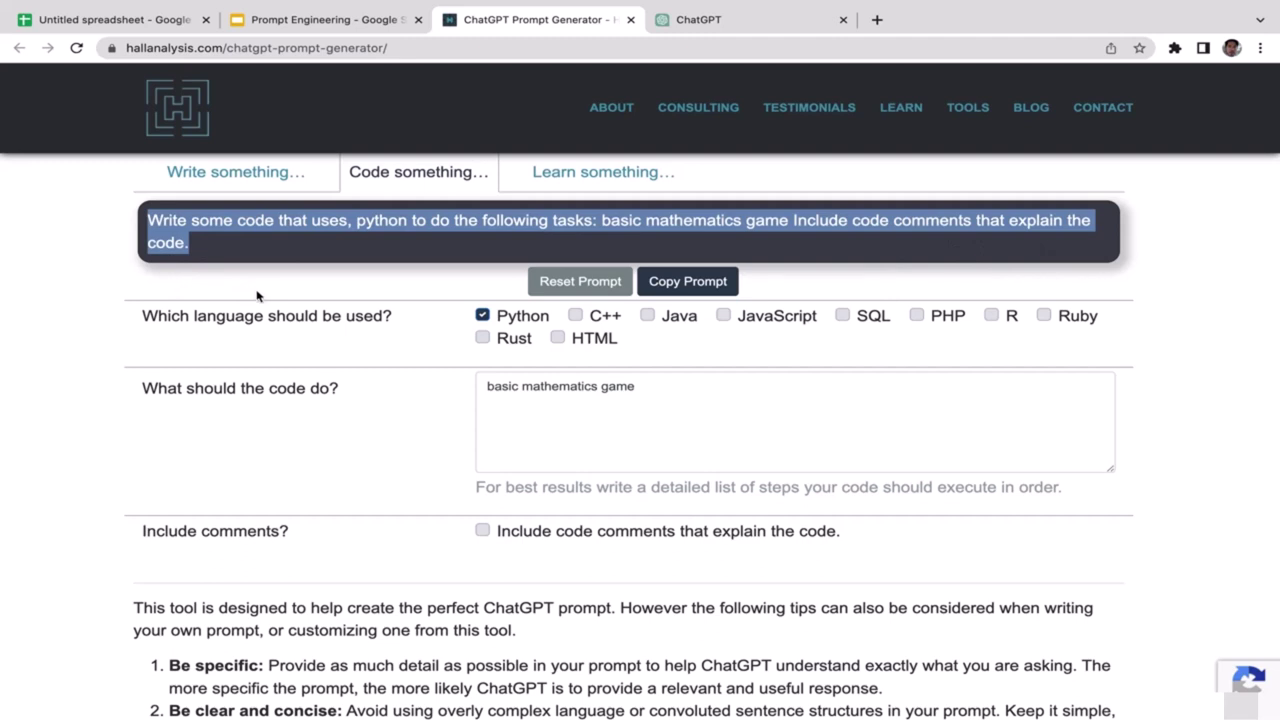
click(302, 258)
Switch to ChatGPT, paste the copied Python mathematics game prompt into the conversation and send it.
click(742, 19)
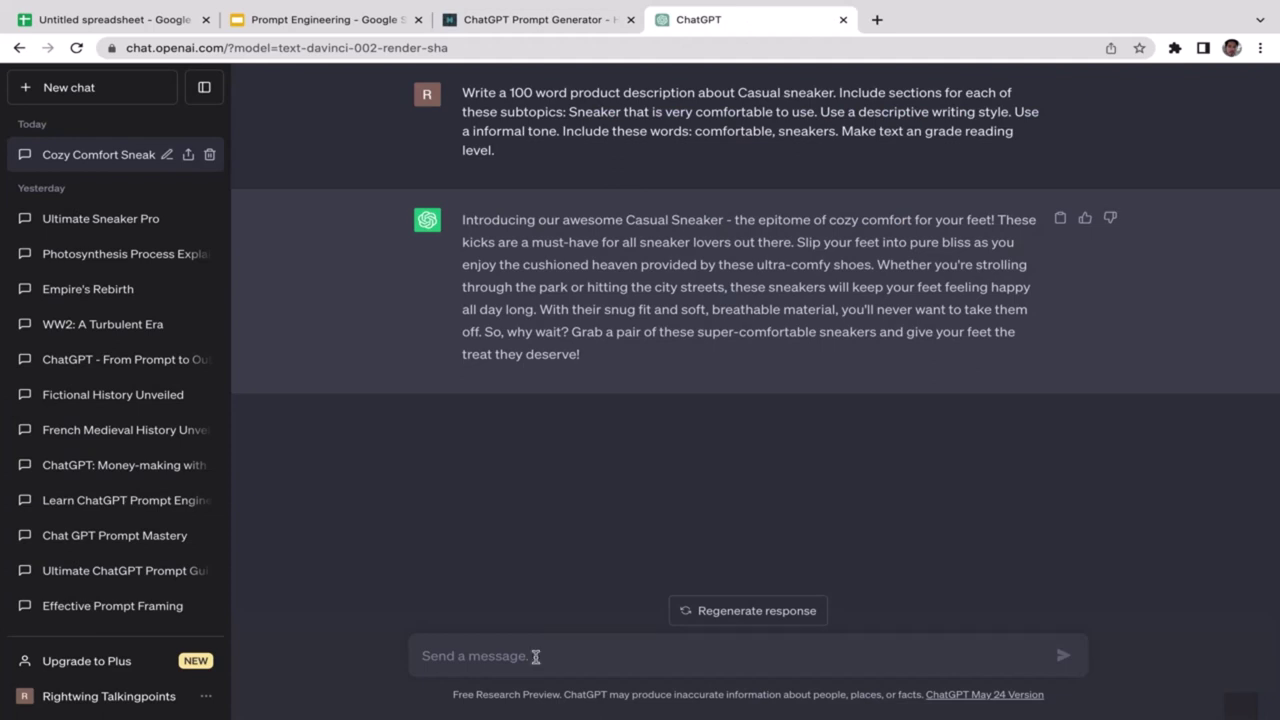
click(474, 660)
key(ctrl+v)
key(Return)
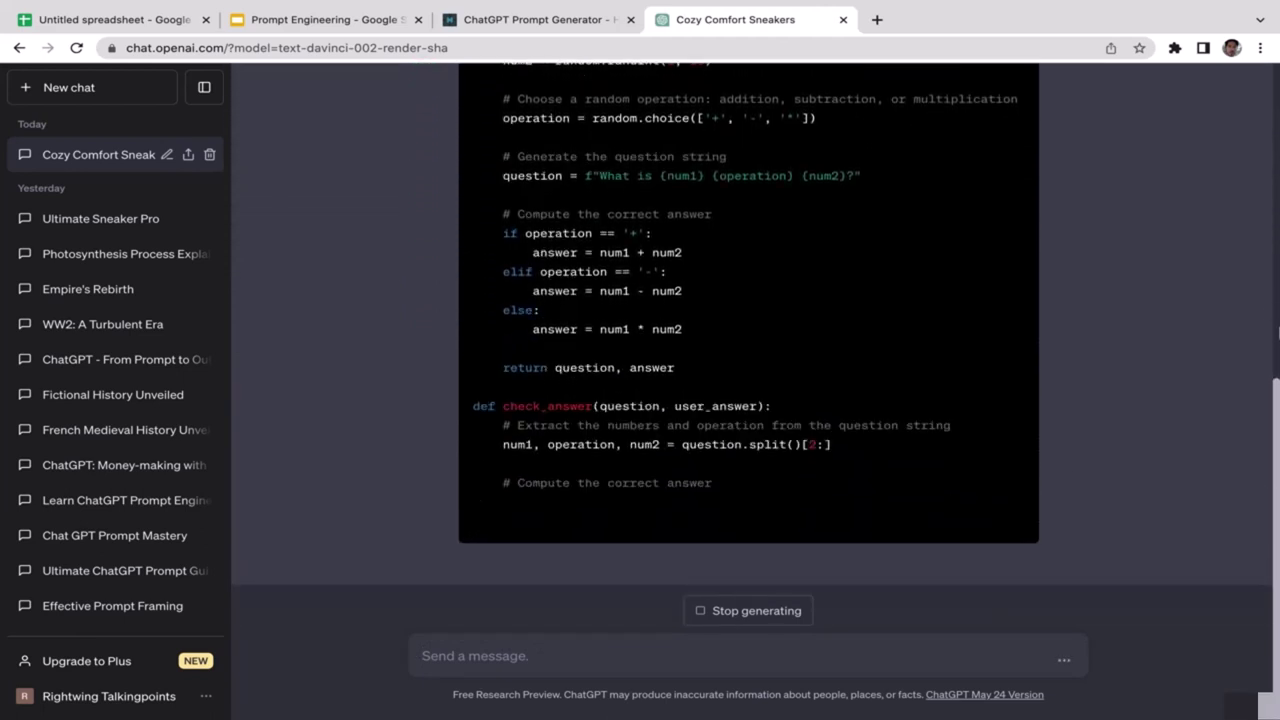
Examine the Python mathematics game code, its comments and the explanation of its functions in the ChatGPT response.
scroll(1171, 237, up, 5)
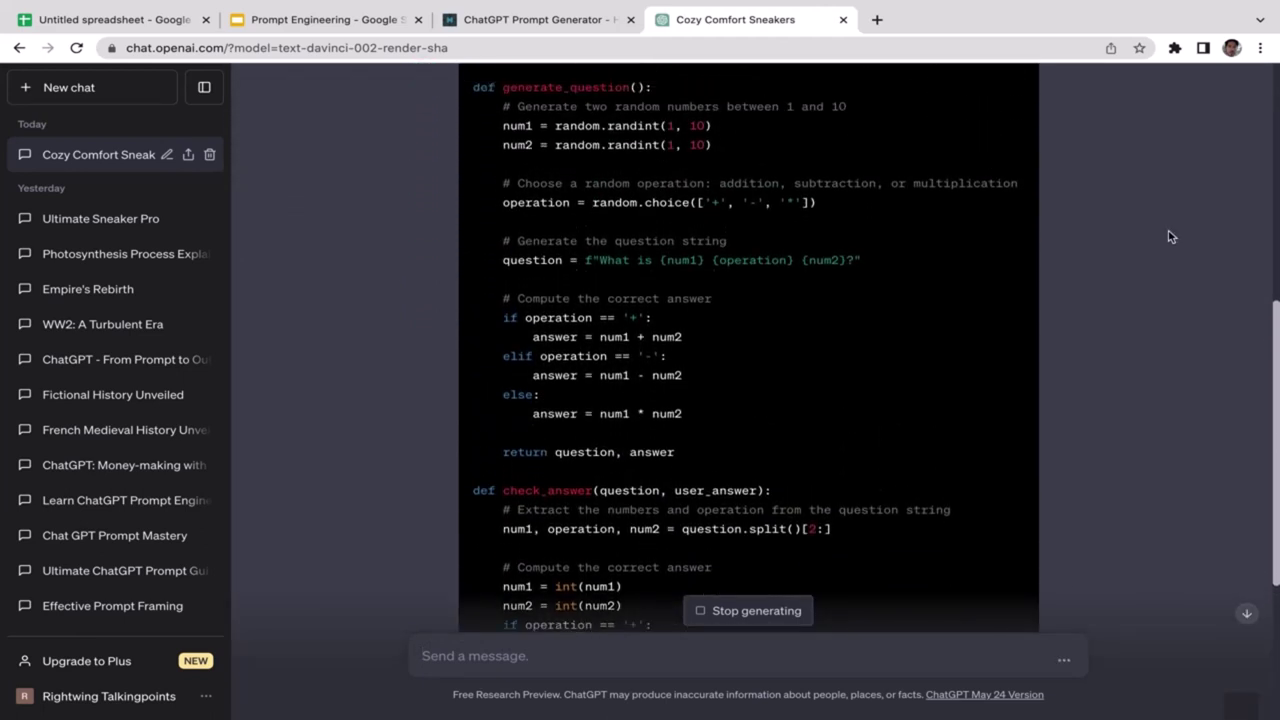
scroll(1171, 237, up, 1)
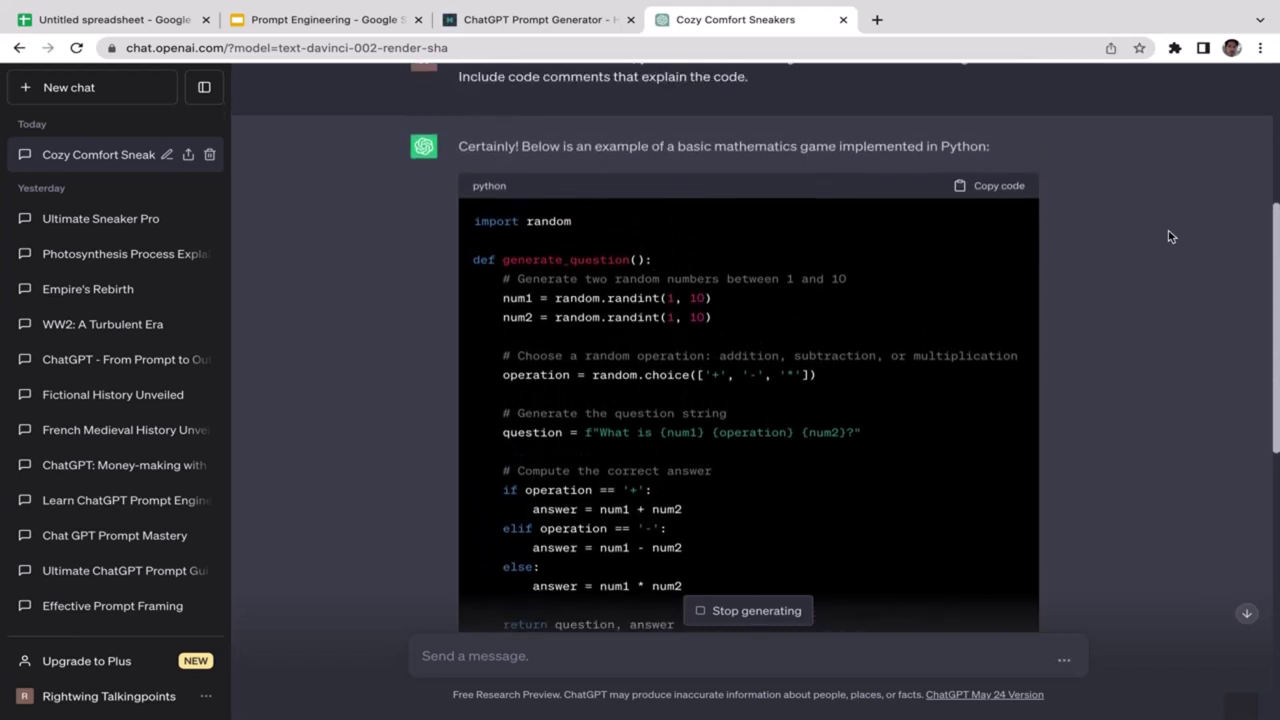
scroll(1171, 237, down, 5)
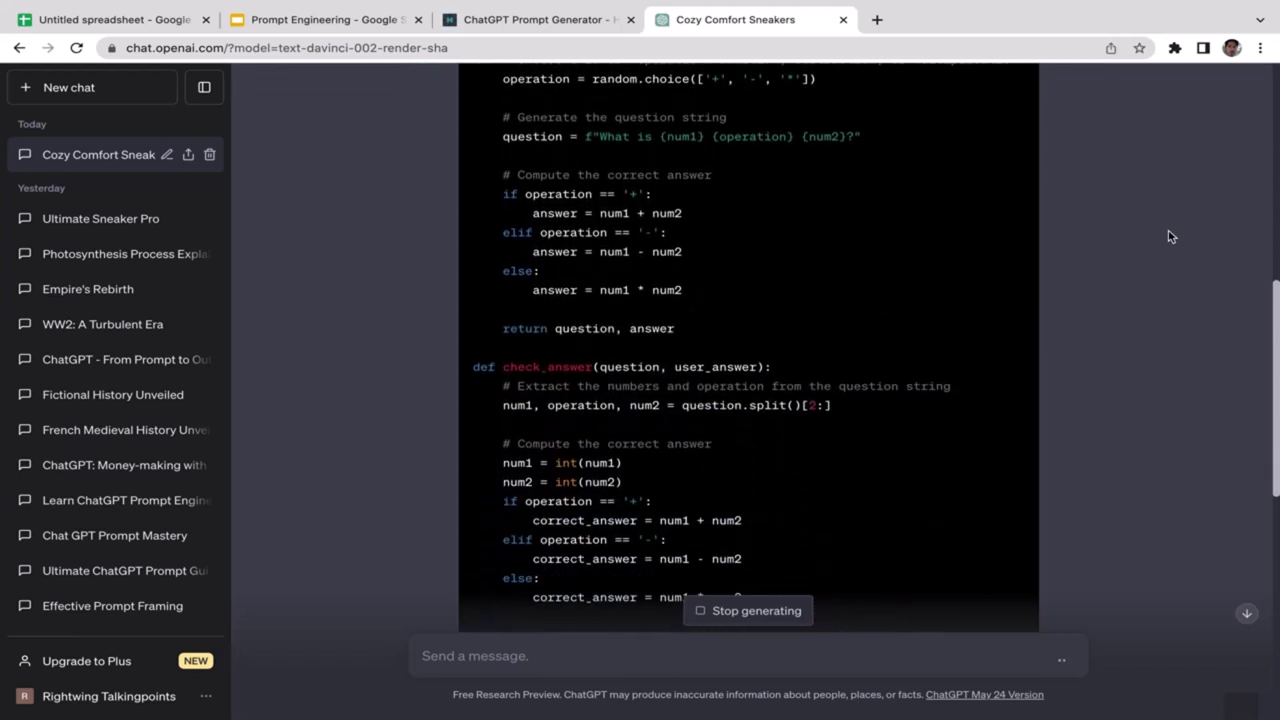
scroll(1171, 237, down, 4)
scroll(1171, 237, up, 3)
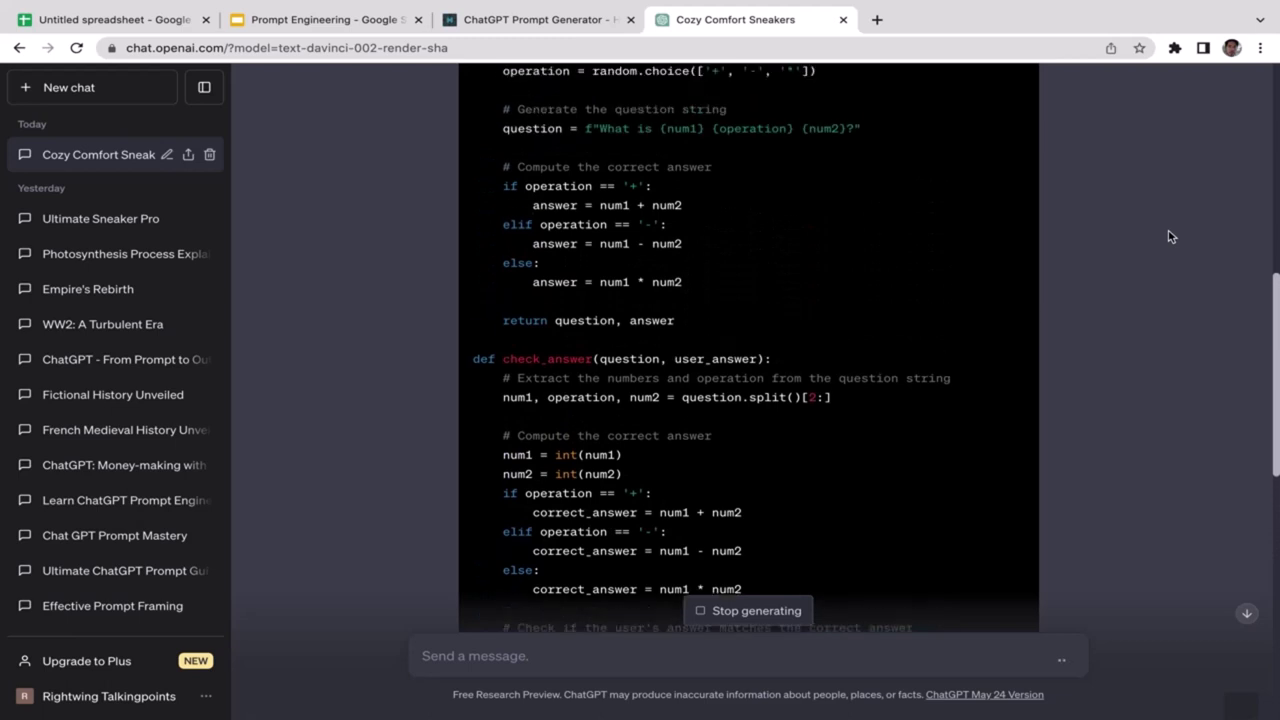
scroll(1171, 237, up, 2)
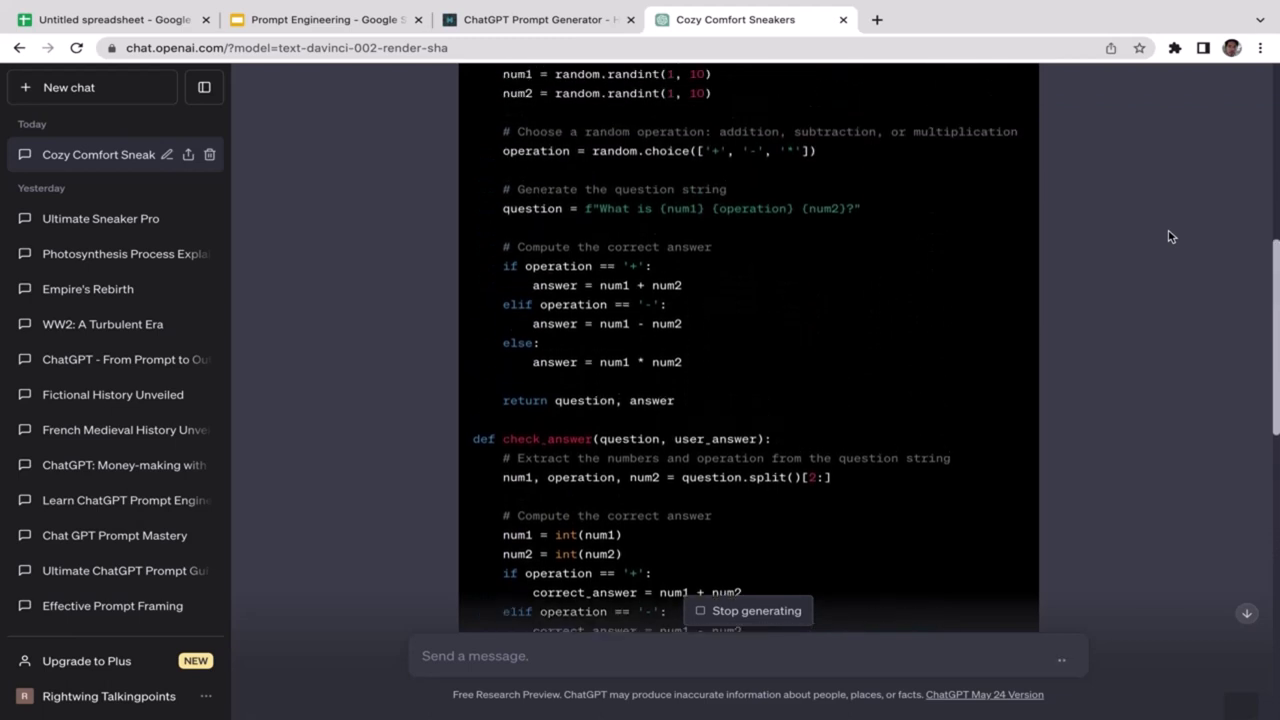
scroll(1171, 237, down, 6)
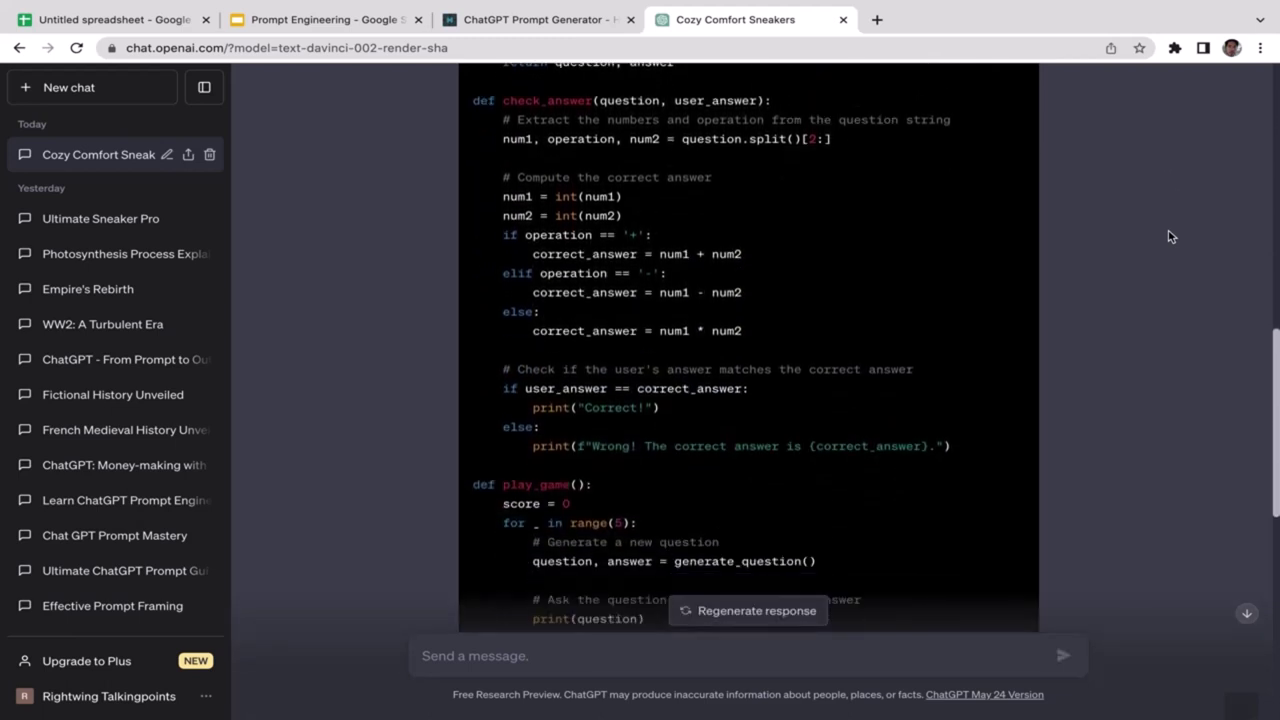
scroll(1171, 237, down, 5)
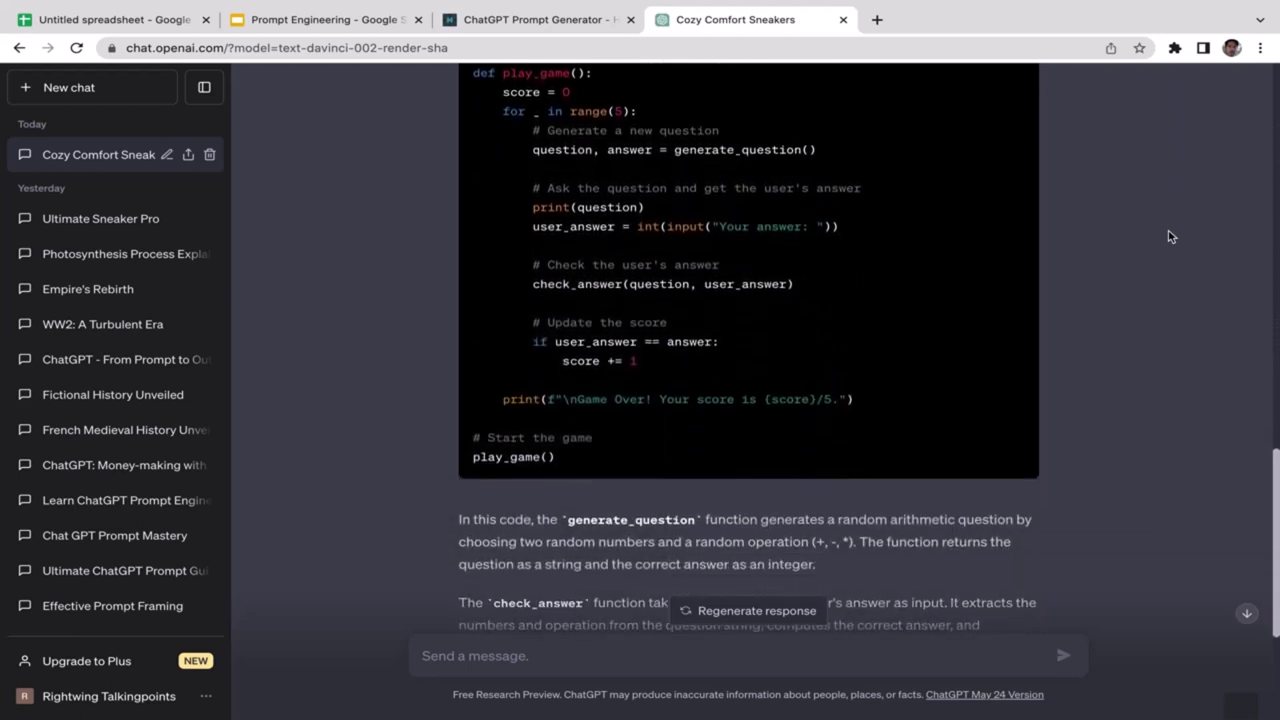
scroll(1171, 237, down, 4)
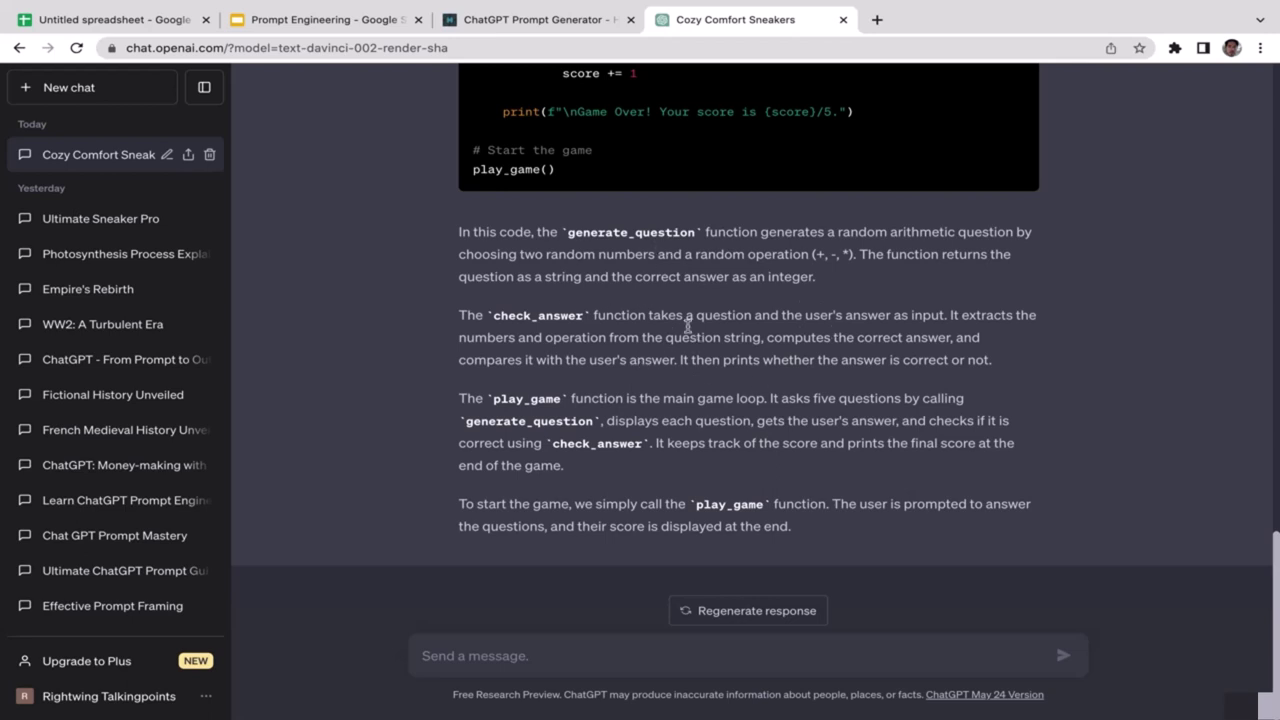
scroll(694, 325, up, 3)
scroll(697, 330, up, 6)
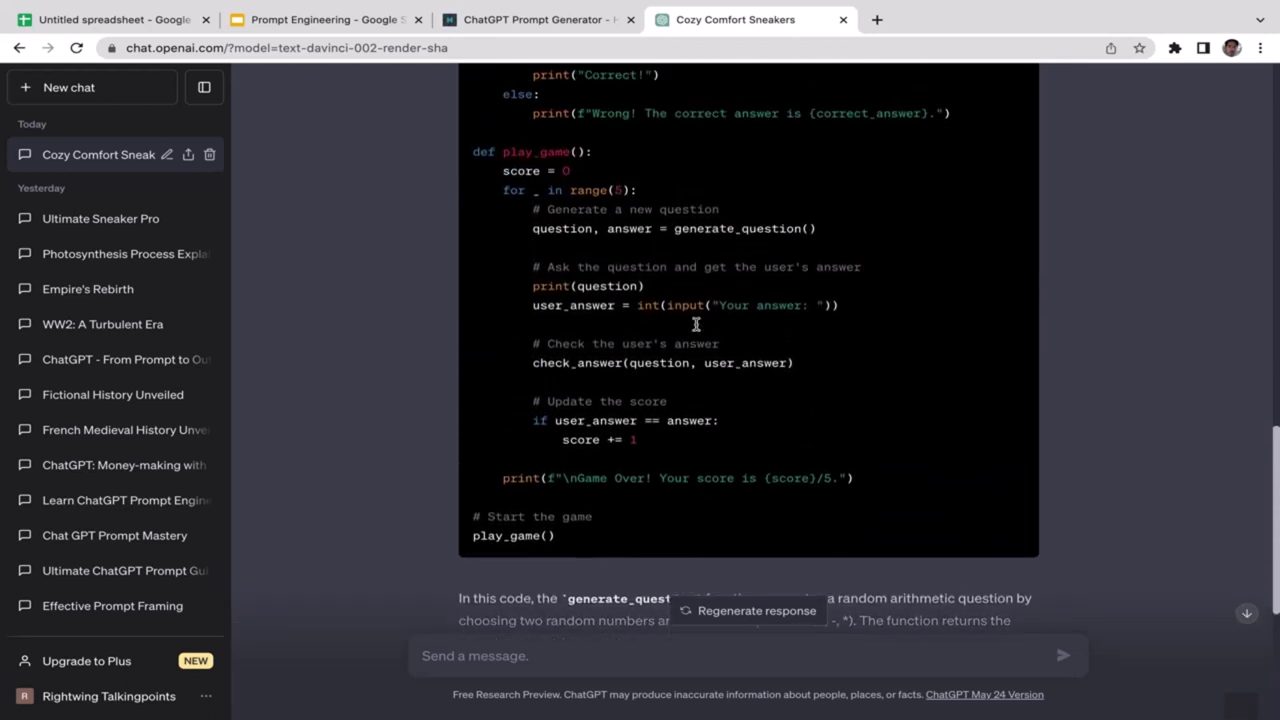
scroll(697, 330, up, 5)
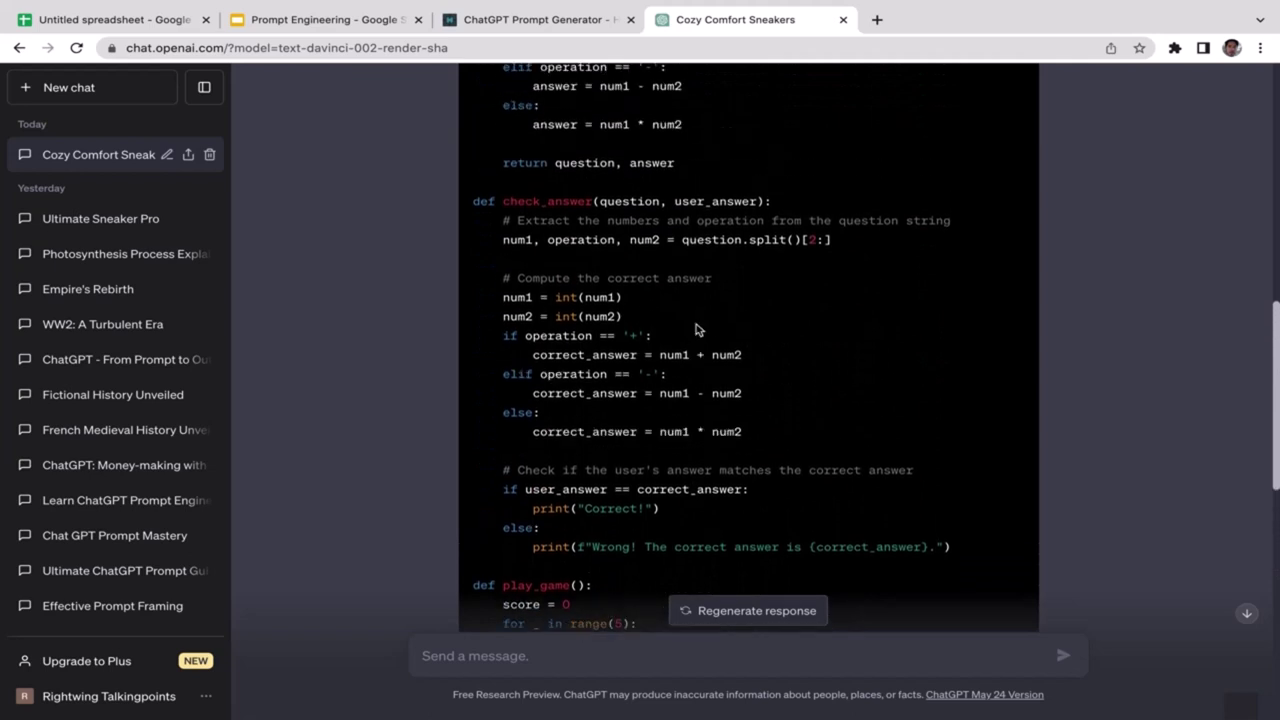
Switch to the Prompt Vibes website and bring its list of prompt categories into view.
scroll(696, 323, up, 3)
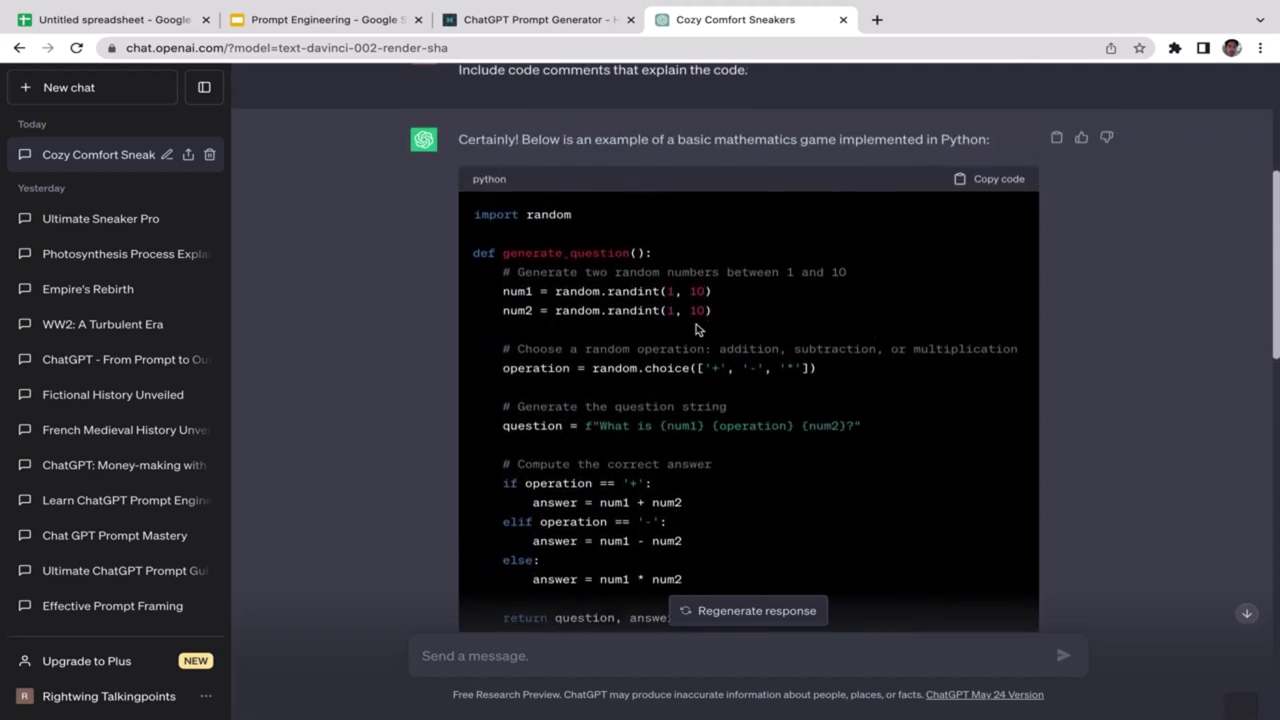
click(533, 33)
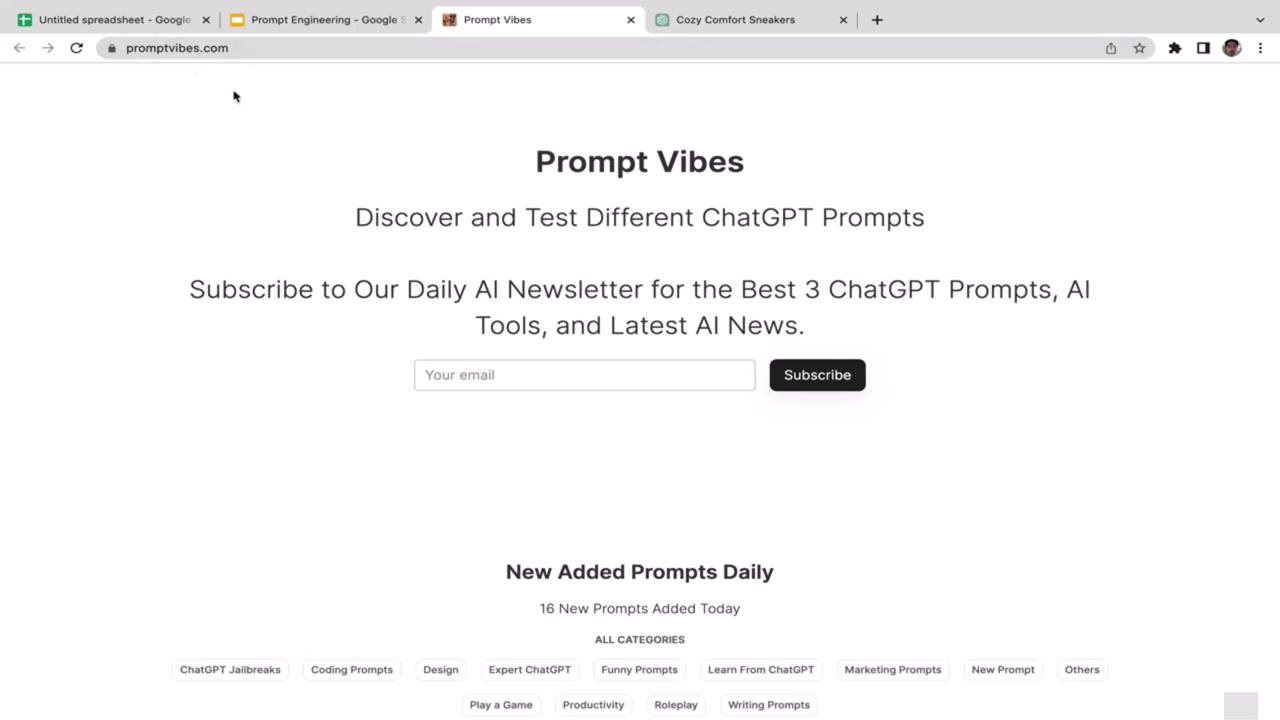
click(286, 20)
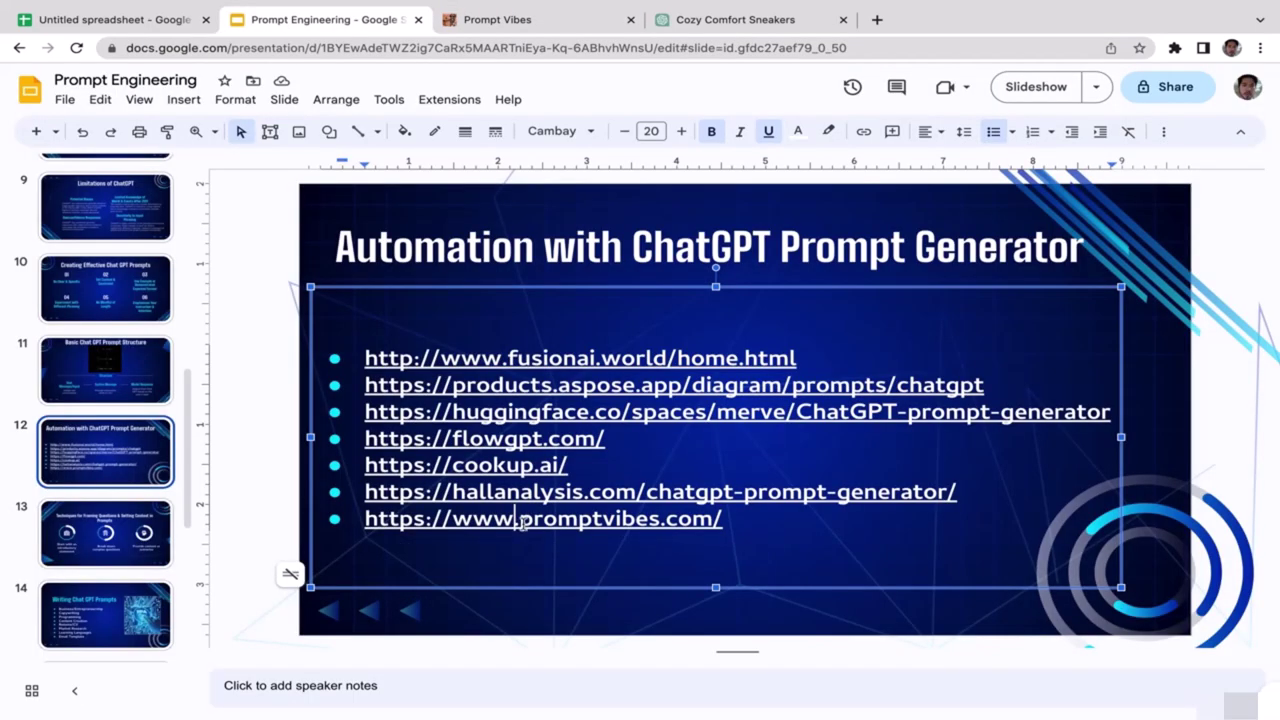
click(508, 12)
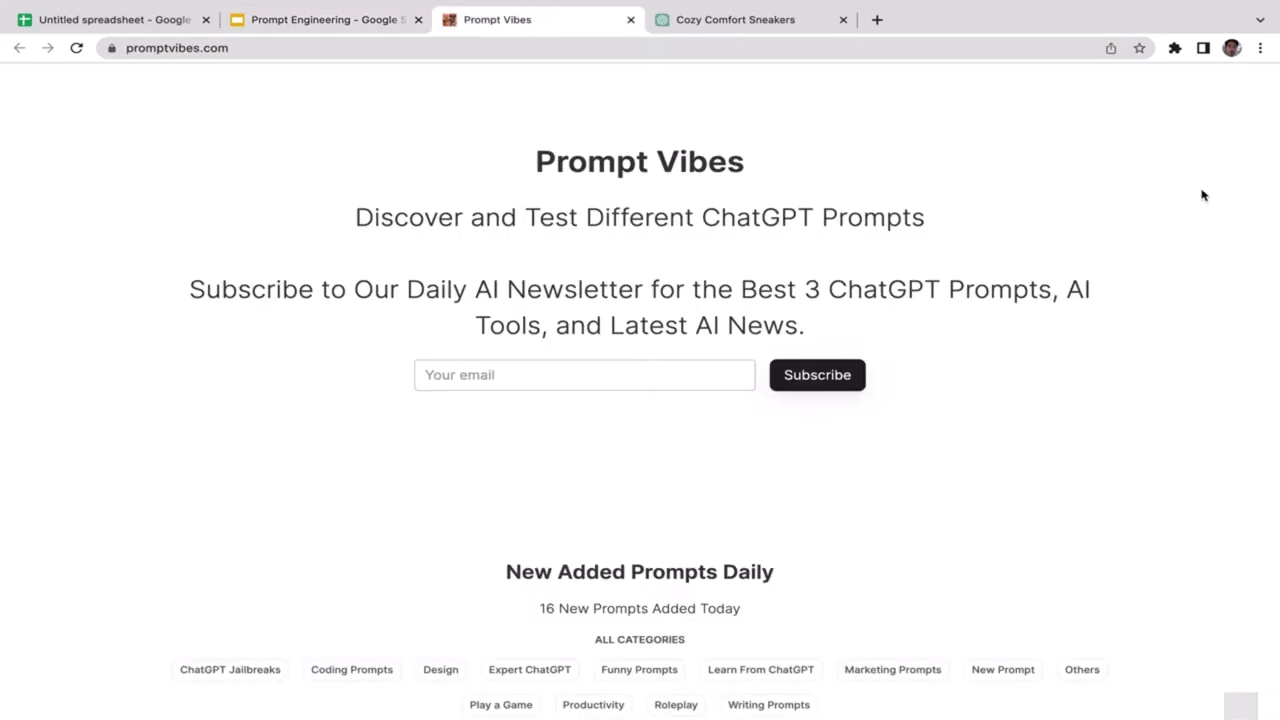
scroll(1208, 191, down, 1)
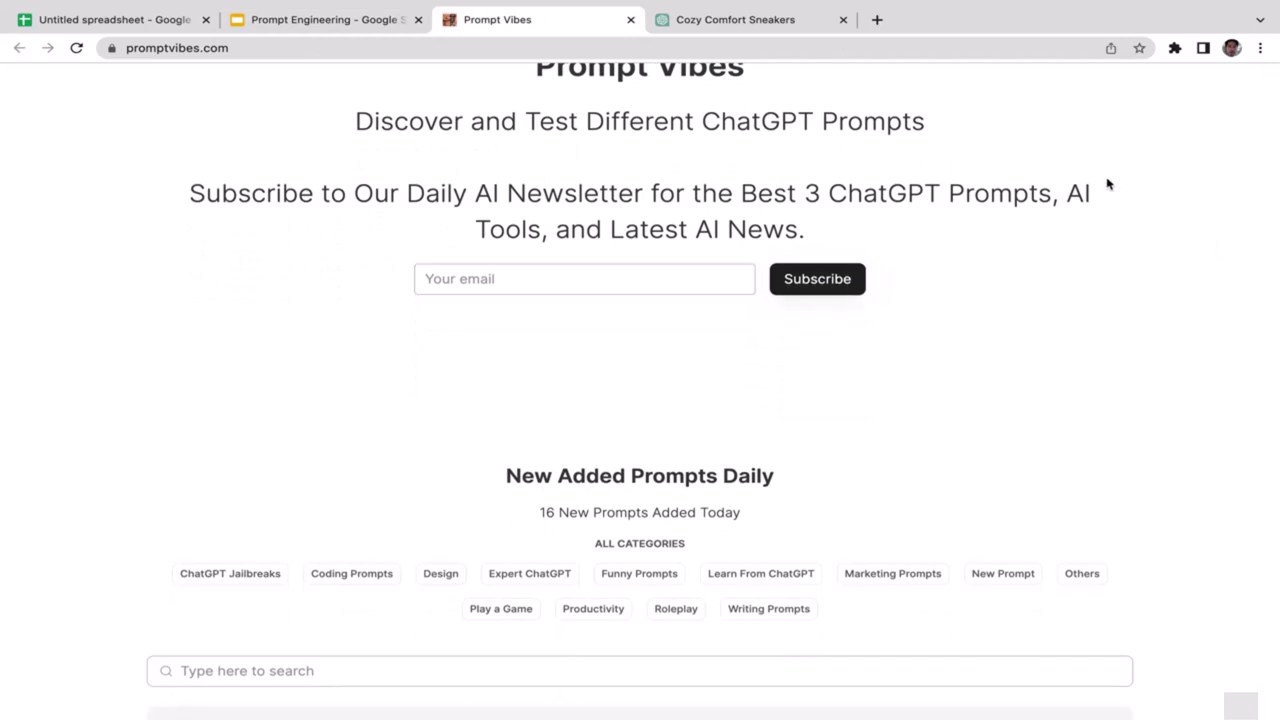
scroll(1109, 187, down, 1)
drag(1272, 95, 1272, 124)
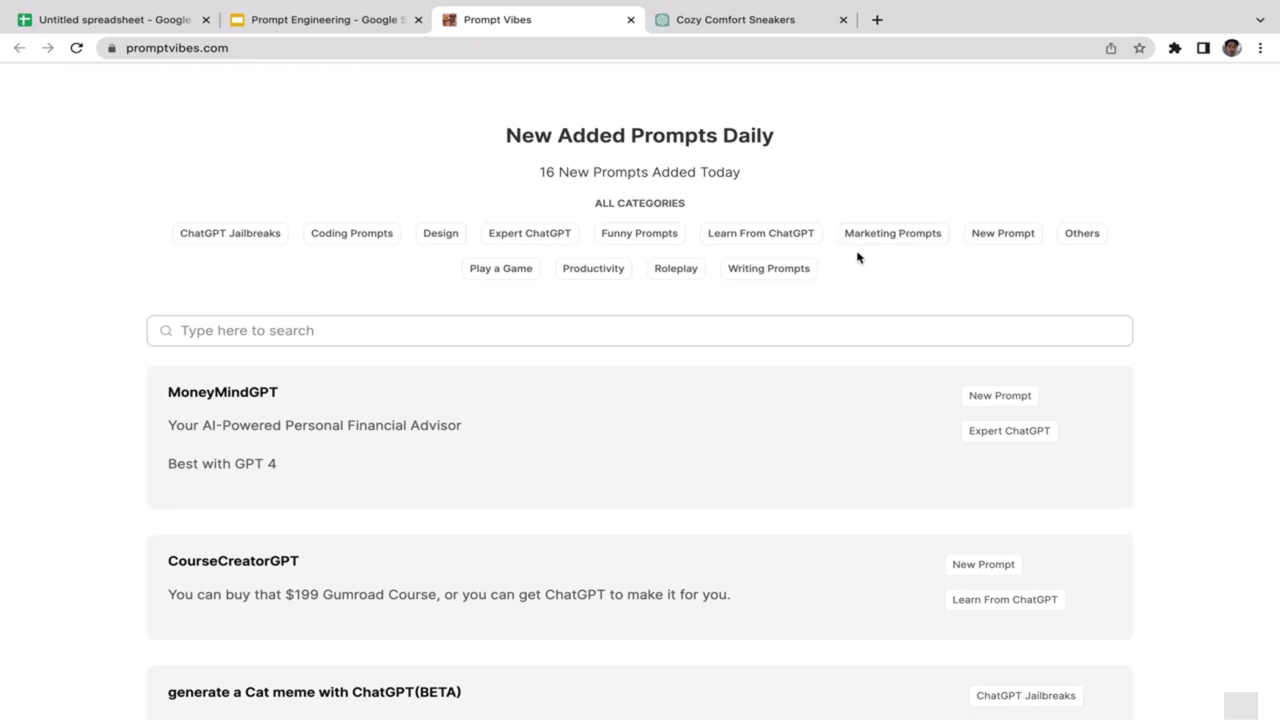
Filter the Prompt Vibes list to the Marketing Prompts category.
click(891, 240)
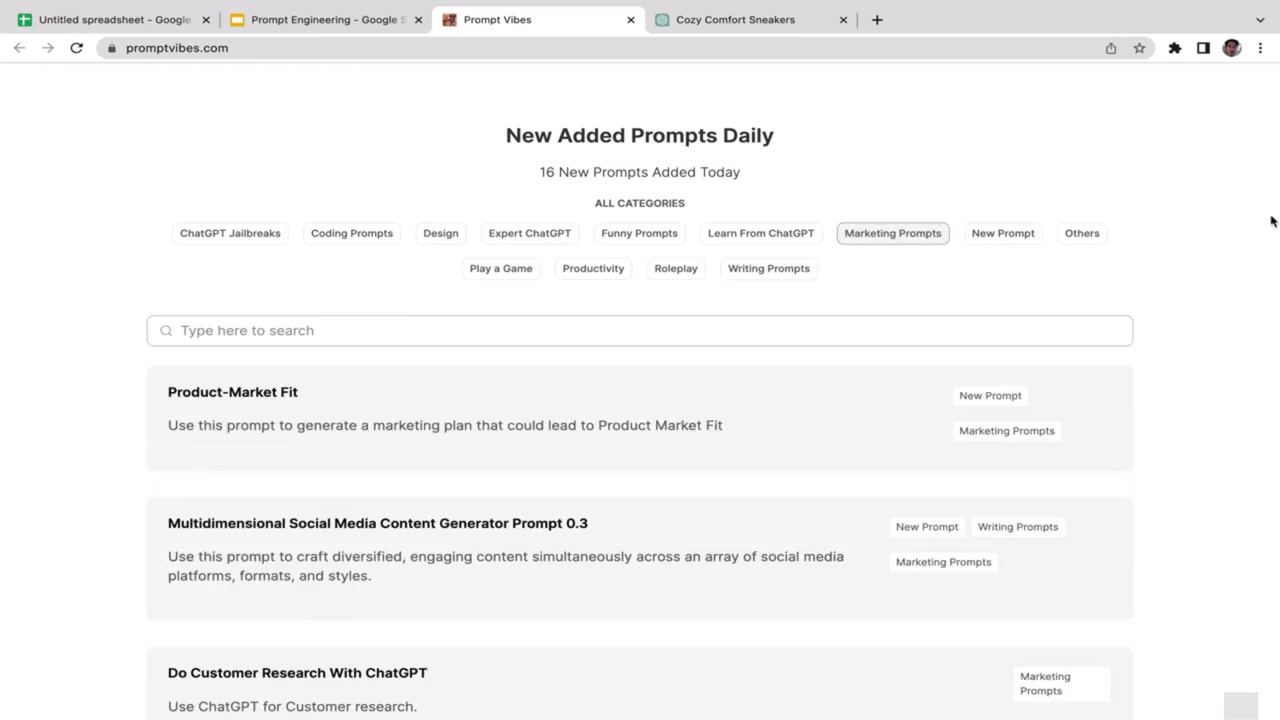
scroll(1272, 221, down, 2)
mouse_move(1274, 179)
mouse_down()
mouse_move(1274, 226)
mouse_move(1274, 160)
mouse_move(1274, 204)
mouse_up()
click(1214, 174)
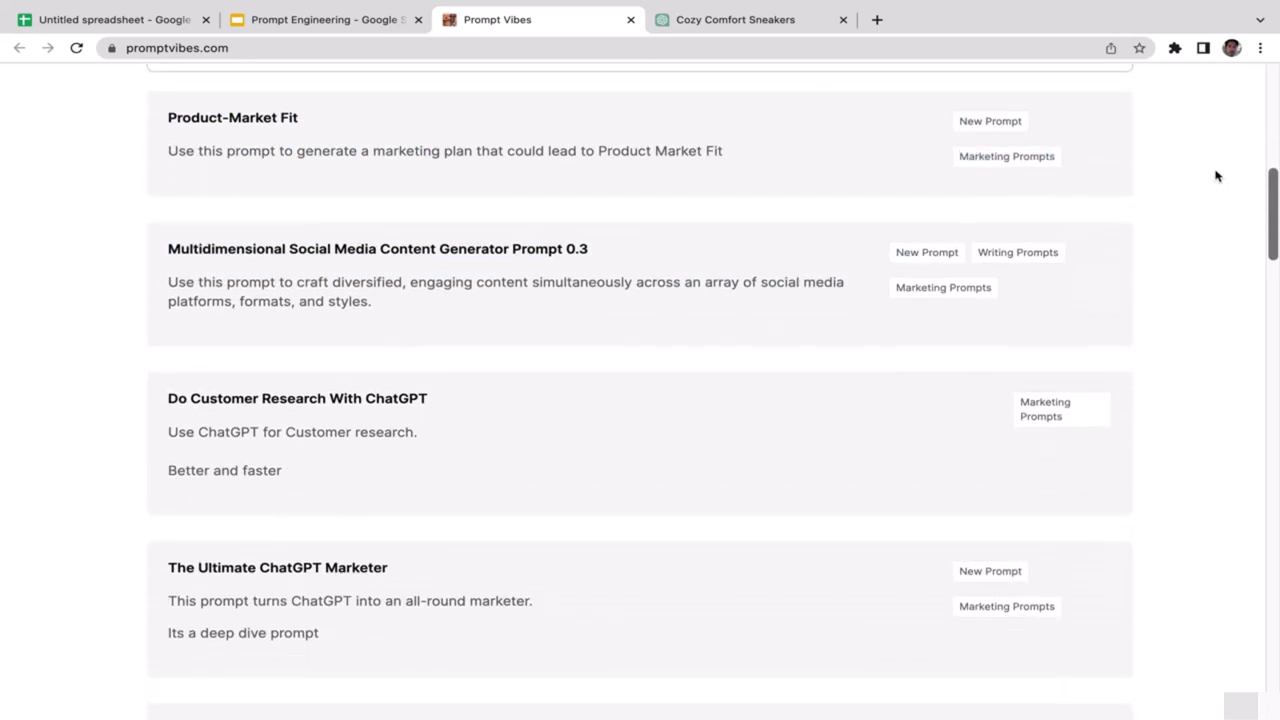
Examine the titles and descriptions of the listed marketing prompts, from social media content generators to psychology-based marketers.
scroll(1214, 174, down, 1)
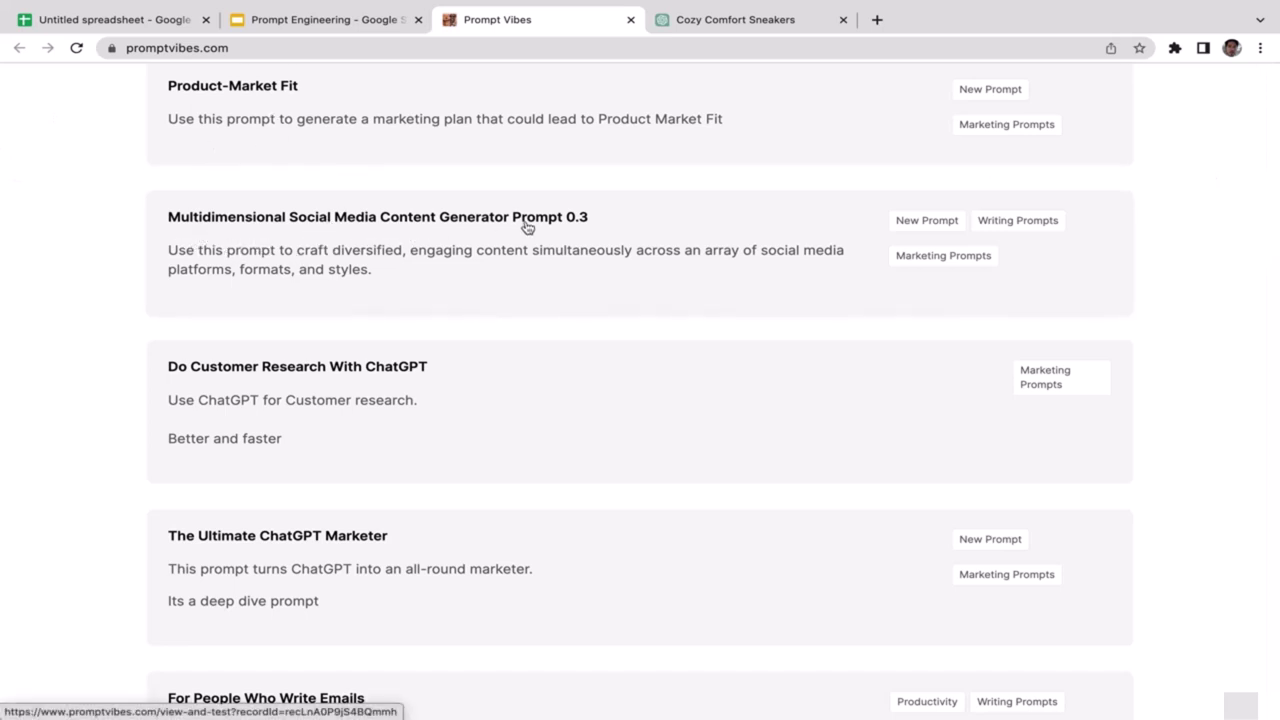
scroll(126, 330, down, 2)
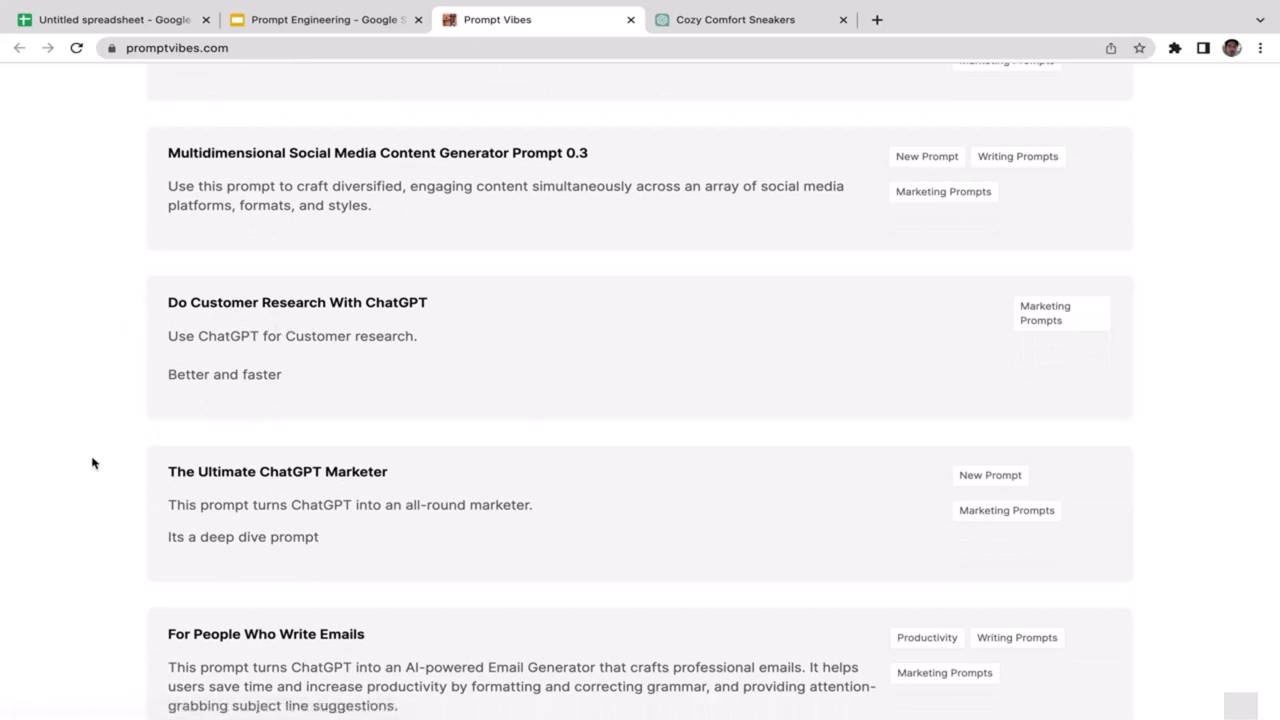
scroll(91, 460, down, 2)
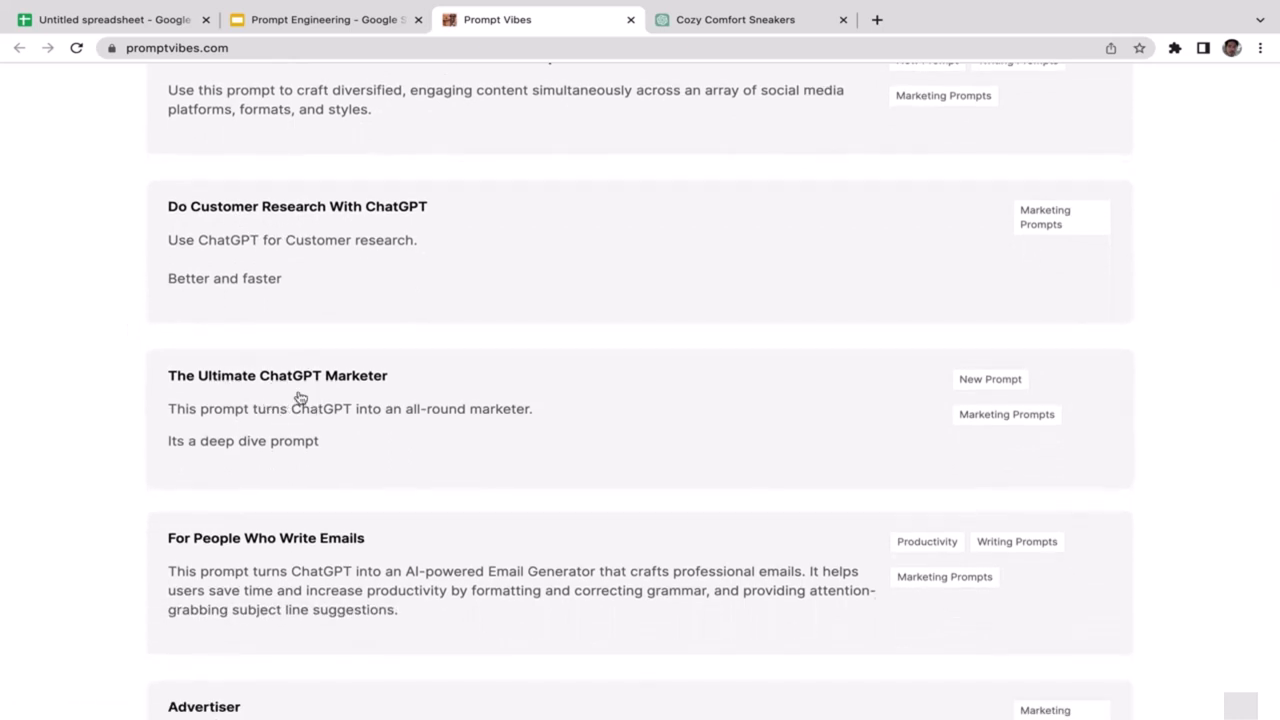
scroll(7, 495, down, 5)
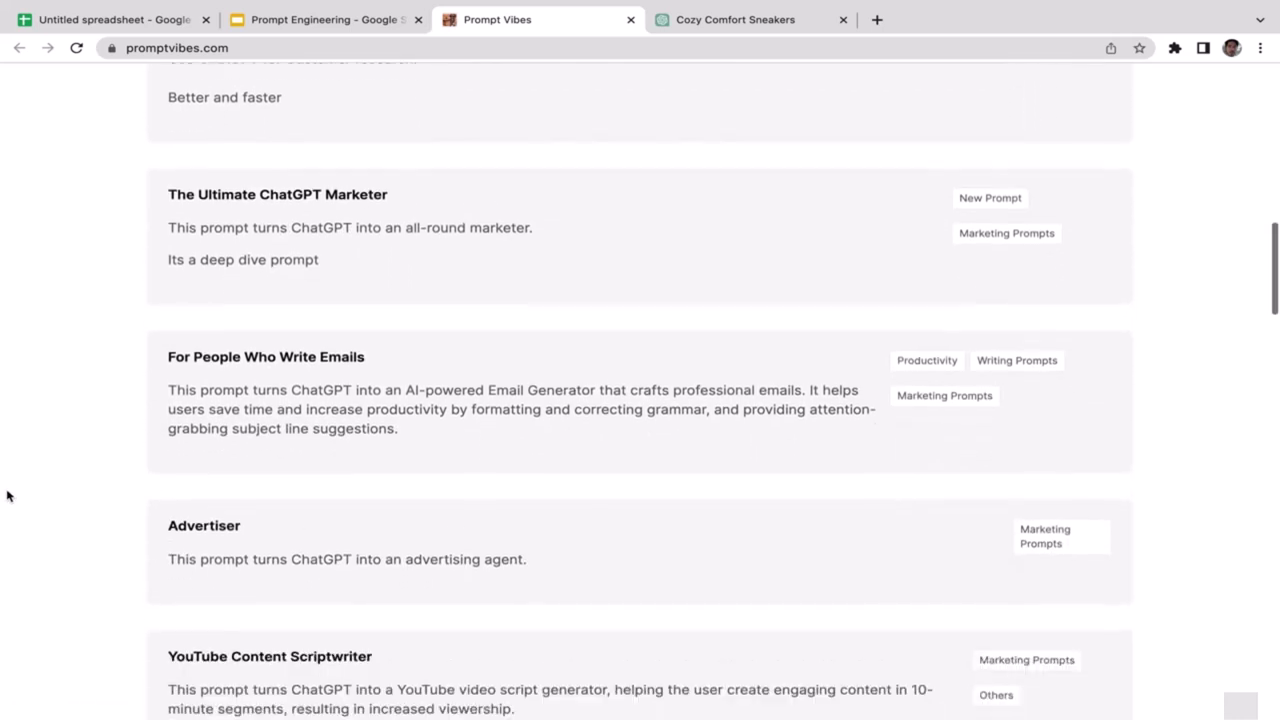
scroll(7, 495, down, 2)
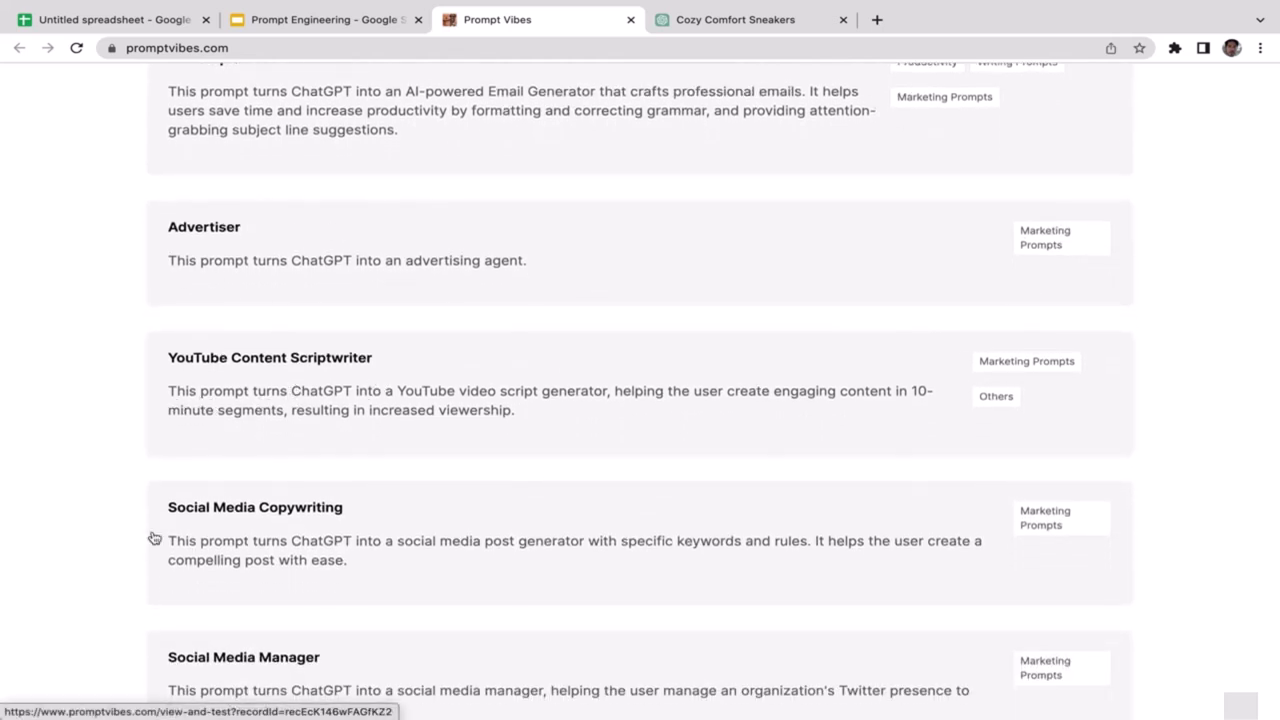
scroll(149, 538, down, 2)
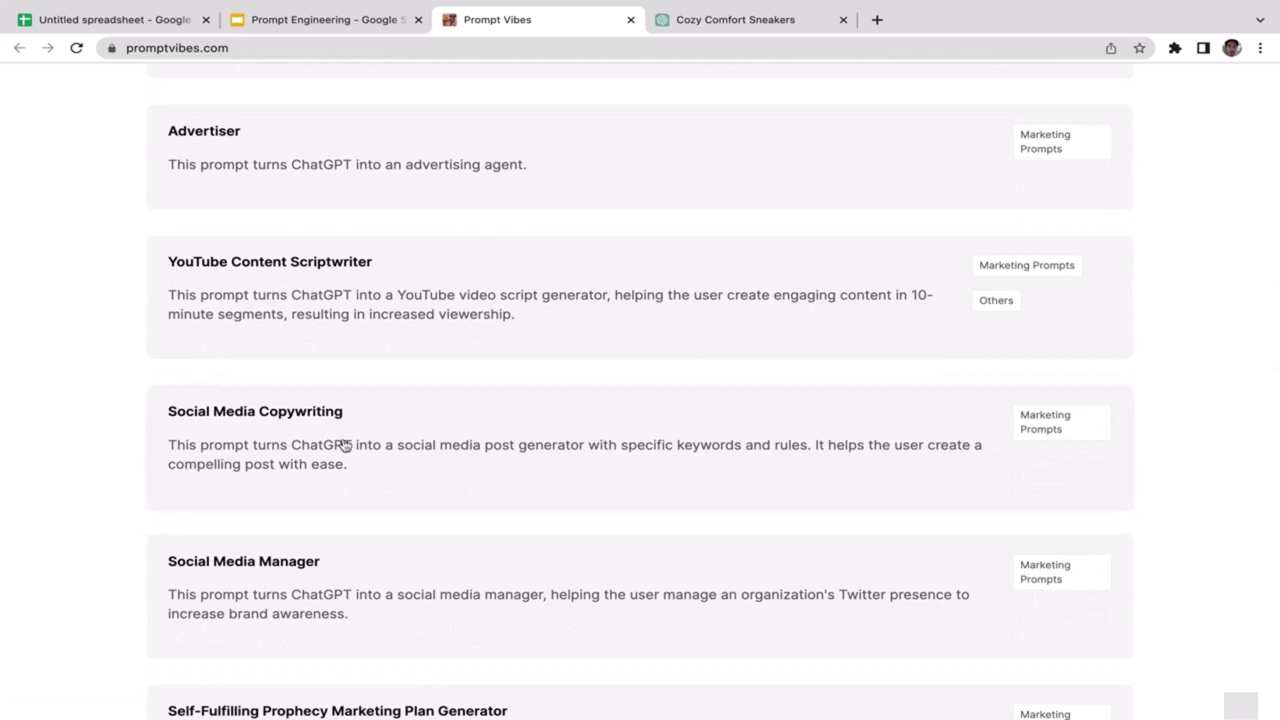
scroll(344, 445, down, 1)
scroll(344, 445, down, 6)
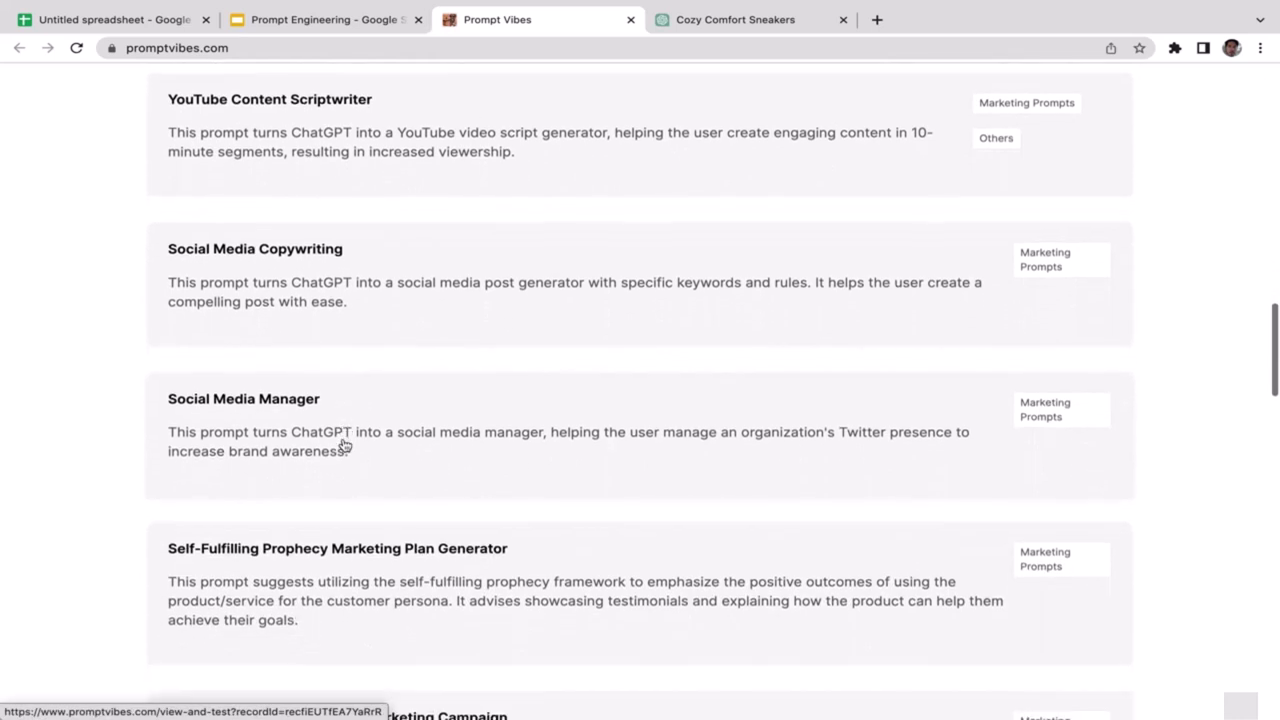
scroll(344, 445, down, 8)
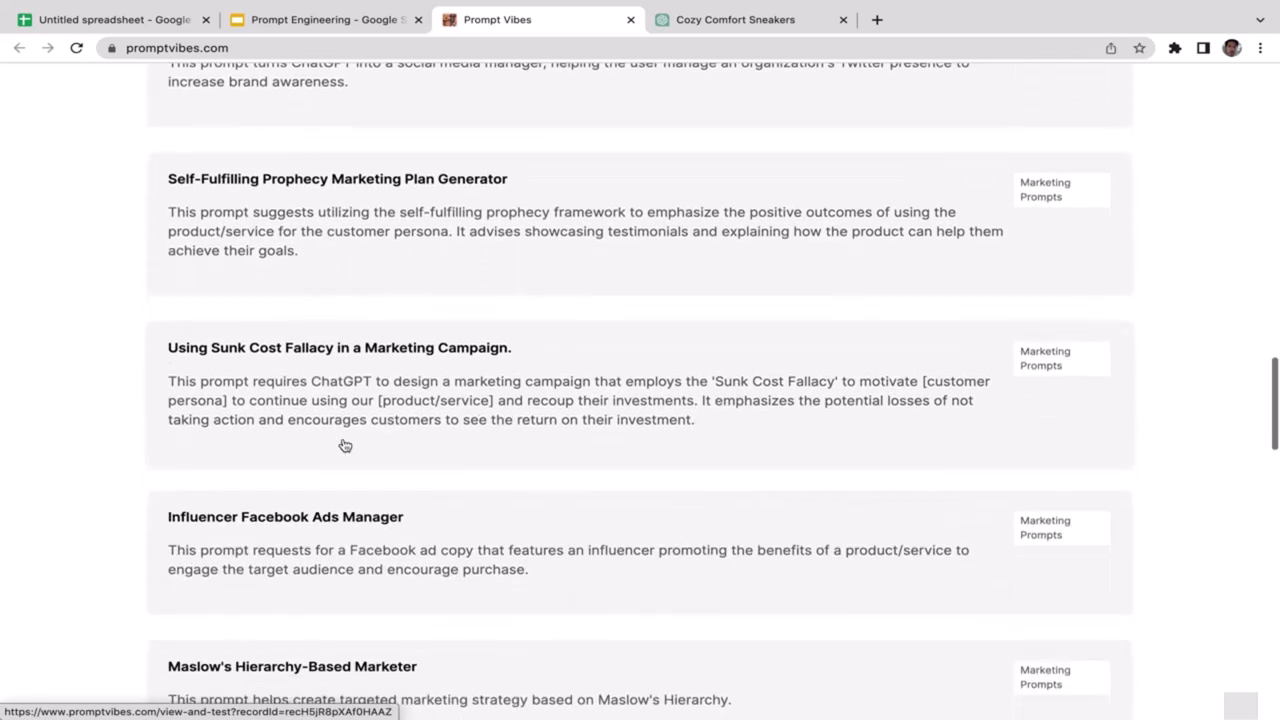
scroll(345, 445, down, 1)
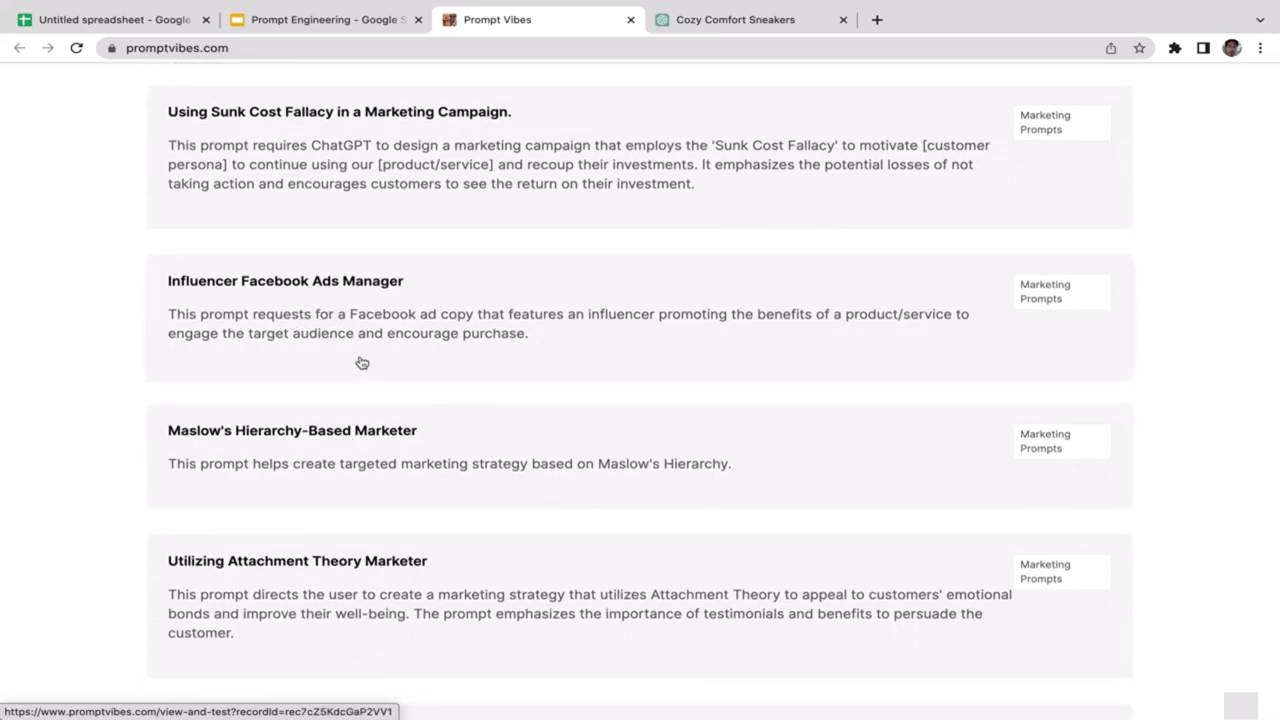
scroll(425, 348, down, 2)
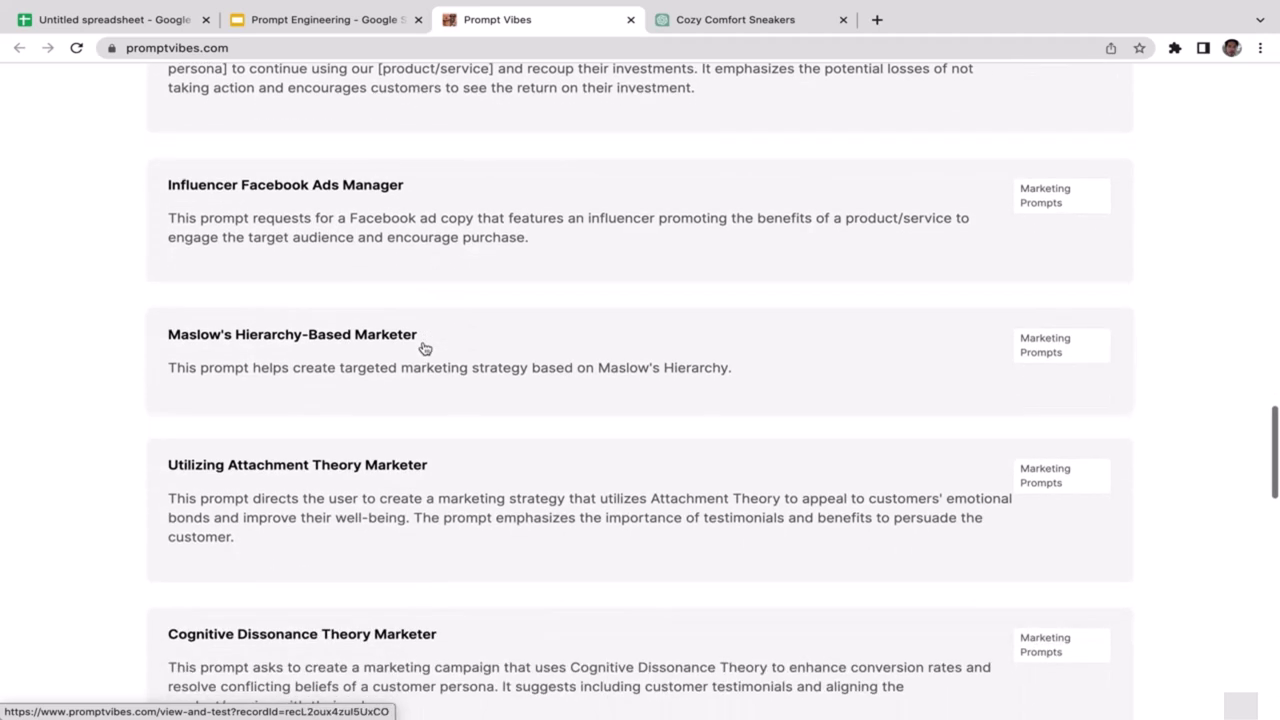
scroll(425, 348, up, 2)
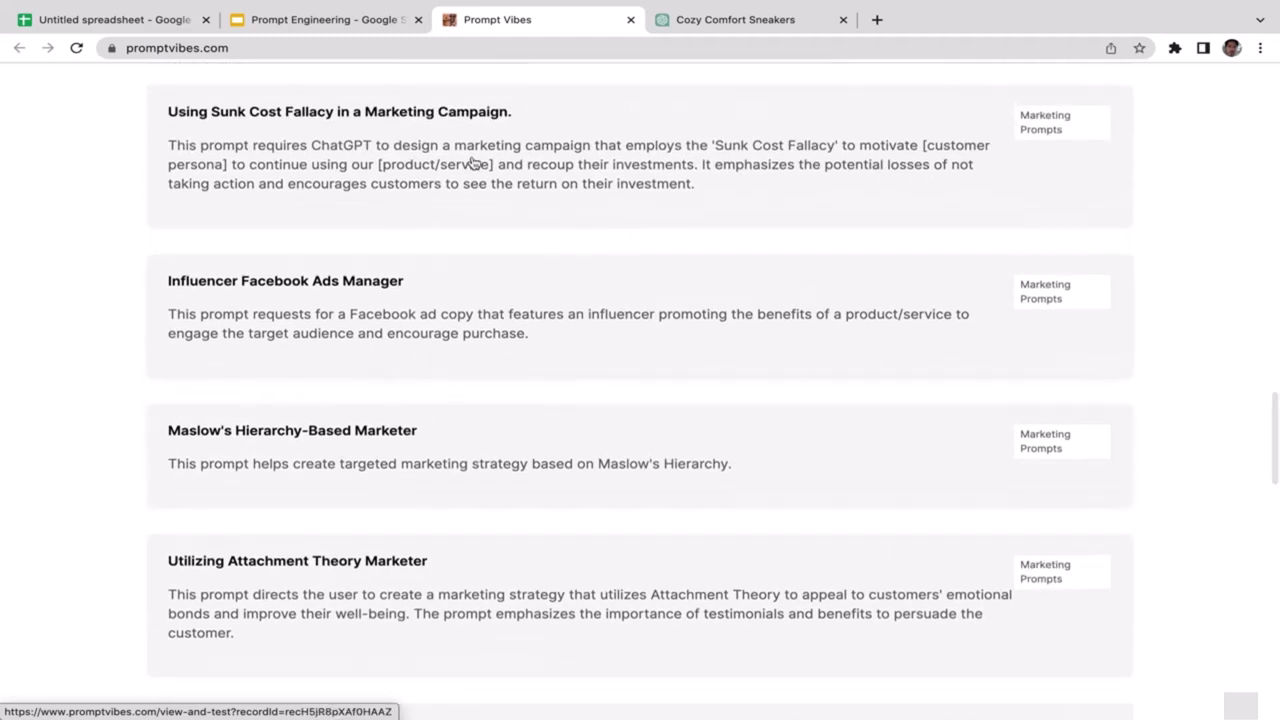
Open the Influencer Facebook Ads Manager prompt, view its test form and close the form again.
click(689, 317)
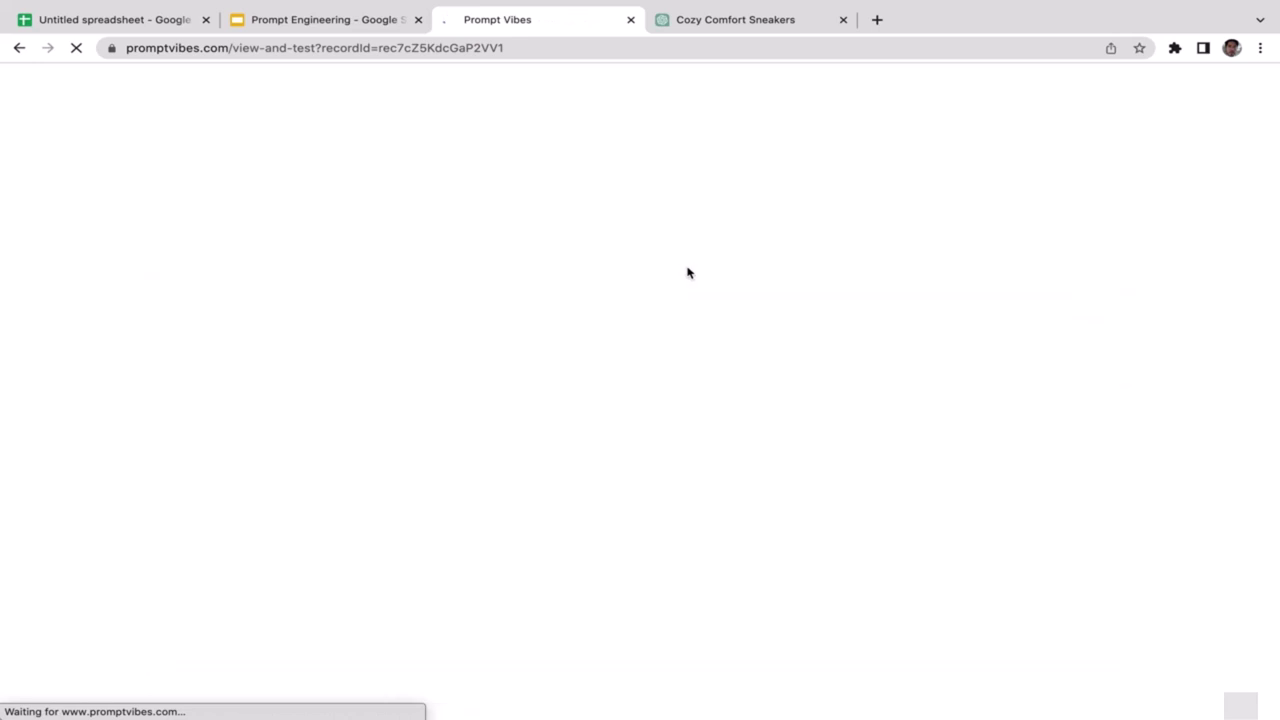
scroll(897, 268, down, 3)
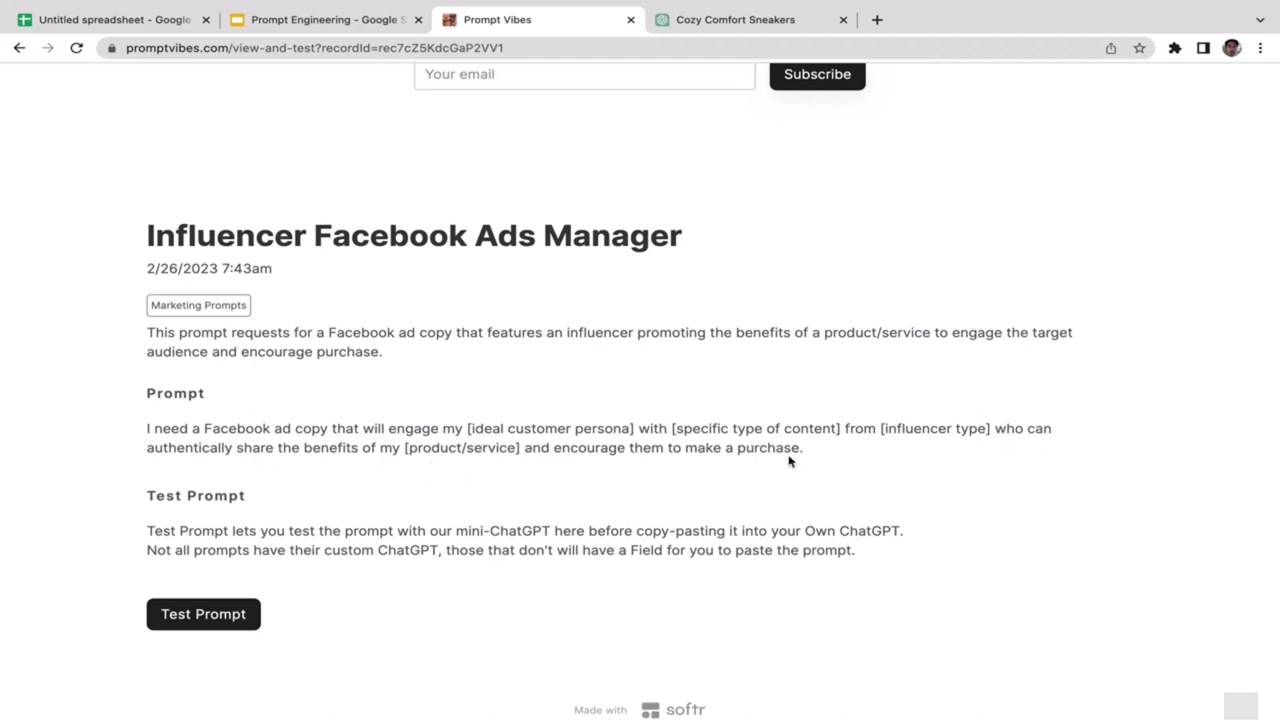
click(214, 612)
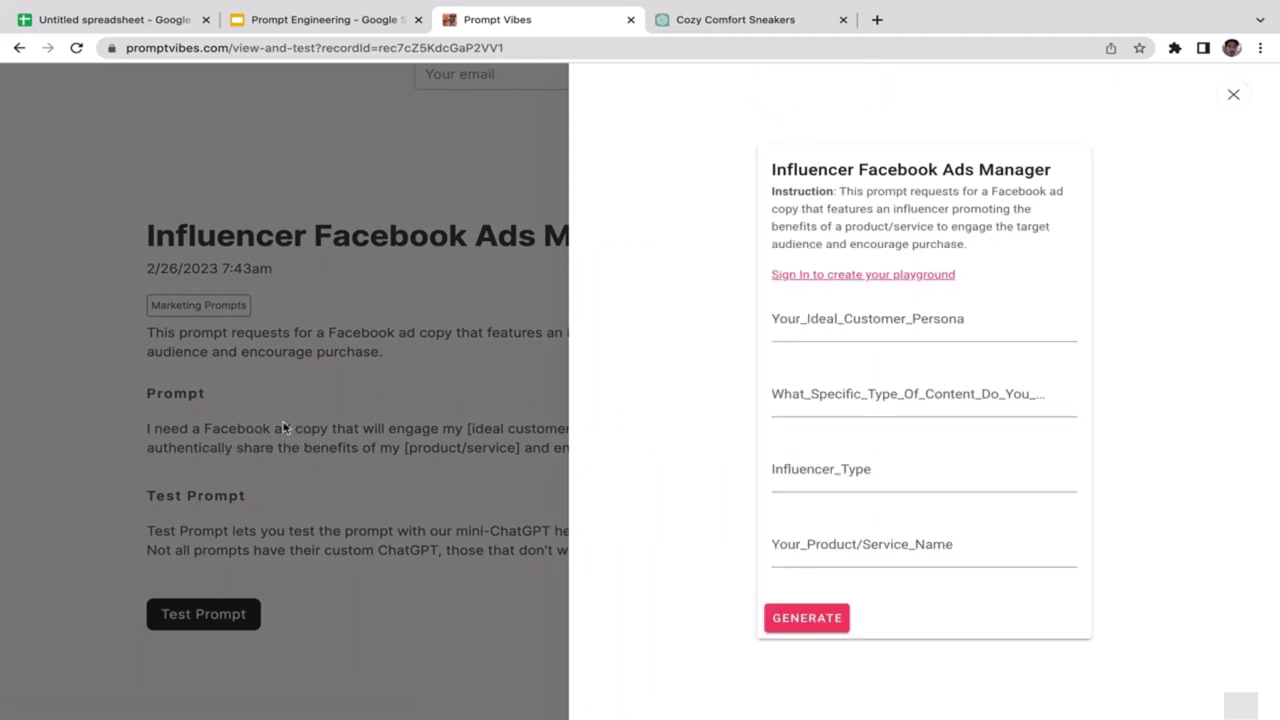
click(1233, 95)
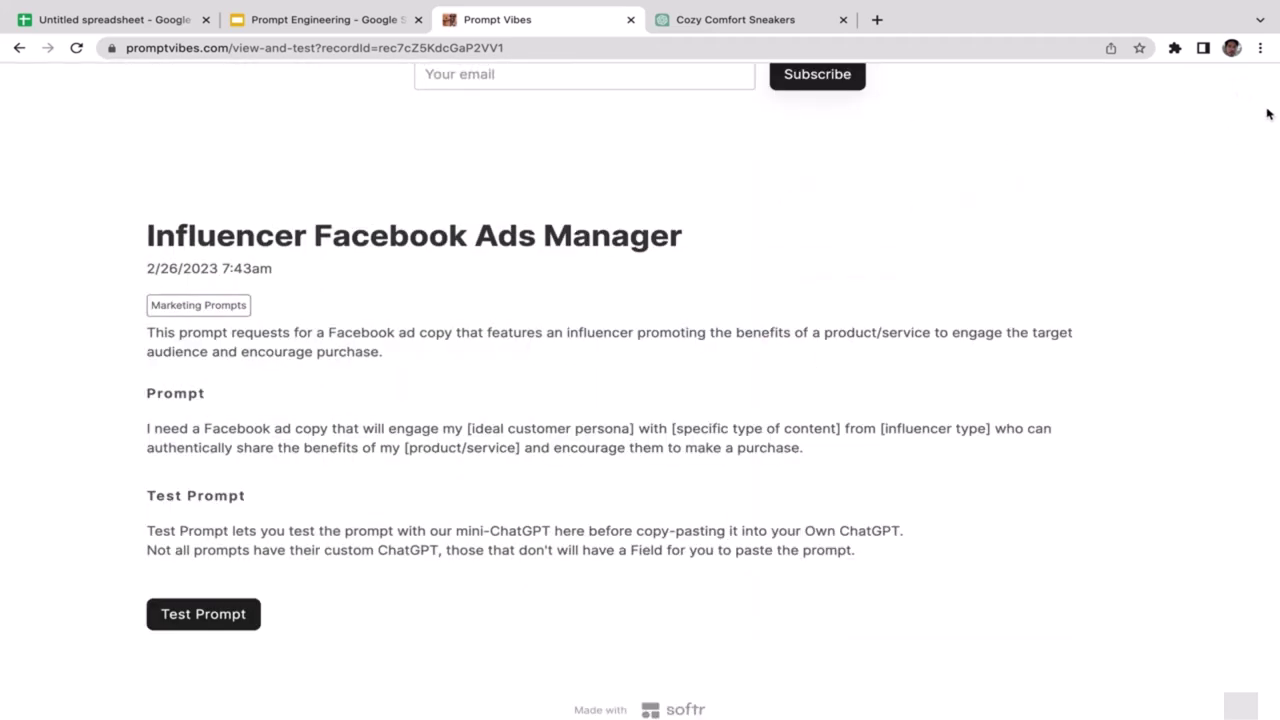
Copy the Influencer Facebook Ads Manager prompt text and paste it as a new message in the ChatGPT conversation.
drag(805, 448, 106, 440)
key(ctrl+c)
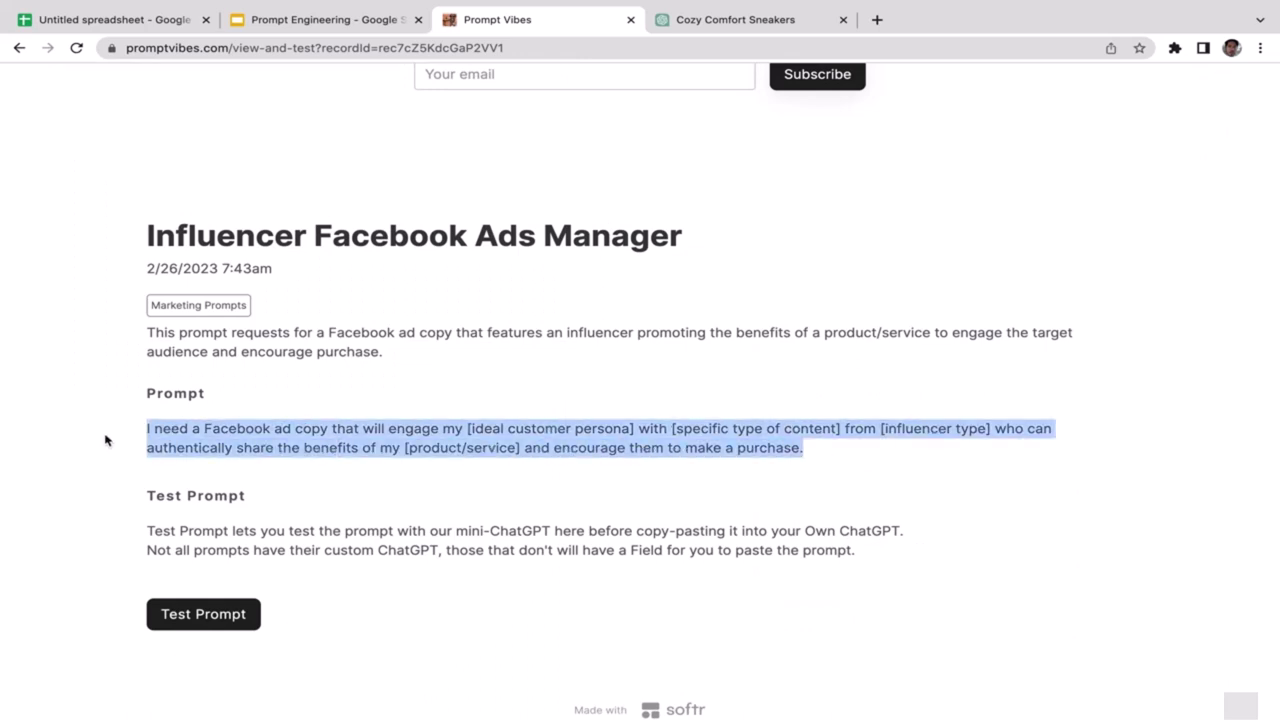
click(126, 437)
click(705, 20)
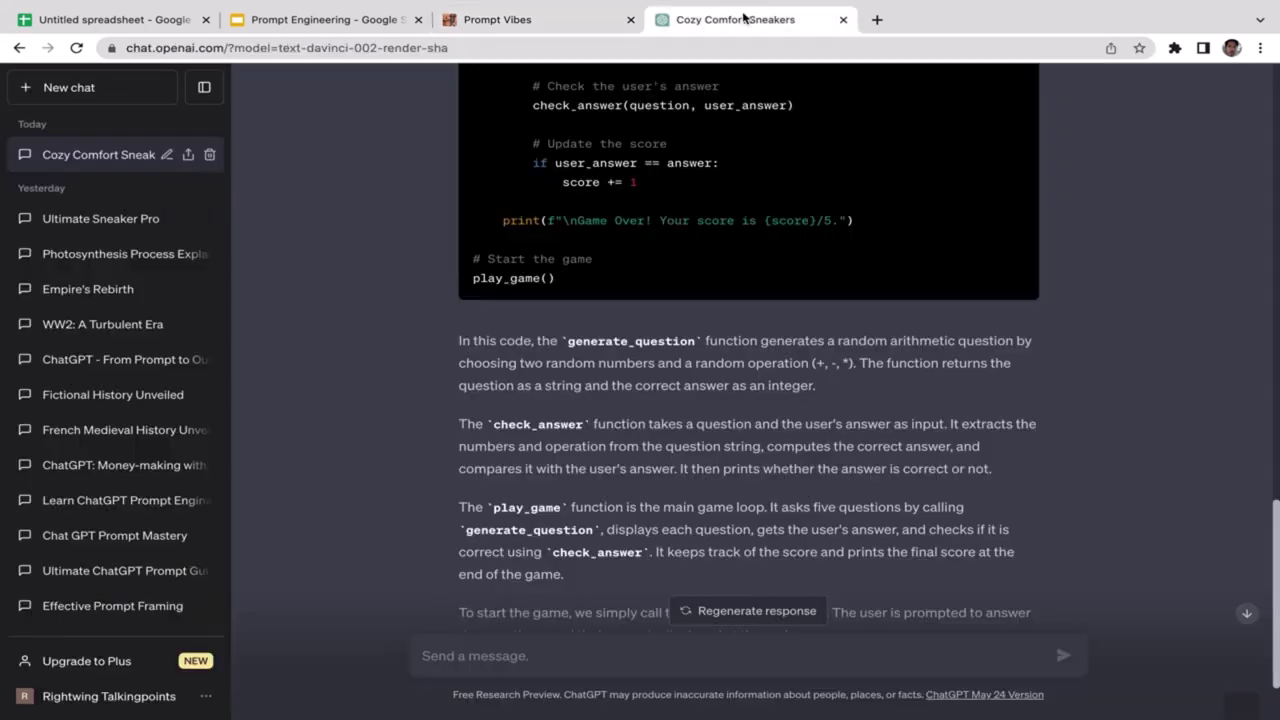
click(499, 660)
key(ctrl+v)
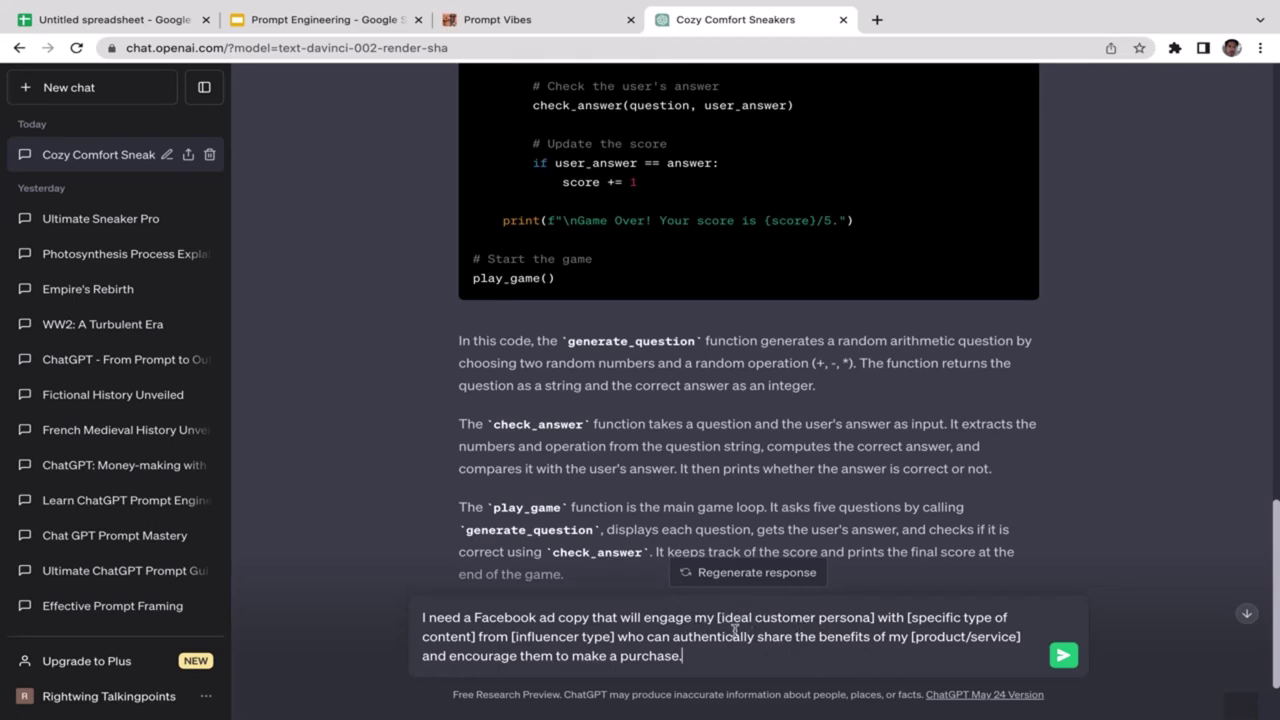
In the pasted prompt, replace the ideal customer persona placeholder with "teens" and the specific type of content placeholder with "prank".
drag(874, 622, 724, 619)
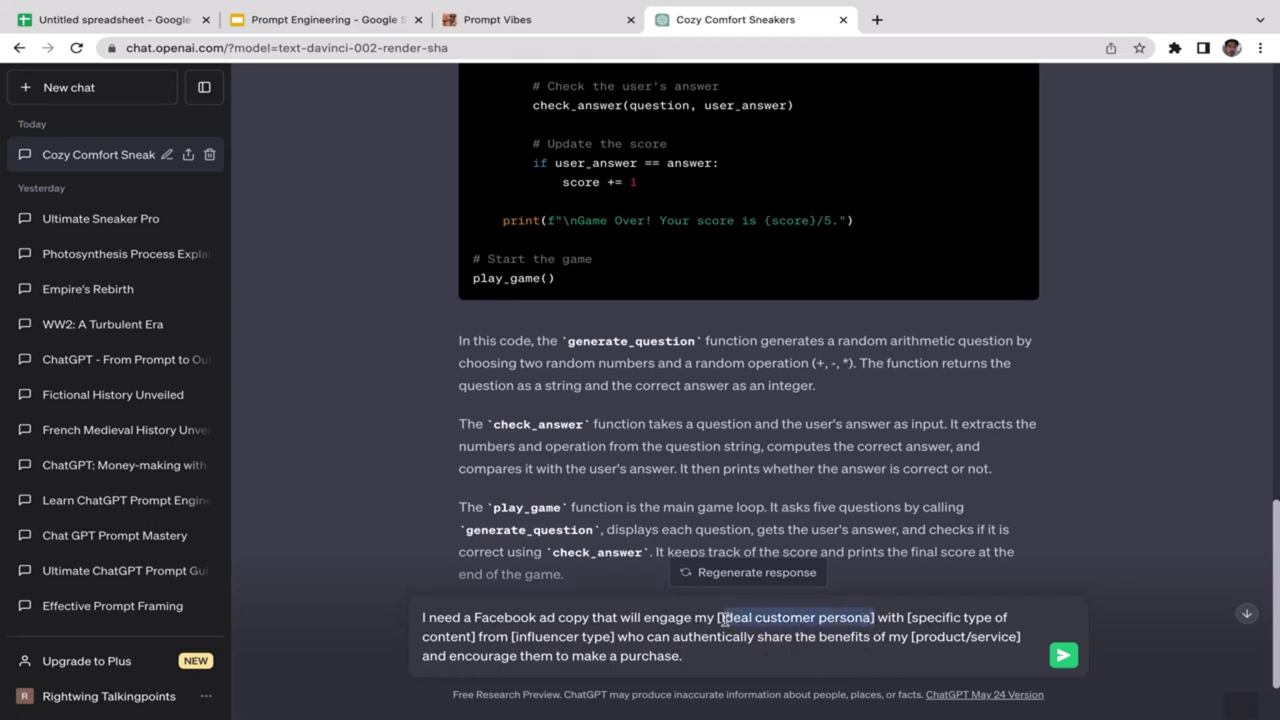
key(BackSpace)
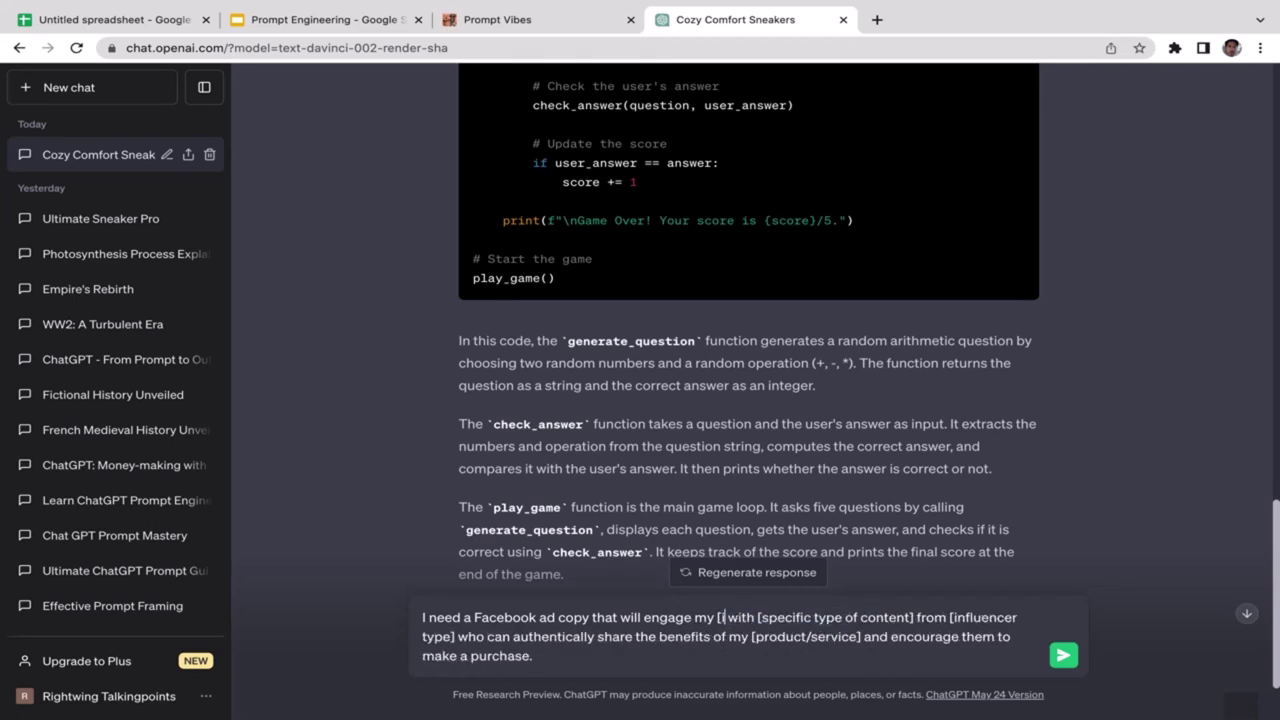
key(BackSpace)
text(teen)
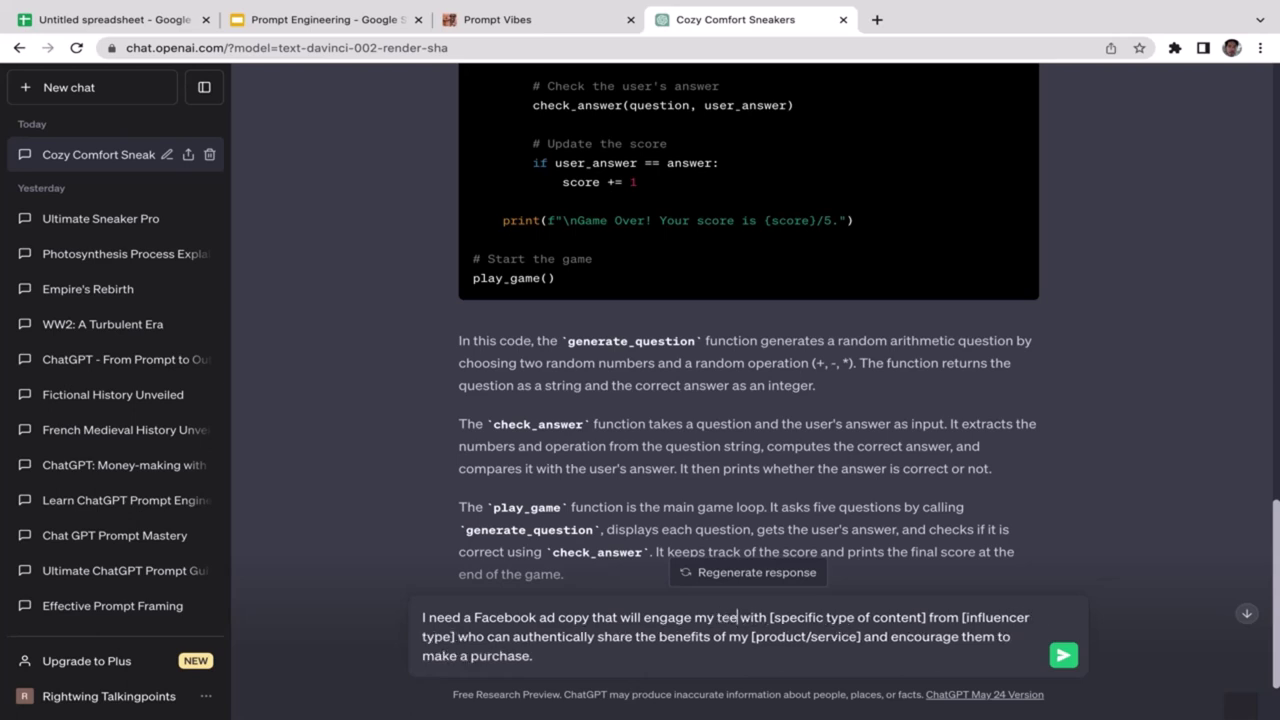
text(s)
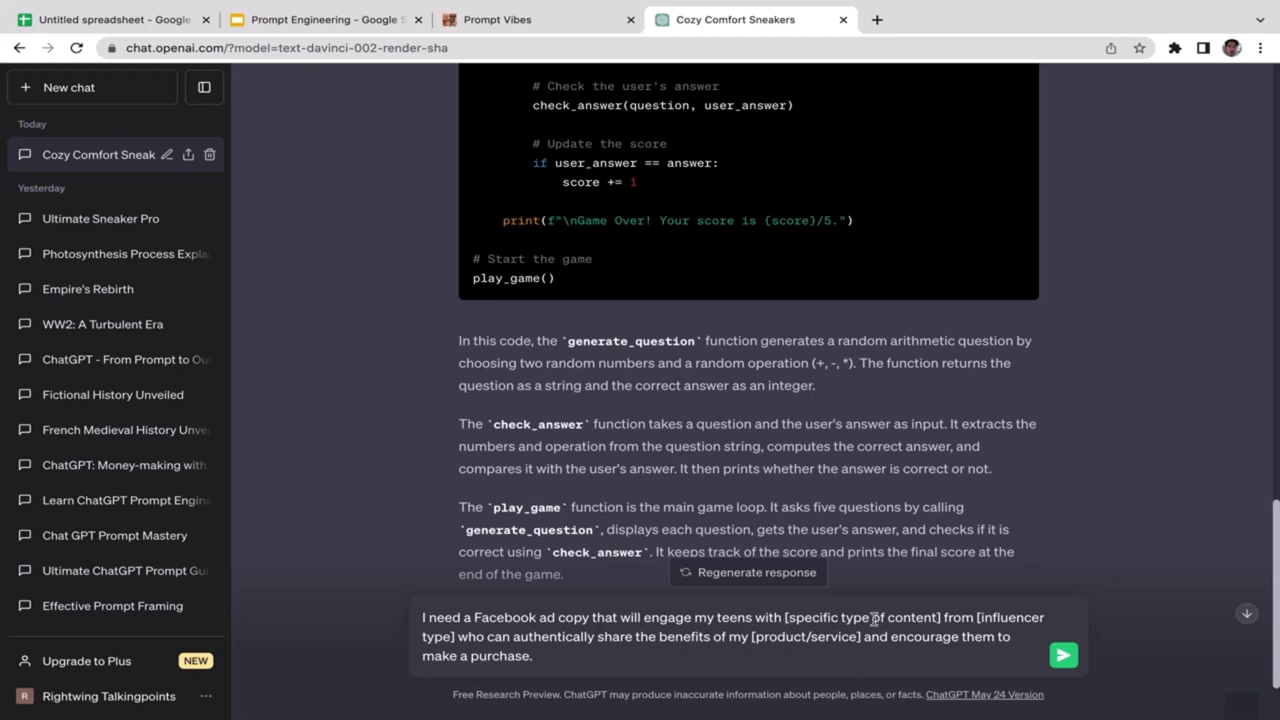
drag(944, 622, 783, 620)
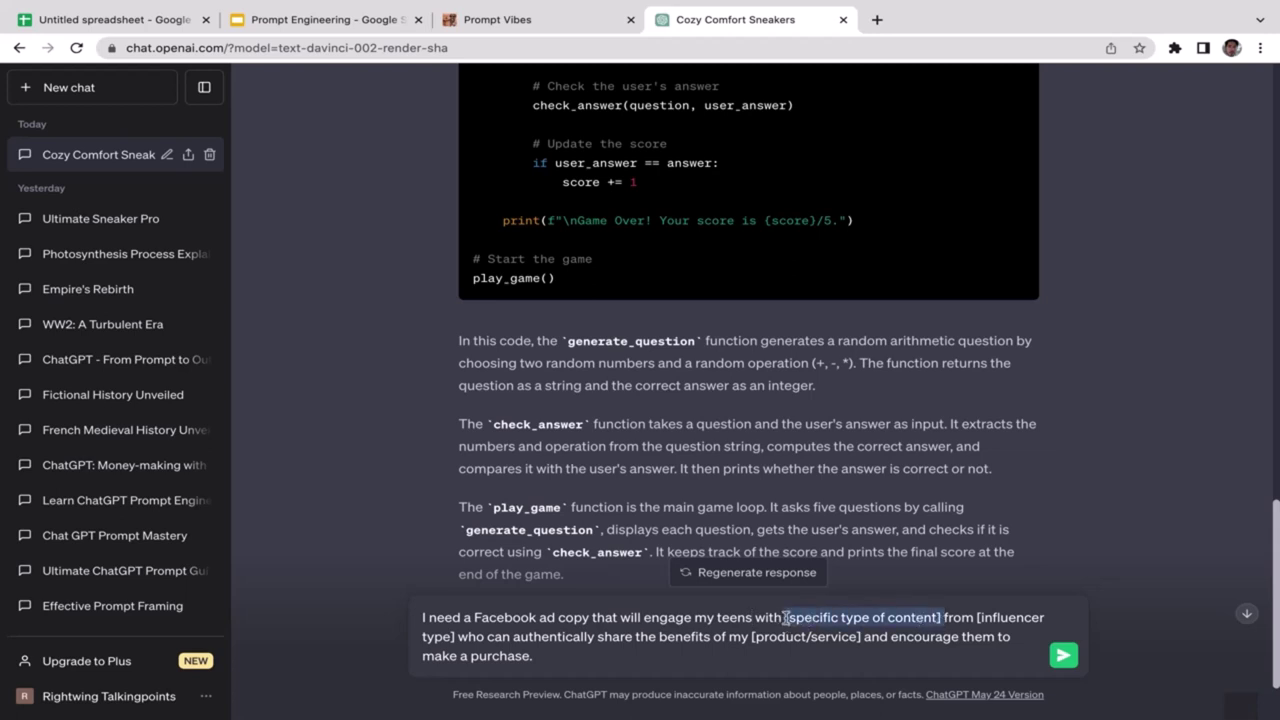
key(BackSpace)
text(prank)
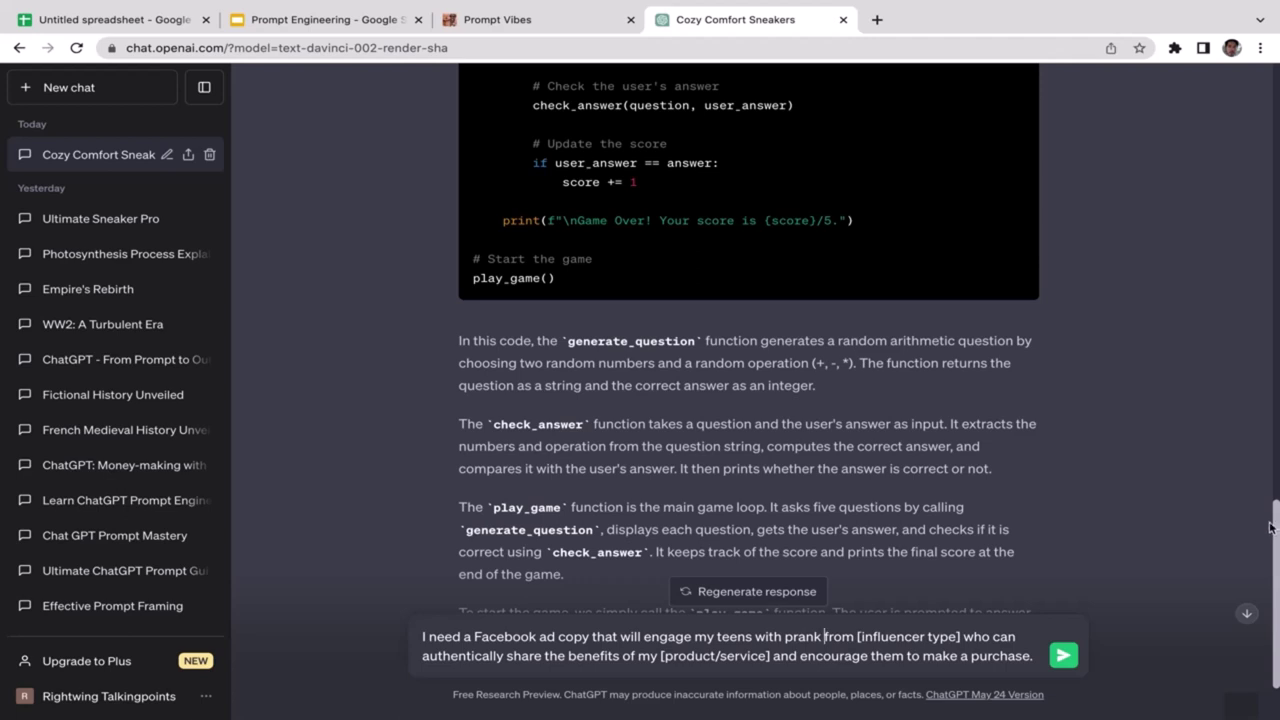
Replace the influencer type placeholder in the Facebook ad prompt with "prank specialist".
scroll(1277, 566, down, 1)
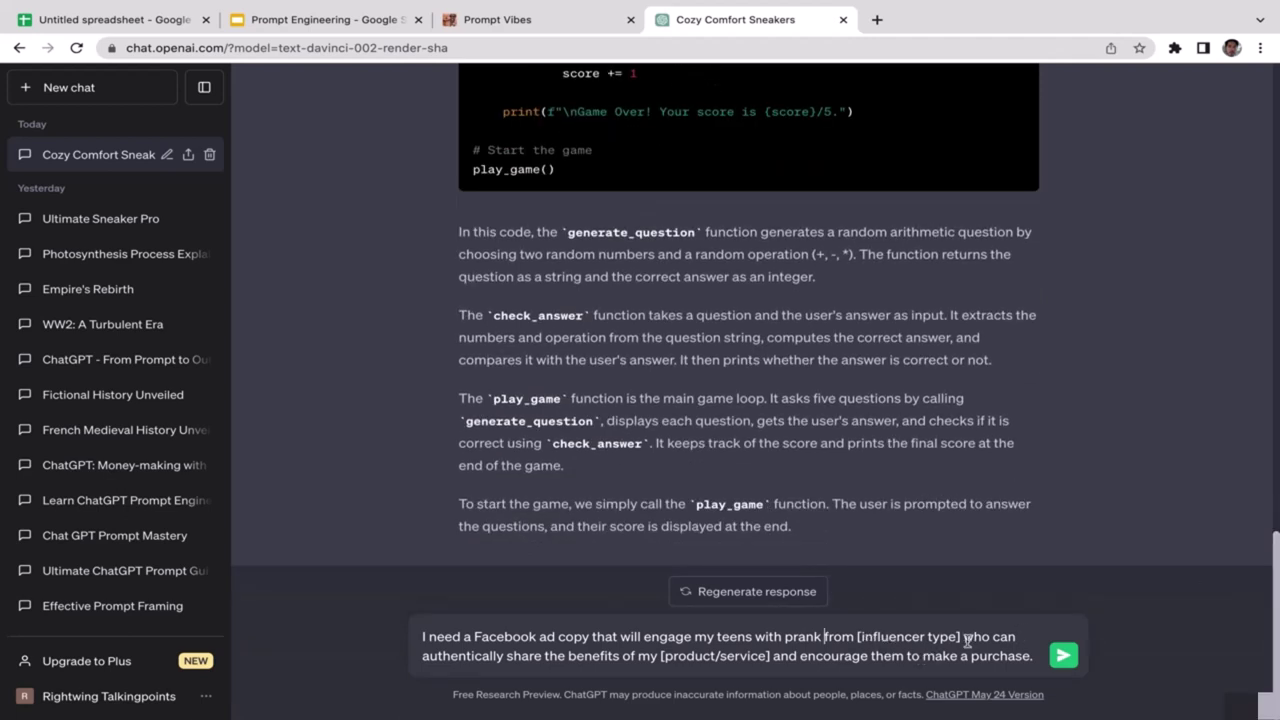
drag(960, 637, 858, 640)
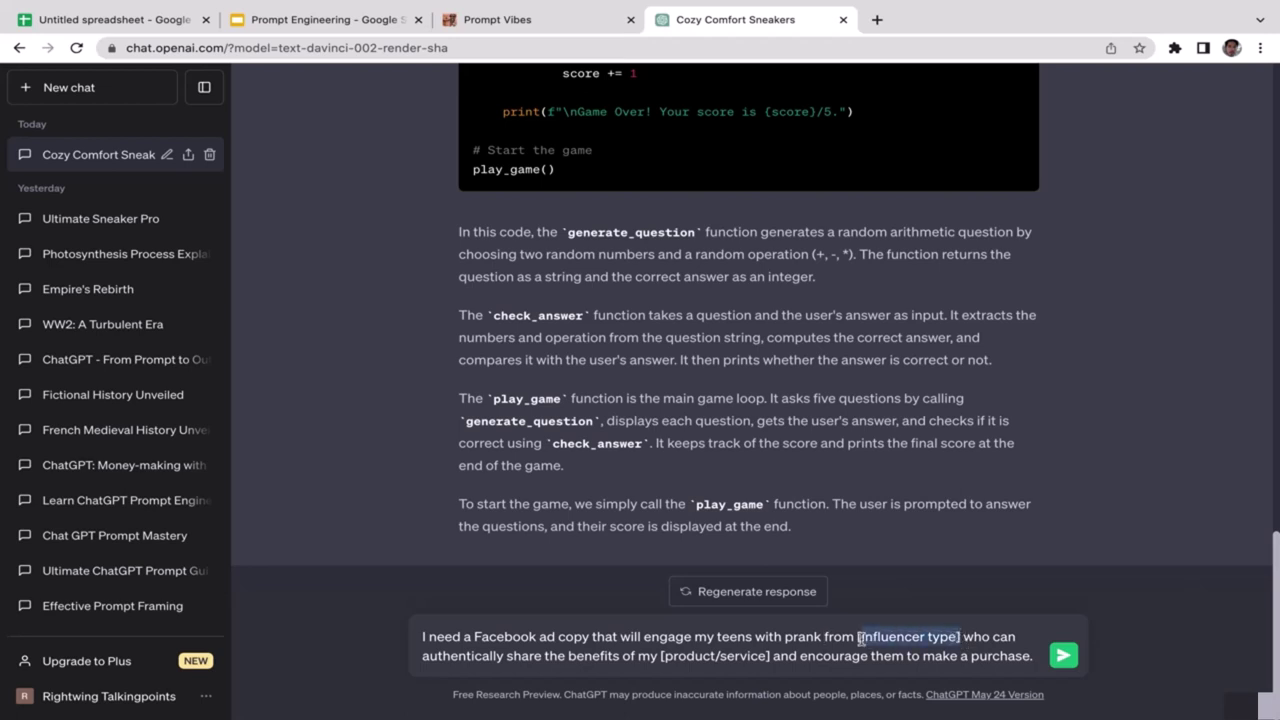
key(BackSpace)
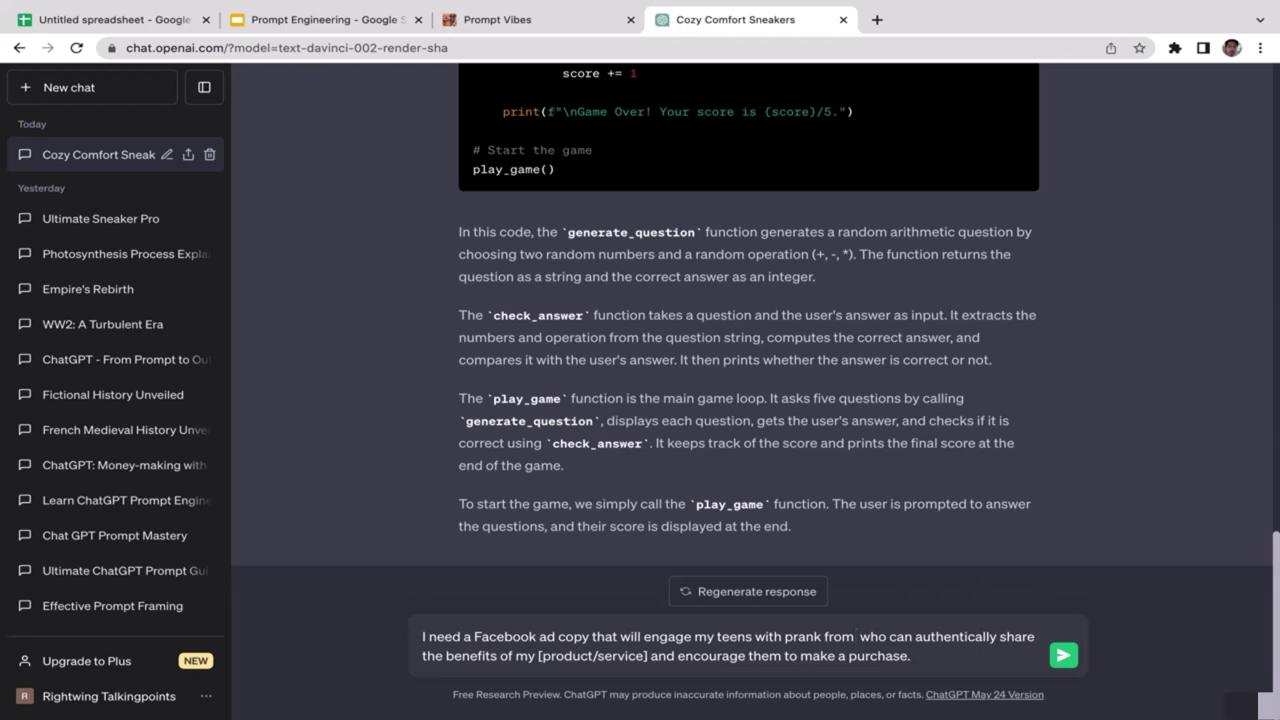
text(prank)
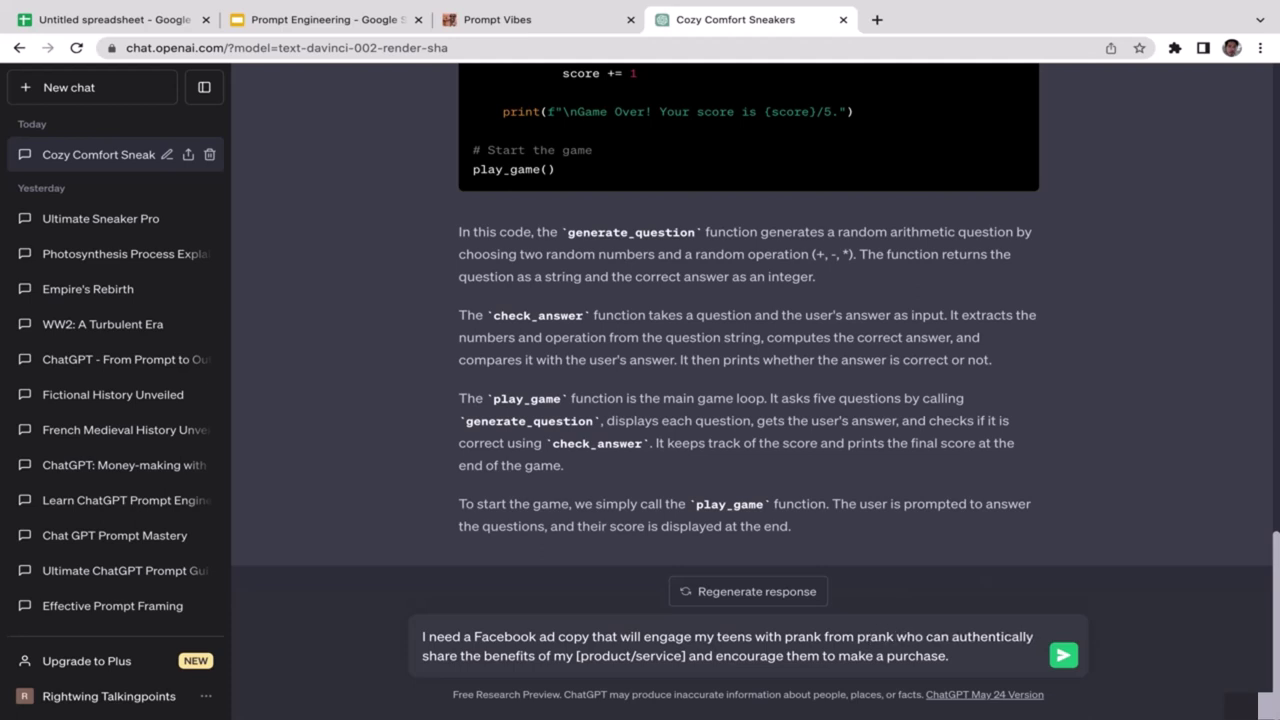
text( specialis)
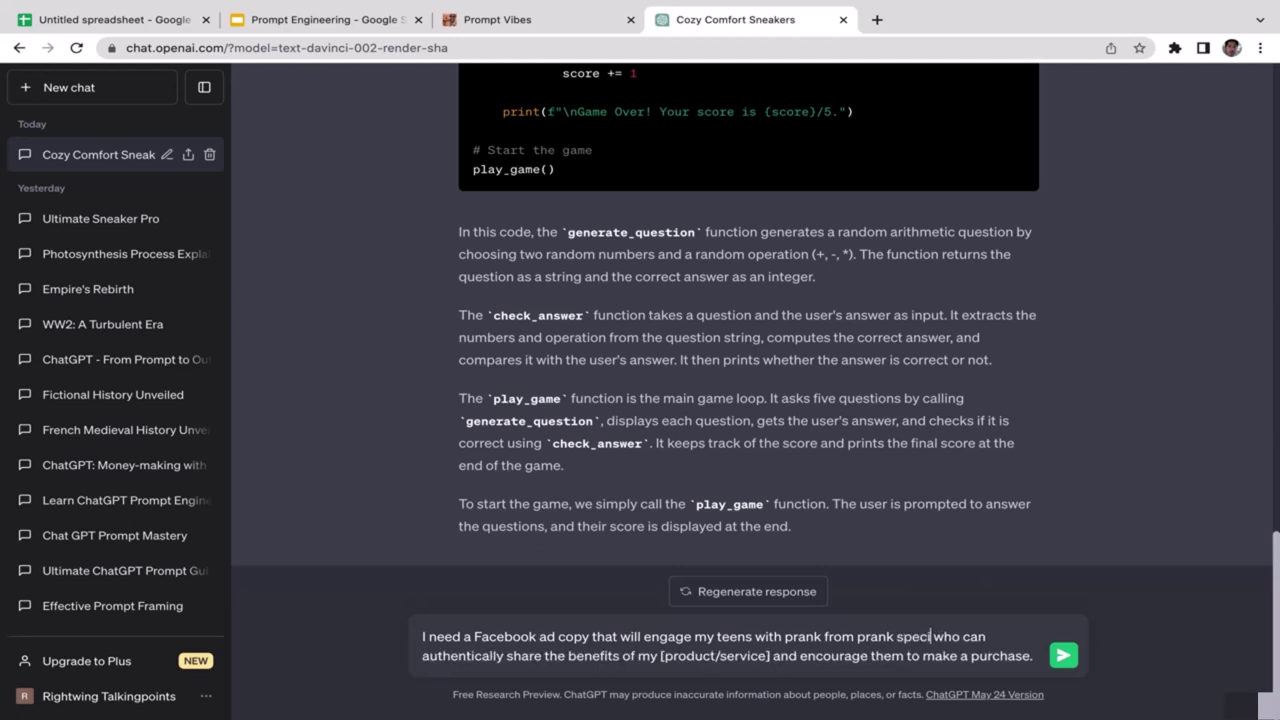
text(t)
Replace the product/service placeholder with "T-shirt" and send the completed Facebook ad prompt.
drag(769, 658, 661, 660)
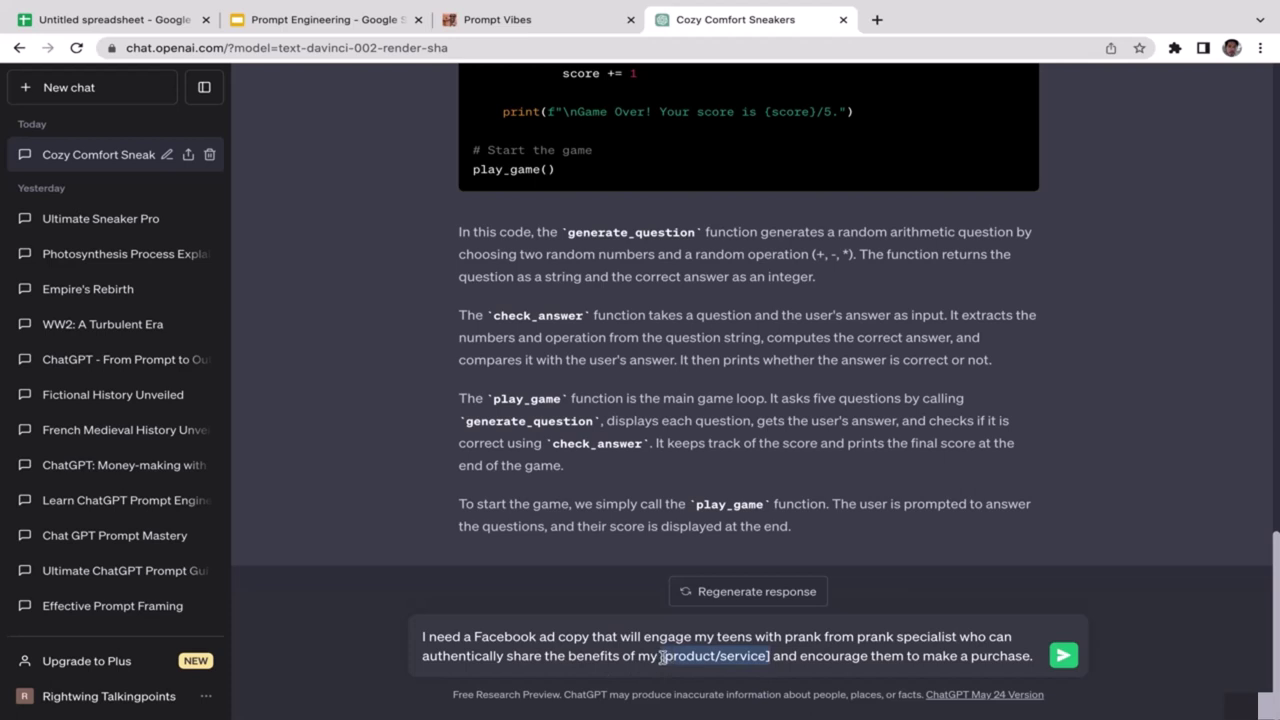
key(BackSpace)
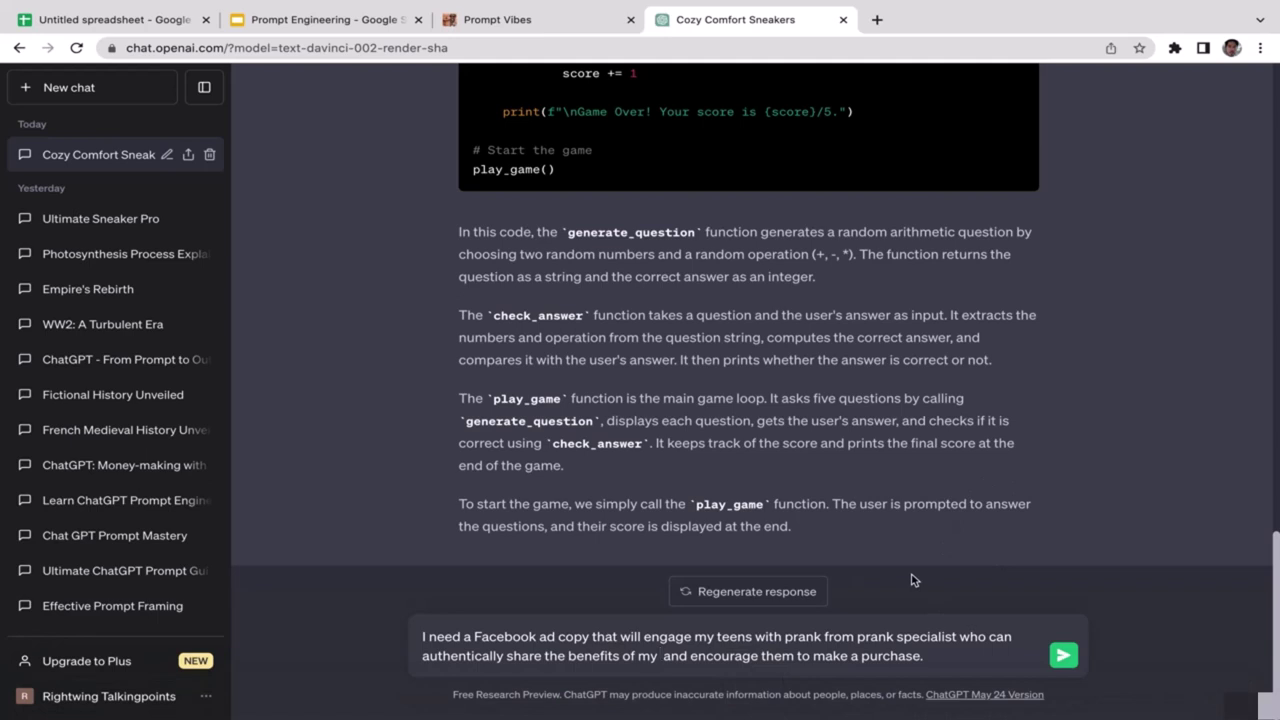
text(T)
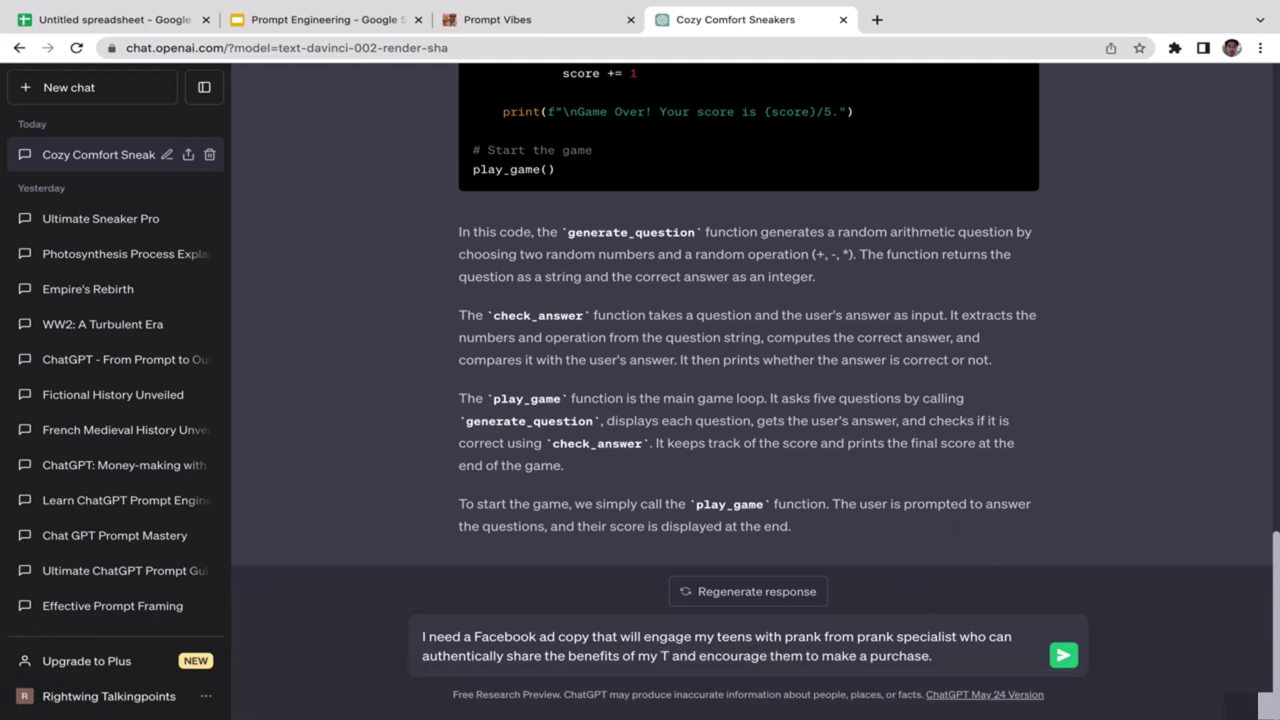
text(-shirt)
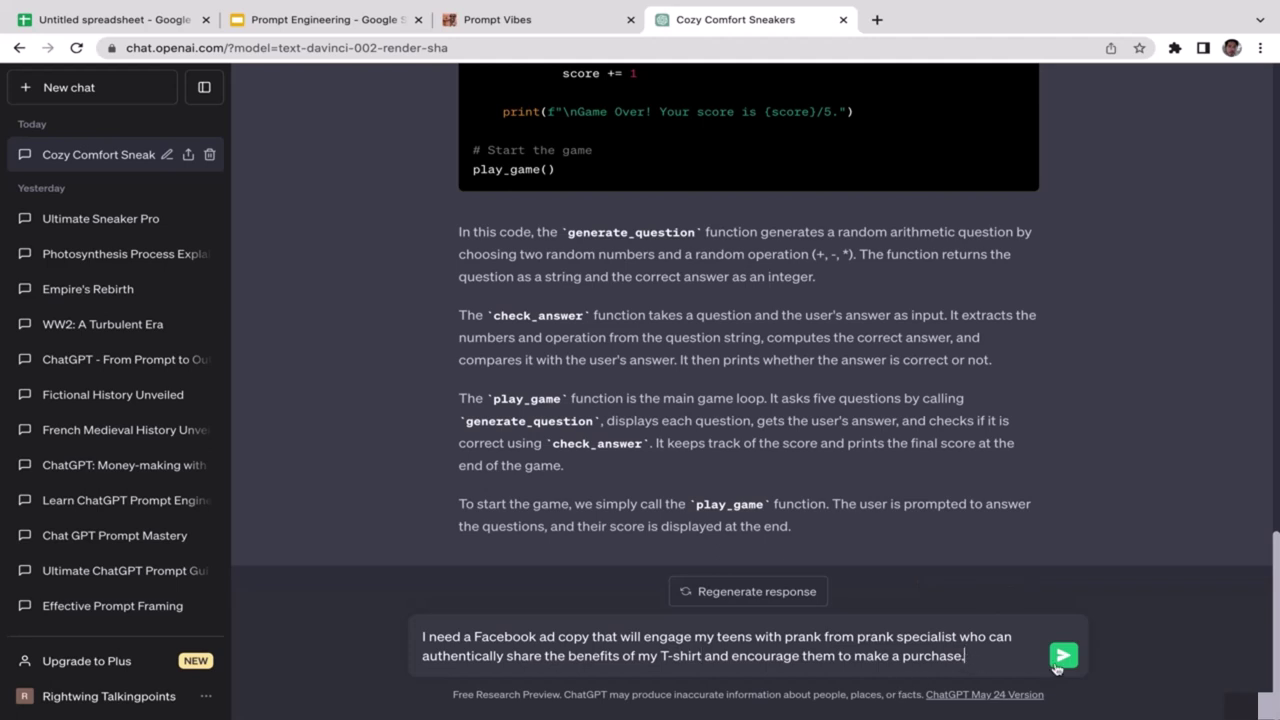
click(1063, 657)
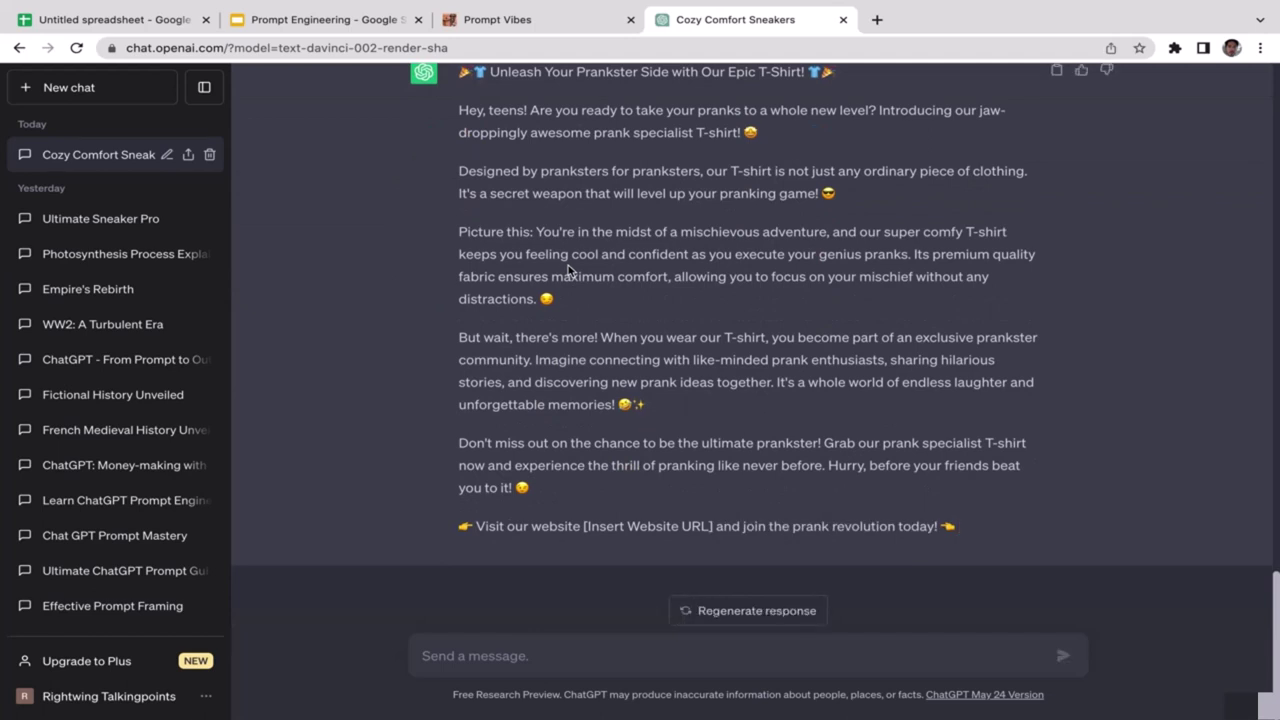
Read through the generated Facebook ad copy for the T-shirt and compare it with the submitted prompt.
scroll(683, 108, up, 1)
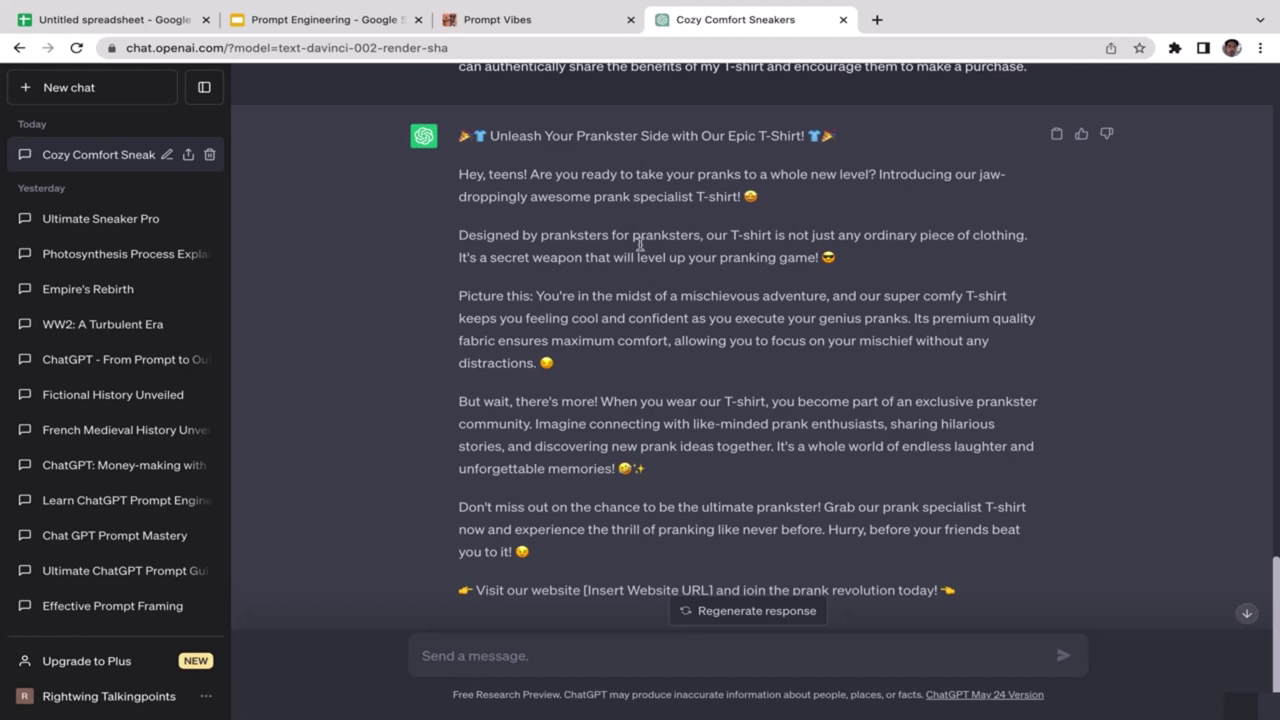
scroll(614, 312, down, 1)
scroll(614, 312, up, 3)
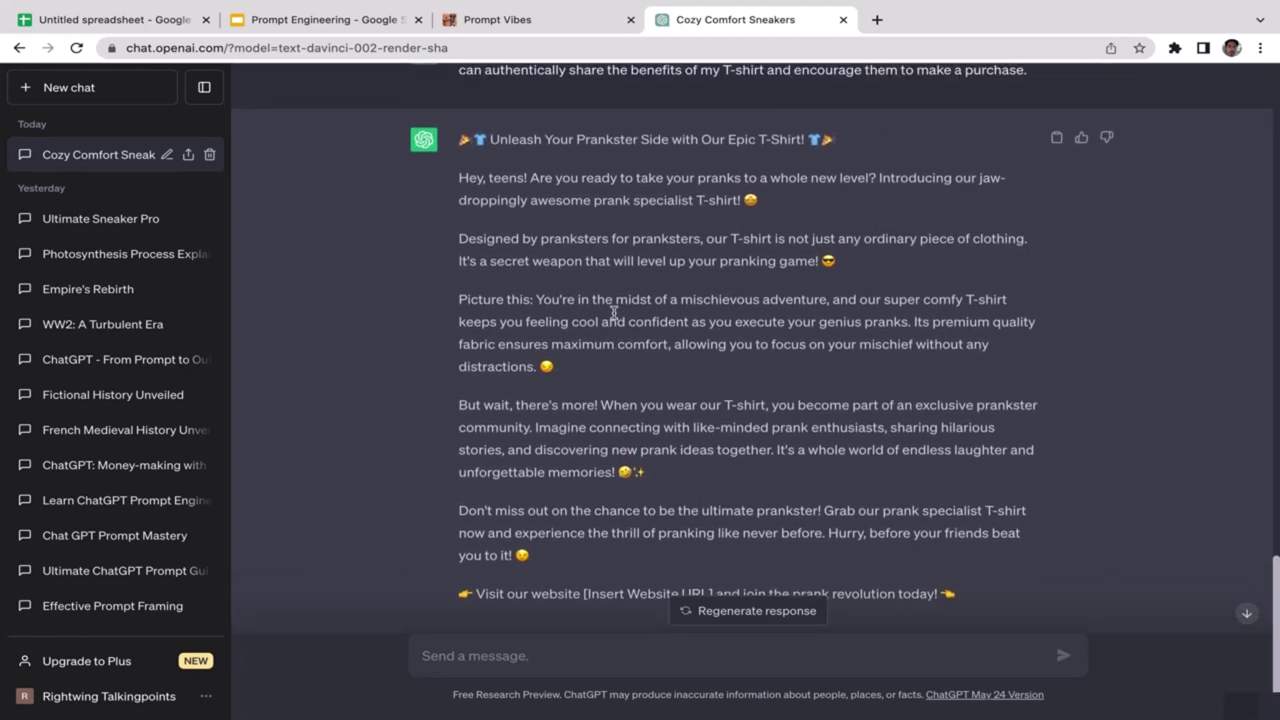
scroll(614, 317, down, 2)
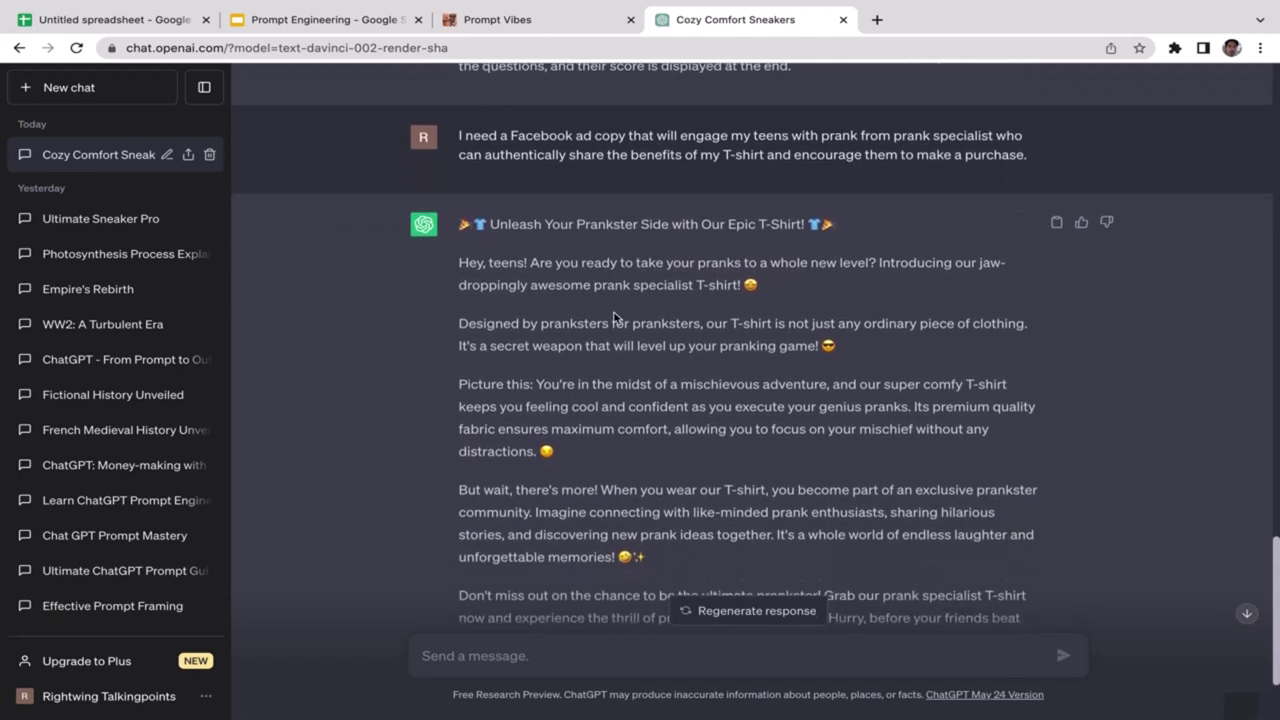
scroll(614, 317, up, 2)
scroll(614, 317, up, 2)
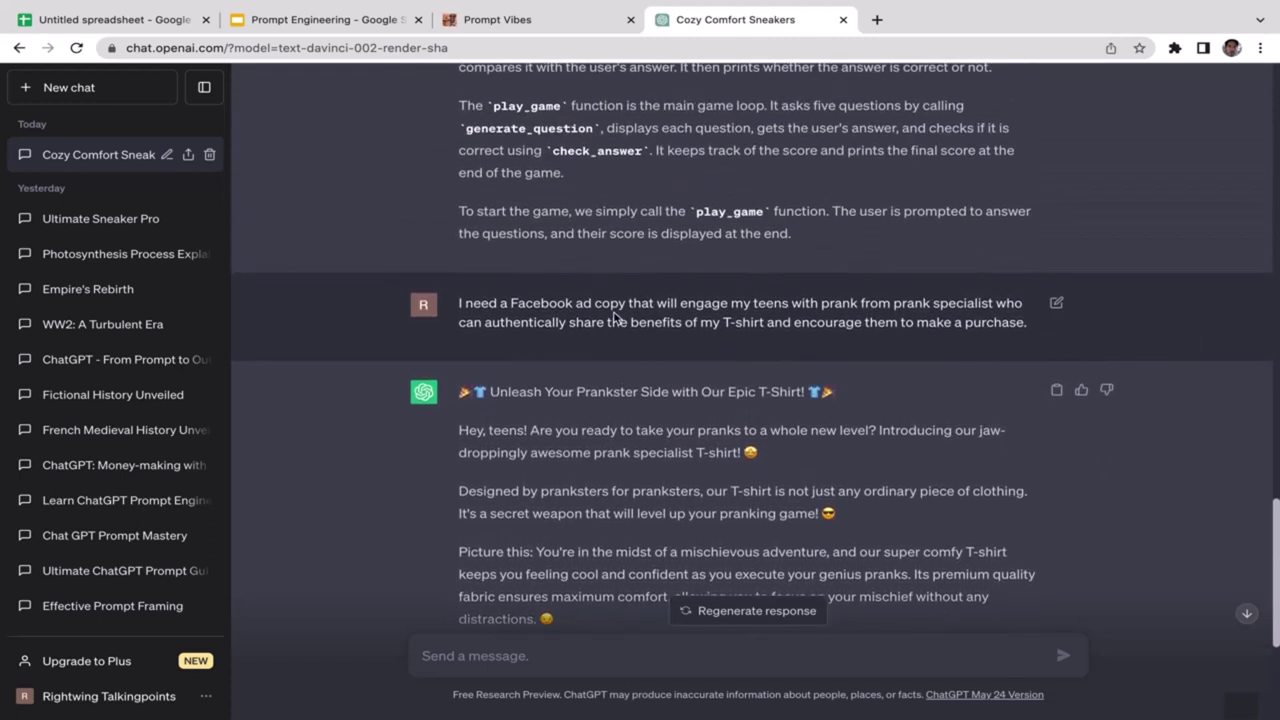
scroll(614, 317, down, 4)
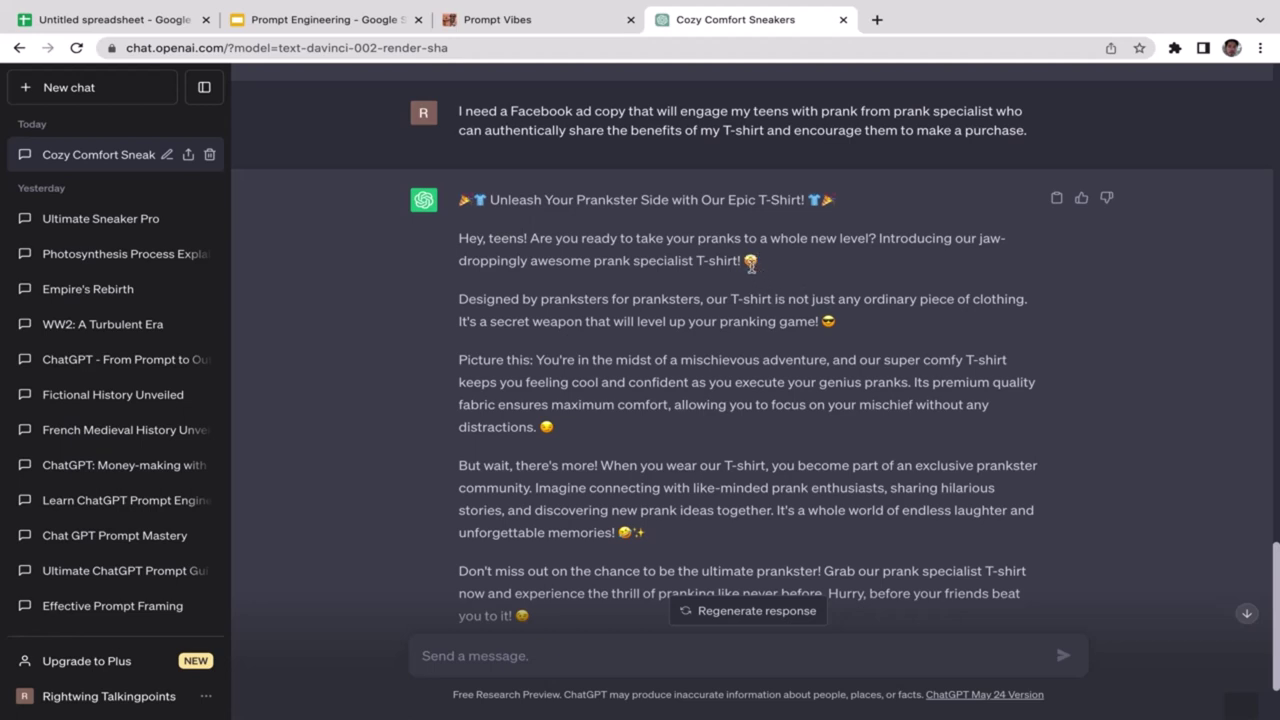
scroll(751, 265, down, 3)
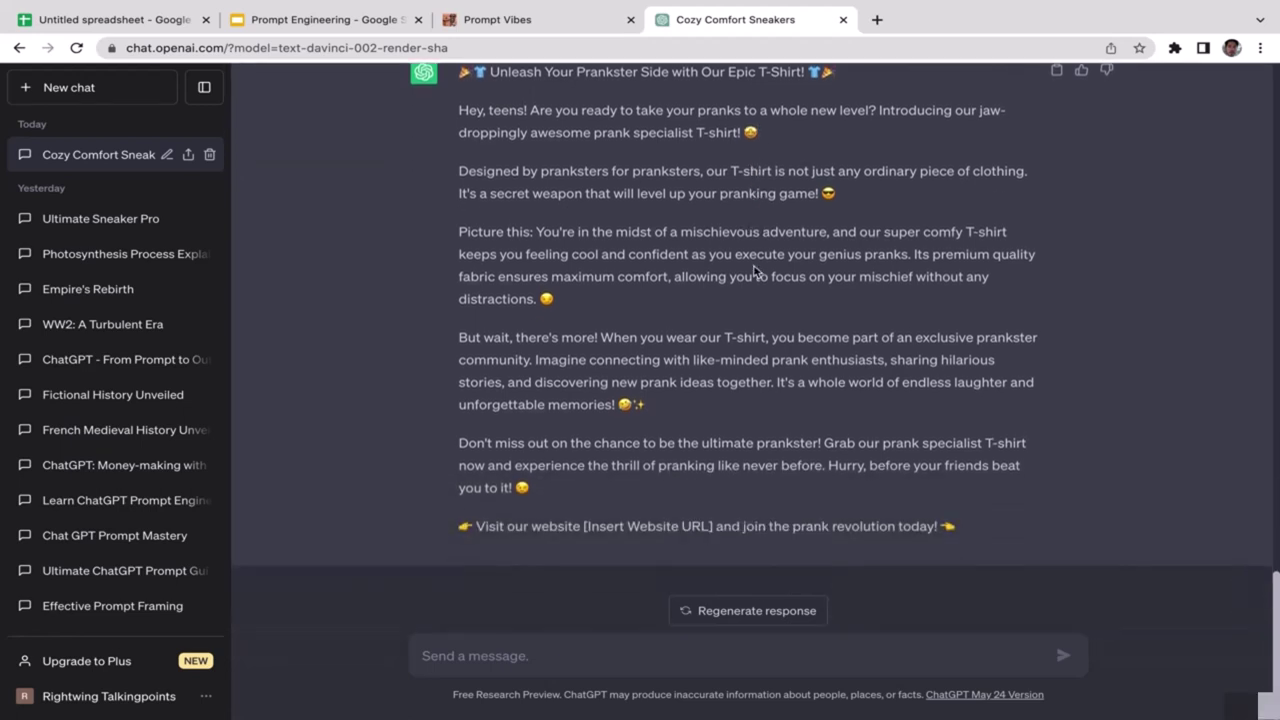
scroll(757, 272, up, 2)
scroll(740, 268, down, 1)
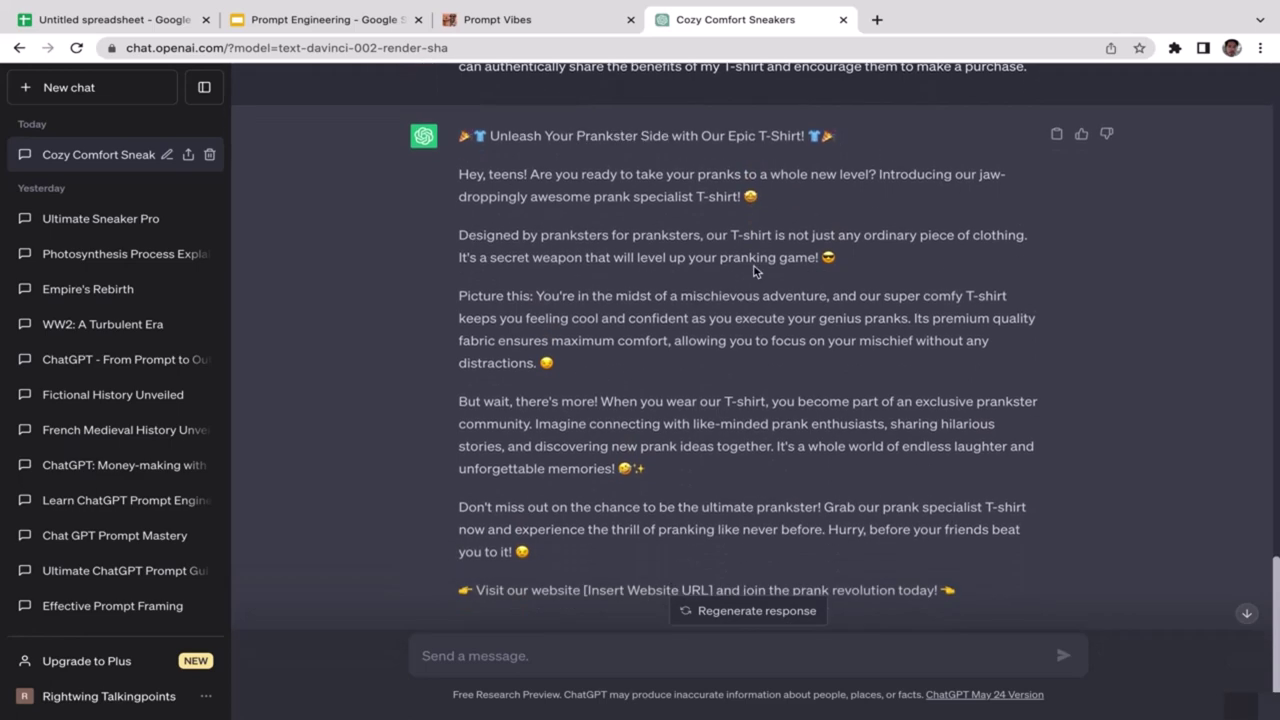
Compare the original Influencer Facebook Ads Manager prompt on Prompt Vibes with the ChatGPT response, ending on the Prompt Vibes page.
click(586, 25)
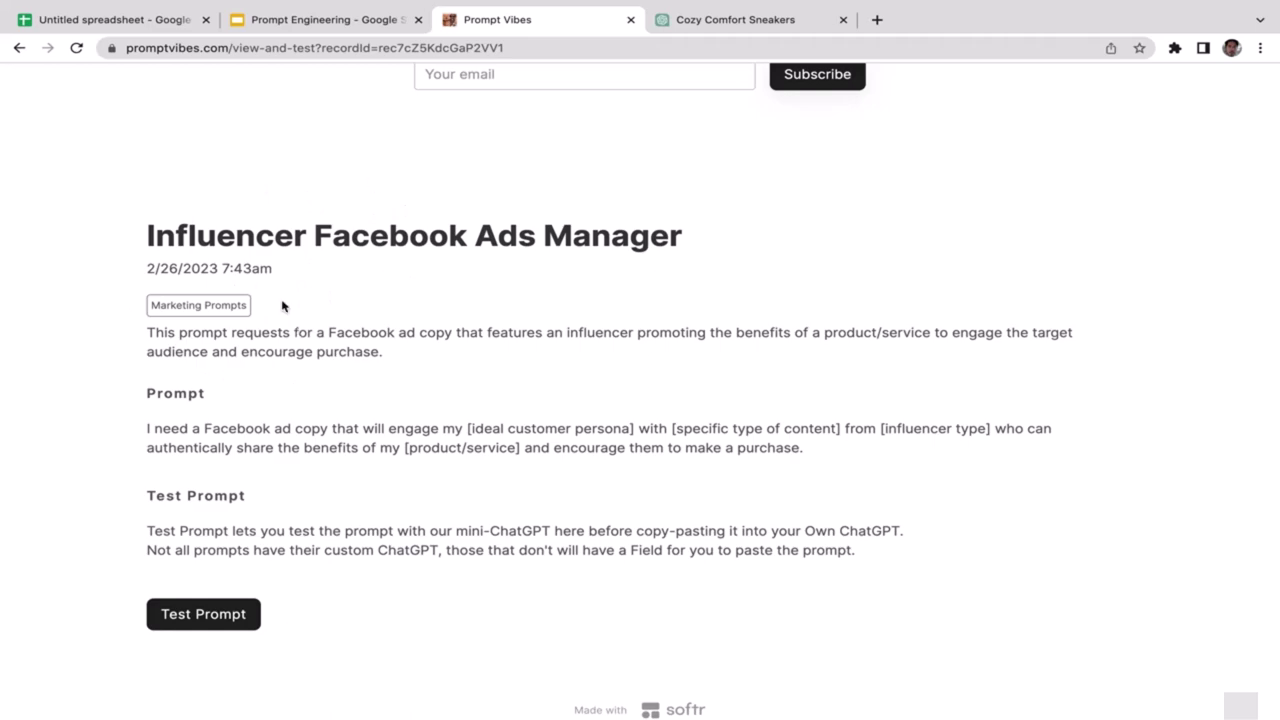
click(730, 22)
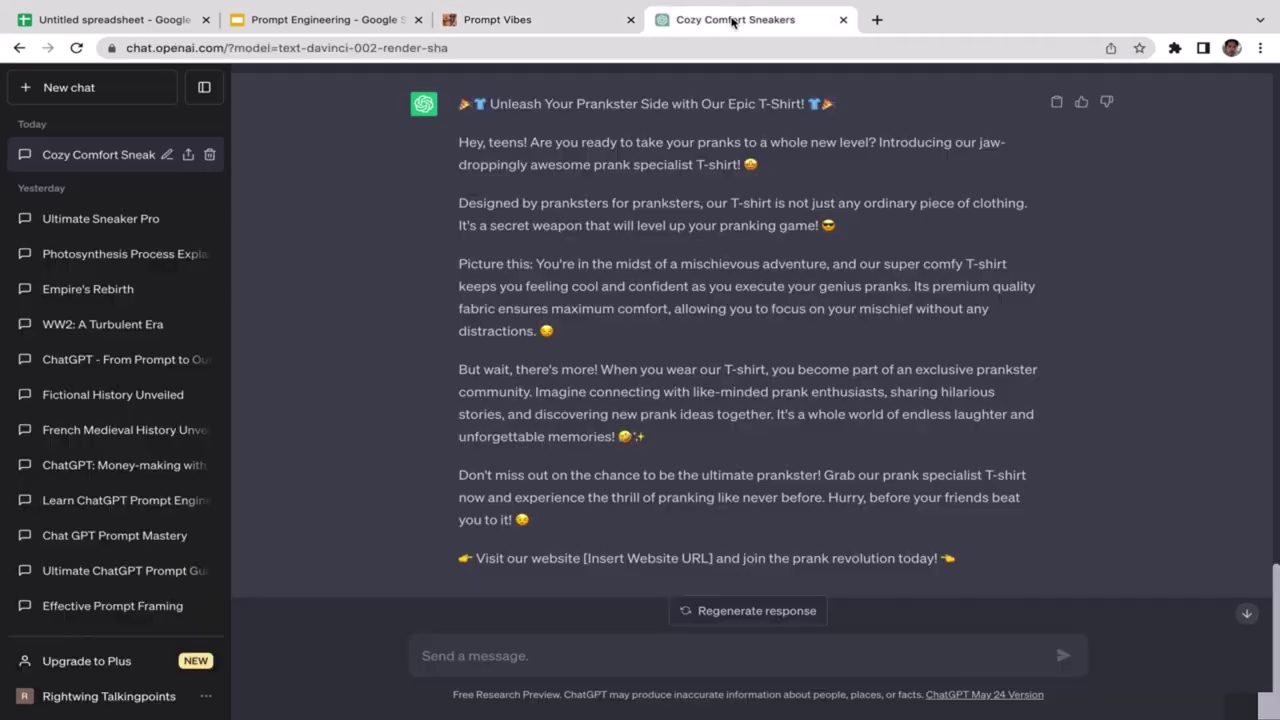
click(533, 26)
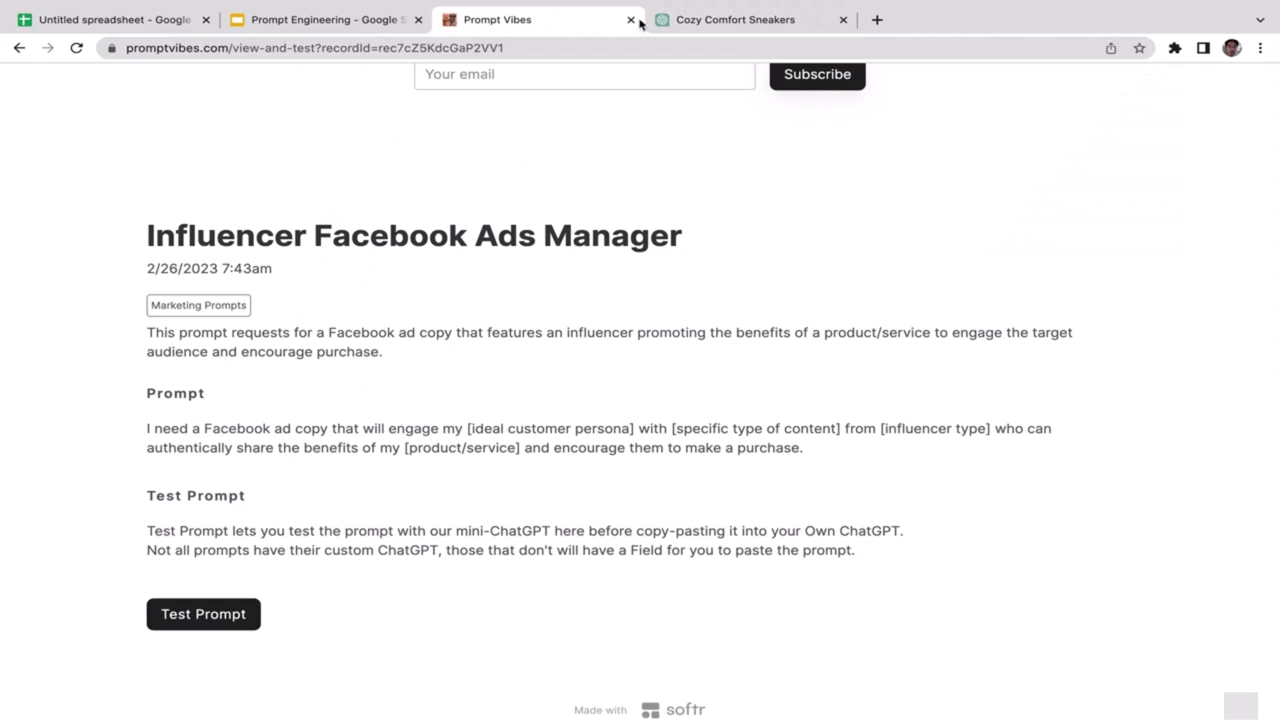
click(712, 31)
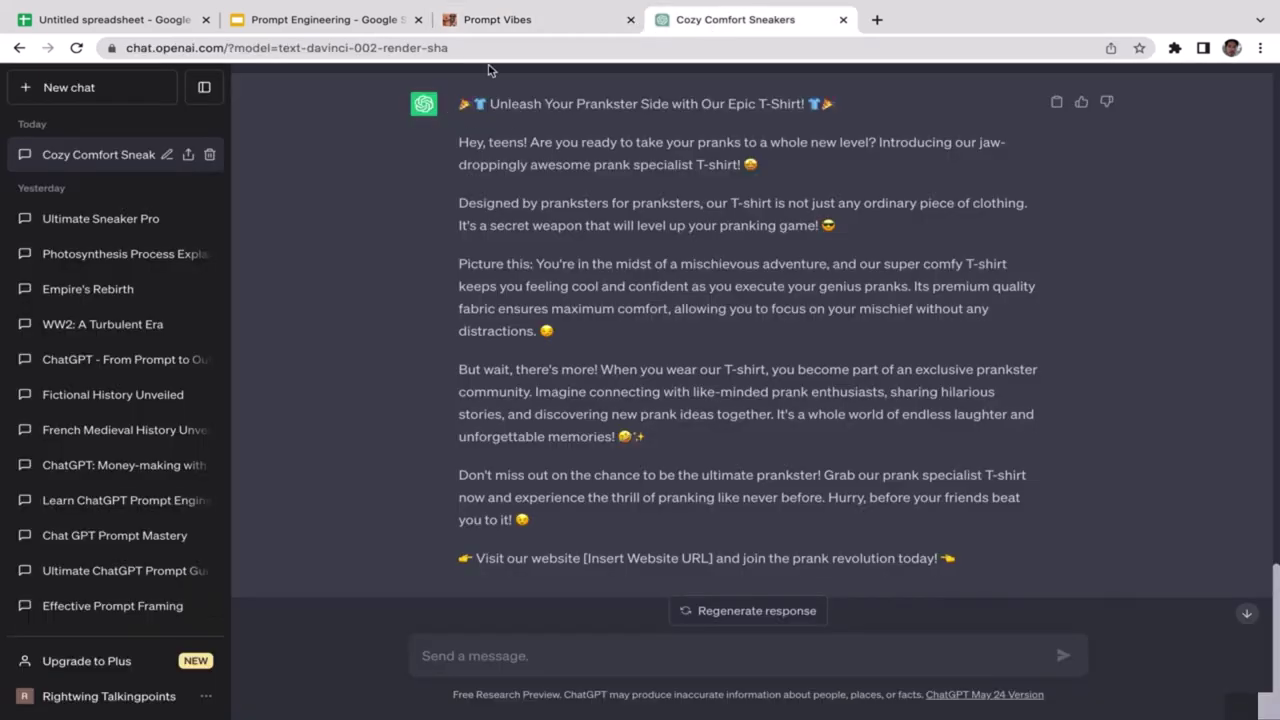
click(570, 31)
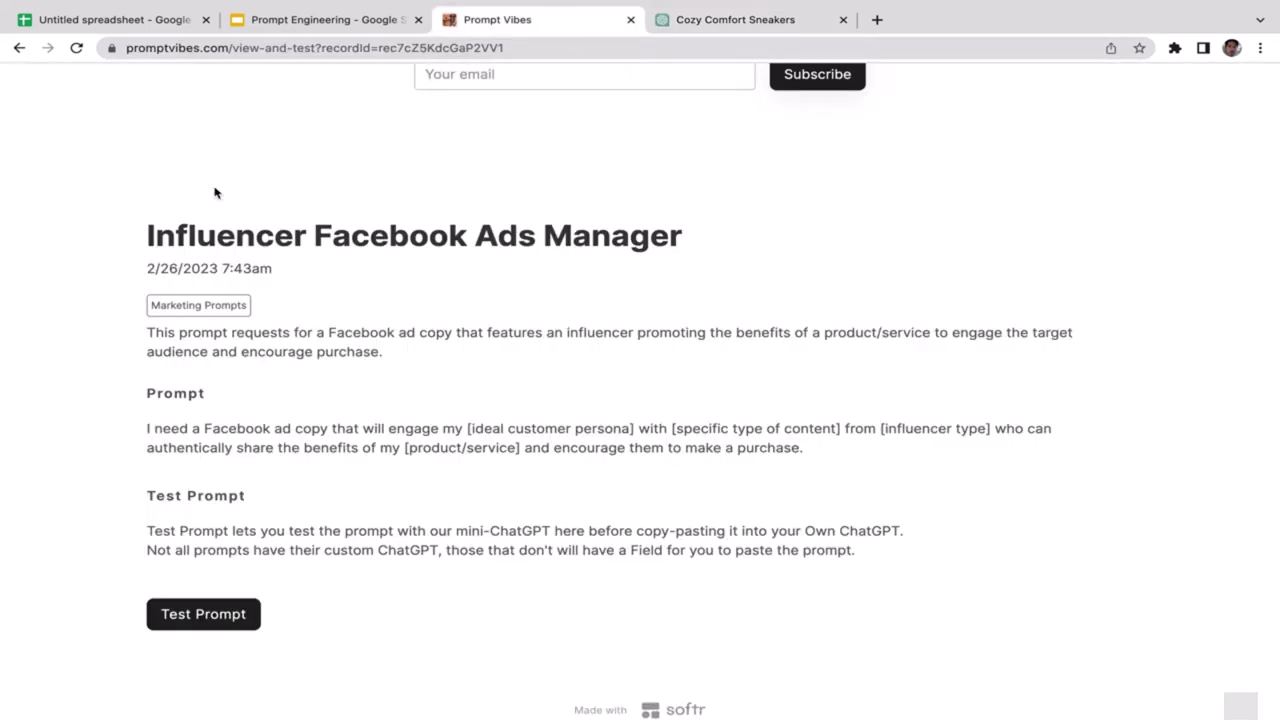